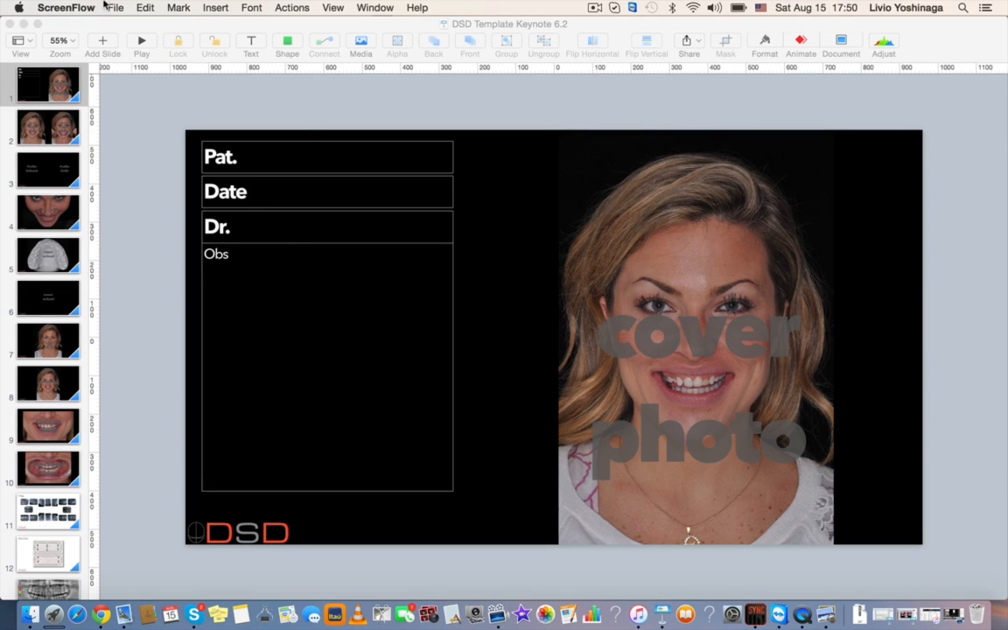
Save the template under a new name on the Desktop, "DSD" plus the patient's first name, replacing the existing file.
{"action": "left_click", "coordinate": [115, 8]}
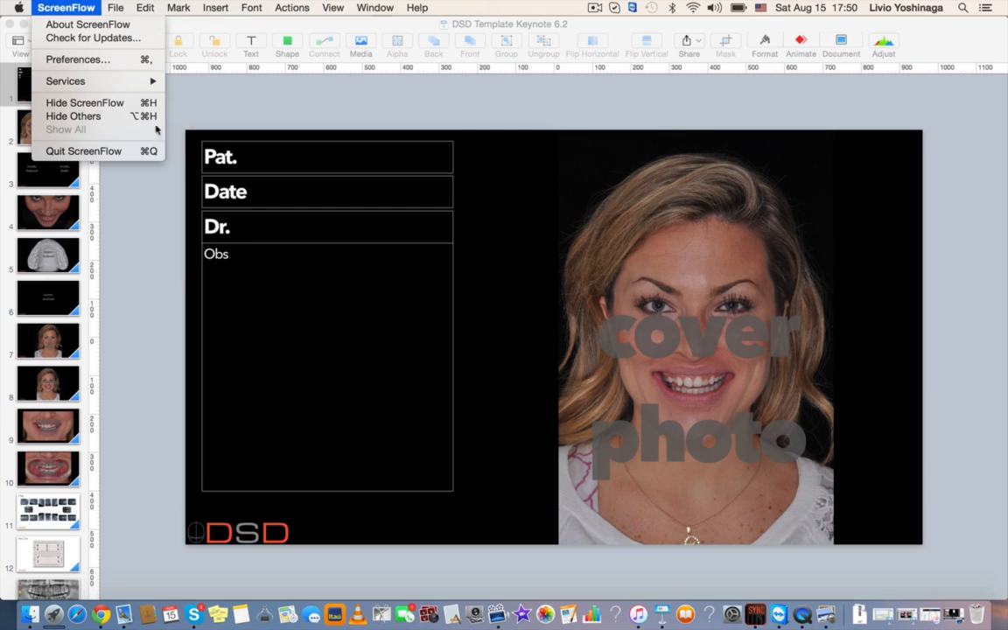
{"action": "left_click", "coordinate": [229, 110]}
{"action": "left_click", "coordinate": [95, 8]}
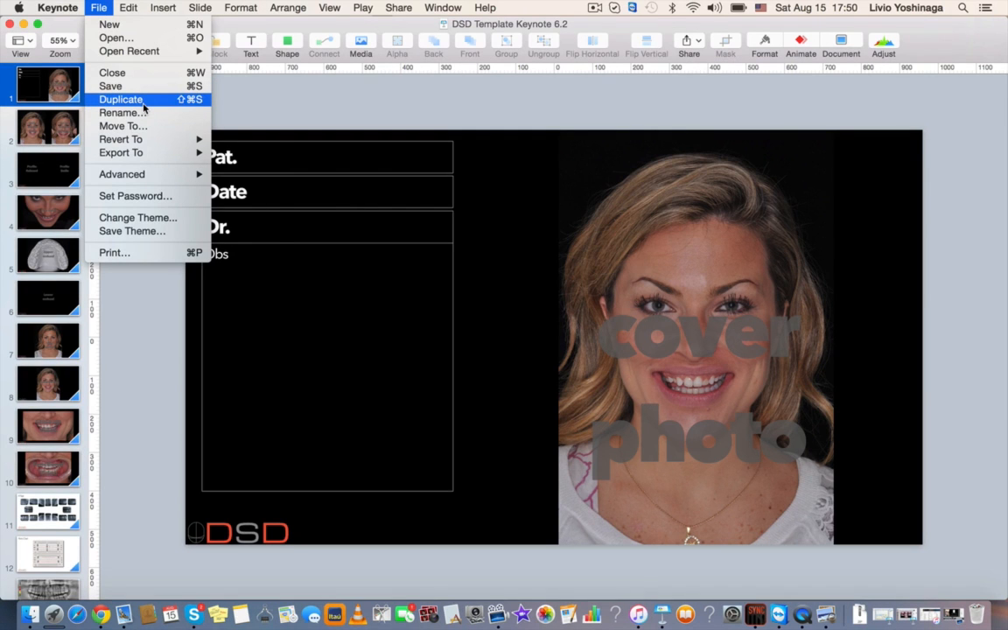
{"action": "key", "text": "alt"}
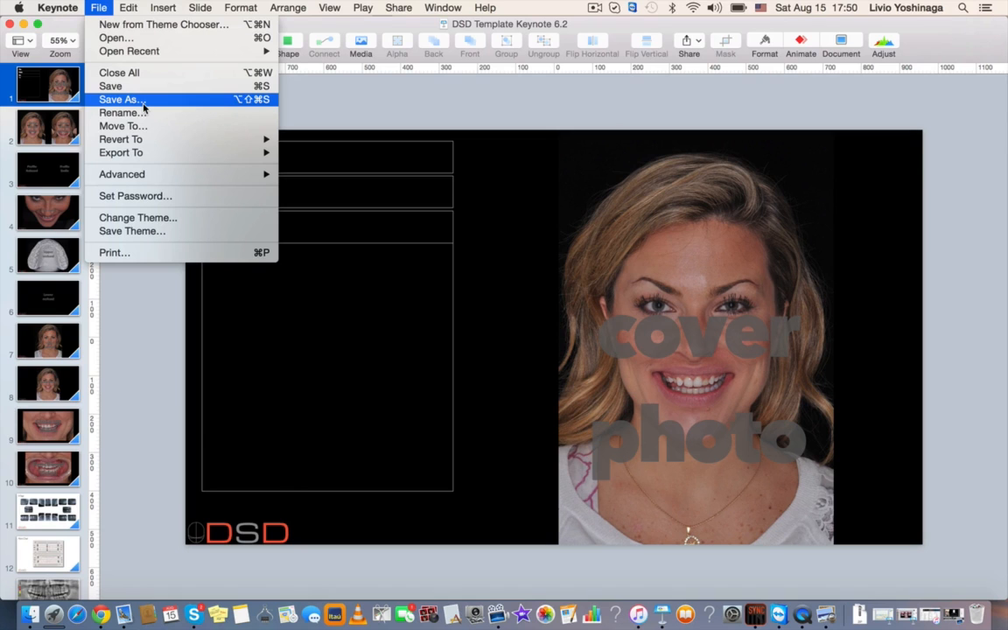
{"action": "left_click", "coordinate": [118, 100]}
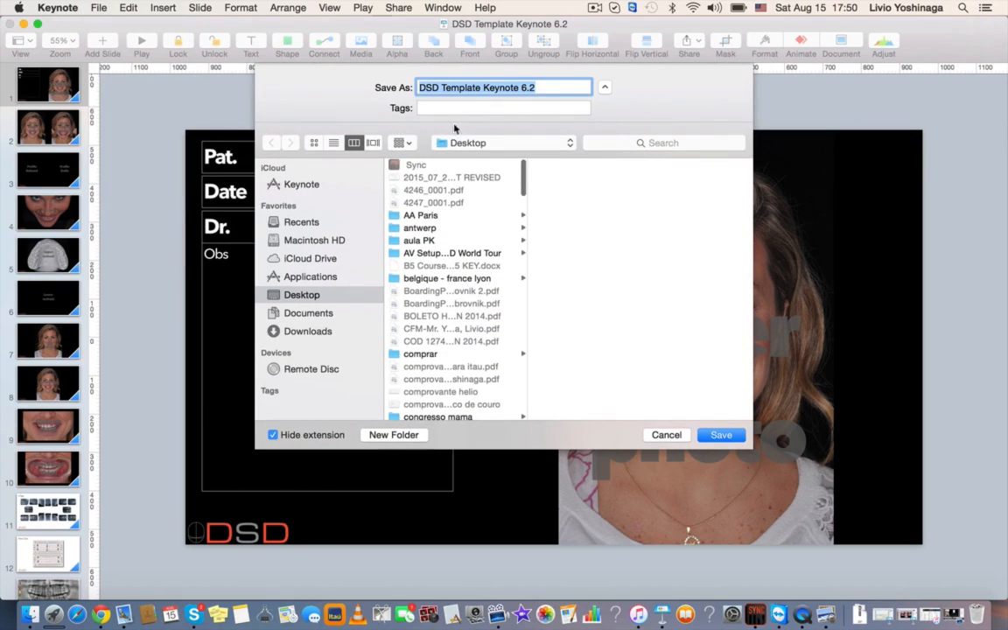
{"action": "type", "text": "DSD "}
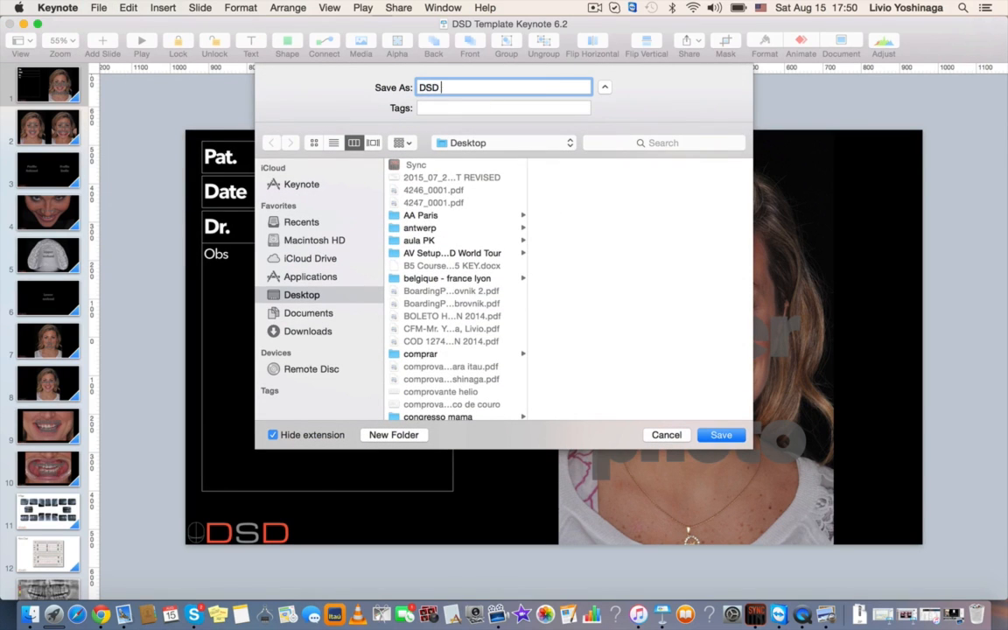
{"action": "type", "text": "RAquel"}
{"action": "left_click", "coordinate": [722, 435]}
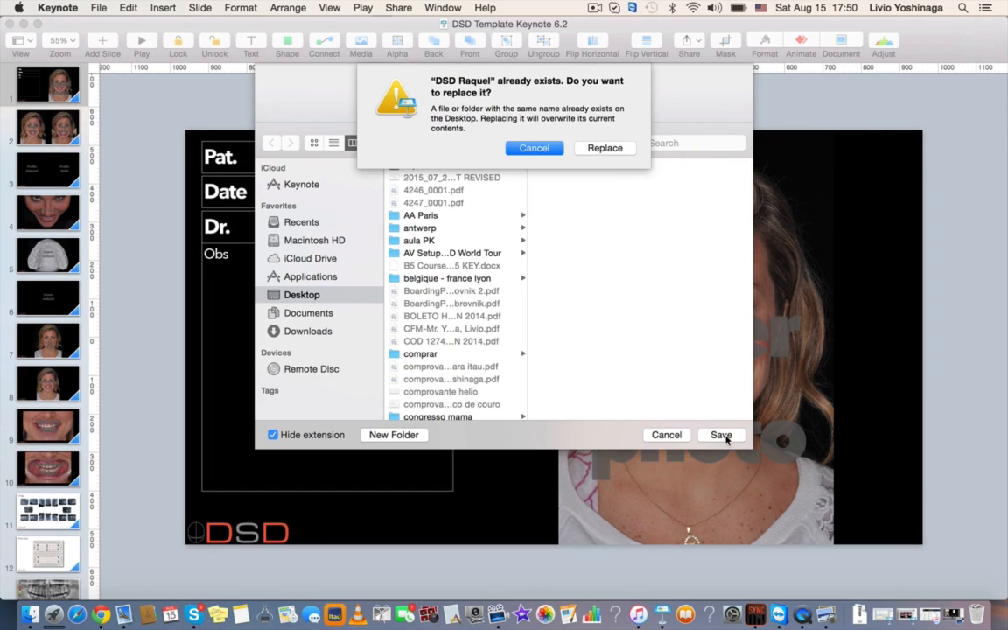
{"action": "left_click", "coordinate": [595, 149]}
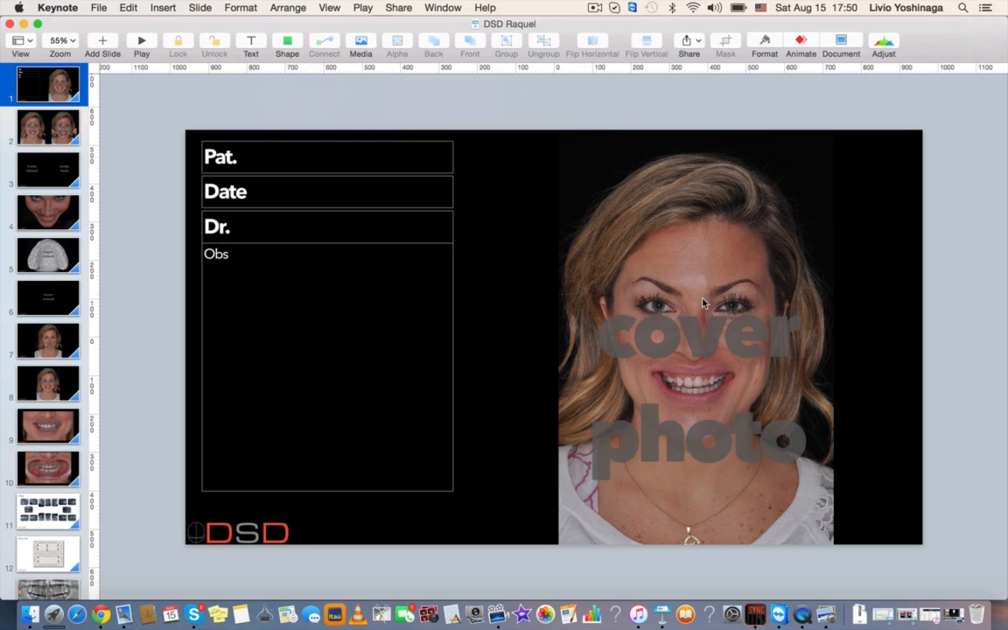
Remove the "cover photo" placeholder text from slide 1 and enter the patient's first name after "Pat.".
{"action": "left_click", "coordinate": [713, 349]}
{"action": "key", "text": "super+v"}
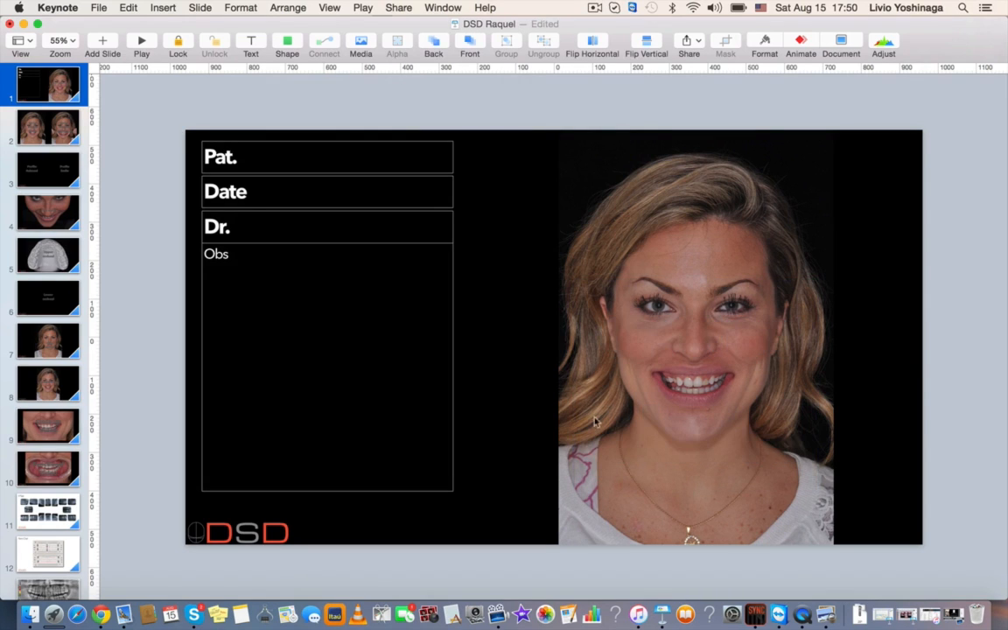
{"action": "double_click", "coordinate": [312, 162]}
{"action": "type", "text": "RAqu"}
{"action": "key", "text": "BackSpace"}
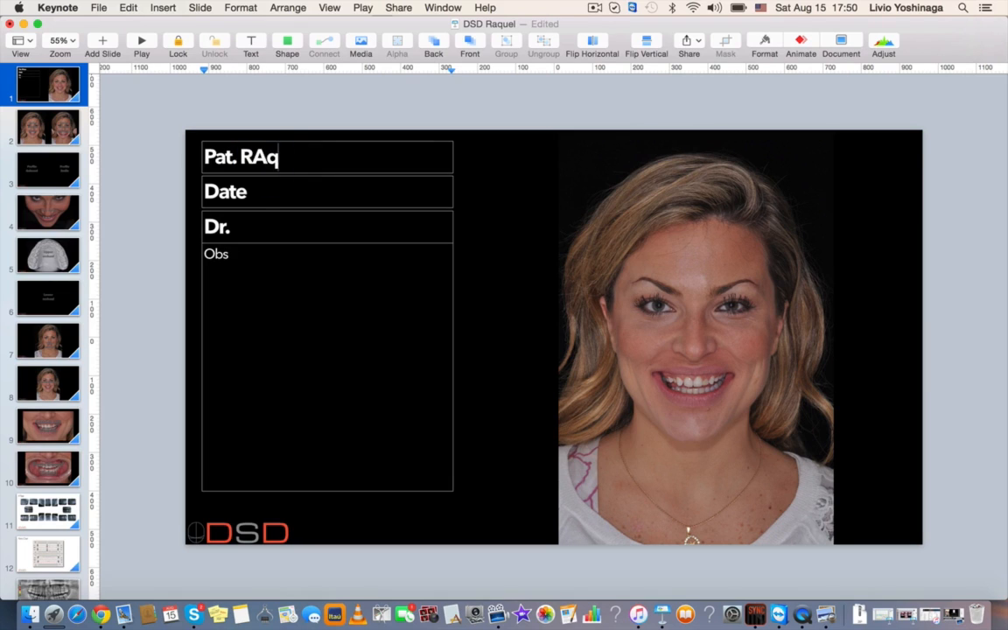
{"action": "key", "text": "BackSpace"}
{"action": "key", "text": "BackSpace"}
{"action": "type", "text": "aquel"}
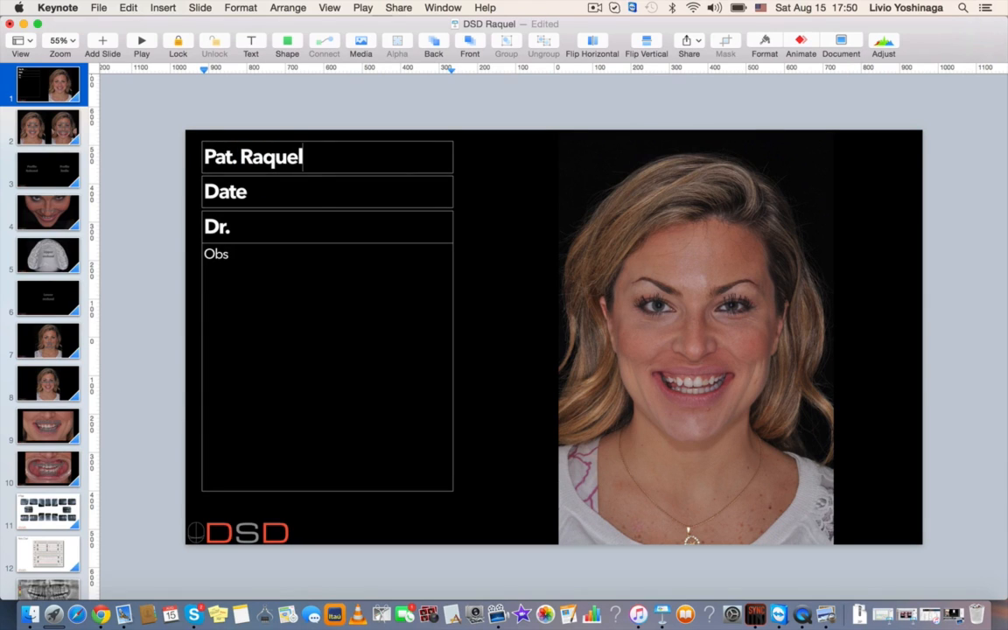
Enter 15/8/2015 in the Date field and "seu nome" in the Dr. field.
{"action": "left_click", "coordinate": [315, 191]}
{"action": "left_click", "coordinate": [316, 193]}
{"action": "type", "text": "15/8/2015"}
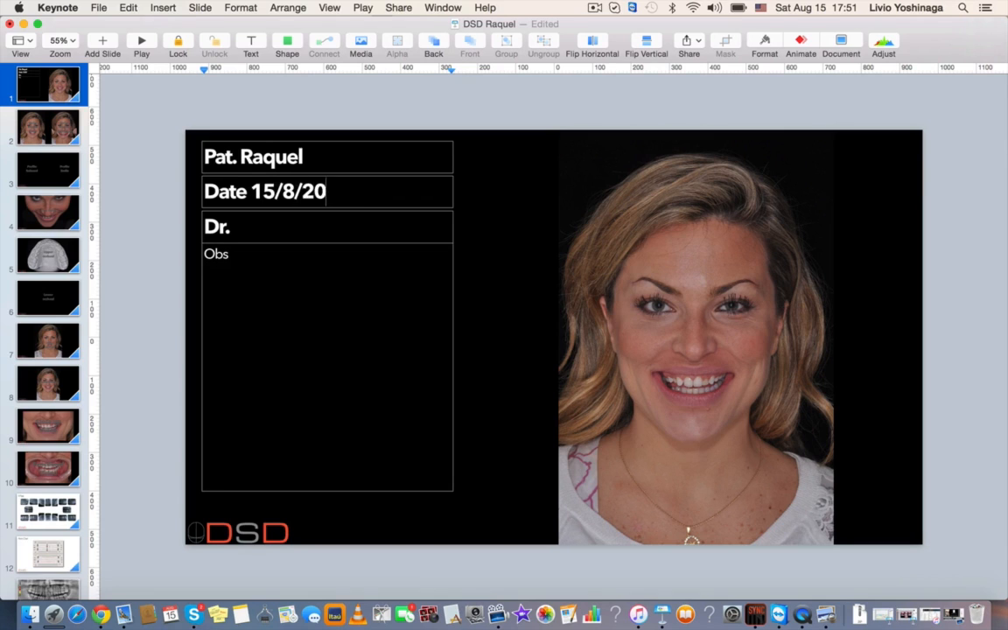
{"action": "left_click", "coordinate": [315, 226]}
{"action": "left_click", "coordinate": [315, 227]}
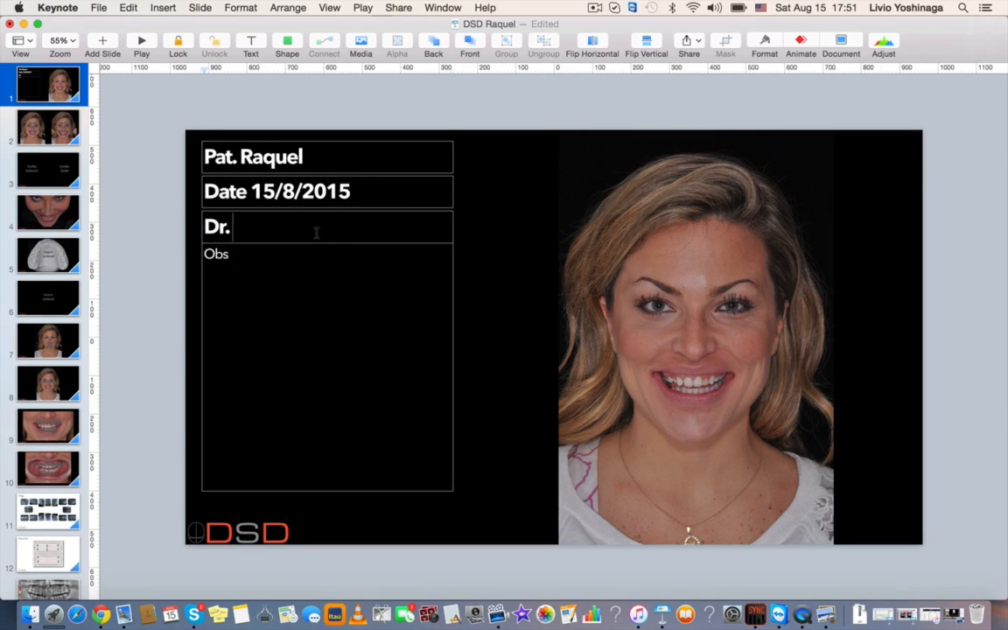
{"action": "type", "text": "seu nome"}
Add two lines of filler text to the Obs box and move the box down against the Dr. field.
{"action": "left_click", "coordinate": [358, 342]}
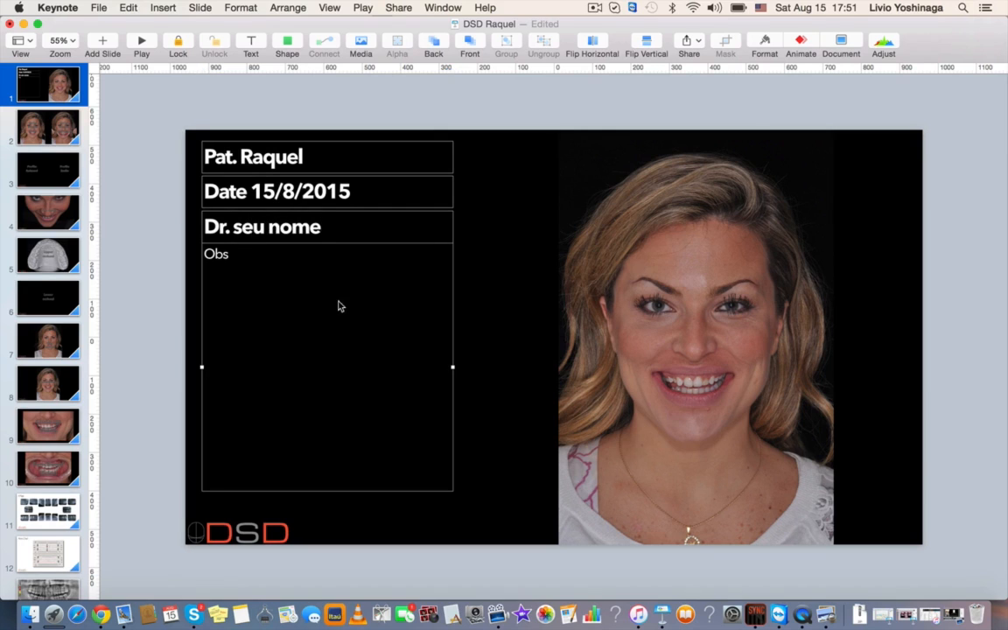
{"action": "left_click", "coordinate": [339, 302]}
{"action": "type", "text": "dkjlajflkadsjflajdflkjadf"}
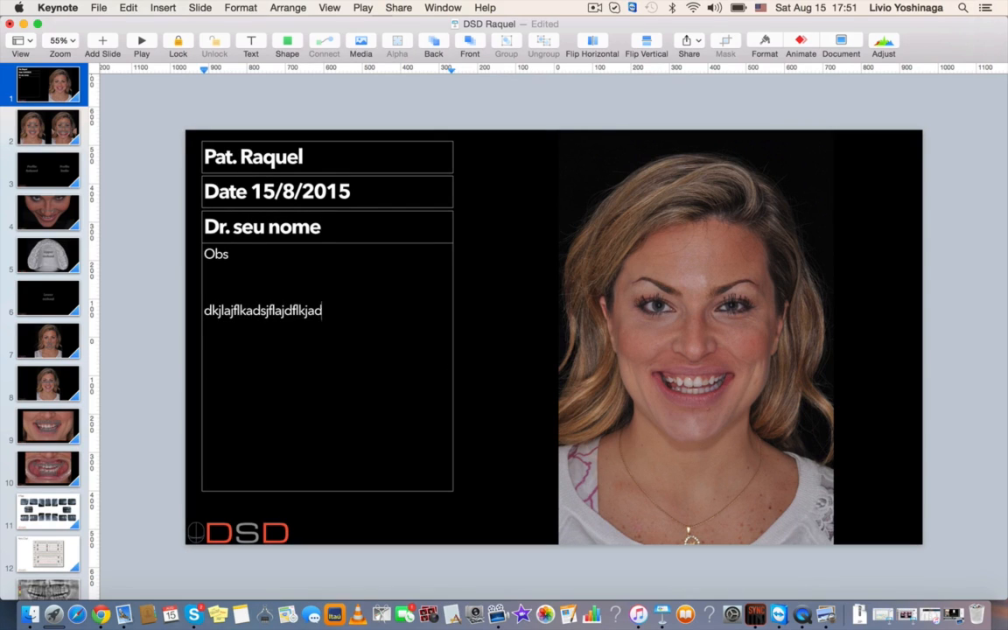
{"action": "key", "text": "Return"}
{"action": "type", "text": "dadsjfaksdjfklajdsfkl;sa"}
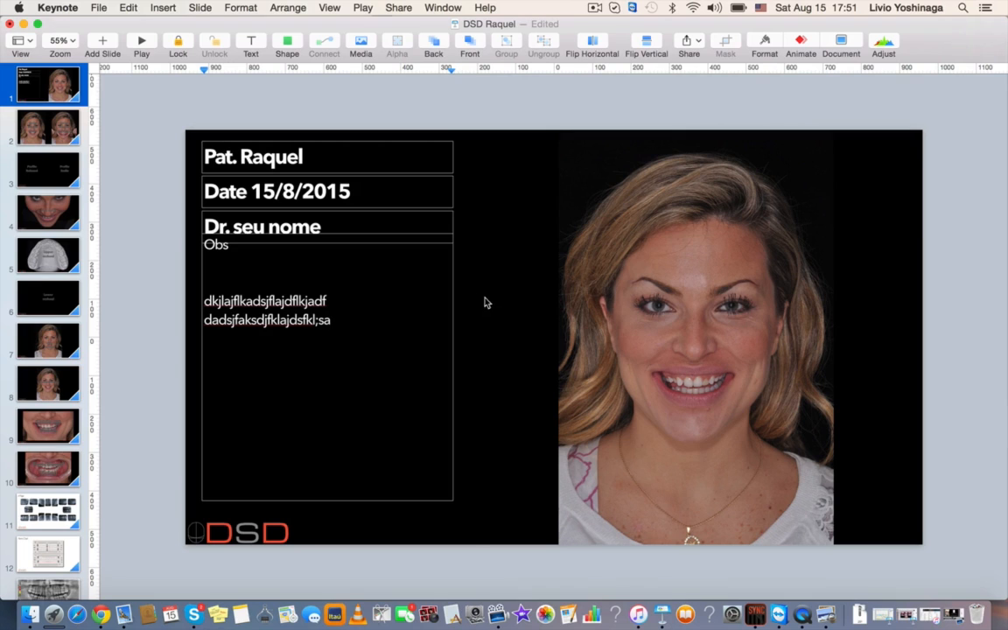
{"action": "left_click_drag", "start_coordinate": [396, 290], "coordinate": [396, 300]}
{"action": "left_click", "coordinate": [234, 124]}
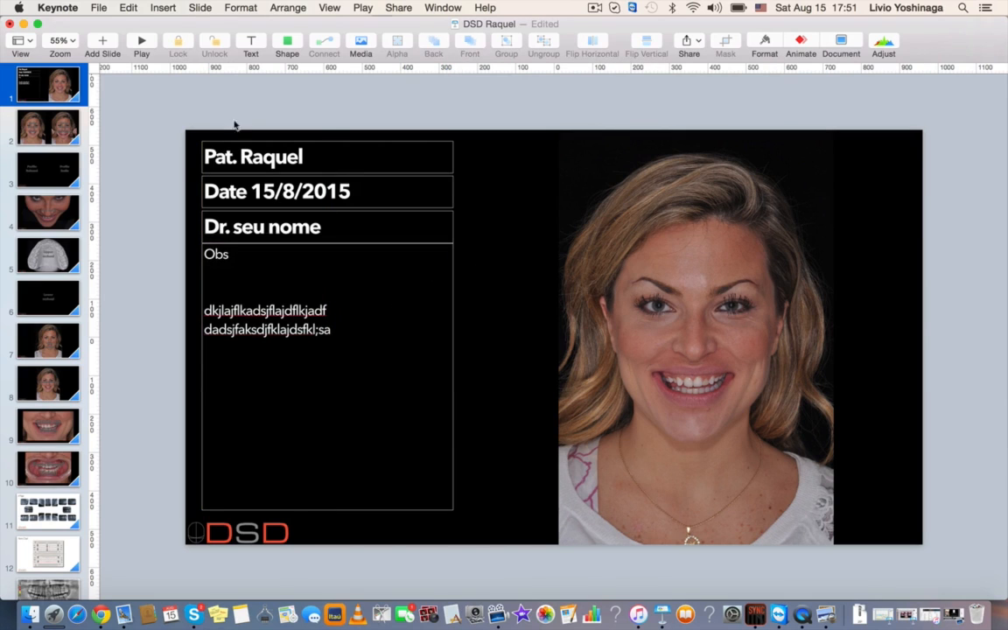
Delete the "Facial Frontal Smile" and "Facial Frontal Retracted" placeholder labels from the photos on slide 2.
{"action": "left_click", "coordinate": [52, 132]}
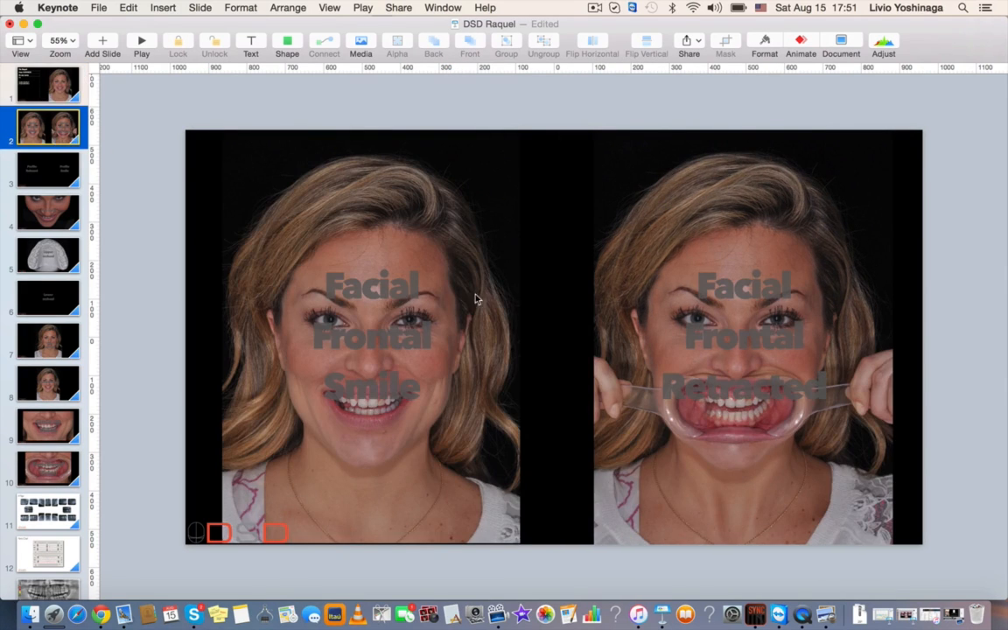
{"action": "left_click", "coordinate": [398, 295]}
{"action": "key", "text": "Delete"}
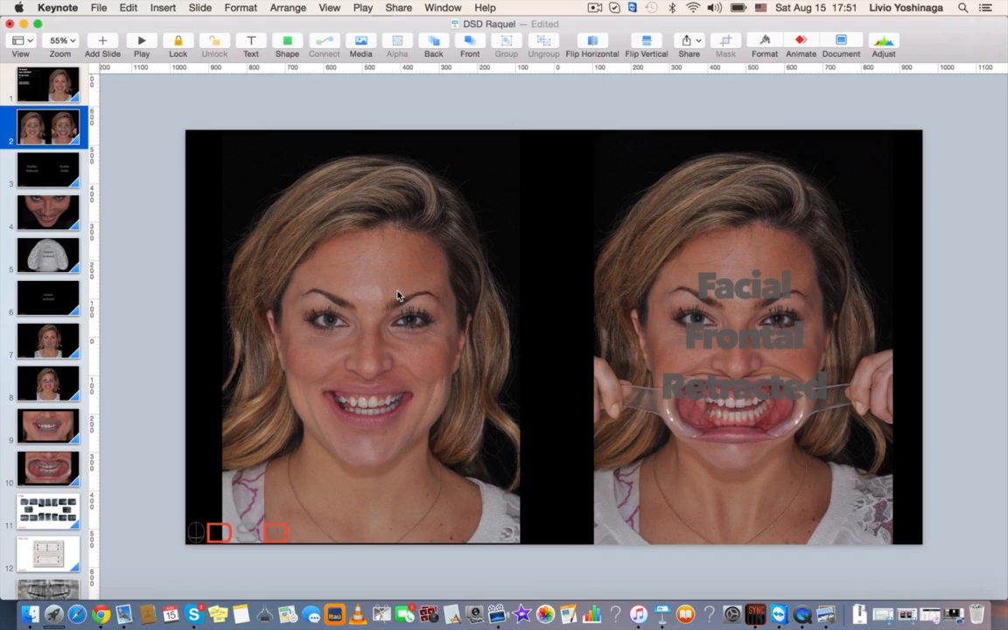
{"action": "left_click", "coordinate": [761, 306]}
{"action": "key", "text": "Delete"}
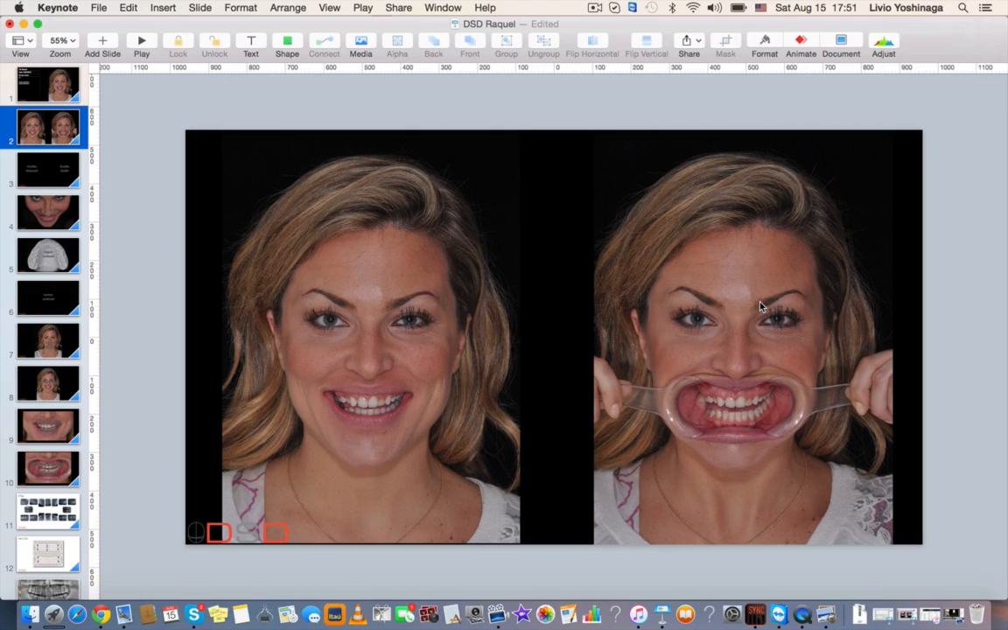
Shift the smile and retracted face photos on slide 2 slightly towards each other.
{"action": "left_click_drag", "start_coordinate": [381, 410], "coordinate": [382, 411]}
{"action": "mouse_move", "coordinate": [778, 421]}
{"action": "left_mouse_down"}
{"action": "mouse_move", "coordinate": [768, 420]}
{"action": "mouse_move", "coordinate": [776, 419]}
{"action": "left_mouse_up"}
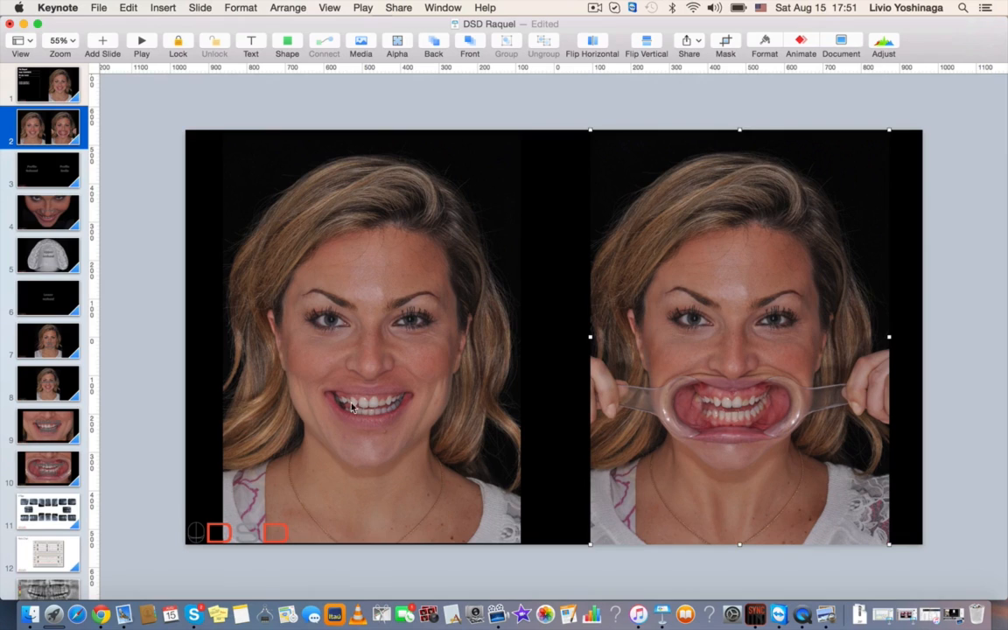
{"action": "left_click_drag", "start_coordinate": [352, 407], "coordinate": [350, 404]}
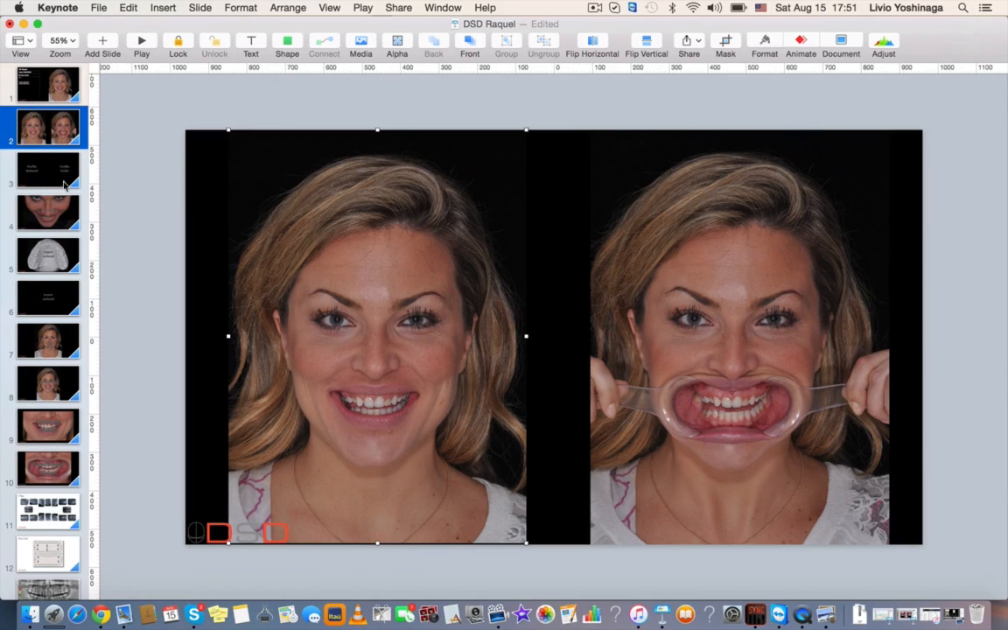
Place a copy of the frontal smile photo in the middle of slide 18 and send it behind the guide lines.
{"action": "scroll", "coordinate": [53, 274], "scroll_direction": "down", "scroll_amount": 5}
{"action": "scroll", "coordinate": [52, 274], "scroll_direction": "down", "scroll_amount": 10}
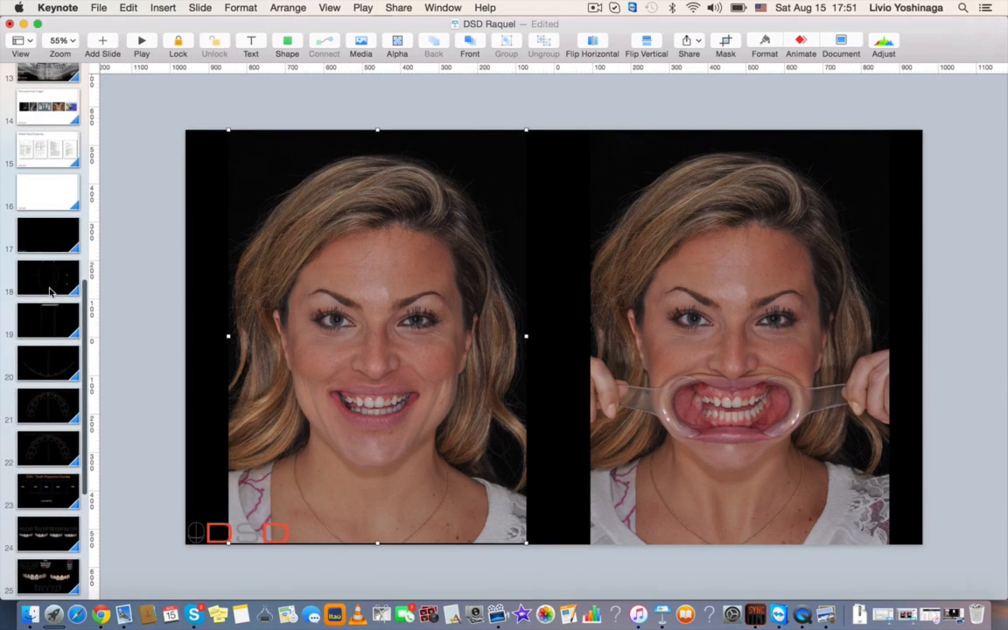
{"action": "left_click", "coordinate": [50, 291]}
{"action": "key", "text": "super+v"}
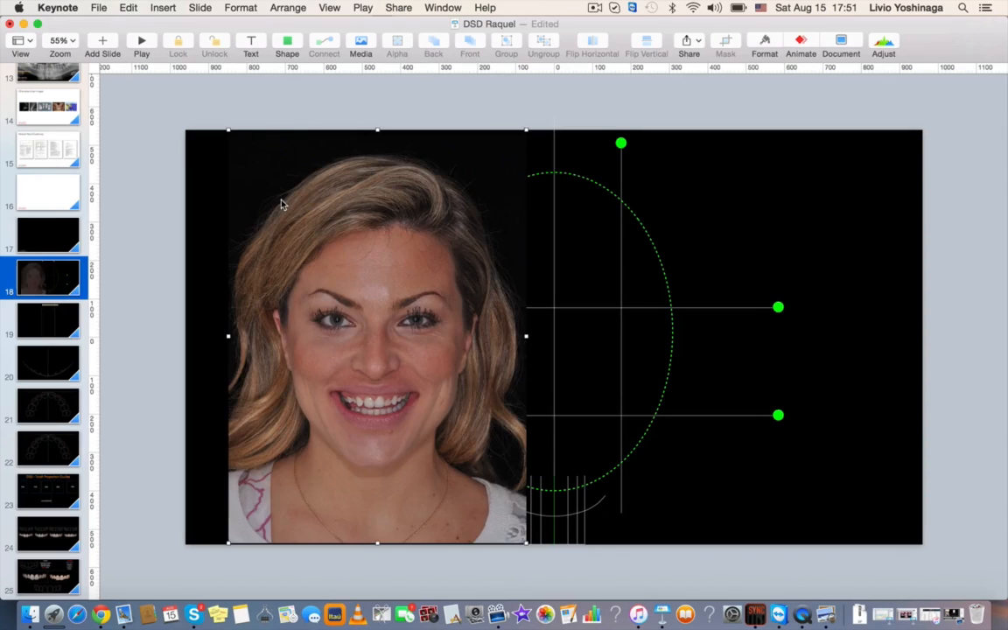
{"action": "left_click_drag", "start_coordinate": [420, 258], "coordinate": [592, 258]}
{"action": "right_click", "coordinate": [594, 257]}
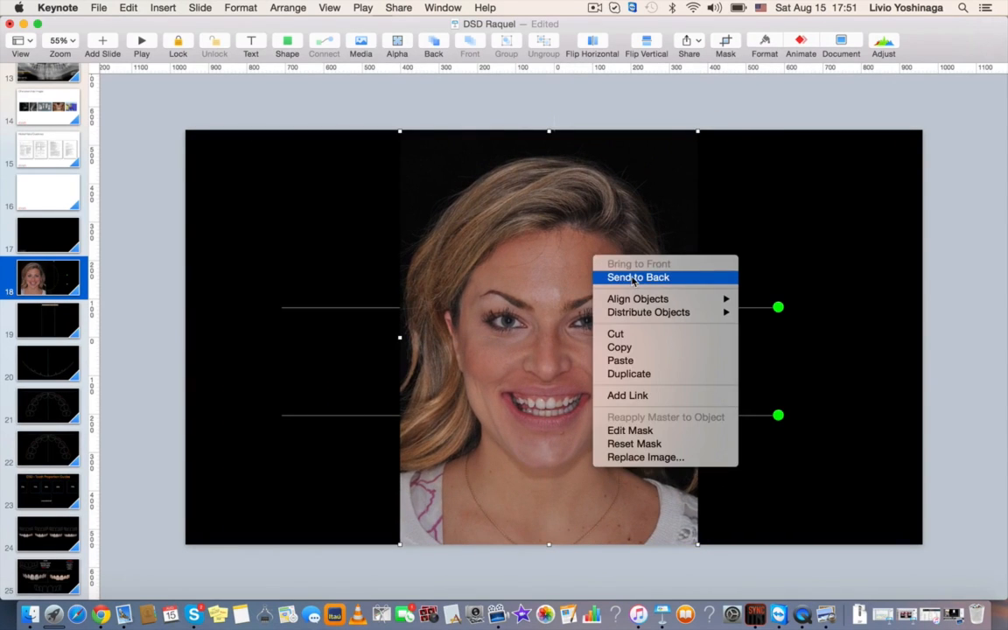
{"action": "left_click", "coordinate": [623, 277]}
Enlarge and reposition the smile photo on slide 18 so the face fits the dashed oval and the vertical midline.
{"action": "left_click_drag", "start_coordinate": [659, 185], "coordinate": [648, 149]}
{"action": "left_click_drag", "start_coordinate": [682, 515], "coordinate": [751, 600]}
{"action": "left_click_drag", "start_coordinate": [726, 505], "coordinate": [711, 476]}
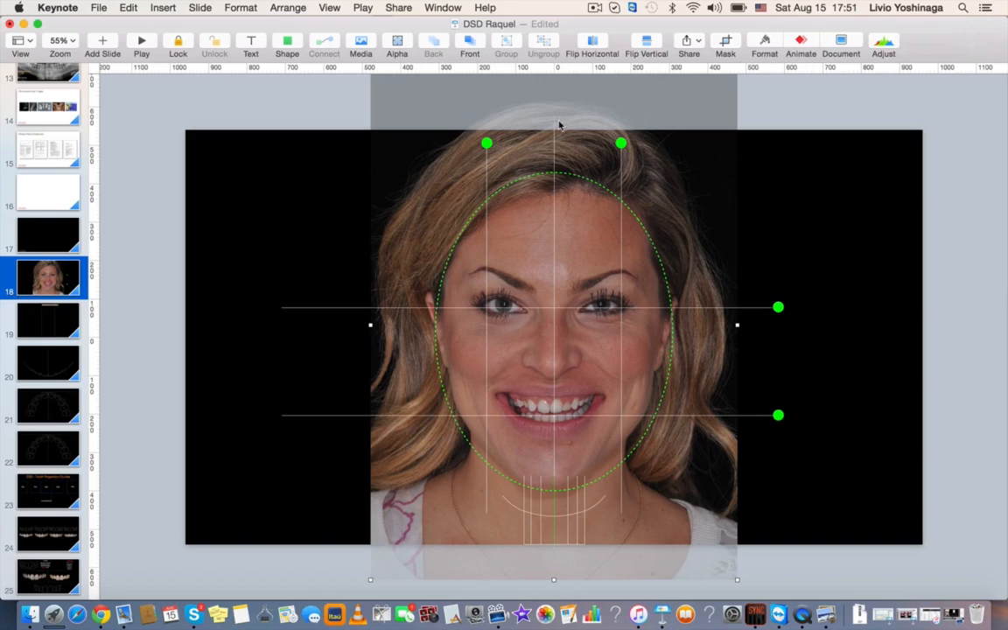
{"action": "left_click", "coordinate": [792, 250]}
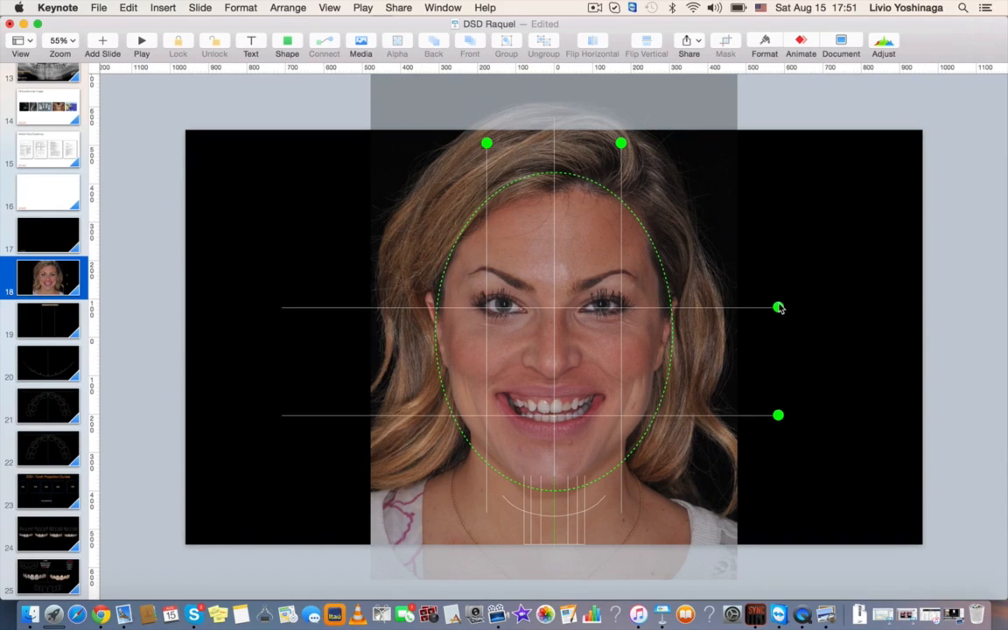
Align the upper horizontal guide on slide 18 with the pupils and the lower one with the corners of the mouth.
{"action": "left_click_drag", "start_coordinate": [779, 307], "coordinate": [779, 303]}
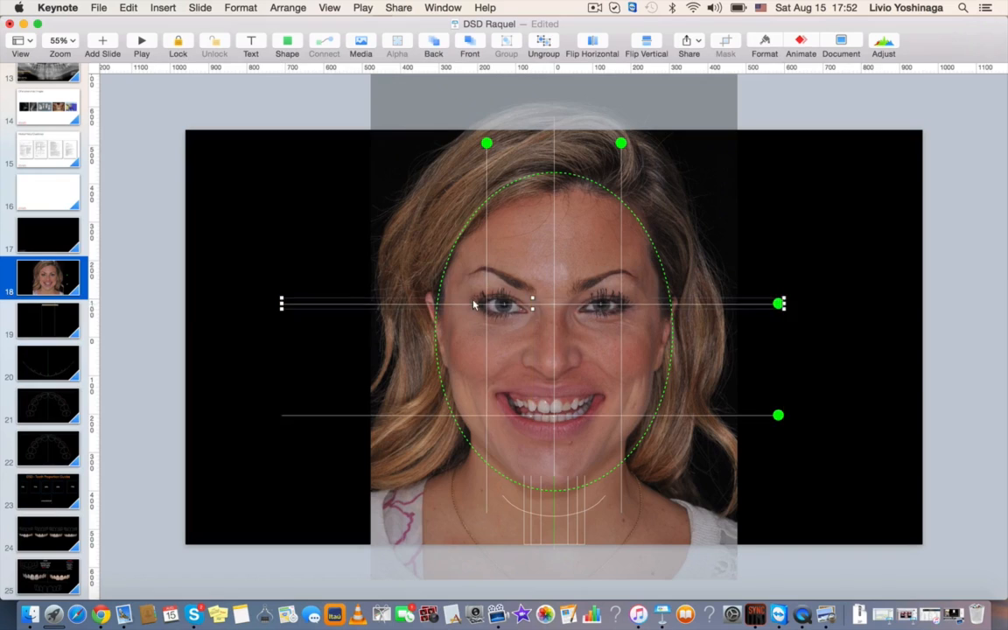
{"action": "scroll", "coordinate": [473, 305], "scroll_direction": "up", "scroll_amount": 6}
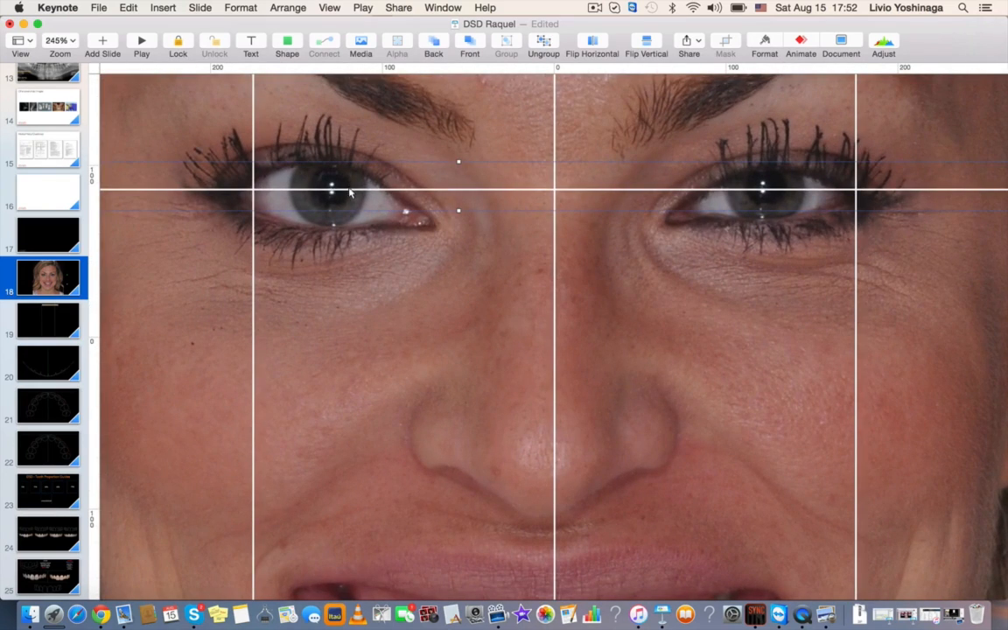
{"action": "left_click_drag", "start_coordinate": [349, 190], "coordinate": [349, 188]}
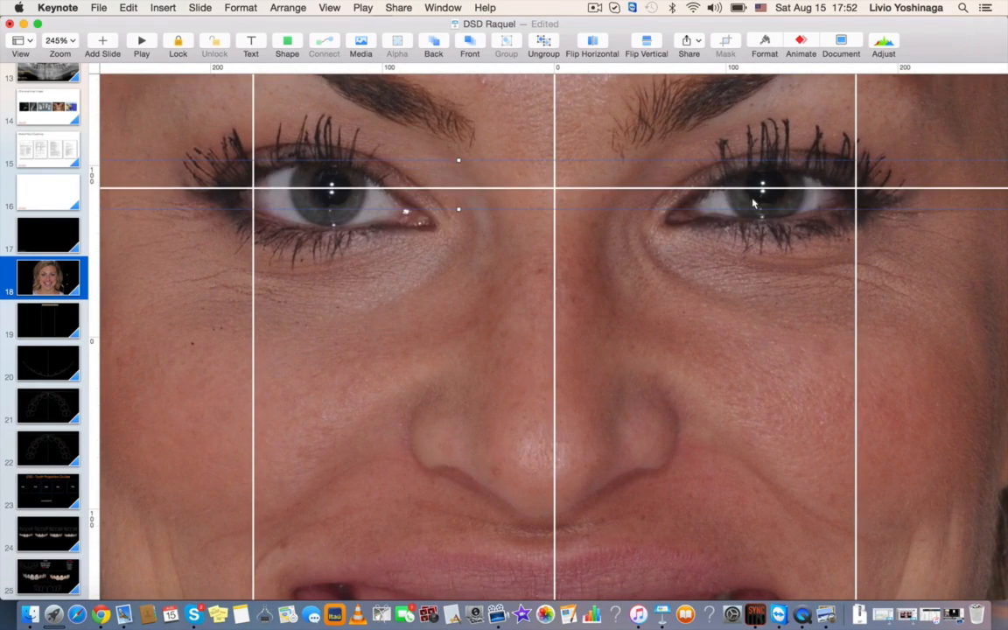
{"action": "scroll", "coordinate": [752, 203], "scroll_direction": "down", "scroll_amount": 6}
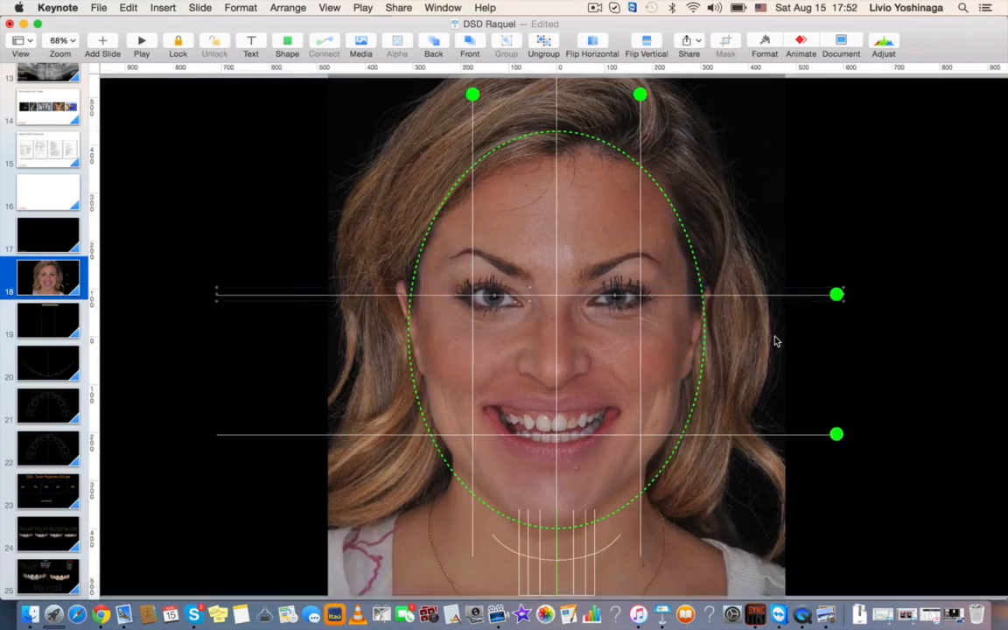
{"action": "mouse_move", "coordinate": [823, 428]}
{"action": "left_mouse_down"}
{"action": "mouse_move", "coordinate": [813, 236]}
{"action": "mouse_move", "coordinate": [819, 414]}
{"action": "left_mouse_up"}
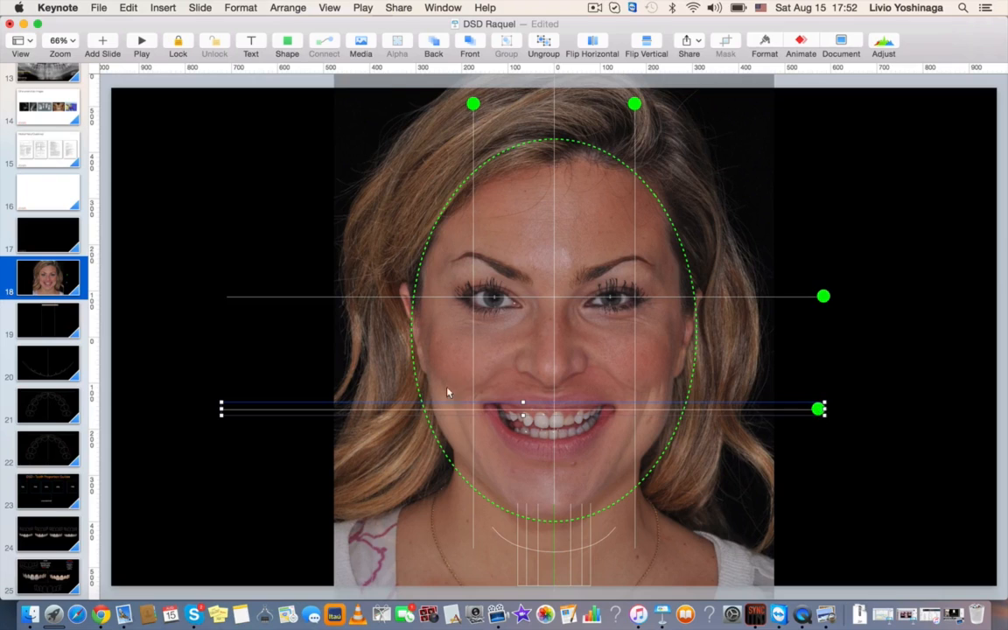
{"action": "left_click", "coordinate": [857, 354]}
{"action": "left_click", "coordinate": [637, 175]}
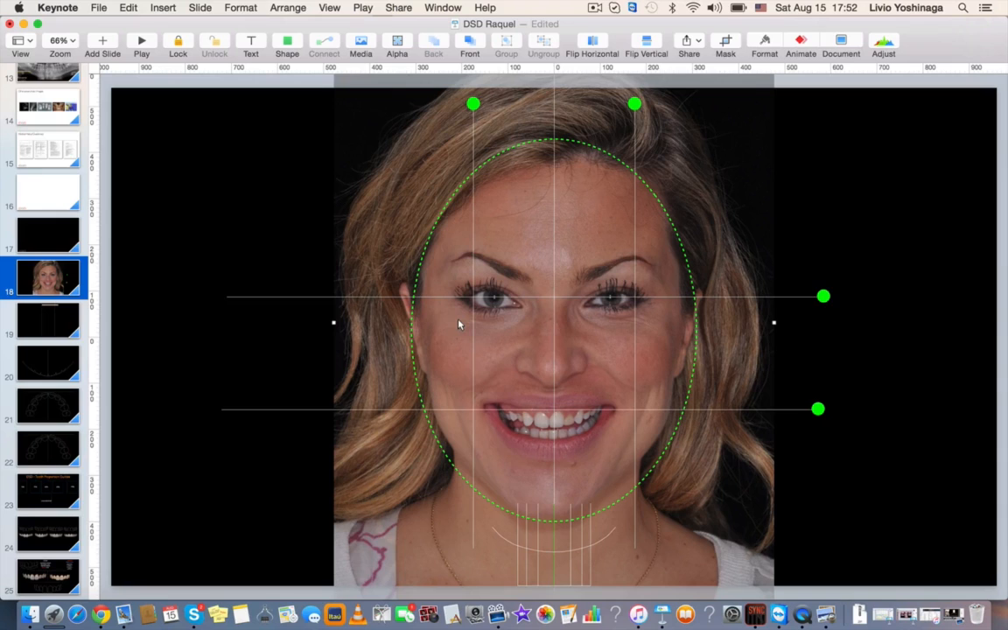
Duplicate slide 18 and delete the green dashed oval from the copy.
{"action": "left_click", "coordinate": [74, 278]}
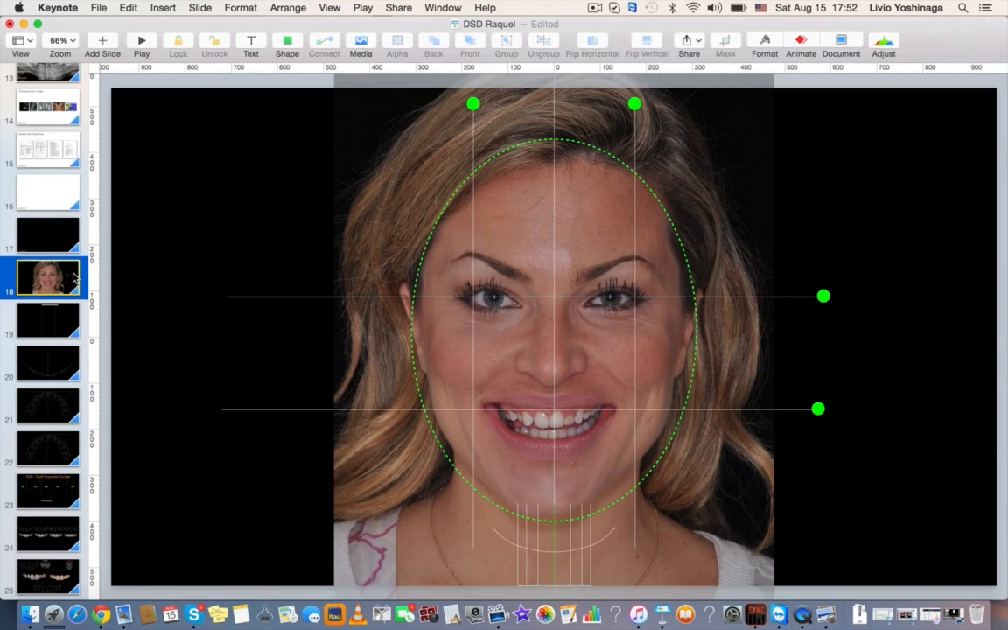
{"action": "key", "text": "super+d"}
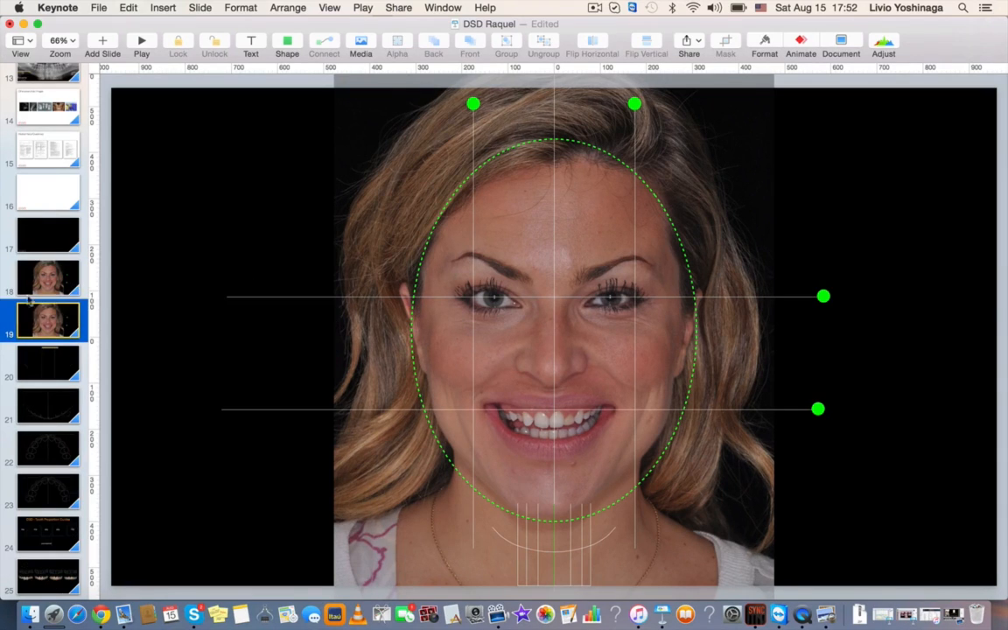
{"action": "left_click", "coordinate": [647, 186]}
{"action": "key", "text": "Delete"}
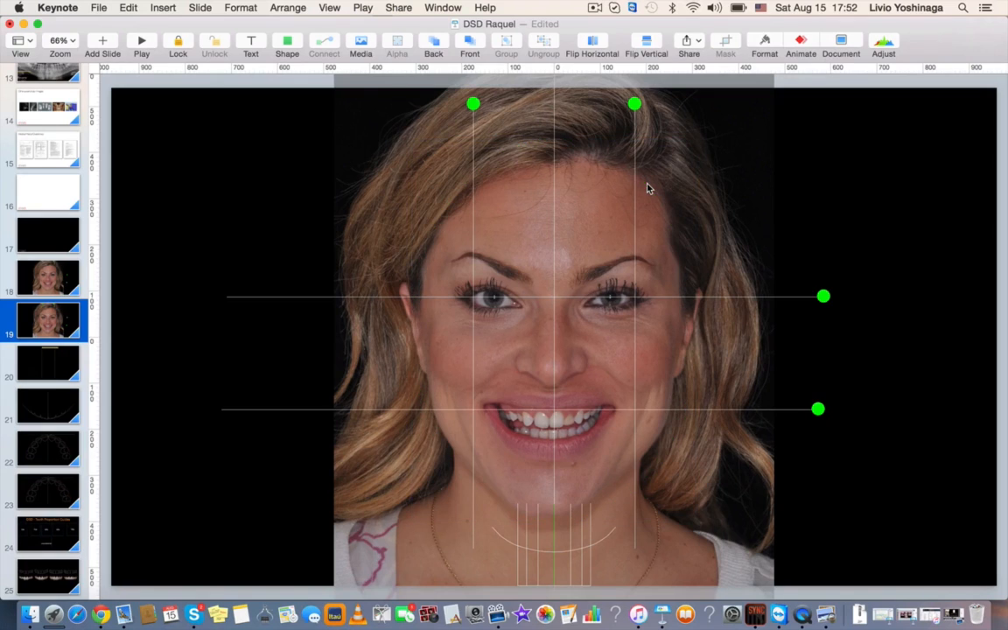
Delete the two horizontal and two outer vertical guide lines with green dots from slide 19, keeping the central vertical midline.
{"action": "left_click", "coordinate": [823, 296]}
{"action": "key", "text": "Delete"}
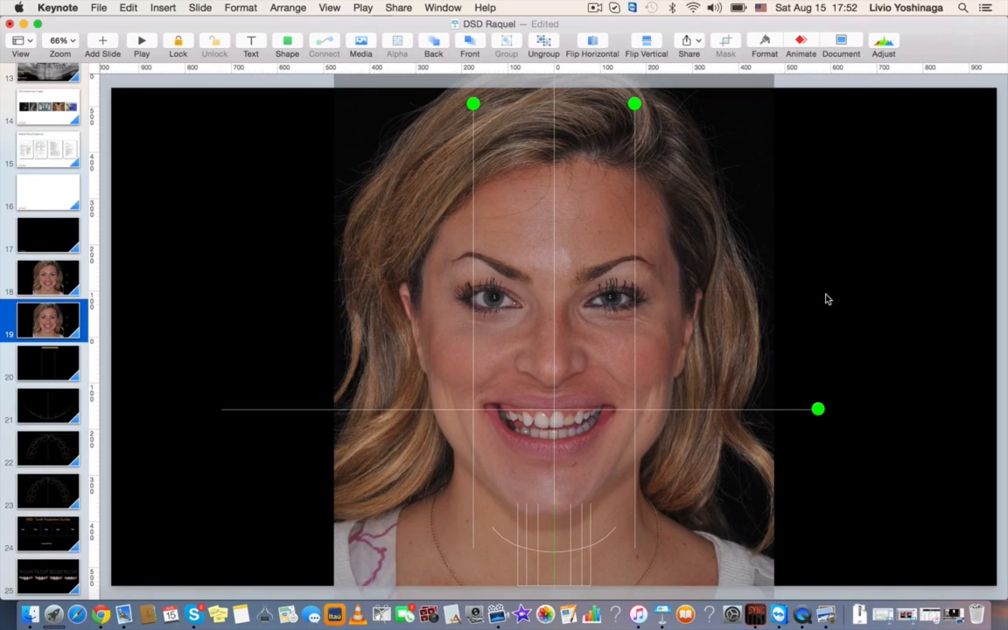
{"action": "left_click", "coordinate": [818, 410]}
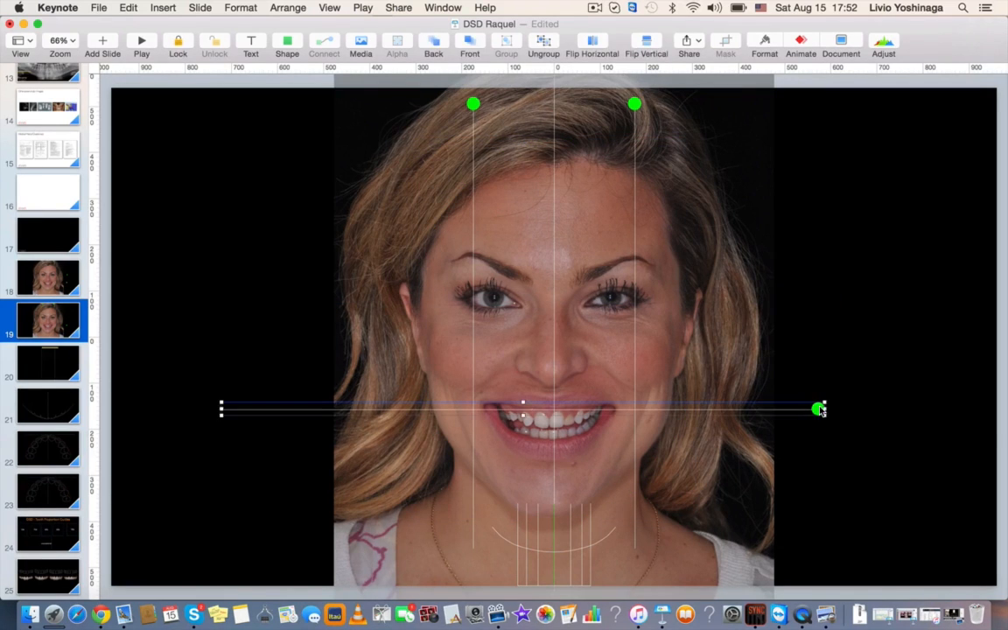
{"action": "key", "text": "Delete"}
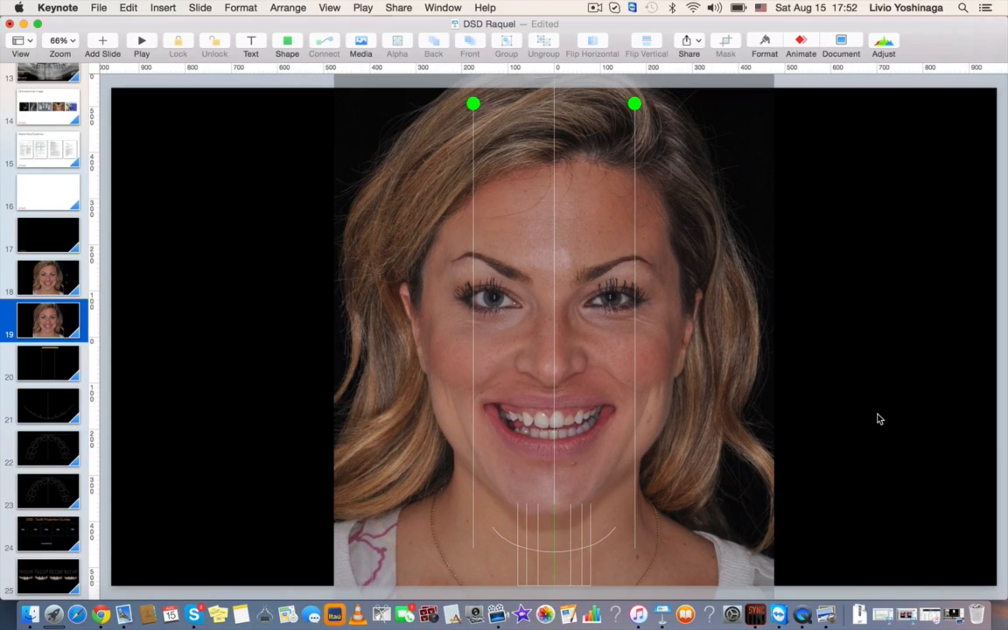
{"action": "left_click", "coordinate": [634, 105]}
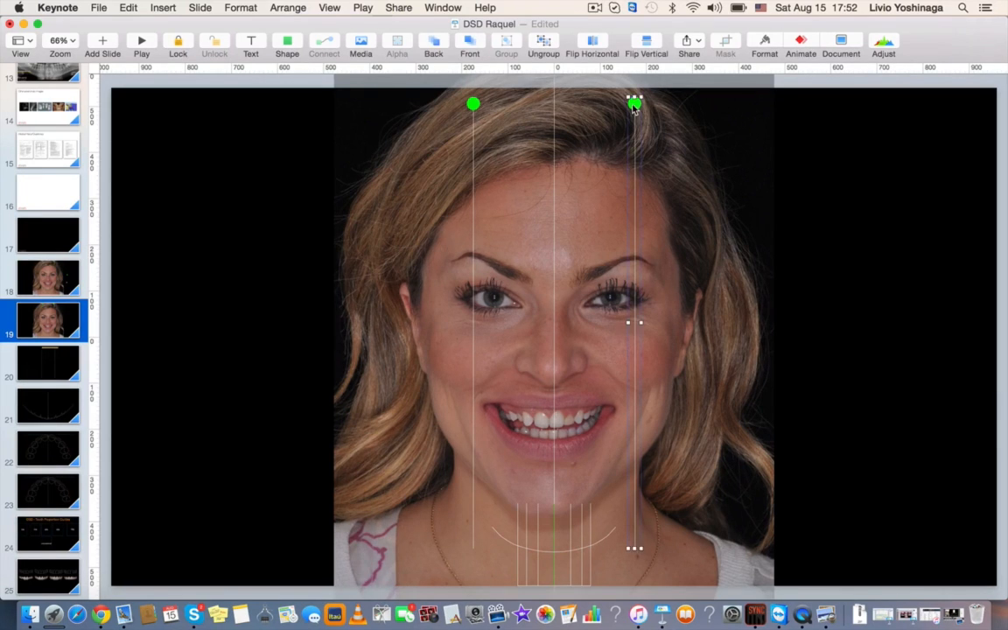
{"action": "key", "text": "Delete"}
{"action": "left_click", "coordinate": [473, 105]}
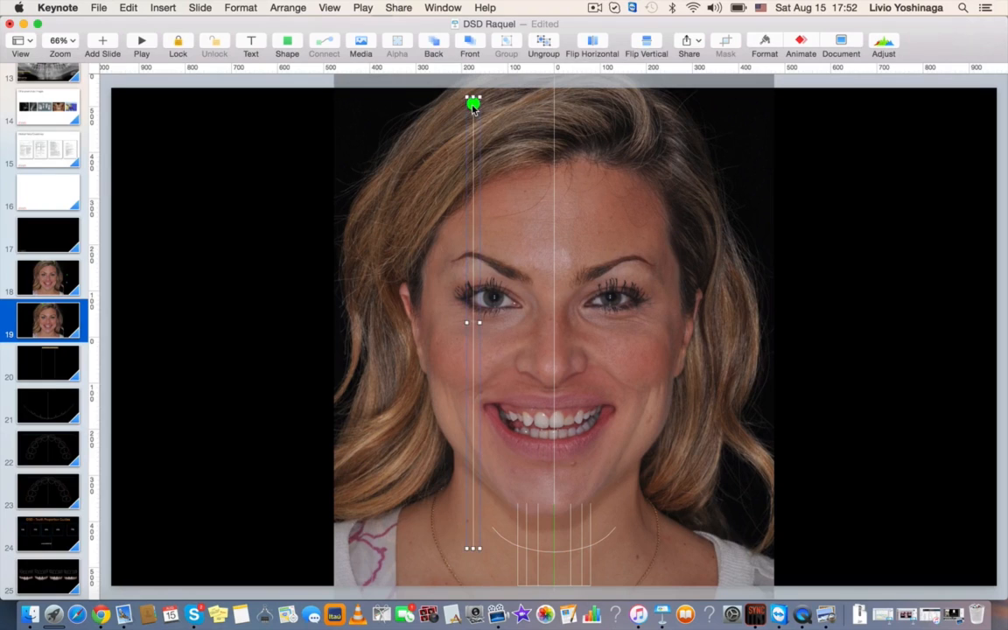
{"action": "key", "text": "Delete"}
Nudge the smile photo sideways on slide 19 until the facial midline lines up with the central vertical line.
{"action": "left_click", "coordinate": [693, 263]}
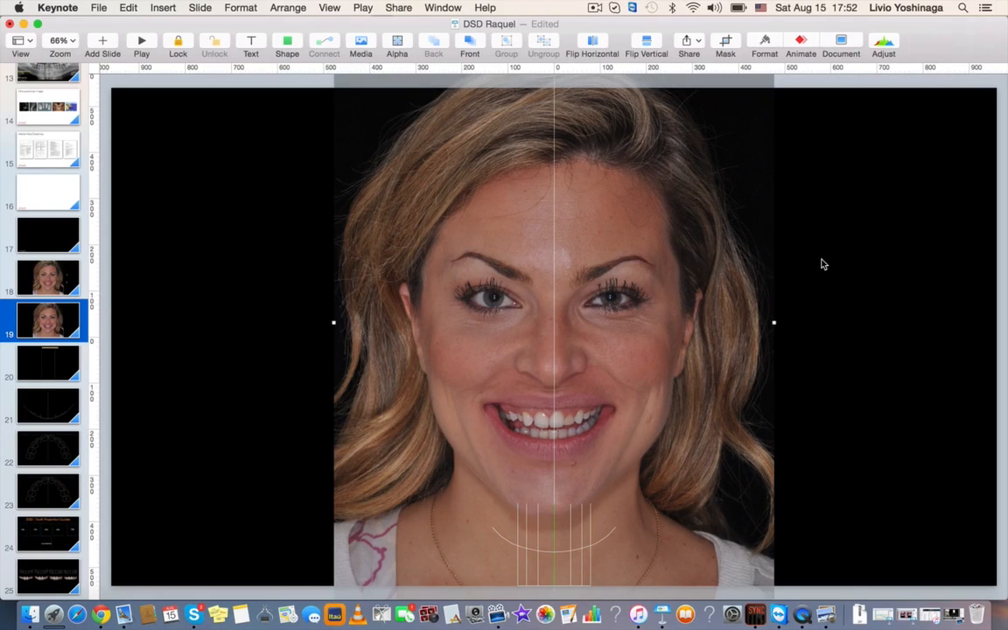
{"action": "key", "text": "Right"}
{"action": "key", "text": "Right"}
{"action": "key", "text": "Right"}
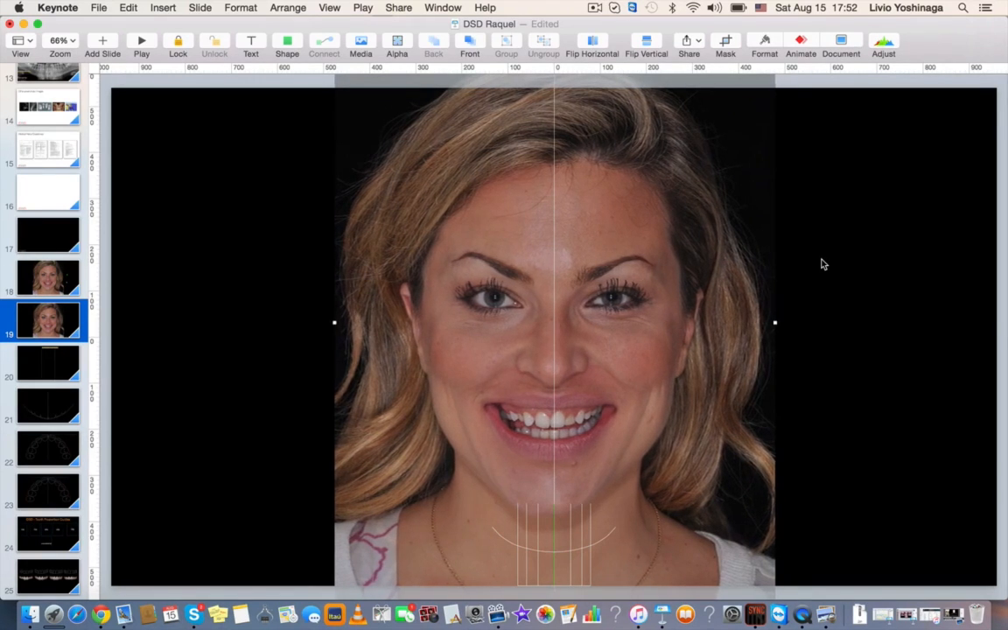
{"action": "key", "text": "Left"}
{"action": "key", "text": "Left"}
{"action": "key", "text": "Right"}
{"action": "key", "text": "Right"}
{"action": "key", "text": "Right"}
{"action": "key", "text": "Right"}
{"action": "key", "text": "Left"}
{"action": "key", "text": "Right"}
{"action": "key", "text": "Right"}
{"action": "key", "text": "Right"}
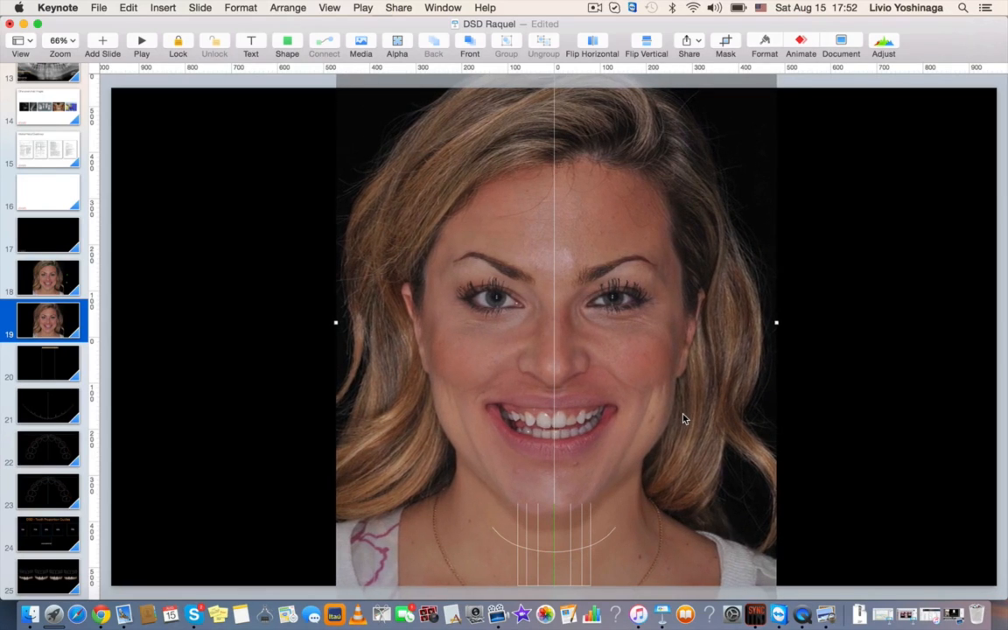
{"action": "key", "text": "Left"}
{"action": "key", "text": "Left"}
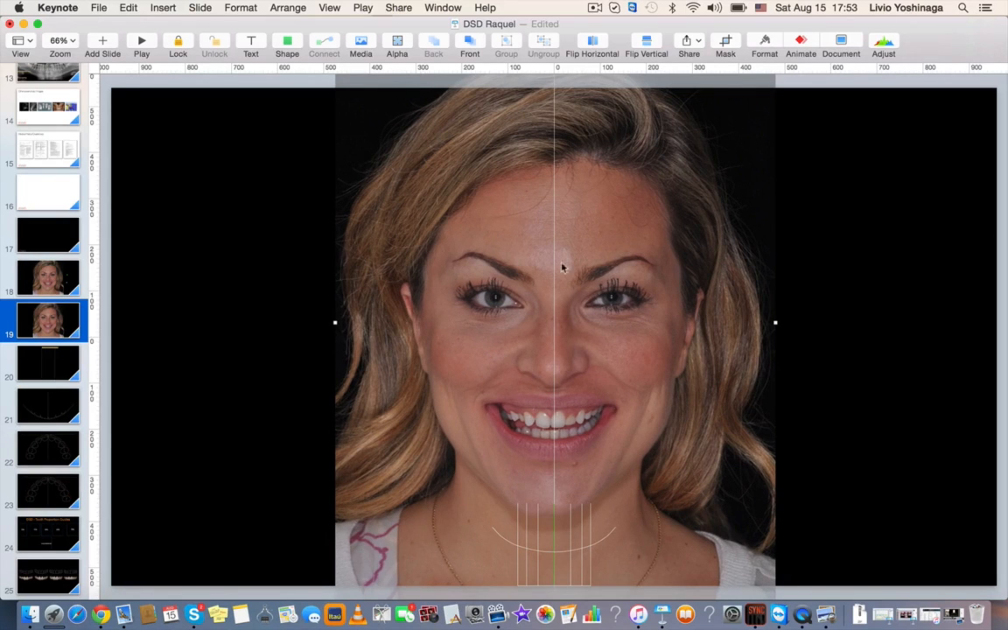
Duplicate slide 19 with the view enlarged on the mouth.
{"action": "scroll", "coordinate": [611, 499], "scroll_direction": "up", "scroll_amount": 10}
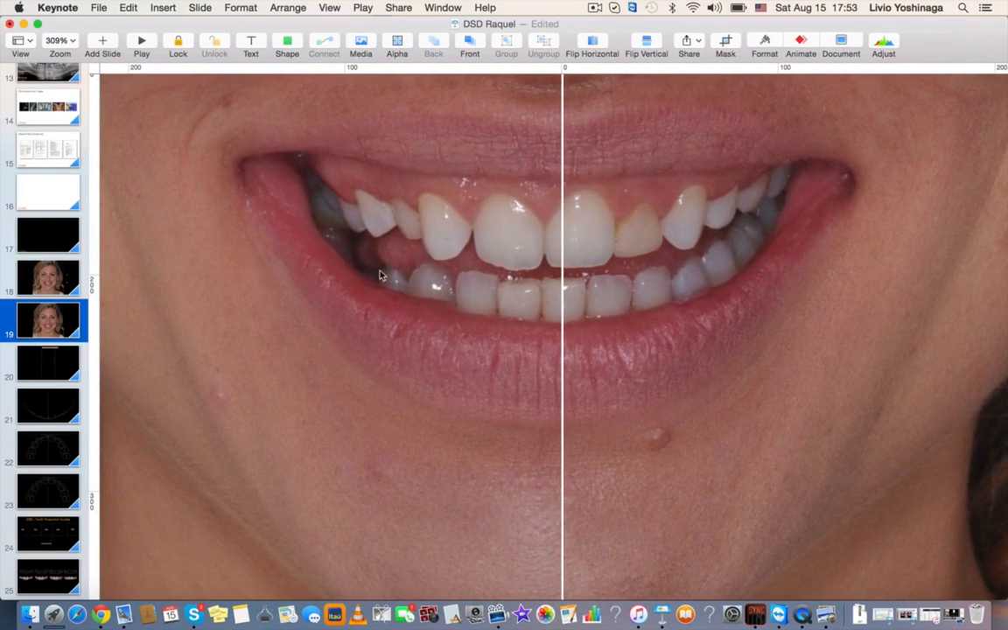
{"action": "left_click", "coordinate": [59, 326]}
{"action": "key", "text": "super+d"}
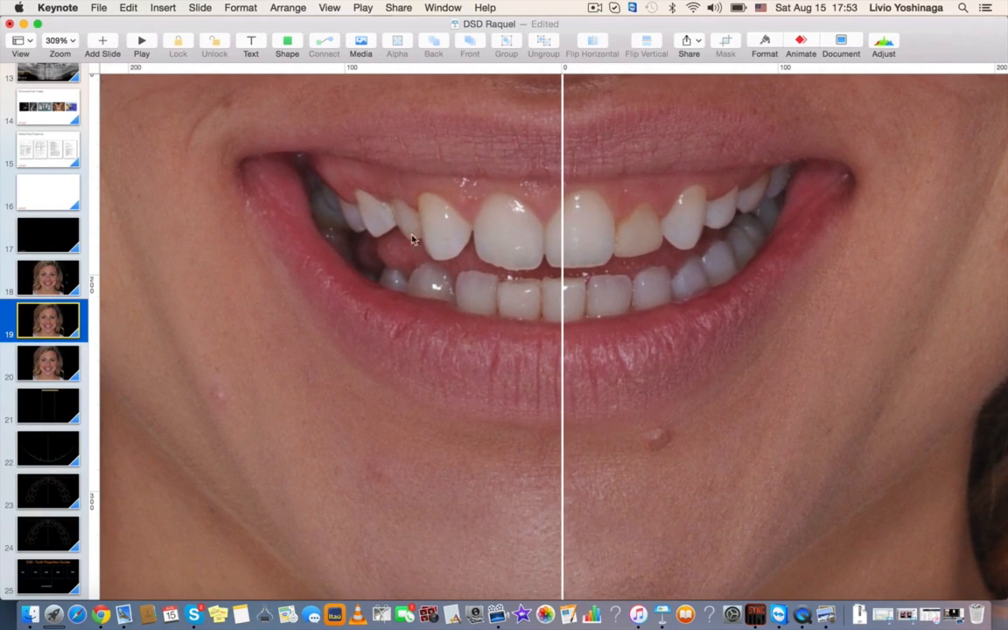
Insert a right-pointing arrow on slide 19 and place it below the lower lip with its tip touching the midline.
{"action": "left_click", "coordinate": [287, 43]}
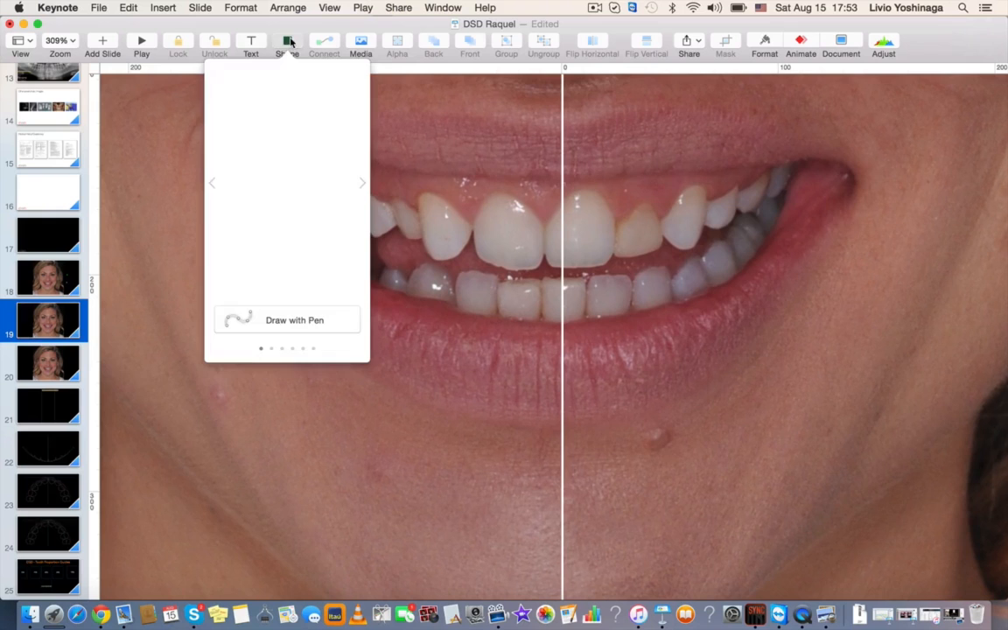
{"action": "left_click", "coordinate": [326, 181]}
{"action": "left_click_drag", "start_coordinate": [546, 302], "coordinate": [301, 196]}
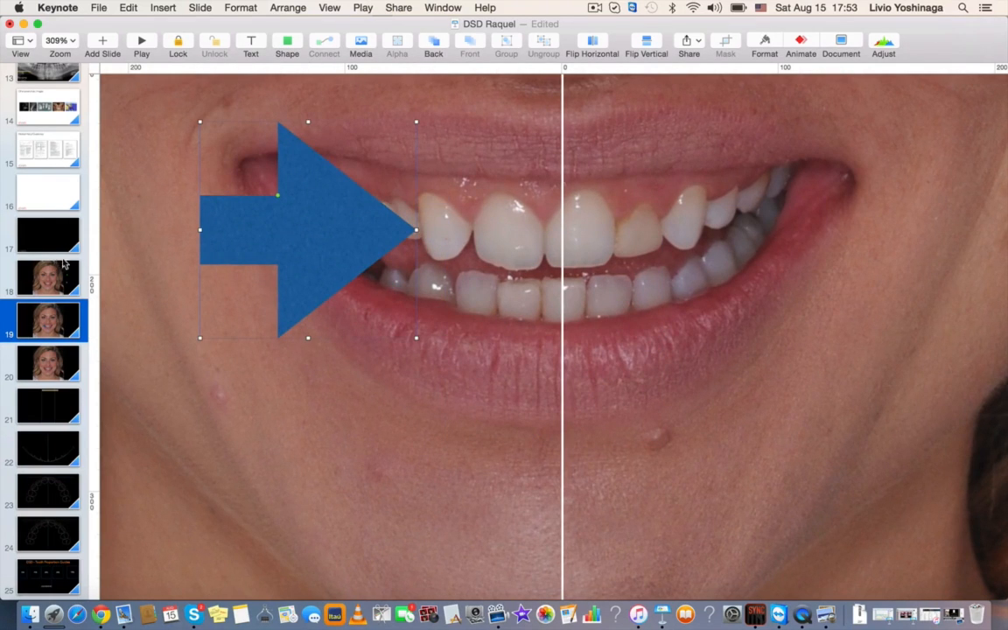
{"action": "left_click_drag", "start_coordinate": [281, 253], "coordinate": [426, 472]}
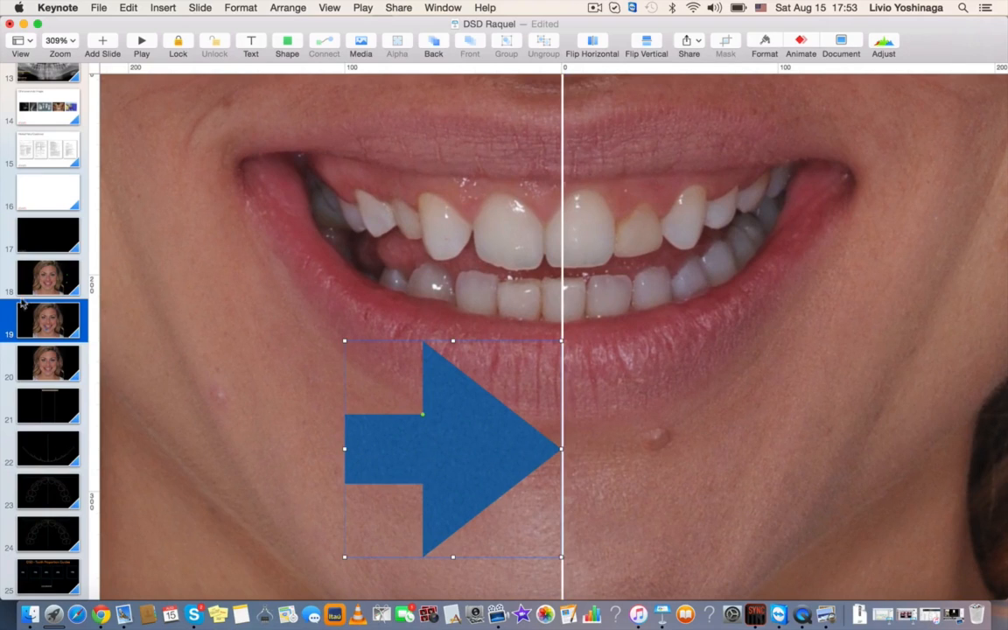
Shift the photo on slide 20 to the right and slightly up until the contact between the upper central incisors meets the vertical midline.
{"action": "left_click", "coordinate": [56, 363]}
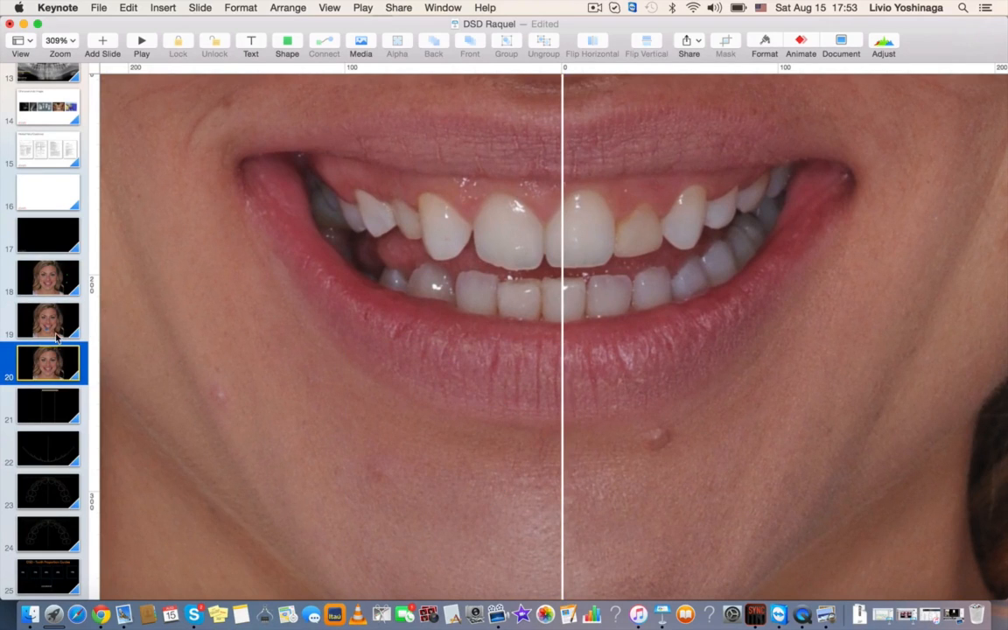
{"action": "left_click", "coordinate": [584, 297]}
{"action": "key", "text": "Right"}
{"action": "key", "text": "Right"}
{"action": "key", "text": "Right"}
{"action": "key", "text": "Right"}
{"action": "key", "text": "Right"}
{"action": "key", "text": "Right"}
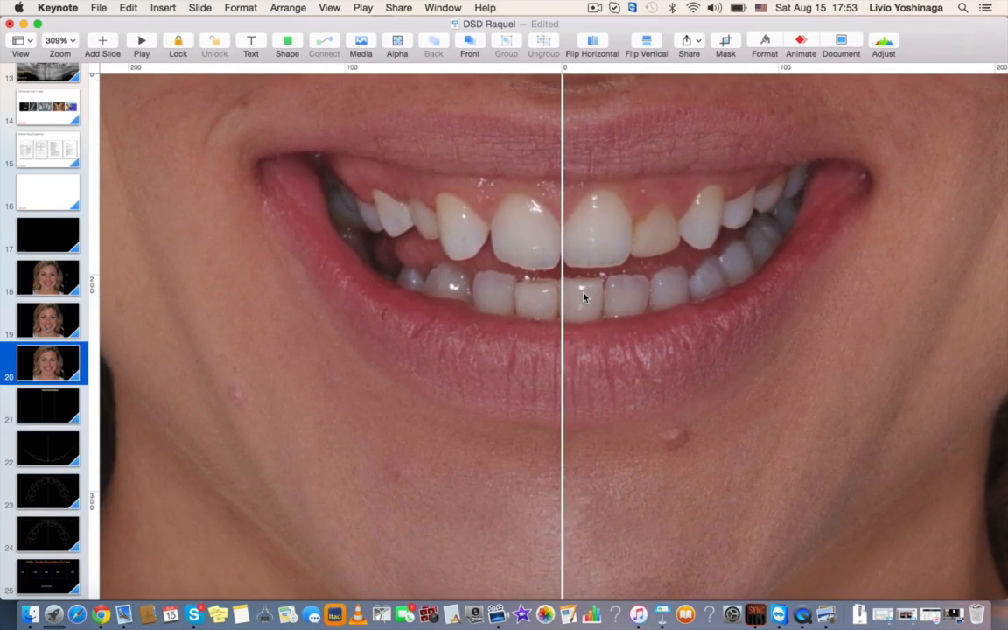
{"action": "key", "text": "Up"}
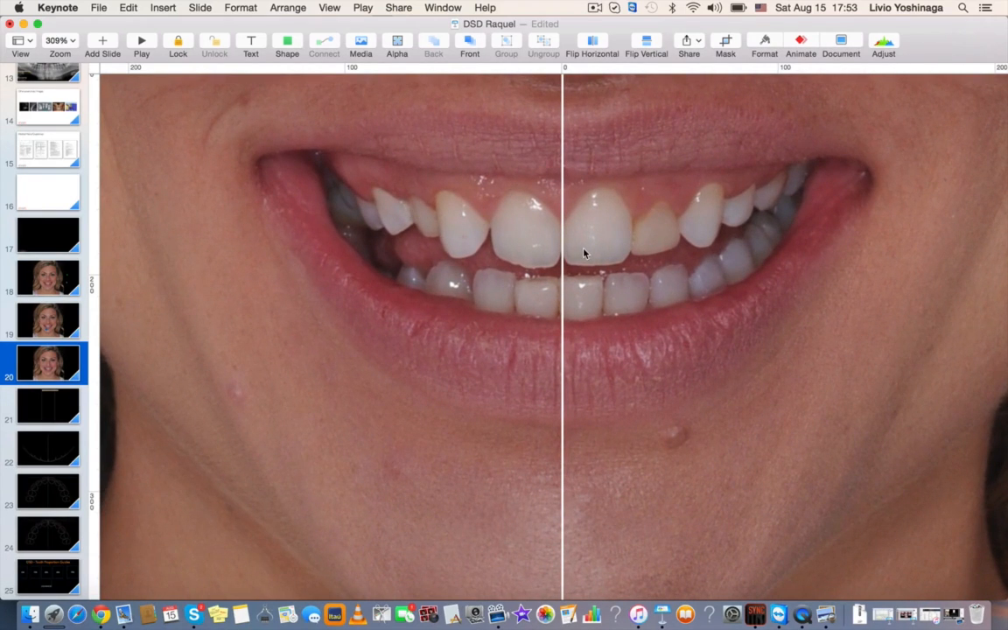
Move both halves of the smile curve on slide 20 up to just below the upper incisors' edges, joined at the midline.
{"action": "scroll", "coordinate": [316, 262], "scroll_direction": "down", "scroll_amount": 5}
{"action": "scroll", "coordinate": [317, 262], "scroll_direction": "up", "scroll_amount": 1}
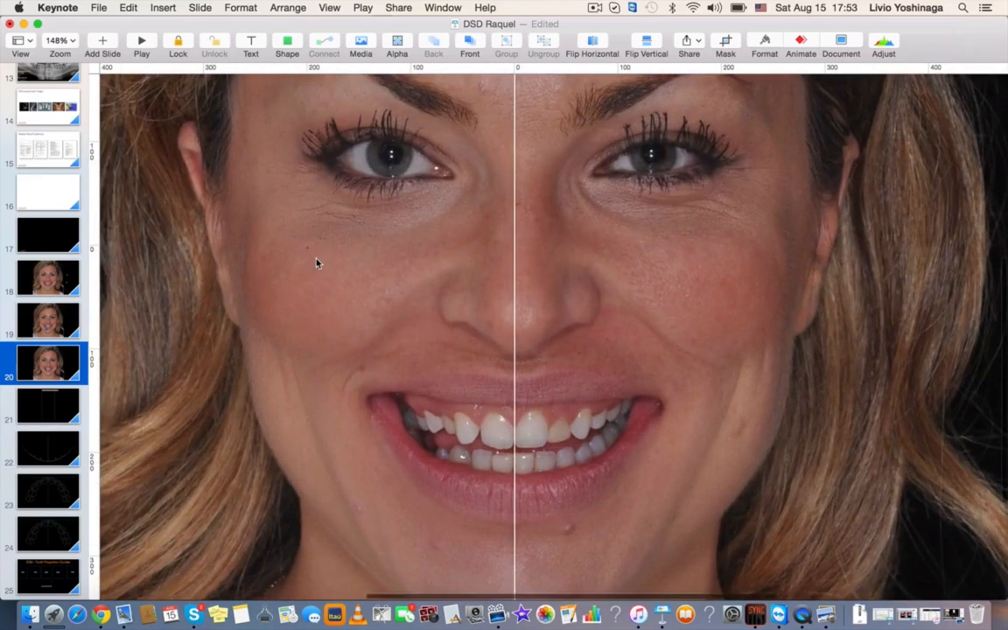
{"action": "scroll", "coordinate": [317, 263], "scroll_direction": "down", "scroll_amount": 5}
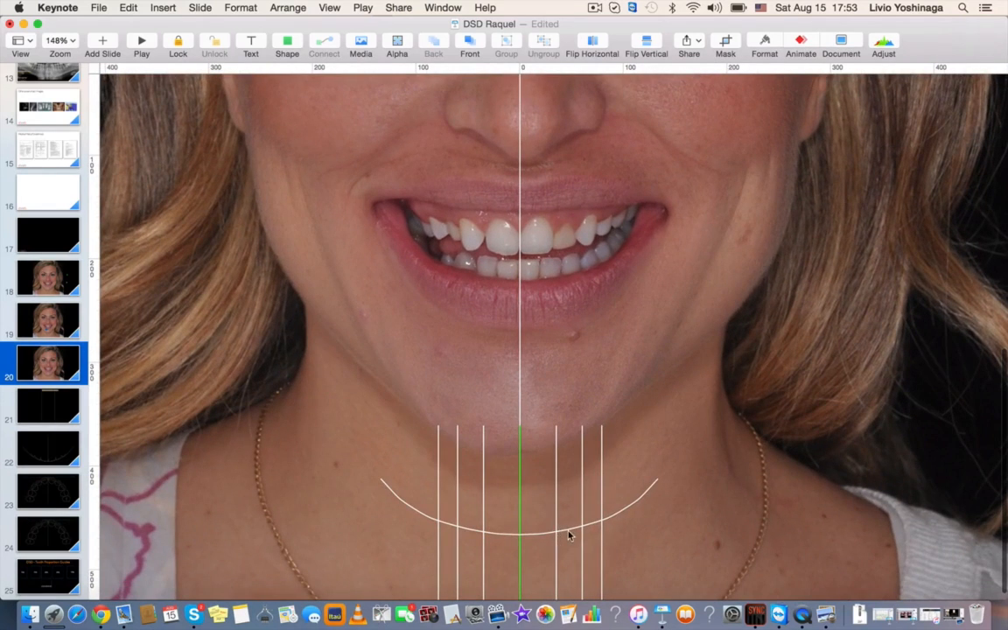
{"action": "left_click_drag", "start_coordinate": [569, 535], "coordinate": [570, 259]}
{"action": "left_click_drag", "start_coordinate": [471, 532], "coordinate": [472, 212]}
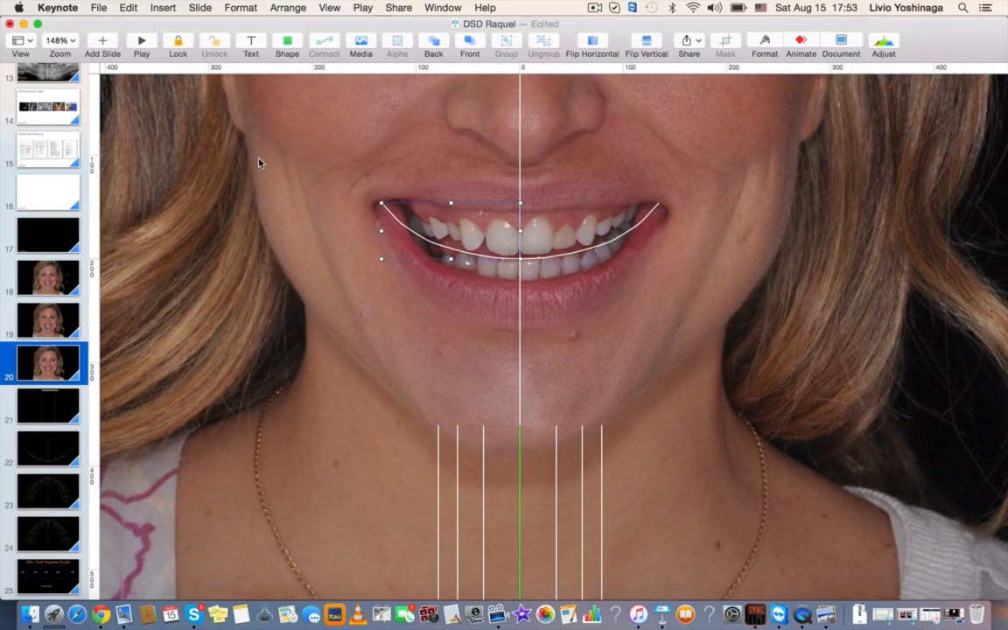
Pull the outer ends of both smile curve halves inward and slightly down so the curve fits inside the mouth corners.
{"action": "left_click", "coordinate": [647, 223]}
{"action": "mouse_move", "coordinate": [657, 205]}
{"action": "left_mouse_down"}
{"action": "mouse_move", "coordinate": [645, 197]}
{"action": "mouse_move", "coordinate": [523, 260]}
{"action": "mouse_move", "coordinate": [644, 213]}
{"action": "left_mouse_up"}
{"action": "left_click", "coordinate": [396, 215]}
{"action": "left_click_drag", "start_coordinate": [379, 204], "coordinate": [395, 211]}
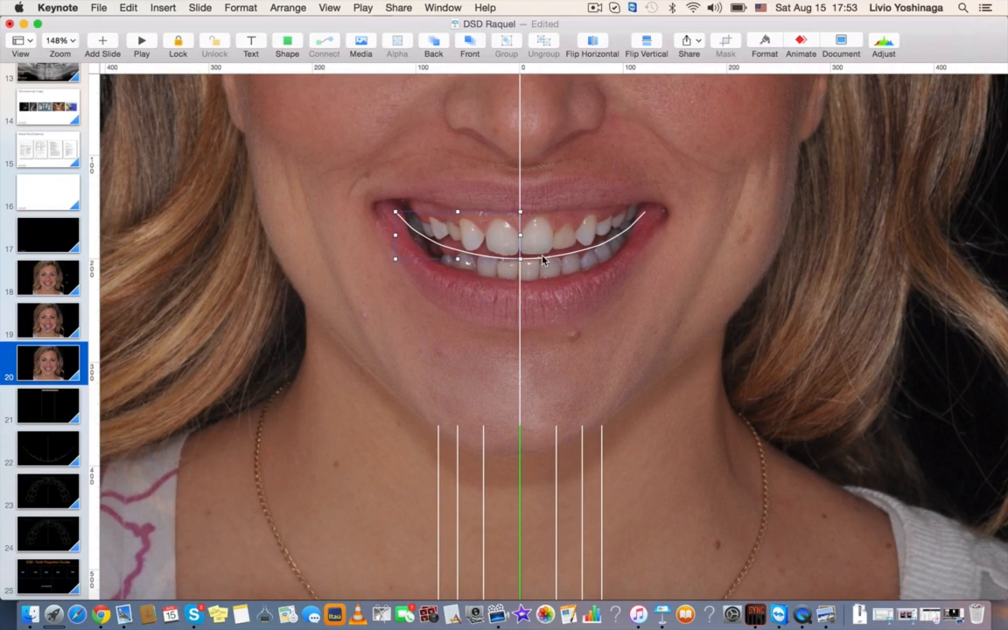
{"action": "left_click", "coordinate": [643, 217]}
{"action": "mouse_move", "coordinate": [645, 212]}
{"action": "left_mouse_down"}
{"action": "mouse_move", "coordinate": [647, 201]}
{"action": "mouse_move", "coordinate": [645, 212]}
{"action": "left_mouse_up"}
Move the tooth proportion grid over the teeth, scale it to the central incisors' width, and align its green line with the midline.
{"action": "left_click_drag", "start_coordinate": [603, 522], "coordinate": [598, 259]}
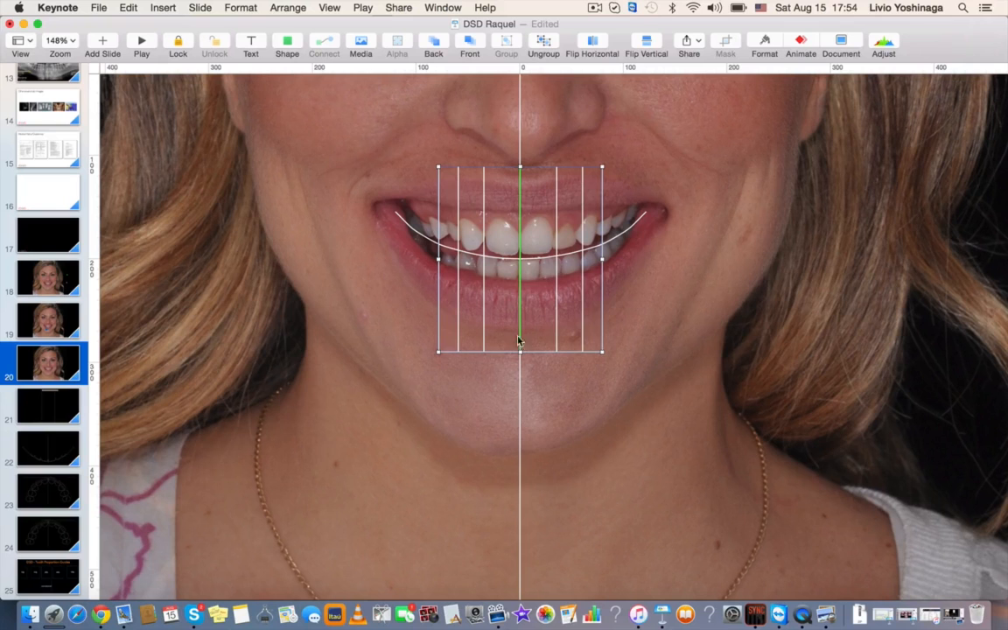
{"action": "mouse_move", "coordinate": [520, 352]}
{"action": "left_mouse_down"}
{"action": "mouse_move", "coordinate": [519, 525]}
{"action": "mouse_move", "coordinate": [522, 242]}
{"action": "mouse_move", "coordinate": [521, 500]}
{"action": "mouse_move", "coordinate": [527, 356]}
{"action": "left_mouse_up"}
{"action": "left_click_drag", "start_coordinate": [518, 354], "coordinate": [517, 336]}
{"action": "scroll", "coordinate": [539, 232], "scroll_direction": "up", "scroll_amount": 5}
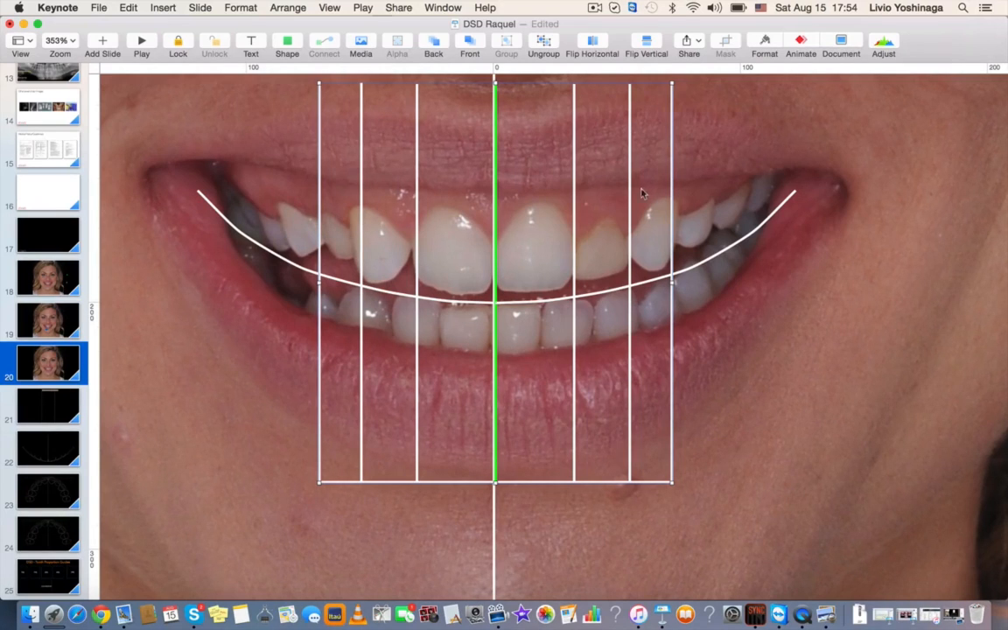
{"action": "left_click_drag", "start_coordinate": [495, 482], "coordinate": [493, 516]}
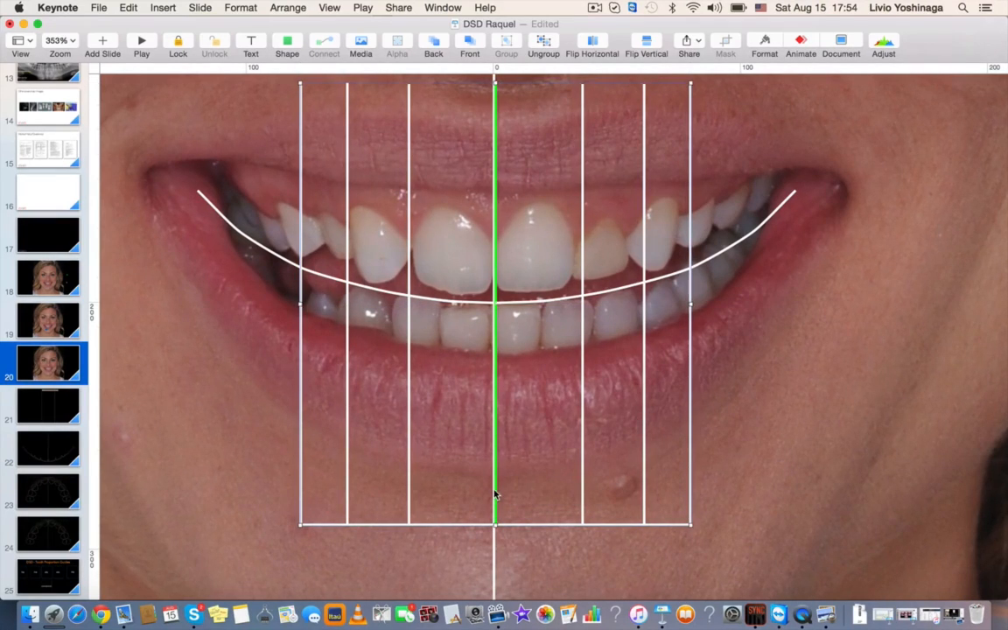
{"action": "key", "text": "Left"}
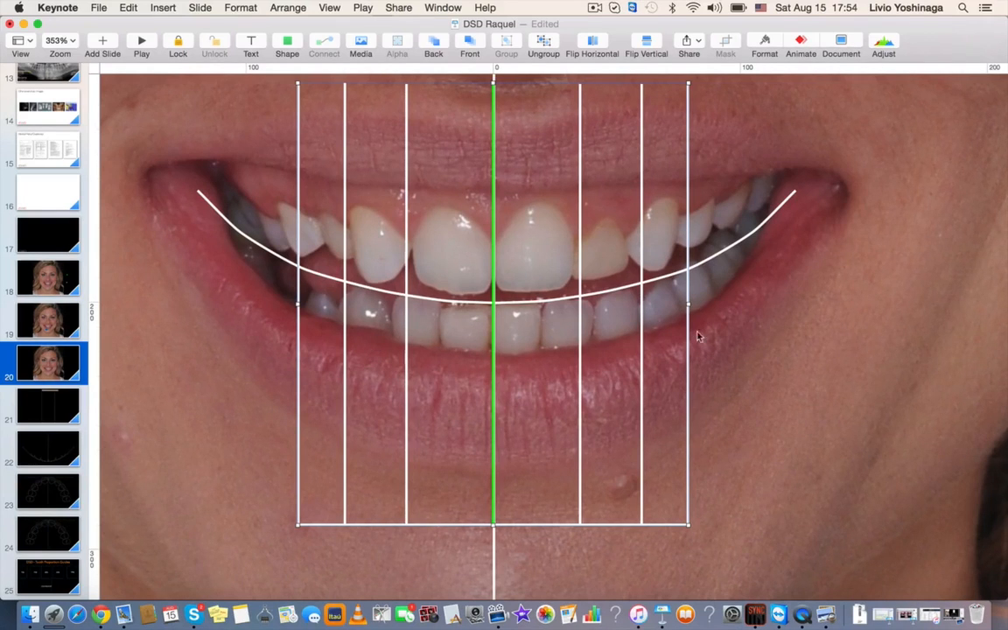
Examine how the proportion grid and smile curve fit the teeth and the whole face on slide 20.
{"action": "scroll", "coordinate": [674, 288], "scroll_direction": "down", "scroll_amount": 5}
{"action": "scroll", "coordinate": [676, 291], "scroll_direction": "down", "scroll_amount": 5}
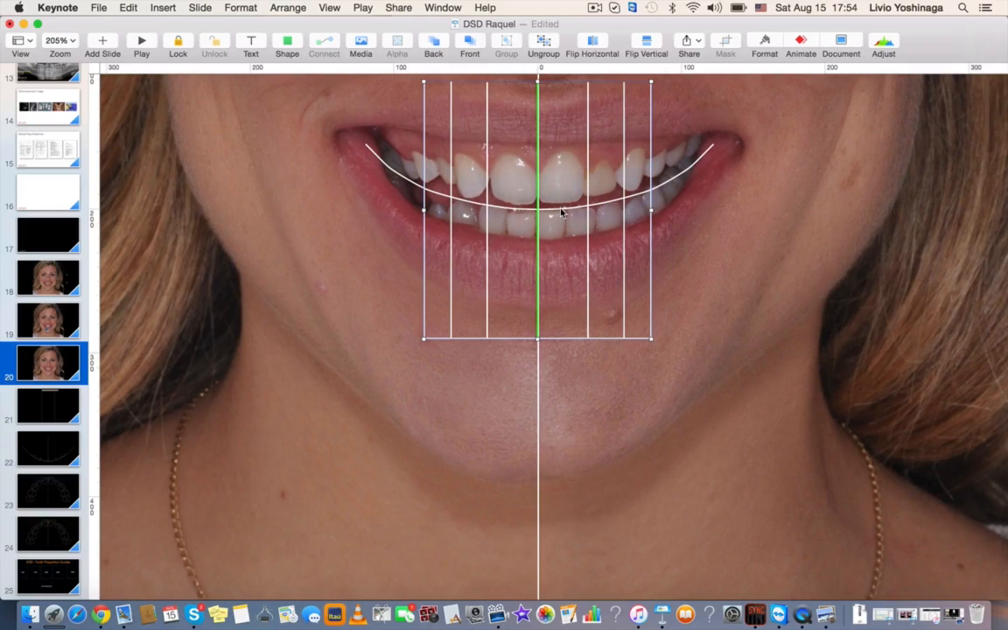
{"action": "scroll", "coordinate": [591, 189], "scroll_direction": "up", "scroll_amount": 3}
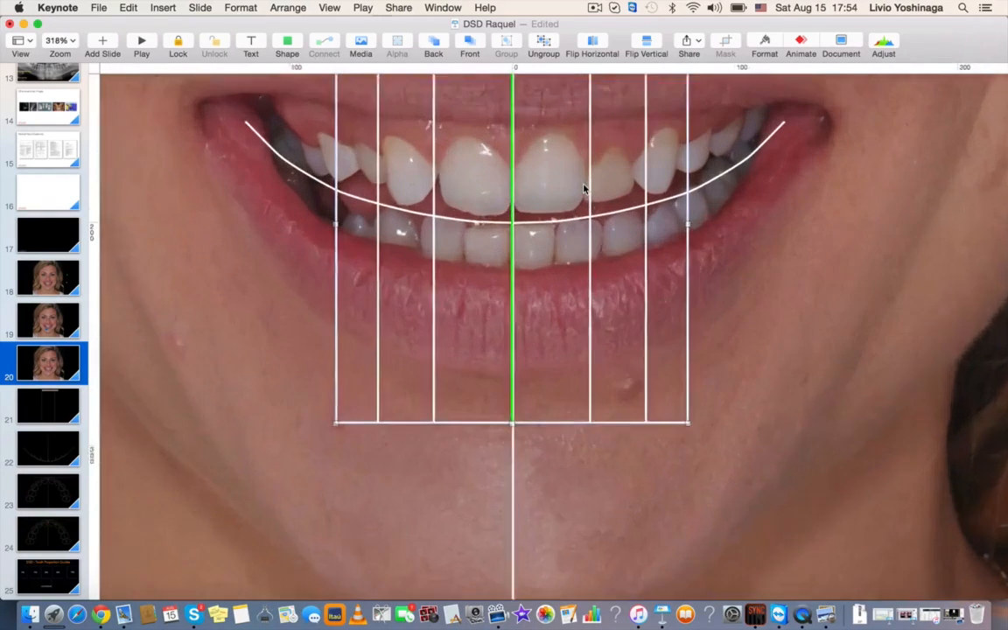
{"action": "scroll", "coordinate": [587, 185], "scroll_direction": "up", "scroll_amount": 4}
{"action": "scroll", "coordinate": [588, 185], "scroll_direction": "down", "scroll_amount": 3}
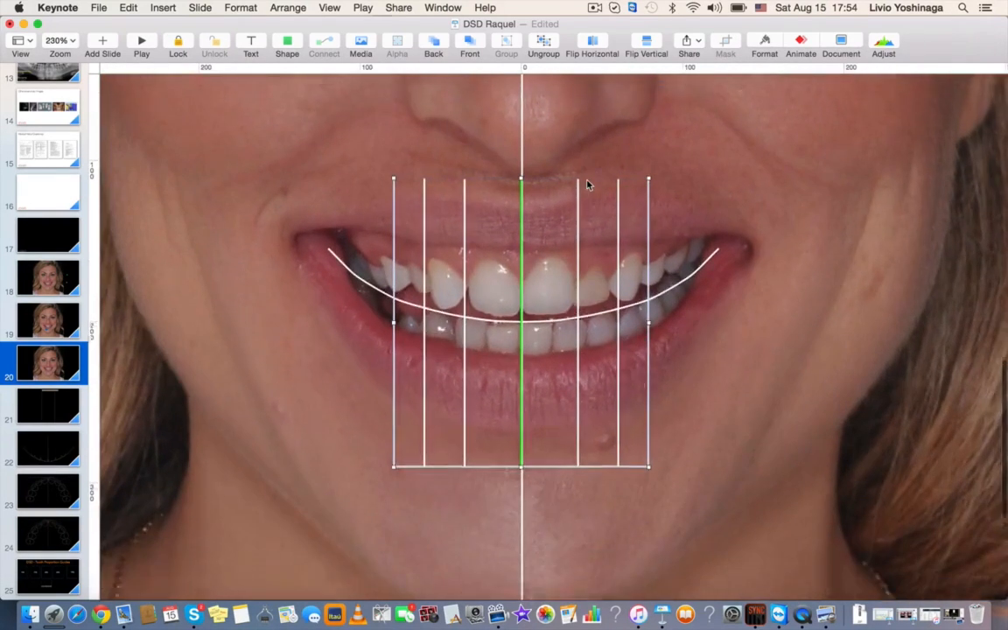
{"action": "left_click", "coordinate": [555, 278]}
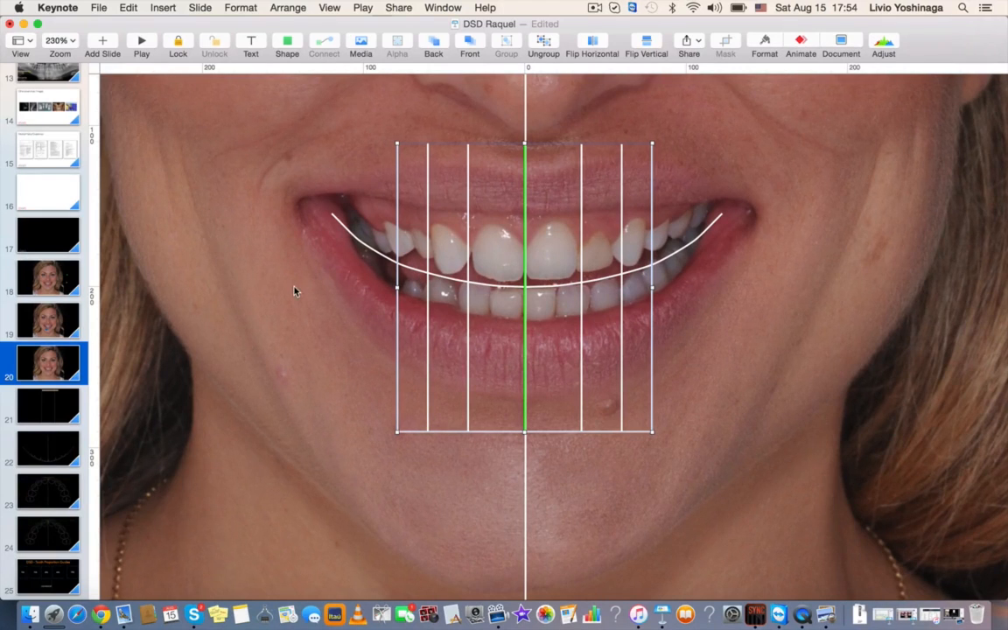
{"action": "left_click", "coordinate": [326, 335]}
{"action": "scroll", "coordinate": [325, 335], "scroll_direction": "down", "scroll_amount": 10}
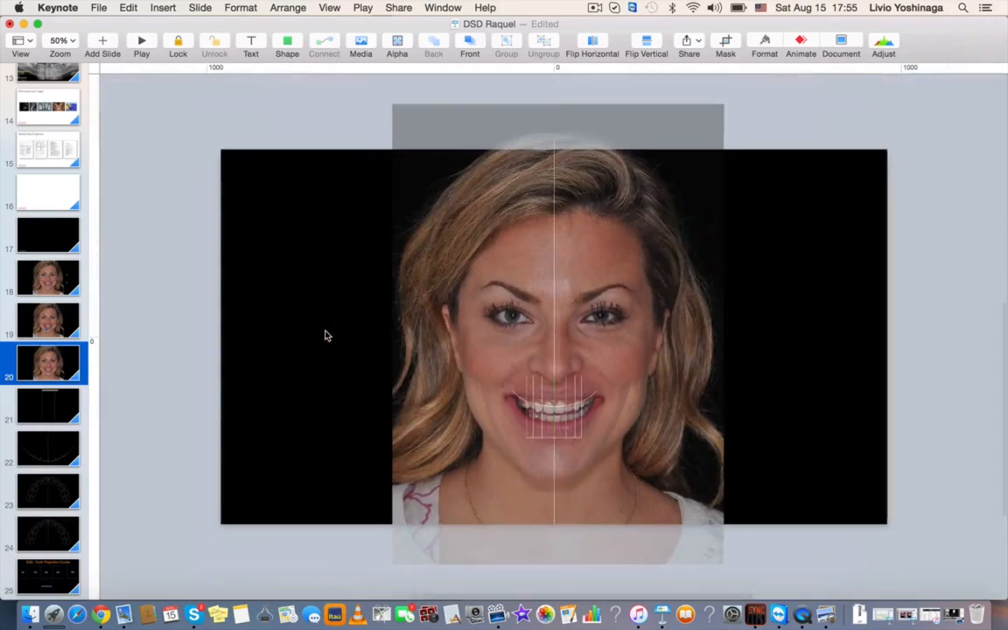
{"action": "scroll", "coordinate": [451, 308], "scroll_direction": "down", "scroll_amount": 3}
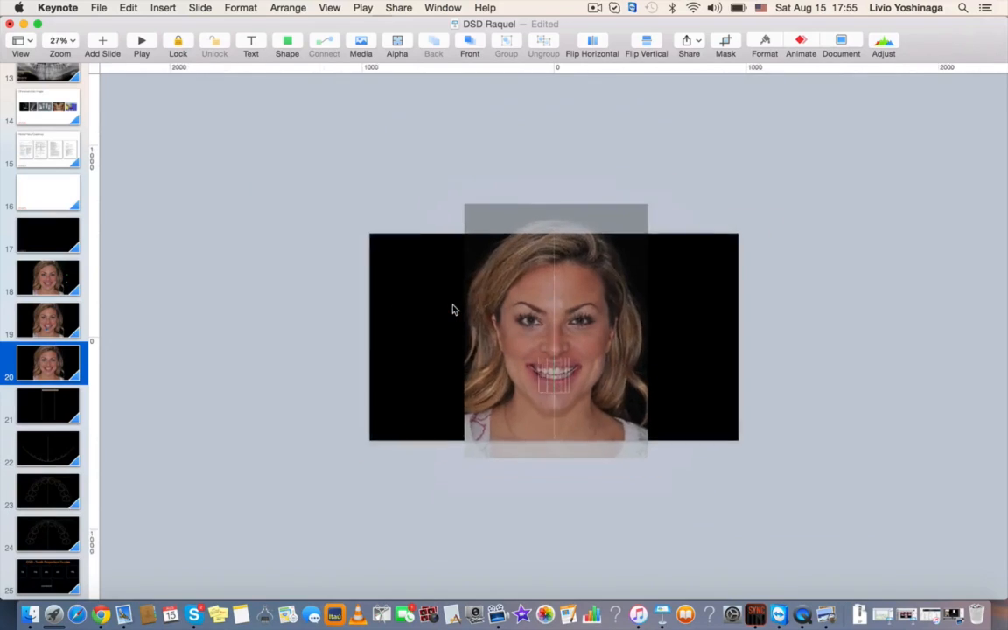
{"action": "scroll", "coordinate": [447, 306], "scroll_direction": "up", "scroll_amount": 3}
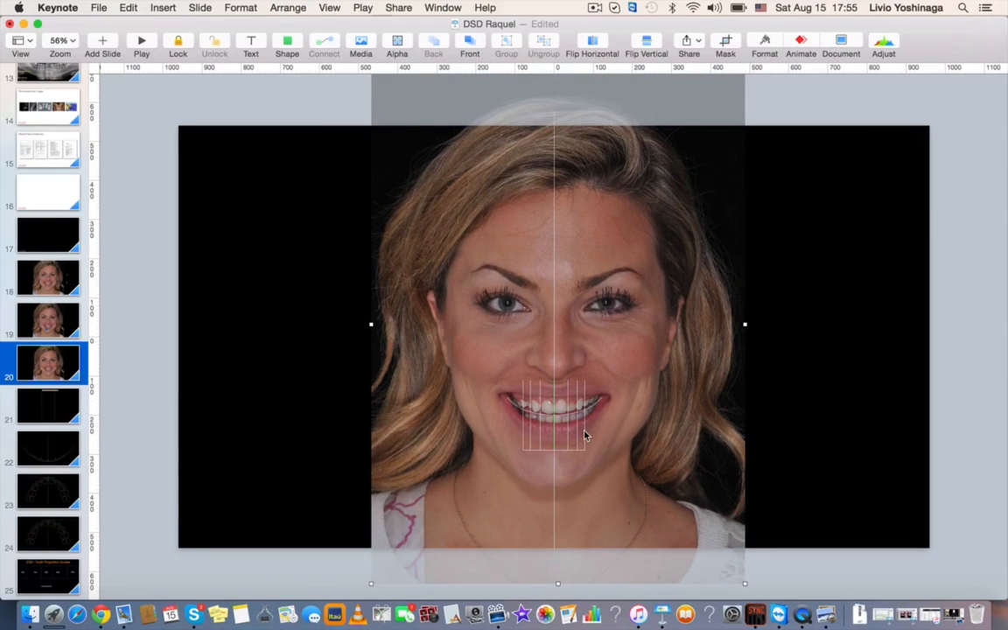
Delete the long vertical facial midline from slide 20 and select that slide's thumbnail.
{"action": "left_click", "coordinate": [554, 304]}
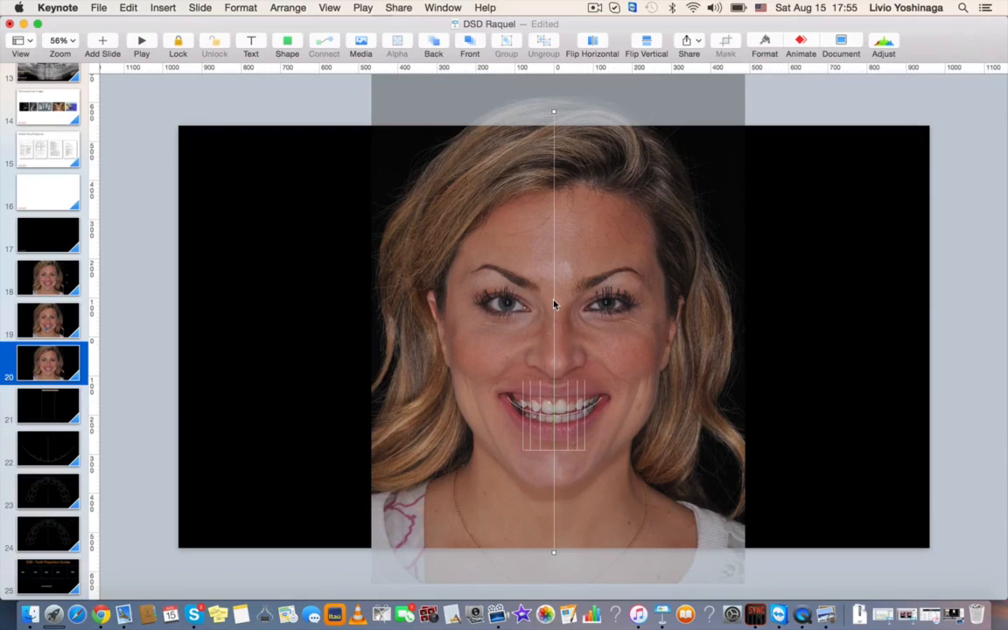
{"action": "key", "text": "Delete"}
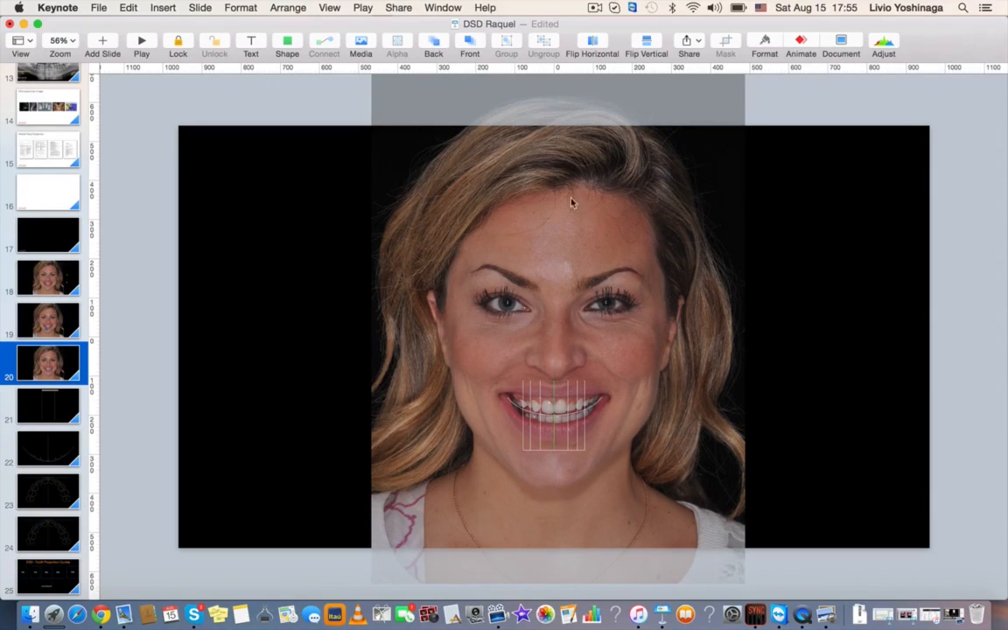
{"action": "left_click", "coordinate": [59, 361]}
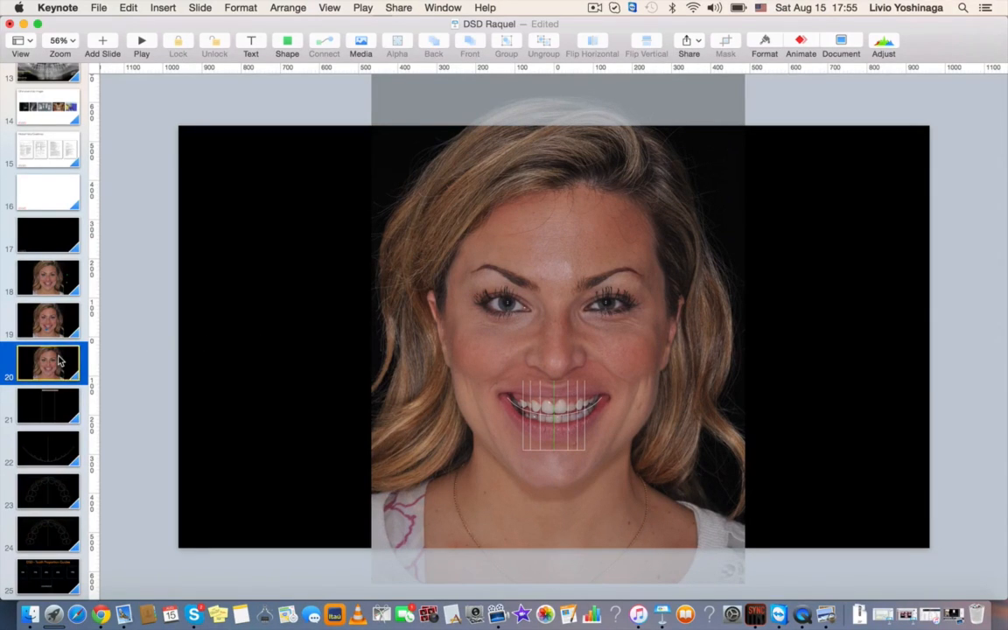
Duplicate slide 20 and mask the face photo on the copy down to a small rectangle around the smile.
{"action": "key", "text": "super+d"}
{"action": "double_click", "coordinate": [663, 183]}
{"action": "scroll", "coordinate": [662, 179], "scroll_direction": "down", "scroll_amount": 3}
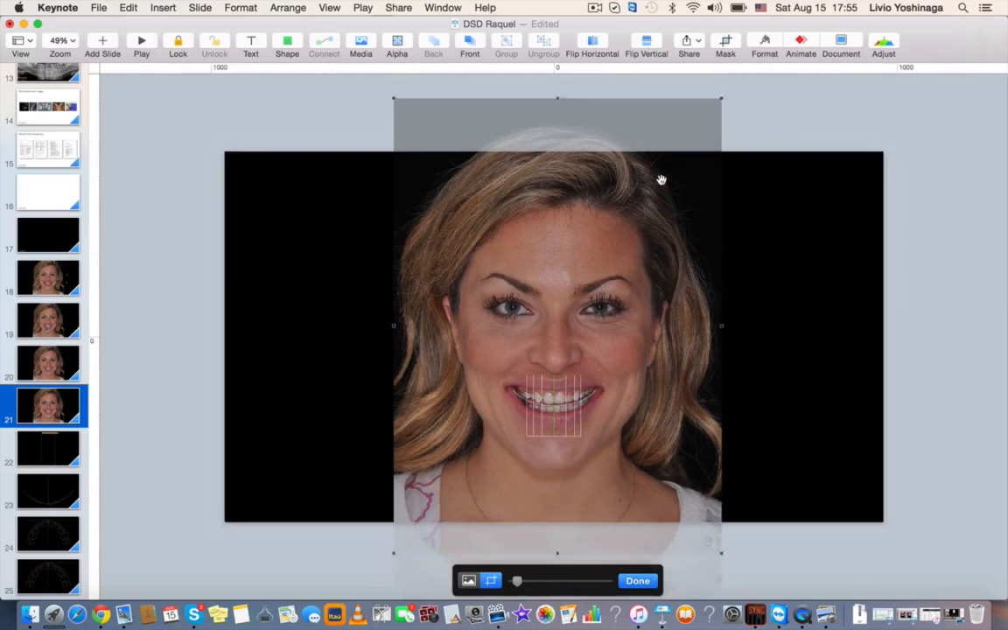
{"action": "left_click_drag", "start_coordinate": [685, 150], "coordinate": [601, 366]}
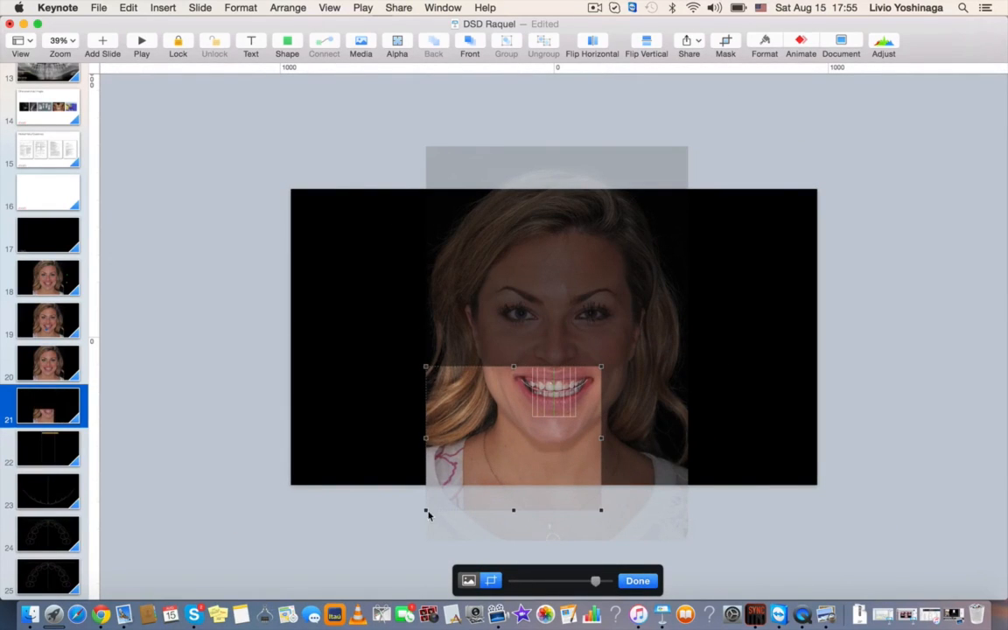
{"action": "left_click_drag", "start_coordinate": [423, 512], "coordinate": [505, 415]}
{"action": "left_click", "coordinate": [763, 376]}
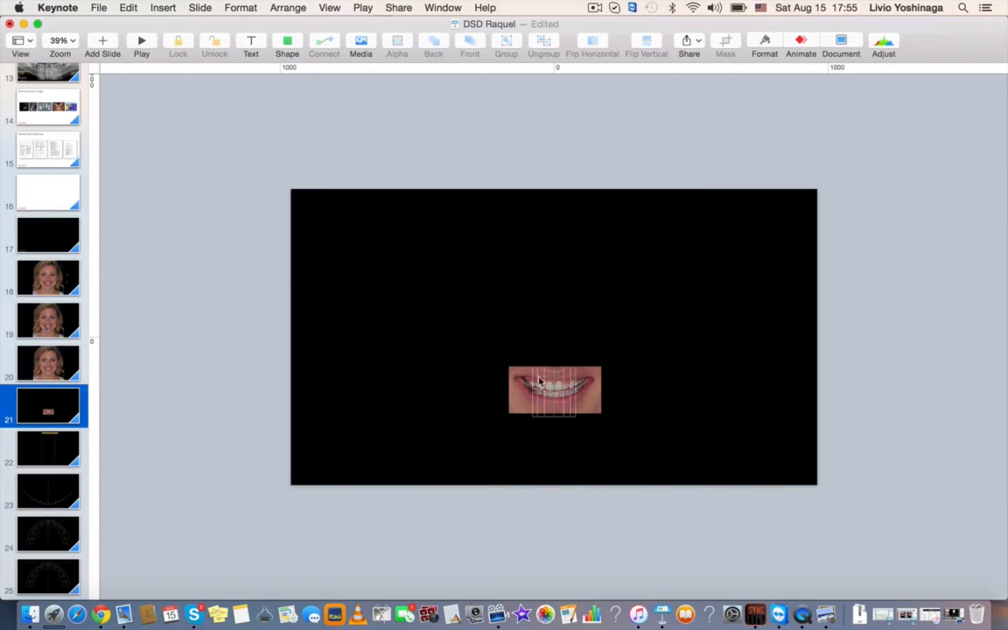
Group the cropped smile photo with its smile curve and proportion grid, then enlarge and center the group to nearly fill slide 21.
{"action": "left_click_drag", "start_coordinate": [464, 350], "coordinate": [694, 443]}
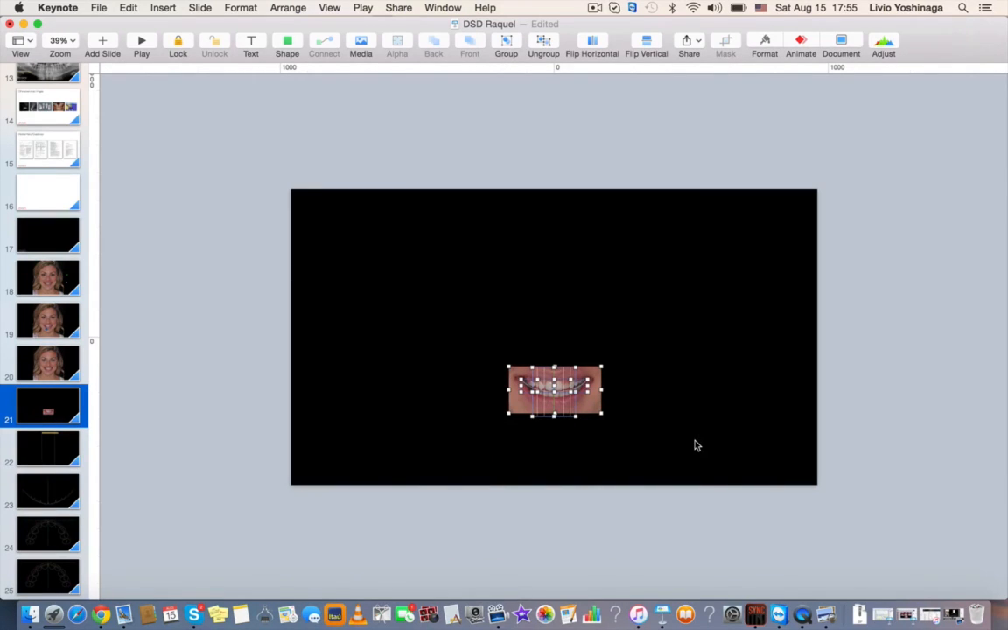
{"action": "right_click", "coordinate": [553, 390]}
{"action": "left_click", "coordinate": [599, 399]}
{"action": "left_click_drag", "start_coordinate": [553, 368], "coordinate": [557, 142]}
{"action": "left_click_drag", "start_coordinate": [574, 228], "coordinate": [576, 287]}
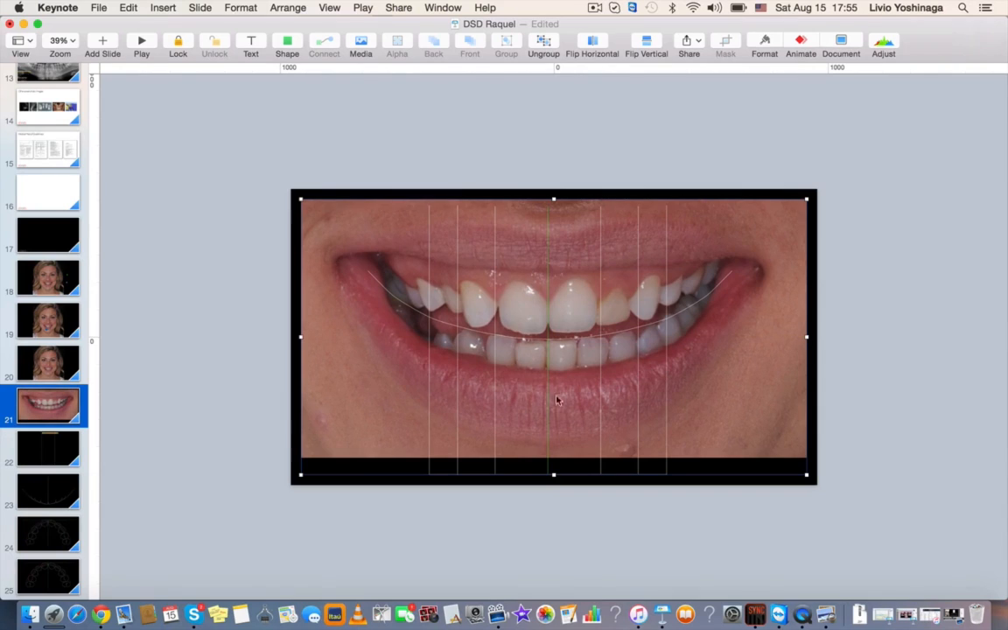
{"action": "left_click", "coordinate": [842, 269]}
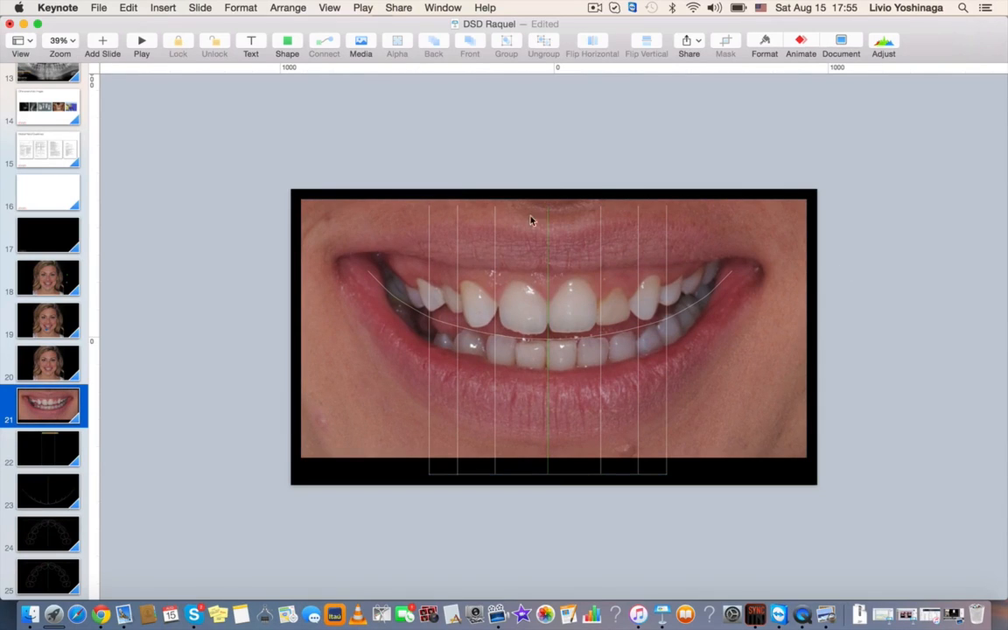
Duplicate slide 21 and insert a straight line over the teeth on the copy.
{"action": "left_click", "coordinate": [61, 401]}
{"action": "key", "text": "super+d"}
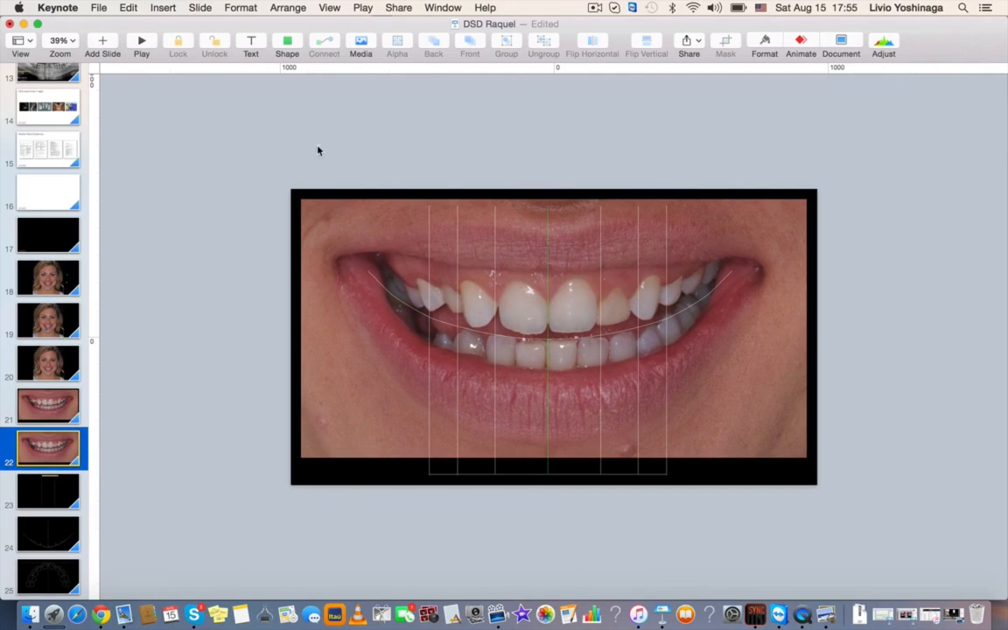
{"action": "left_click", "coordinate": [287, 44]}
{"action": "left_click", "coordinate": [241, 92]}
{"action": "scroll", "coordinate": [618, 276], "scroll_direction": "up", "scroll_amount": 3}
{"action": "left_click", "coordinate": [532, 365]}
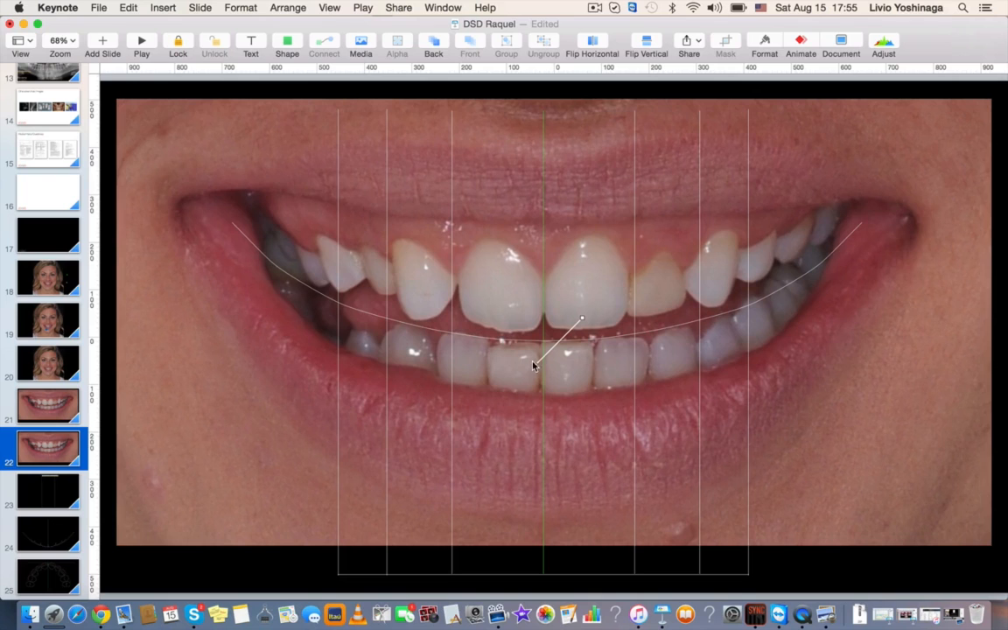
Stretch the line nearly horizontally across the upper front teeth, anchoring its ends at the canine's outer edge and the opposite lateral incisor's outer edge.
{"action": "left_click_drag", "start_coordinate": [532, 365], "coordinate": [396, 292]}
{"action": "left_click_drag", "start_coordinate": [577, 320], "coordinate": [625, 271]}
{"action": "scroll", "coordinate": [704, 301], "scroll_direction": "up", "scroll_amount": 10}
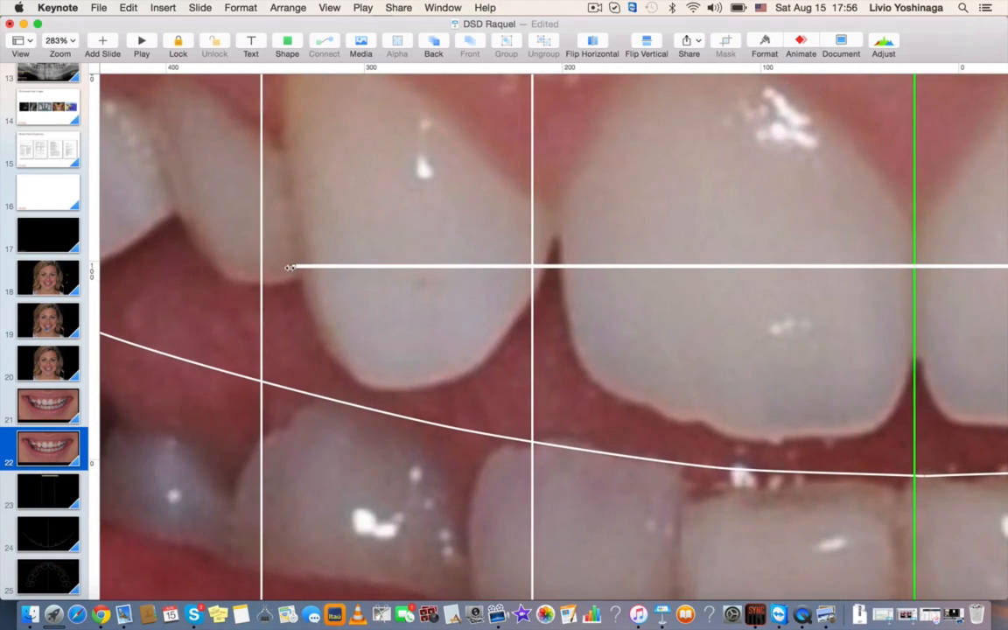
{"action": "left_click_drag", "start_coordinate": [289, 267], "coordinate": [299, 280]}
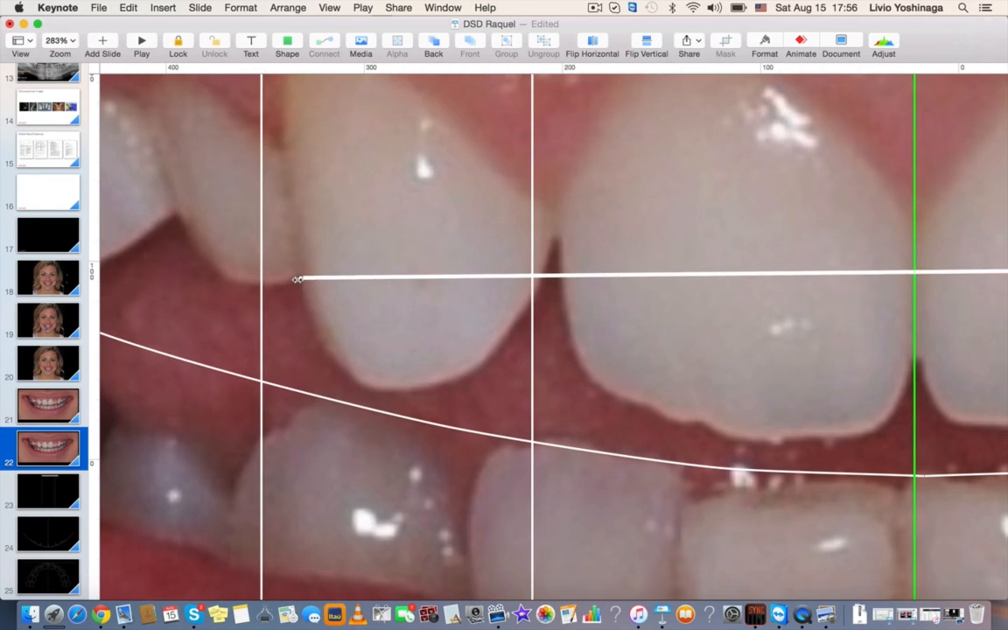
{"action": "scroll", "coordinate": [538, 278], "scroll_direction": "down", "scroll_amount": 10}
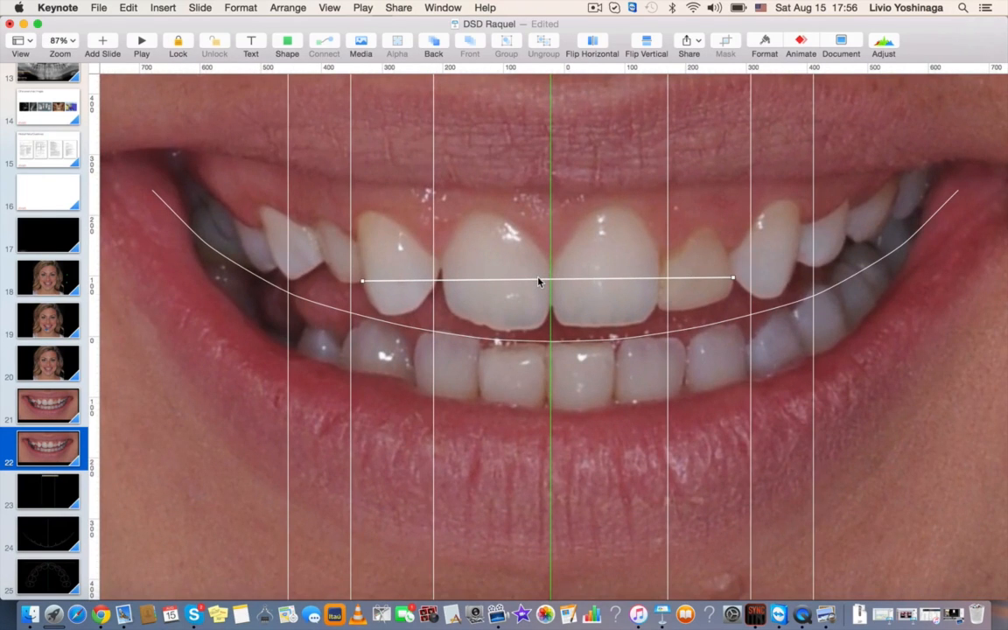
Duplicate the reference line, shorten the copy and place it along the incisal edges of the two upper central incisors.
{"action": "key", "text": "super+d"}
{"action": "left_click_drag", "start_coordinate": [542, 286], "coordinate": [655, 326]}
{"action": "left_click_drag", "start_coordinate": [853, 326], "coordinate": [601, 327]}
{"action": "scroll", "coordinate": [553, 318], "scroll_direction": "down", "scroll_amount": 5}
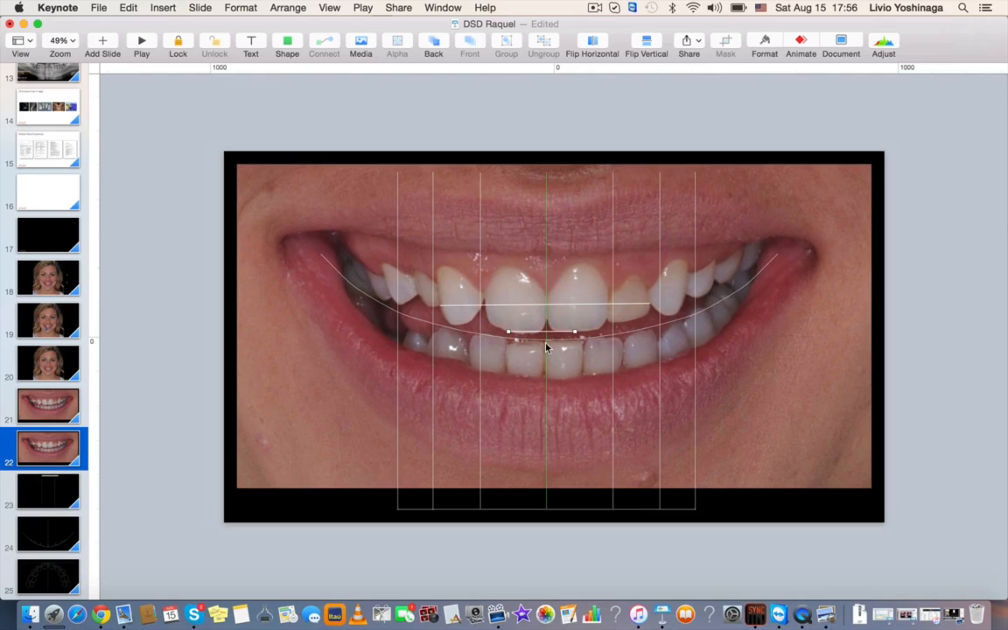
{"action": "scroll", "coordinate": [546, 347], "scroll_direction": "up", "scroll_amount": 2}
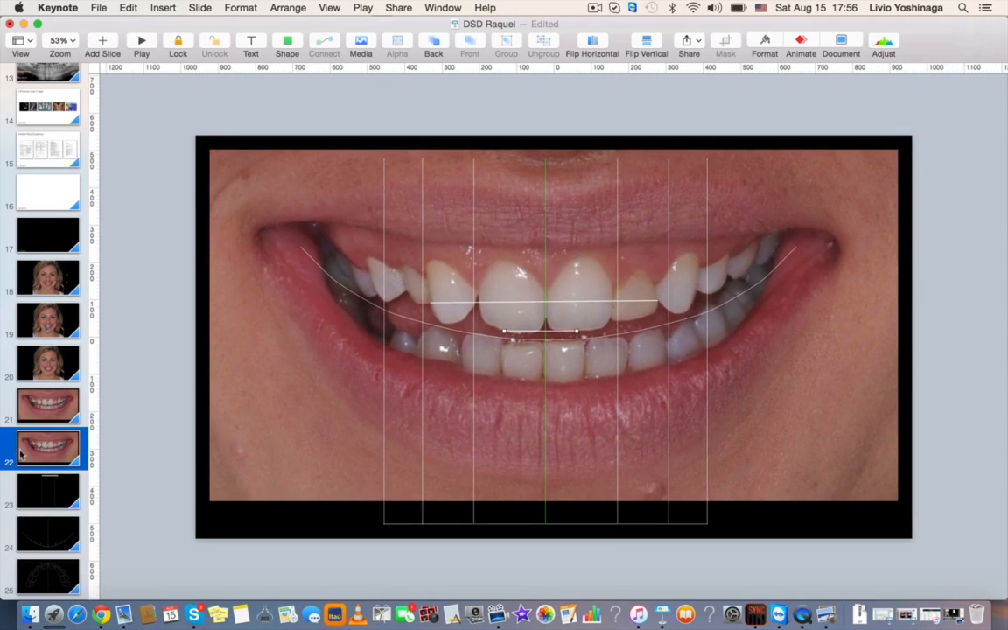
Duplicate slide 22 with the smile photo and its reference lines.
{"action": "left_click", "coordinate": [50, 466]}
{"action": "key", "text": "super+d"}
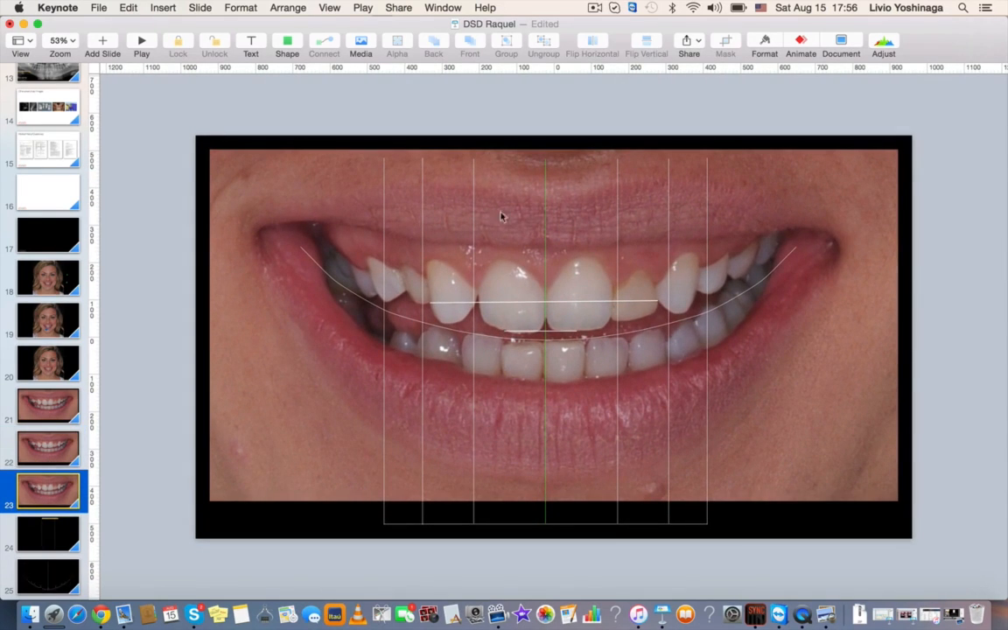
{"action": "left_click", "coordinate": [331, 171]}
{"action": "key", "text": "Delete"}
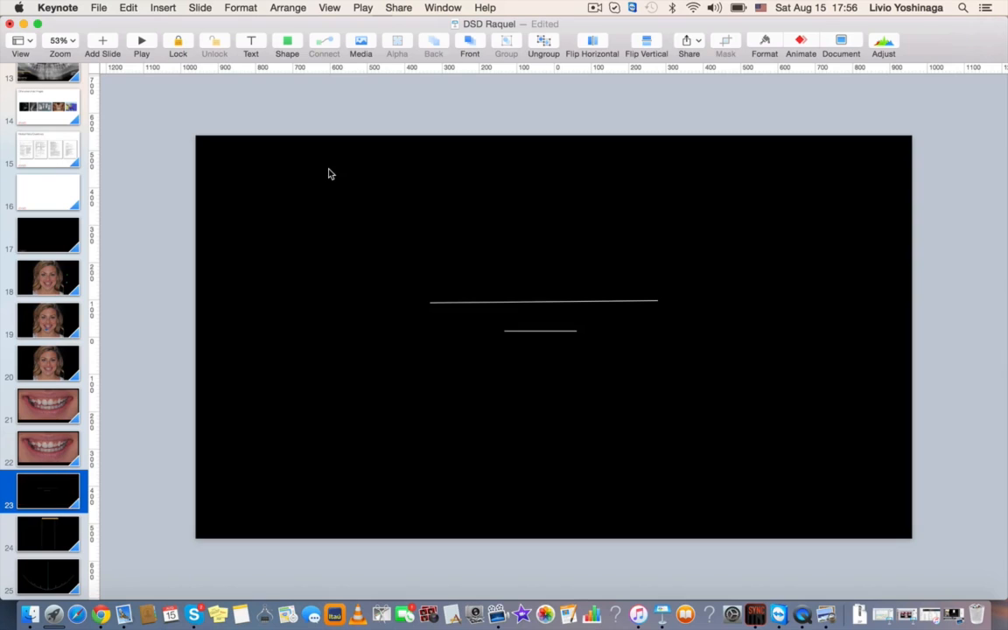
{"action": "key", "text": "super+z"}
Ungroup the smile photo and guides on slide 23 and delete only the photo, keeping the grid, curve and reference lines.
{"action": "right_click", "coordinate": [638, 234]}
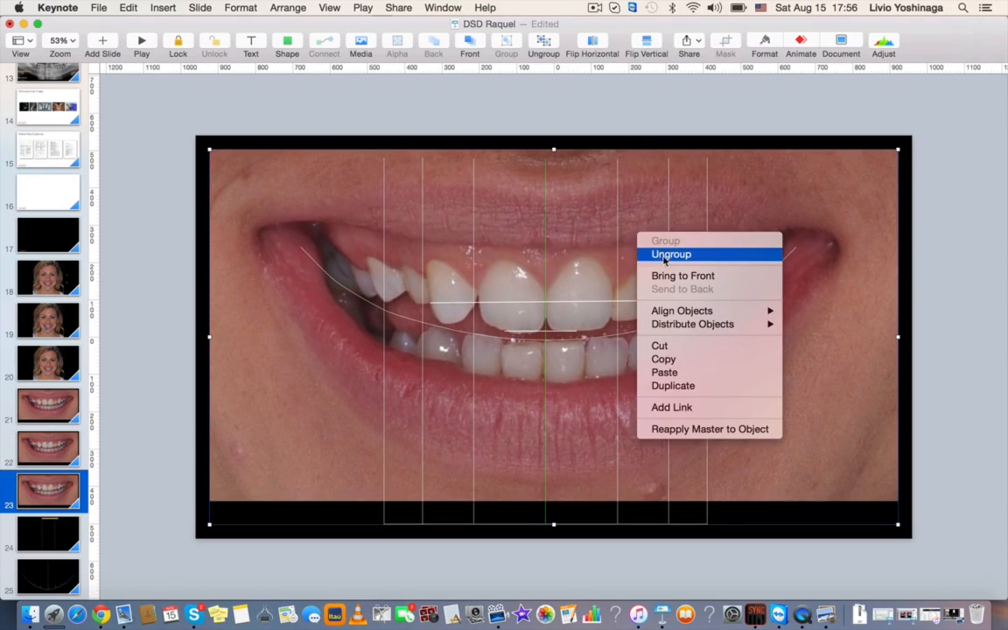
{"action": "left_click", "coordinate": [667, 255]}
{"action": "left_click", "coordinate": [453, 104]}
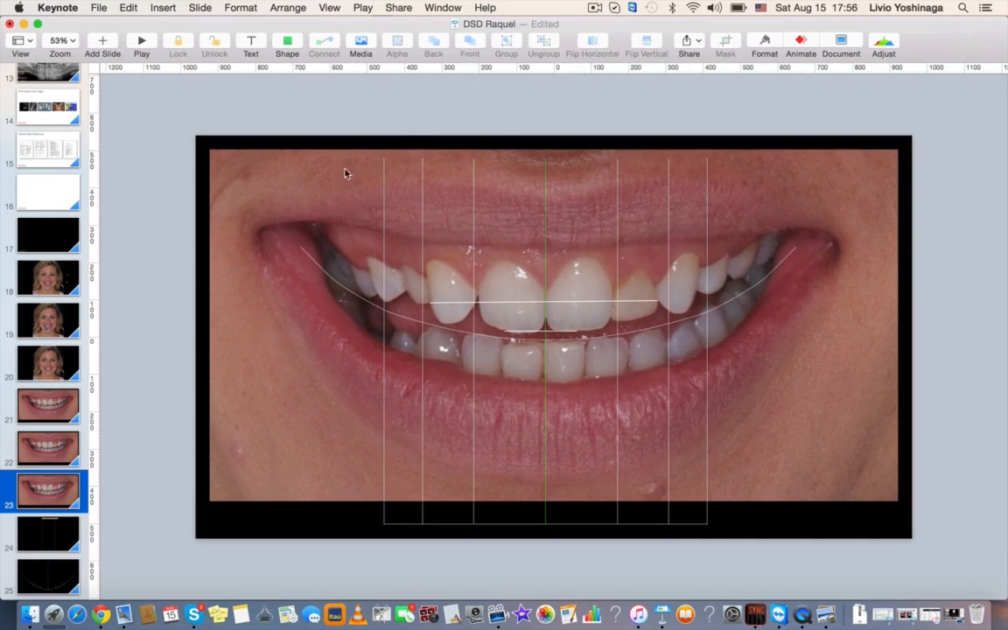
{"action": "left_click", "coordinate": [318, 192]}
{"action": "key", "text": "Delete"}
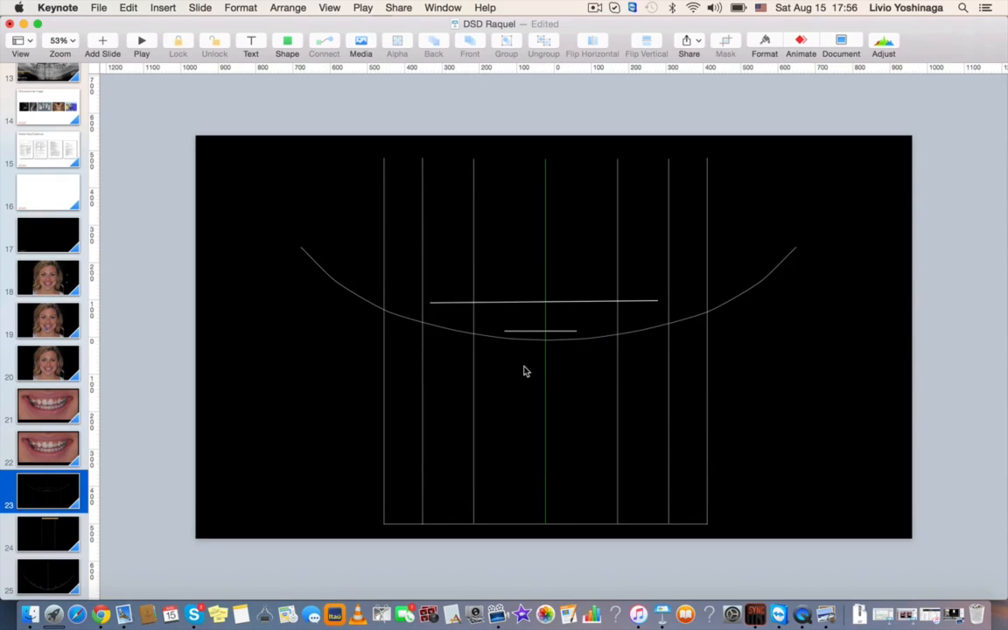
Copy the retracted-lips face photo from slide 2, paste it onto slide 23 and move it to the slide's center.
{"action": "scroll", "coordinate": [46, 359], "scroll_direction": "up", "scroll_amount": 10}
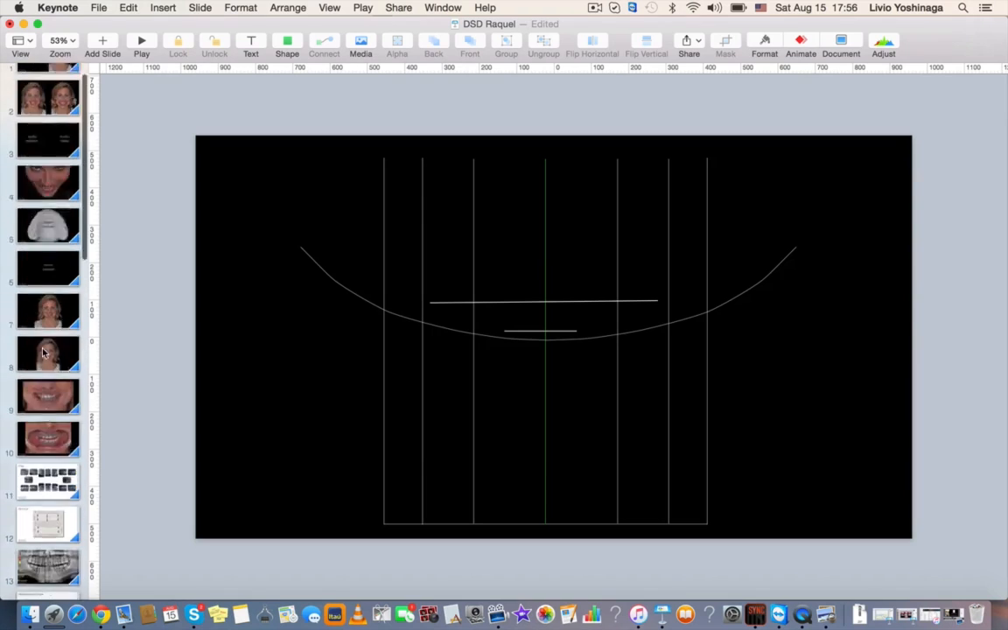
{"action": "left_click", "coordinate": [50, 129]}
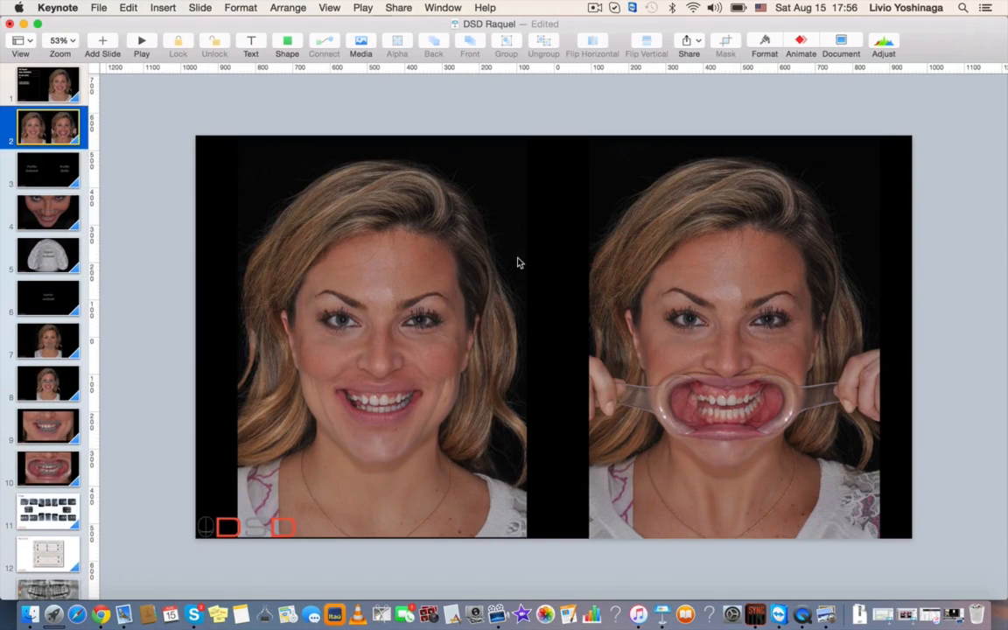
{"action": "left_click", "coordinate": [679, 351]}
{"action": "key", "text": "super+c"}
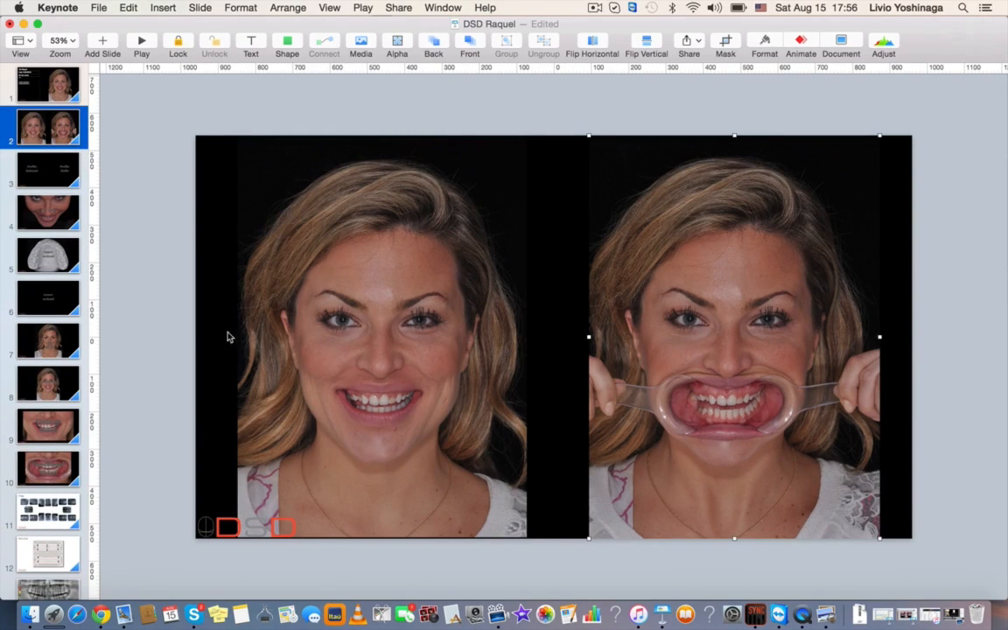
{"action": "scroll", "coordinate": [73, 349], "scroll_direction": "down", "scroll_amount": 10}
{"action": "left_click", "coordinate": [49, 312]}
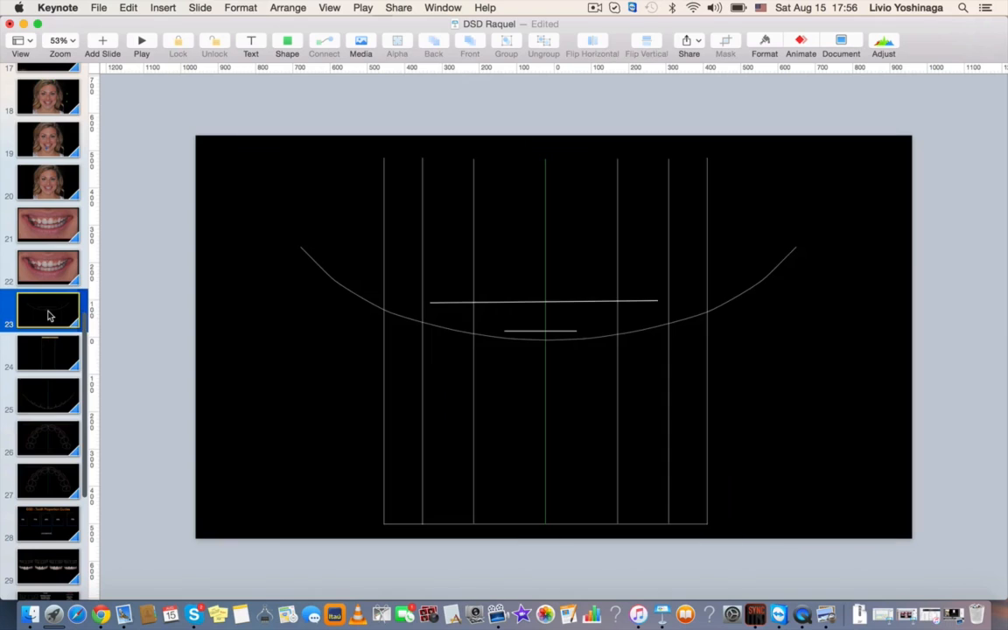
{"action": "key", "text": "super+v"}
{"action": "left_click_drag", "start_coordinate": [644, 362], "coordinate": [457, 366]}
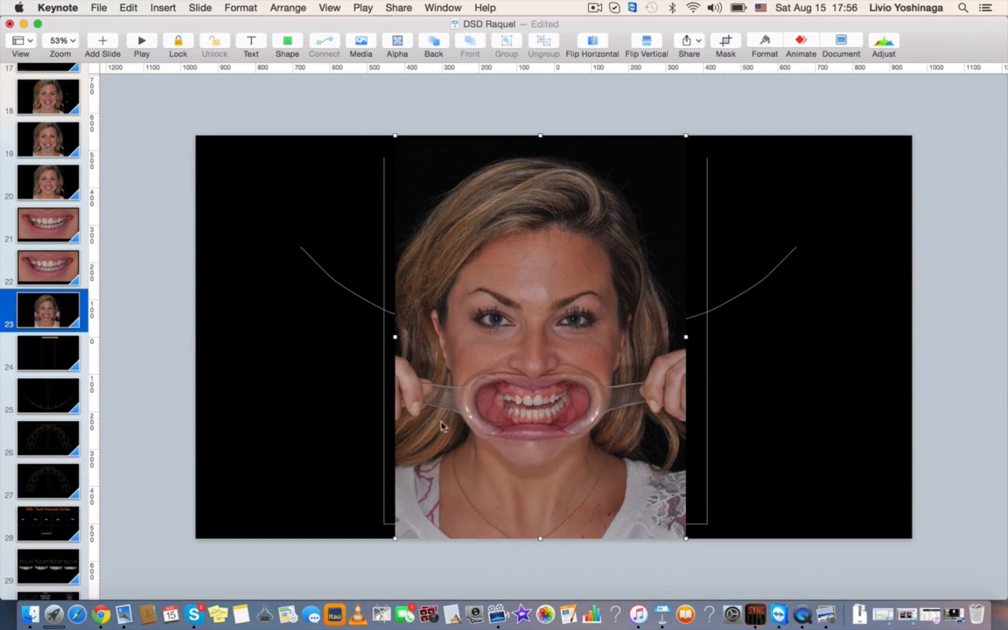
Mask the retracted face photo down to the teeth and gums, then enlarge the crop across the middle of slide 23.
{"action": "double_click", "coordinate": [653, 233]}
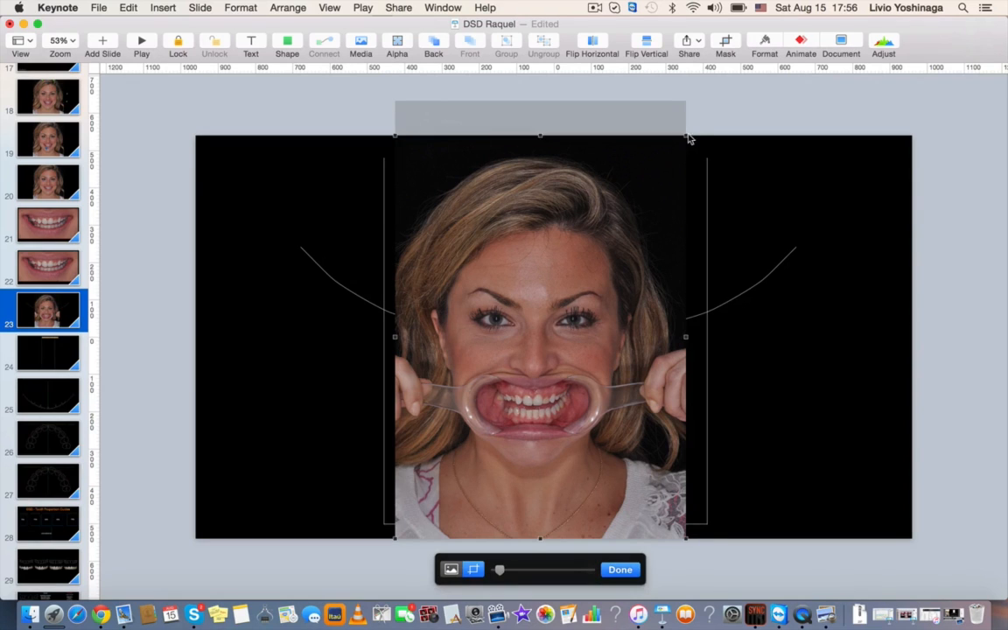
{"action": "left_click_drag", "start_coordinate": [688, 139], "coordinate": [575, 386]}
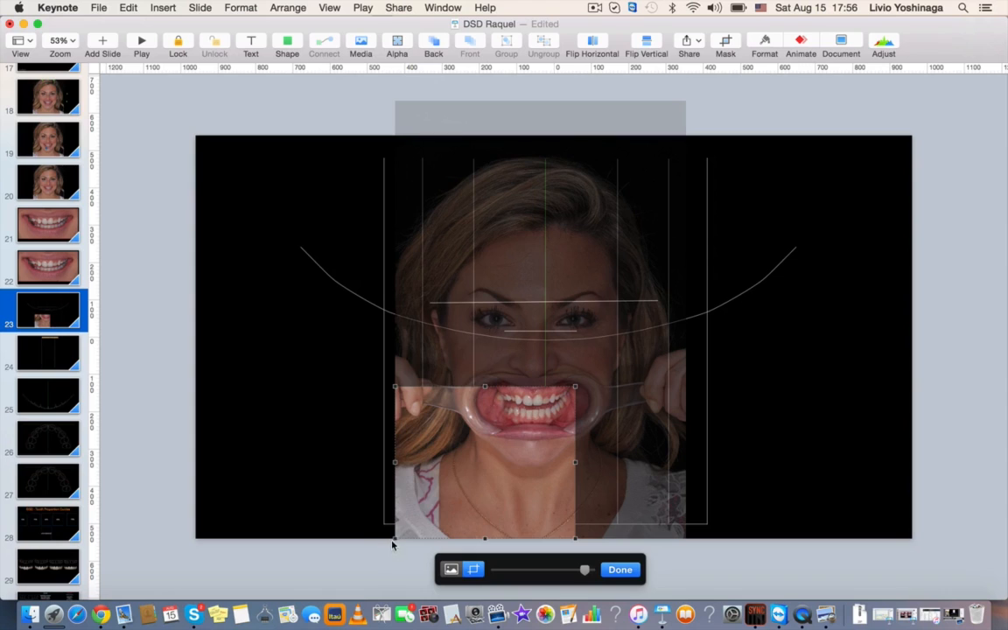
{"action": "left_click_drag", "start_coordinate": [392, 544], "coordinate": [864, 493]}
{"action": "left_click", "coordinate": [844, 366]}
{"action": "left_click_drag", "start_coordinate": [732, 299], "coordinate": [683, 309]}
Send the retracted teeth photo behind the guide lines and move it beneath the two short reference lines.
{"action": "right_click", "coordinate": [683, 308]}
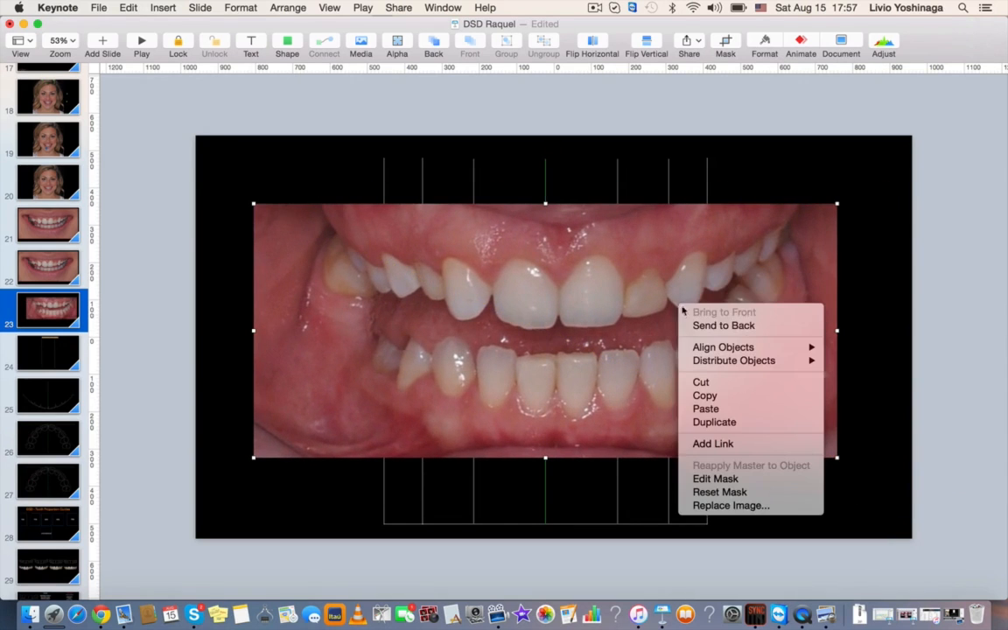
{"action": "left_click", "coordinate": [704, 326]}
{"action": "left_click_drag", "start_coordinate": [760, 225], "coordinate": [778, 394]}
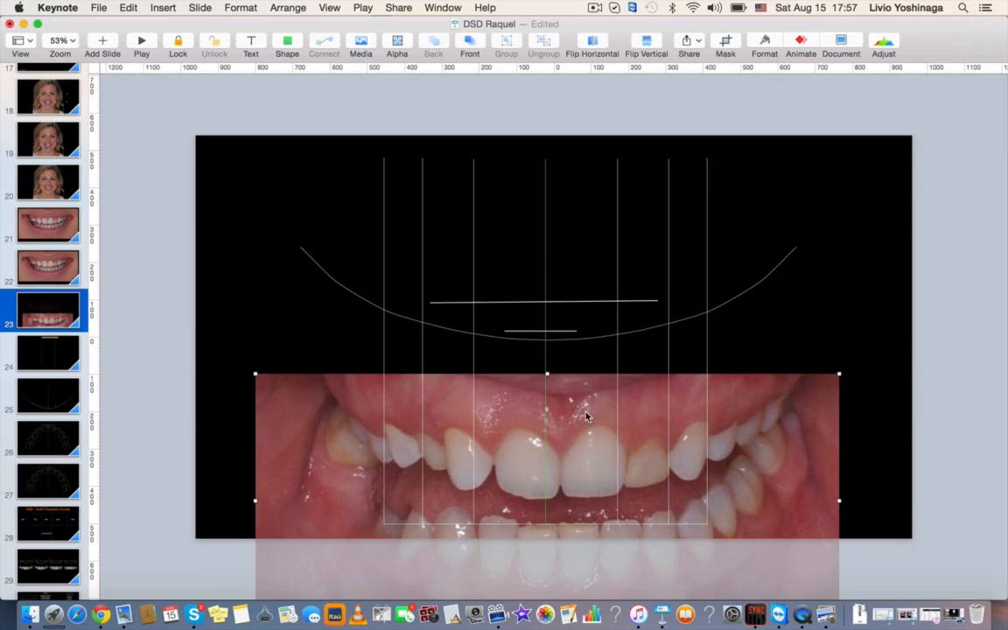
{"action": "left_click_drag", "start_coordinate": [579, 416], "coordinate": [512, 295]}
Compare with slide 22, then slightly enlarge and reposition the retracted photo on slide 23 to match the upper teeth to the reference lines.
{"action": "left_click", "coordinate": [58, 269]}
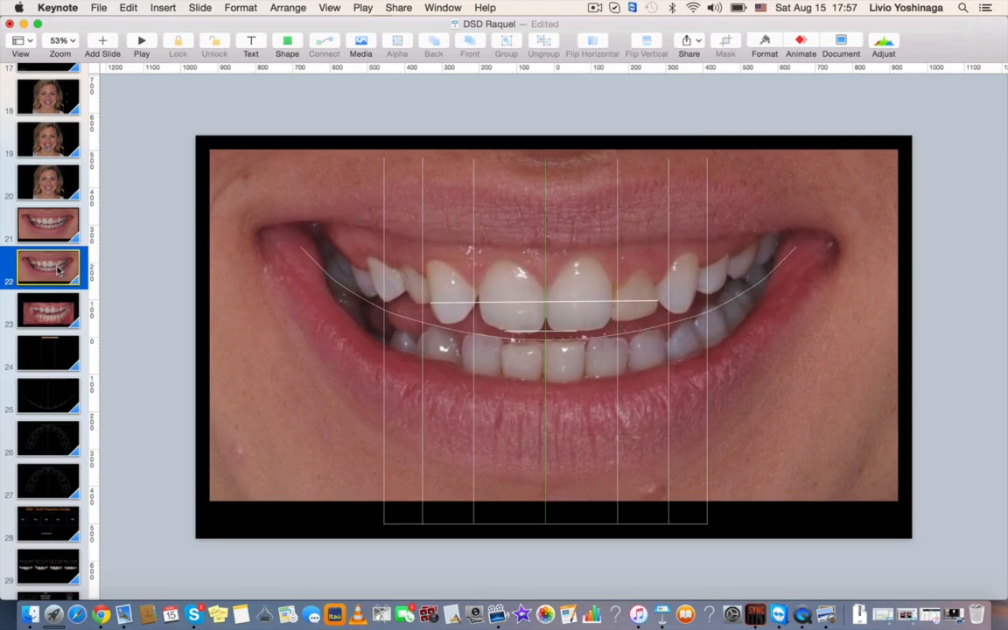
{"action": "left_click", "coordinate": [50, 316]}
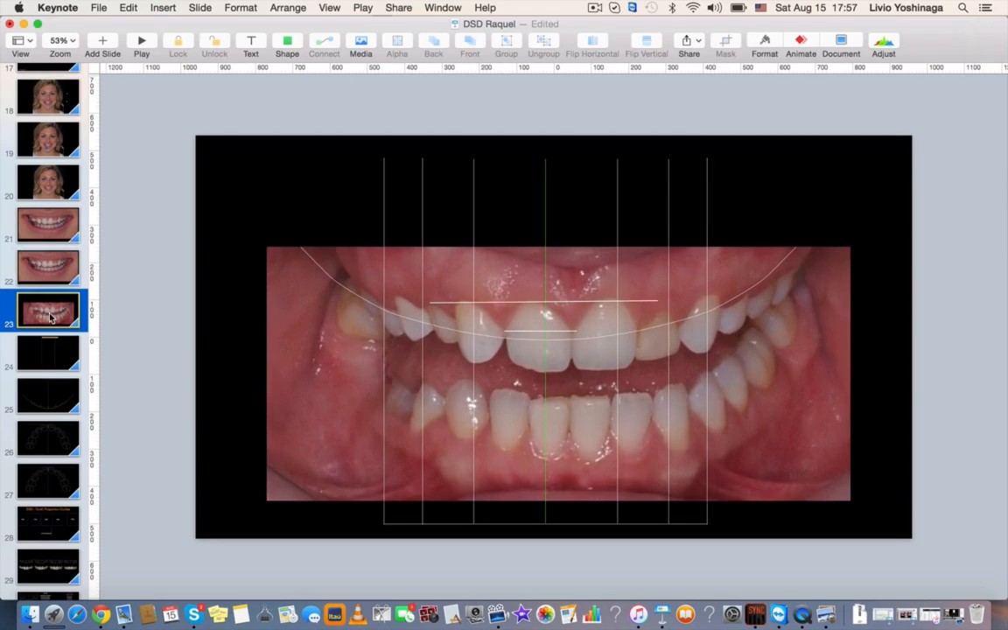
{"action": "left_click_drag", "start_coordinate": [356, 304], "coordinate": [330, 235]}
{"action": "mouse_move", "coordinate": [531, 219]}
{"action": "left_mouse_down"}
{"action": "mouse_move", "coordinate": [503, 199]}
{"action": "mouse_move", "coordinate": [551, 50]}
{"action": "mouse_move", "coordinate": [512, 293]}
{"action": "mouse_move", "coordinate": [531, 126]}
{"action": "mouse_move", "coordinate": [525, 204]}
{"action": "left_mouse_up"}
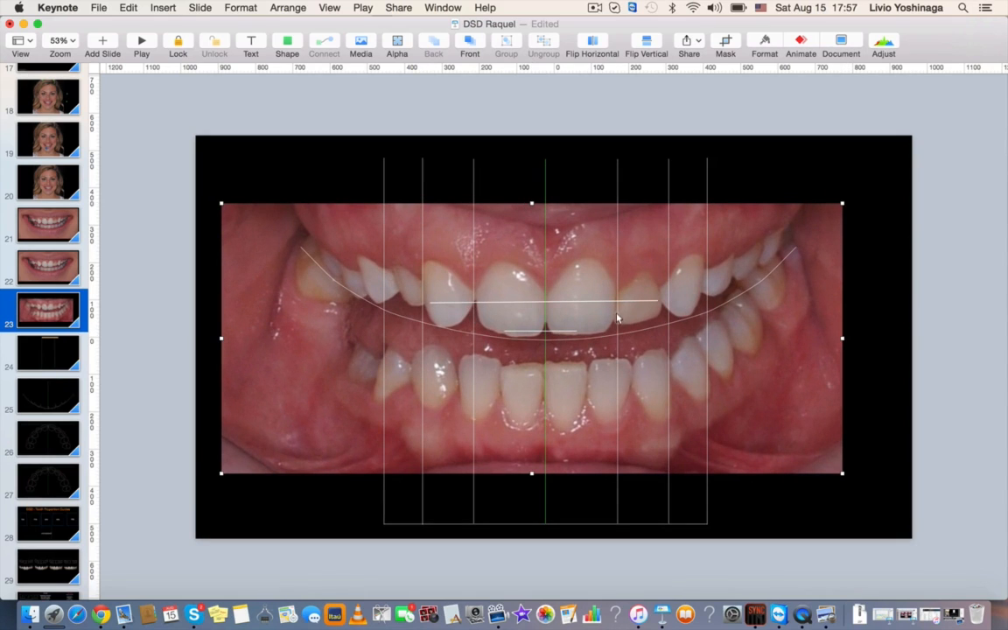
{"action": "left_click_drag", "start_coordinate": [587, 214], "coordinate": [591, 208]}
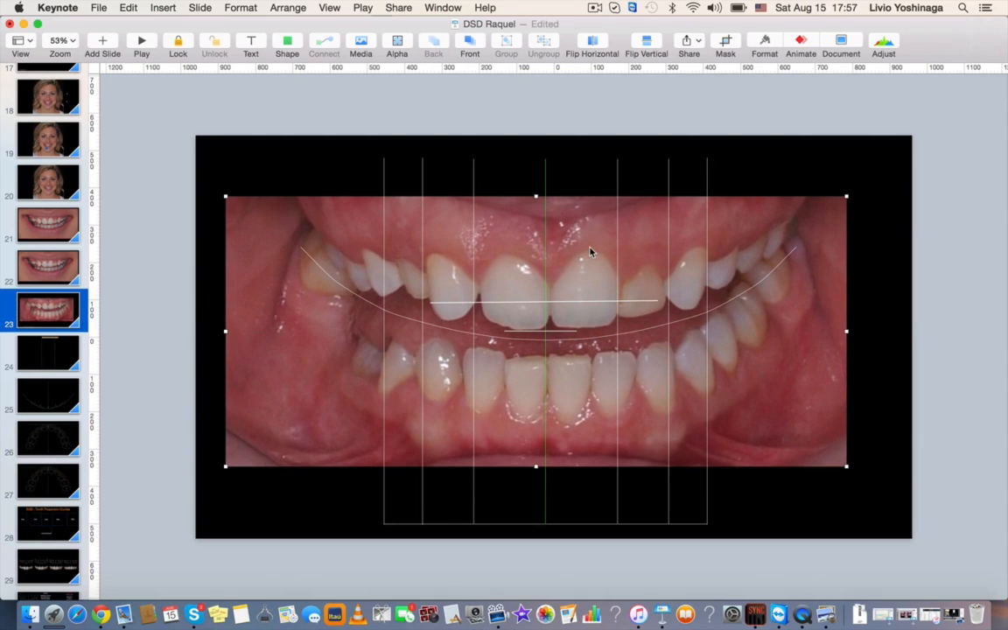
Nudge the retracted photo down, then shrink and shift it slightly until the front teeth fit both reference lines and the midline.
{"action": "key", "text": "Down"}
{"action": "key", "text": "Down"}
{"action": "key", "text": "Down"}
{"action": "key", "text": "Down"}
{"action": "key", "text": "Down"}
{"action": "key", "text": "Down"}
{"action": "key", "text": "Down"}
{"action": "key", "text": "Down"}
{"action": "key", "text": "Down"}
{"action": "key", "text": "Down"}
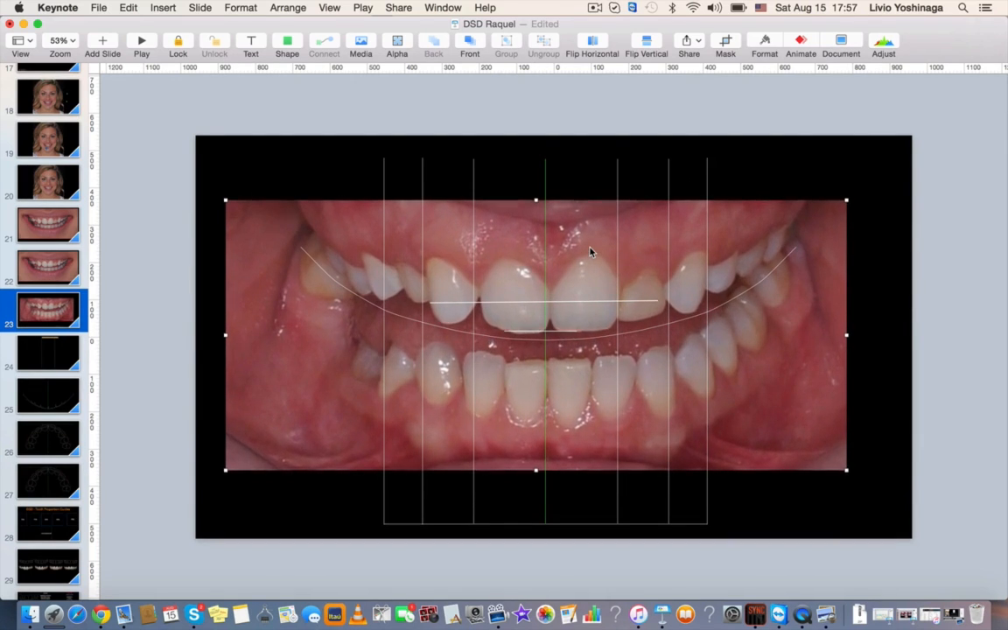
{"action": "key", "text": "Down"}
{"action": "key", "text": "Down"}
{"action": "key", "text": "Down"}
{"action": "key", "text": "Down"}
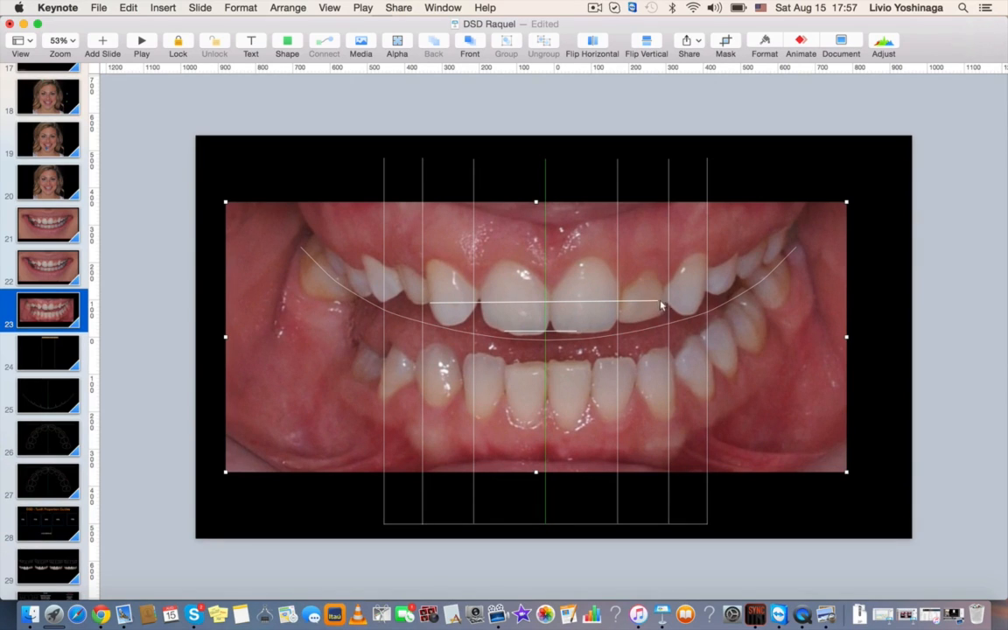
{"action": "left_click_drag", "start_coordinate": [536, 202], "coordinate": [524, 244]}
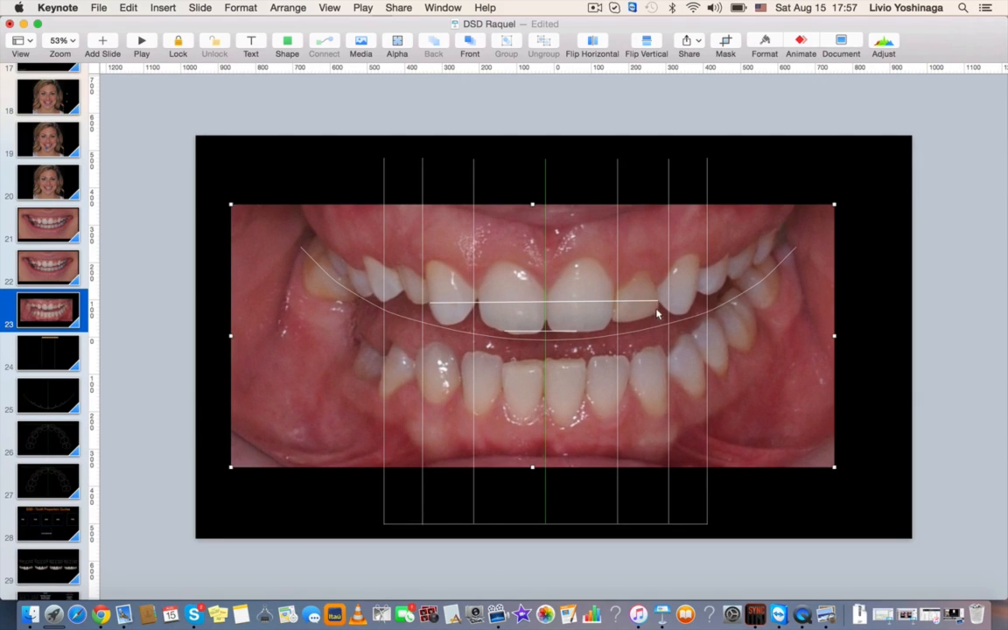
{"action": "left_click", "coordinate": [51, 304]}
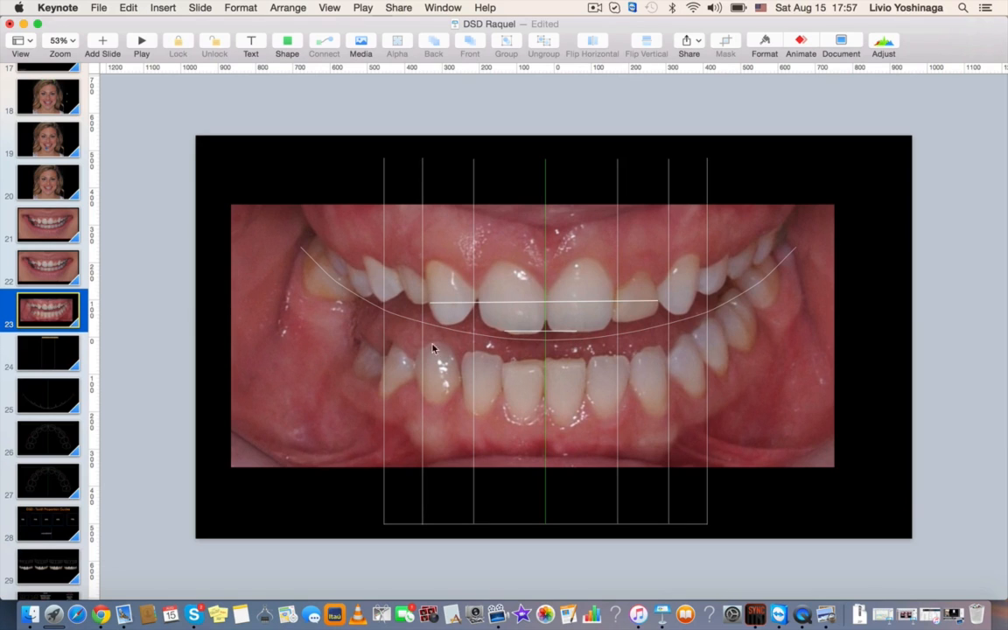
Compare slides 22 and 23 repeatedly to check the retracted teeth against the smile photo and guide lines.
{"action": "key", "text": "Up"}
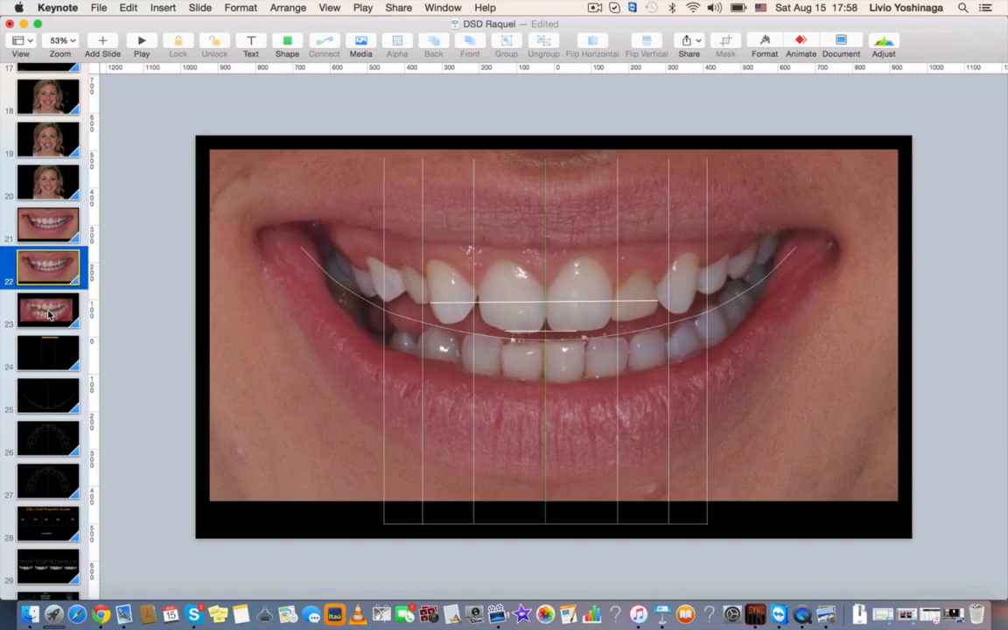
{"action": "key", "text": "Down"}
{"action": "key", "text": "Up"}
{"action": "key", "text": "Down"}
{"action": "key", "text": "Up"}
{"action": "key", "text": "Down"}
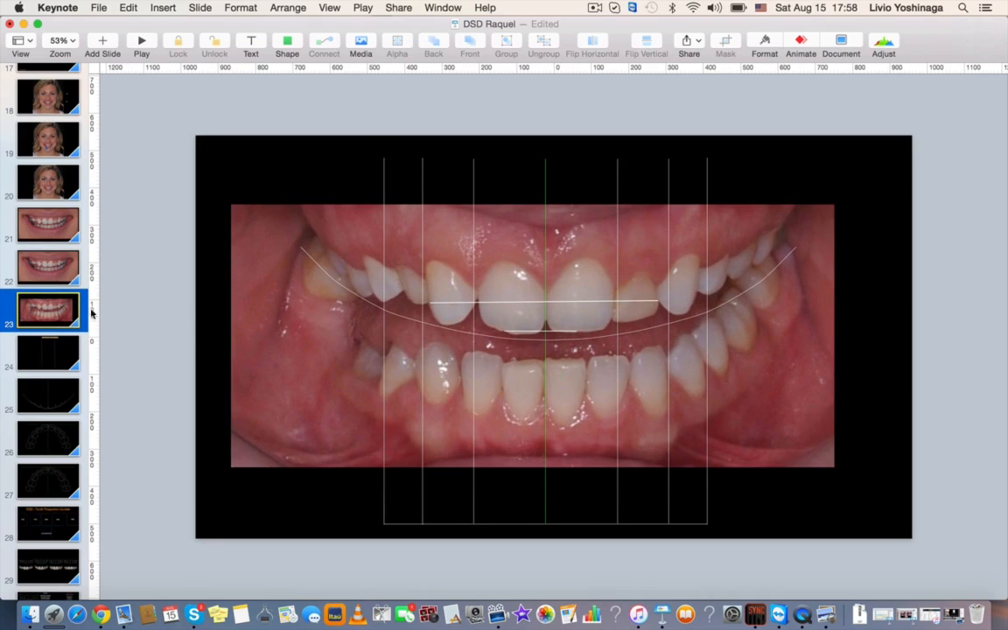
Duplicate slide 23 and delete the two short horizontal reference lines from the copy.
{"action": "key", "text": "super+d"}
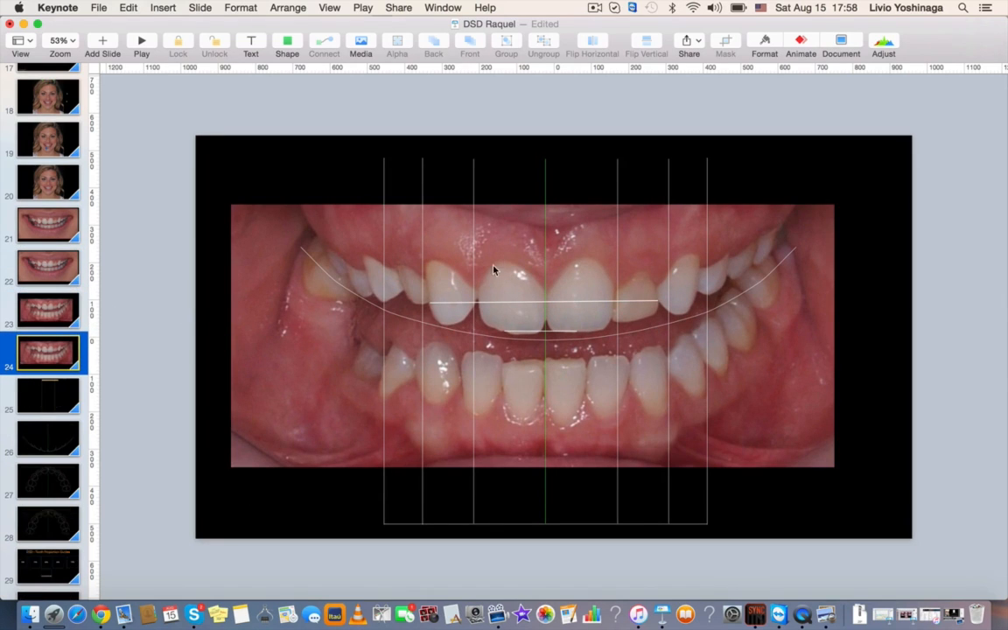
{"action": "left_click_drag", "start_coordinate": [496, 303], "coordinate": [543, 333]}
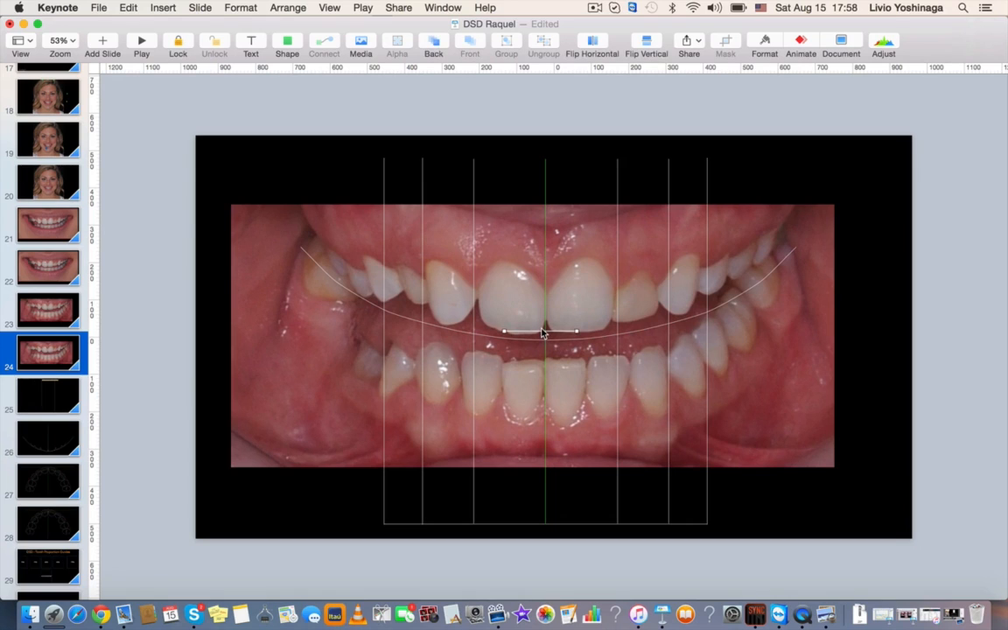
{"action": "left_click", "coordinate": [589, 337]}
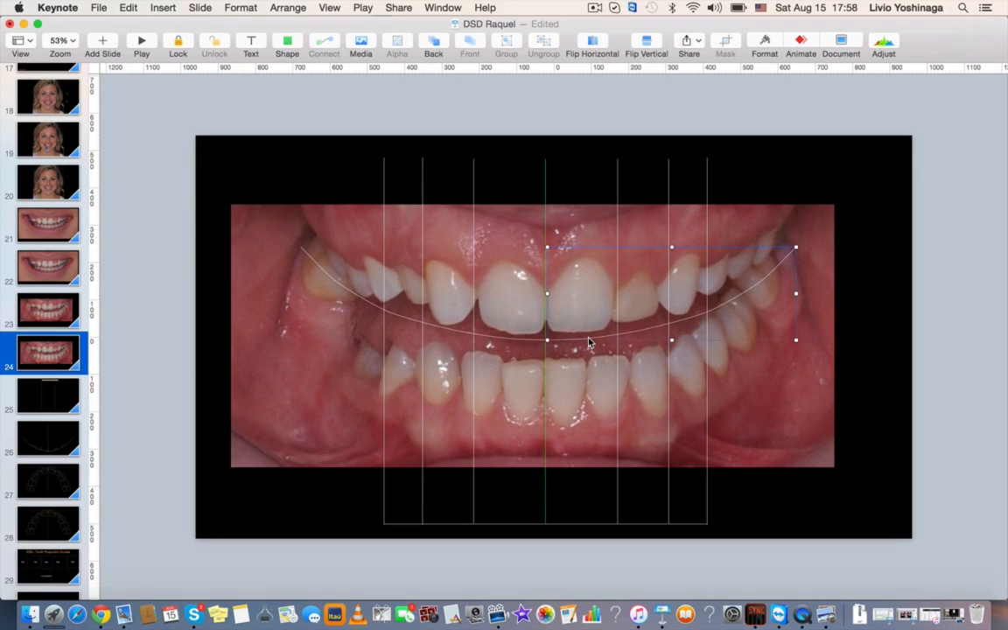
{"action": "left_click", "coordinate": [557, 186]}
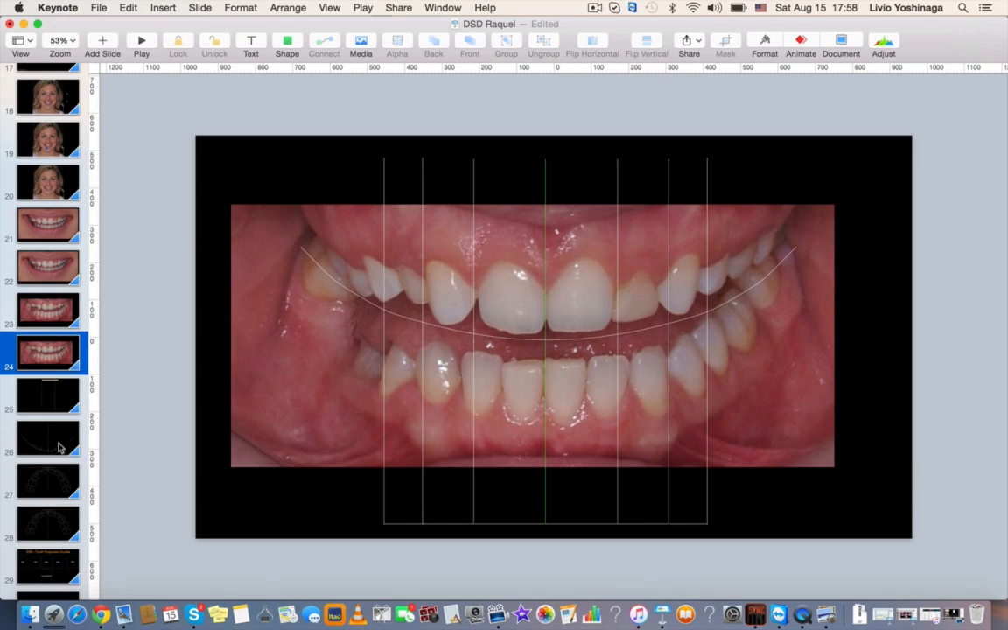
Copy the 75% tooth proportion guide from slide 29 and paste it onto slide 24.
{"action": "scroll", "coordinate": [48, 490], "scroll_direction": "down", "scroll_amount": 3}
{"action": "left_click", "coordinate": [48, 476]}
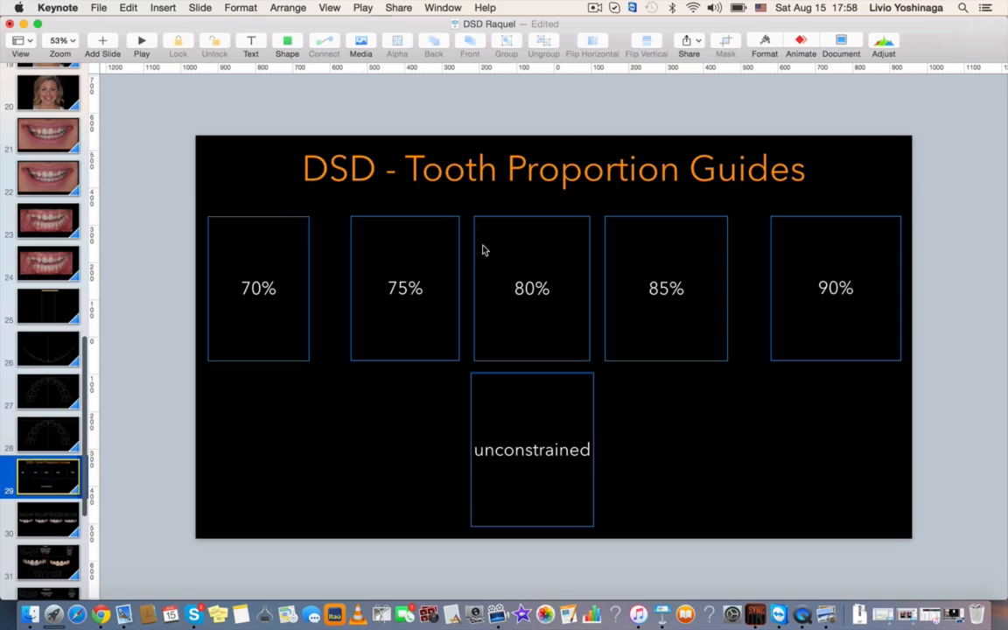
{"action": "left_click", "coordinate": [458, 258]}
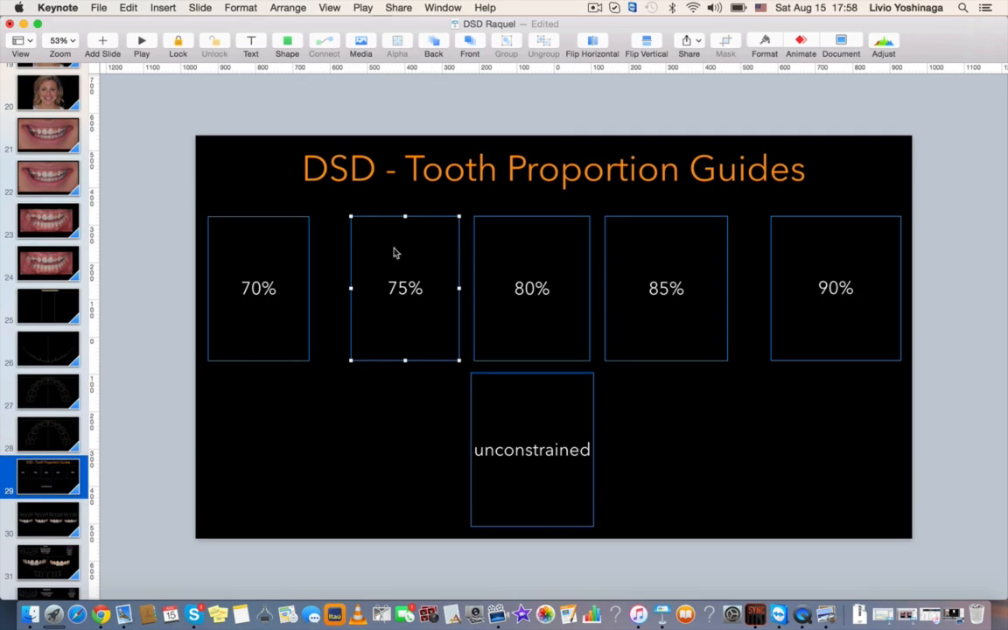
{"action": "left_click", "coordinate": [45, 252]}
{"action": "key", "text": "super+v"}
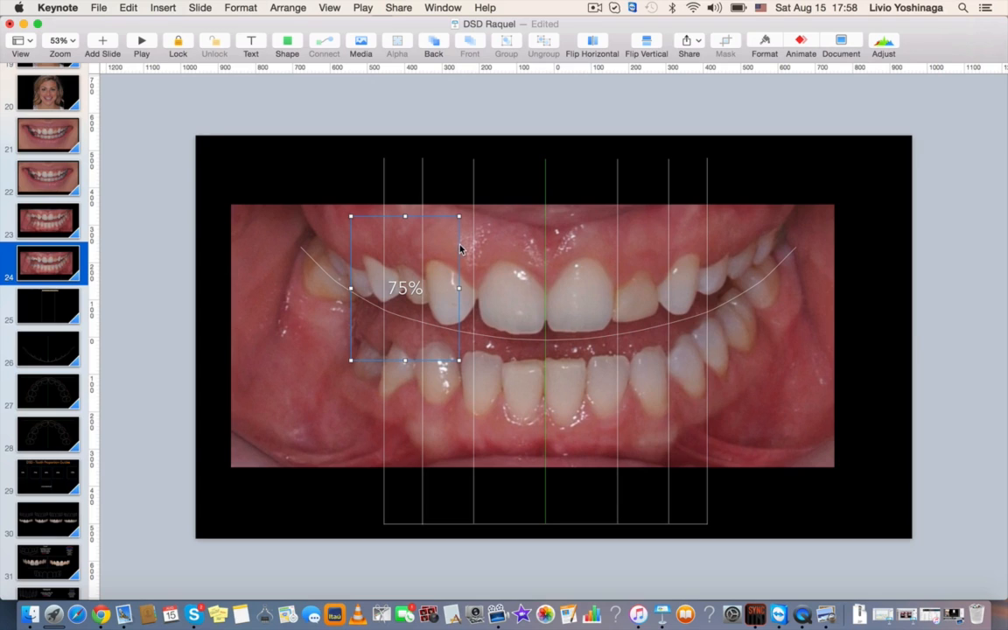
Fit the 75% guide proportionally over the central incisor right of the midline, spanning to the first vertical guide and resting on the smile curve.
{"action": "left_click_drag", "start_coordinate": [460, 250], "coordinate": [650, 228]}
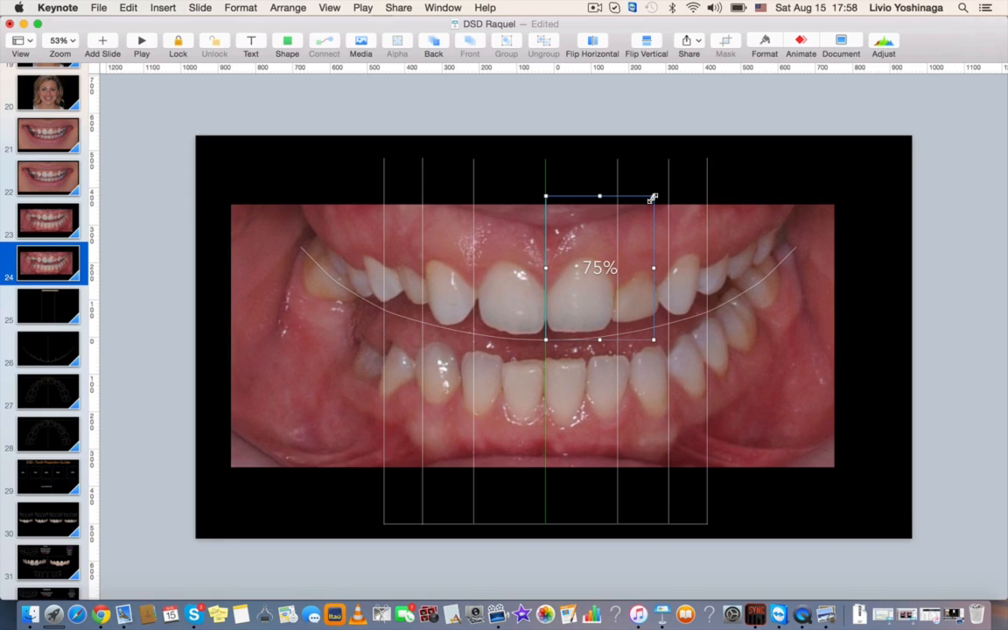
{"action": "left_click_drag", "start_coordinate": [652, 199], "coordinate": [597, 230]}
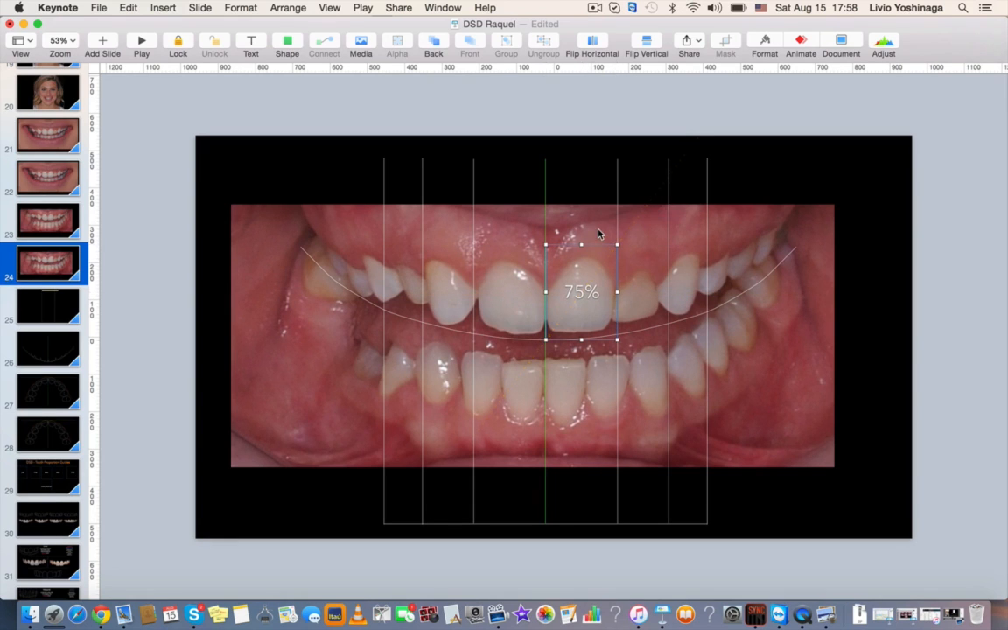
Duplicate the right half of the smile curve, raise it to the top of the 75% guide, and flatten it along the gum line.
{"action": "scroll", "coordinate": [599, 282], "scroll_direction": "up", "scroll_amount": 5}
{"action": "scroll", "coordinate": [756, 229], "scroll_direction": "down", "scroll_amount": 5}
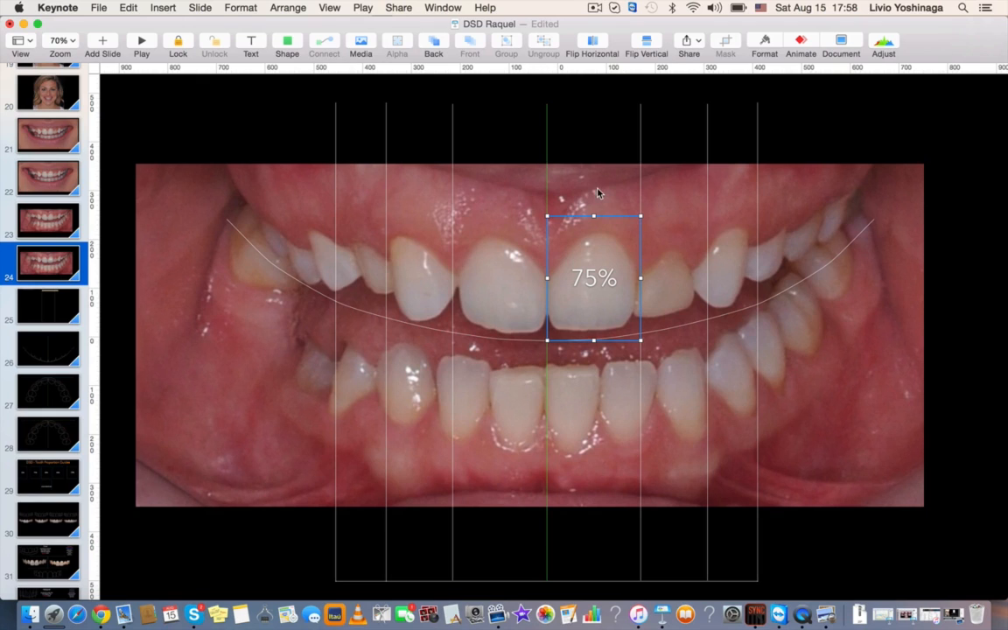
{"action": "left_click", "coordinate": [674, 329], "text": "shift"}
{"action": "key", "text": "super+d"}
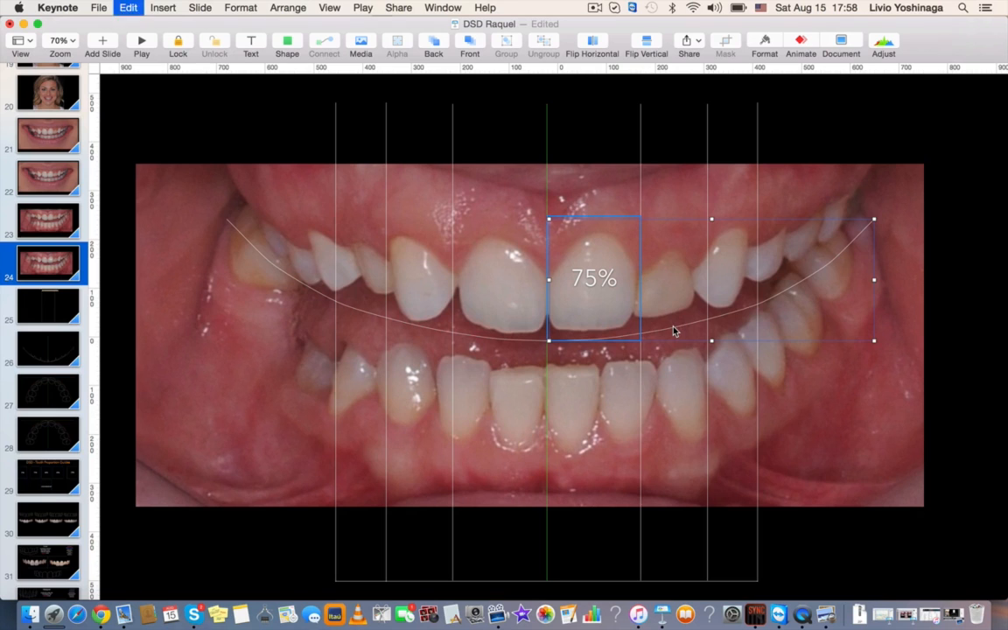
{"action": "left_click_drag", "start_coordinate": [685, 331], "coordinate": [679, 203]}
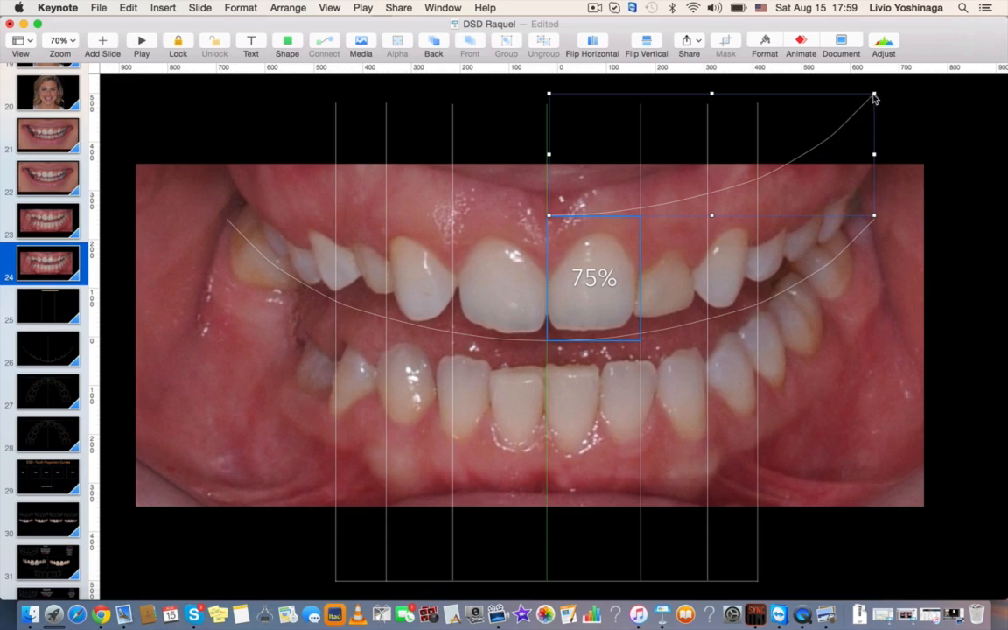
{"action": "left_click_drag", "start_coordinate": [873, 98], "coordinate": [858, 180]}
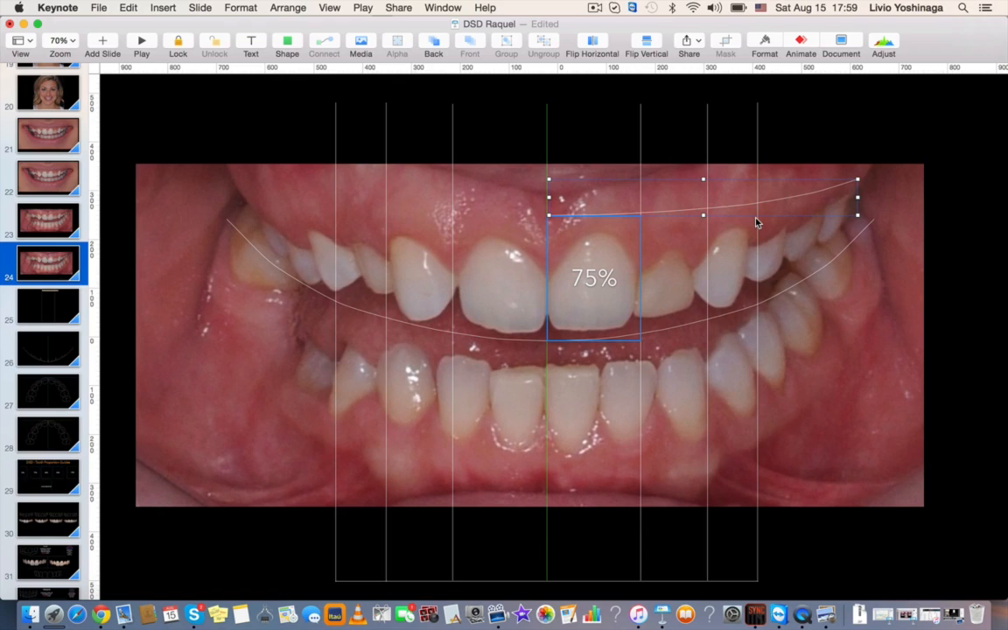
Duplicate the left half of the smile curve, join it to the upper right curve at the midline, and flatten it along the gum line.
{"action": "left_click", "coordinate": [439, 330]}
{"action": "key", "text": "super+d"}
{"action": "left_click_drag", "start_coordinate": [442, 342], "coordinate": [434, 208]}
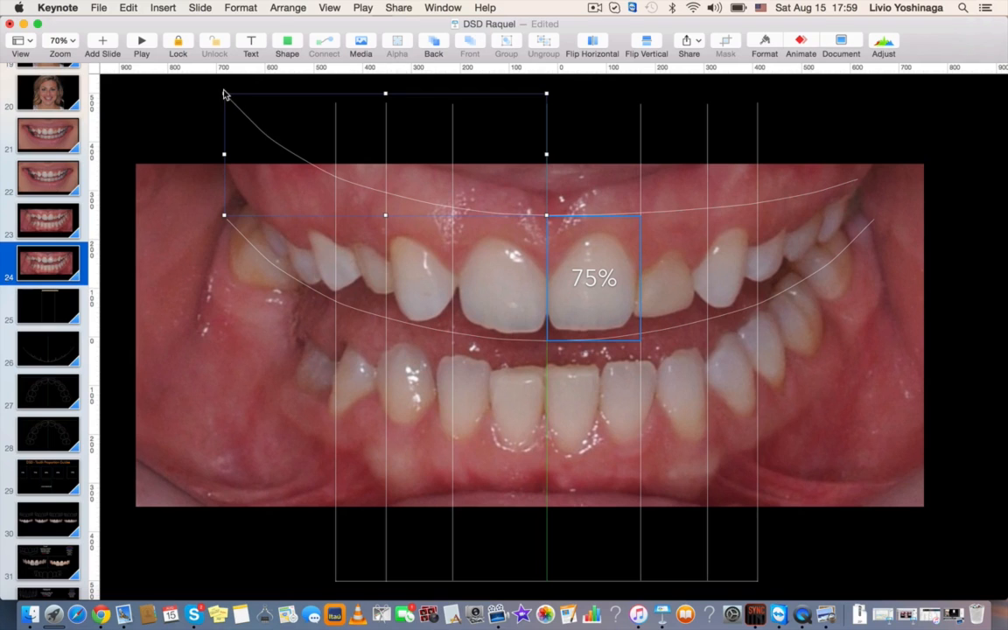
{"action": "left_click_drag", "start_coordinate": [221, 94], "coordinate": [222, 199]}
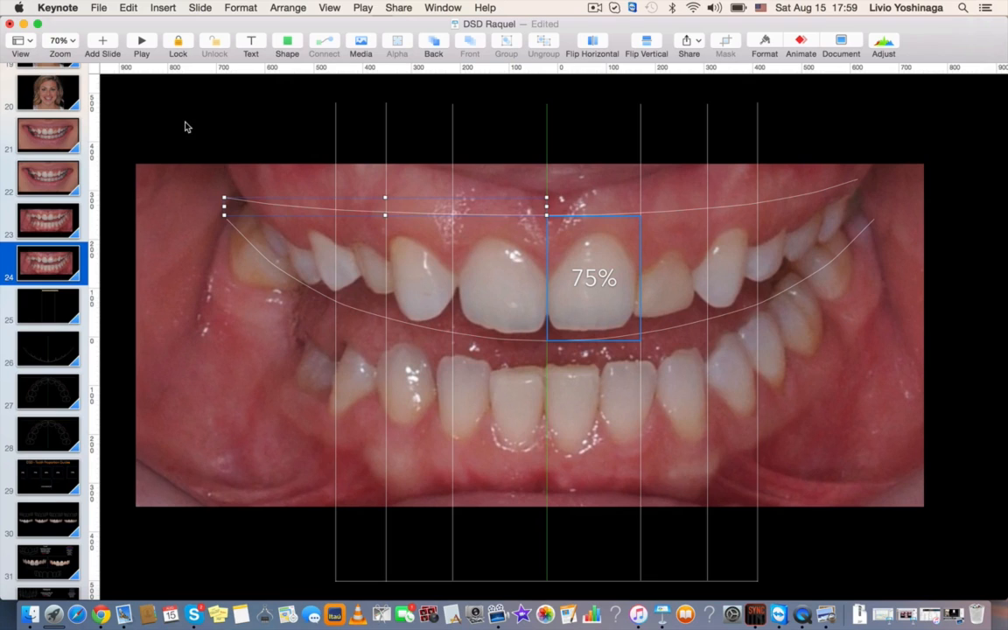
{"action": "left_click", "coordinate": [499, 213]}
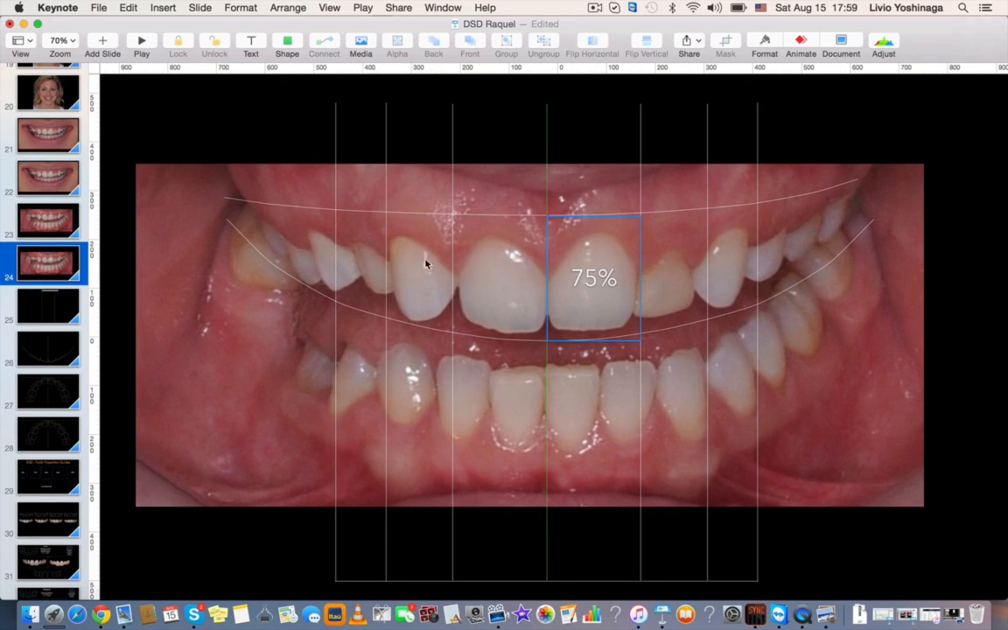
Duplicate slide 24 and delete the 75% proportion guide from the copy.
{"action": "key", "text": "super+d"}
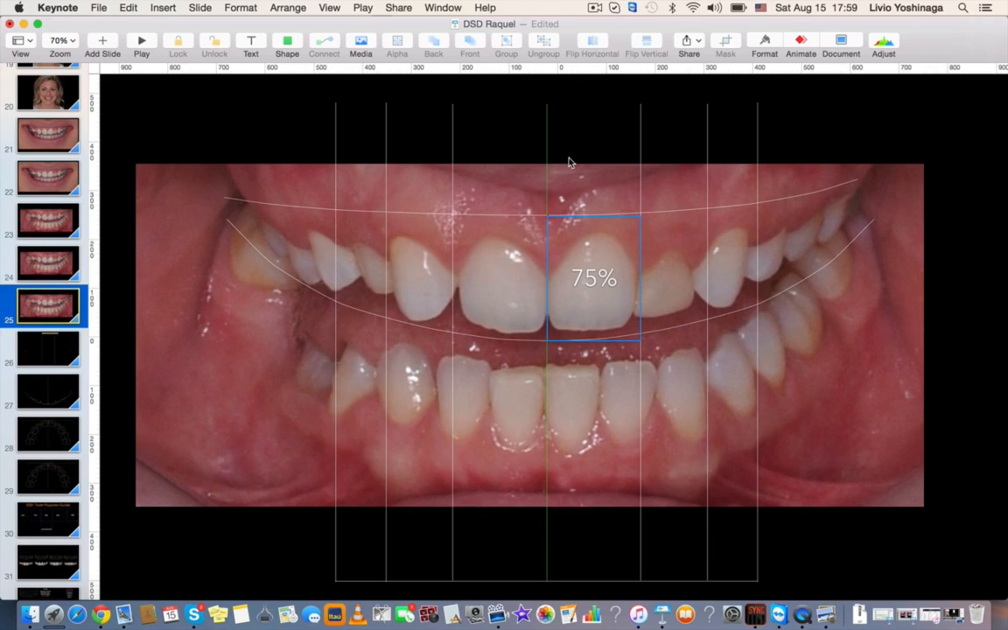
{"action": "left_click", "coordinate": [636, 218]}
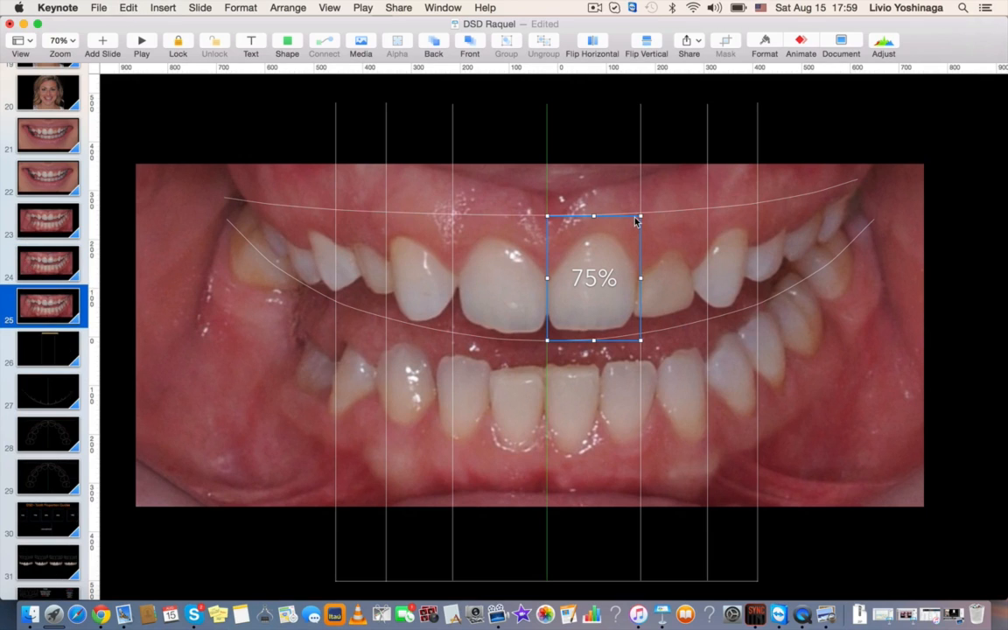
{"action": "key", "text": "Delete"}
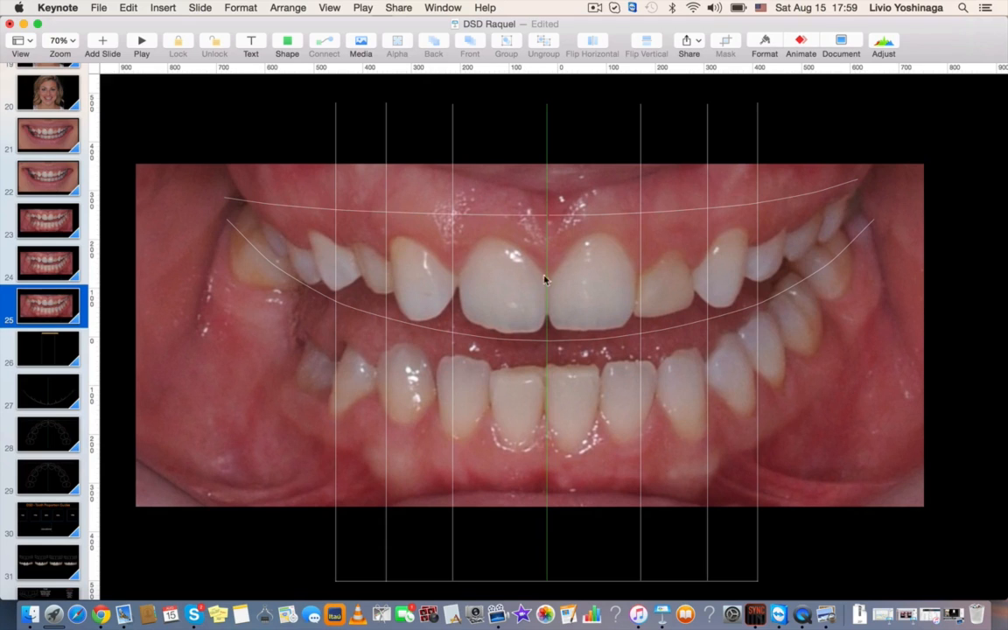
{"action": "left_click", "coordinate": [846, 361]}
{"action": "key", "text": "Delete"}
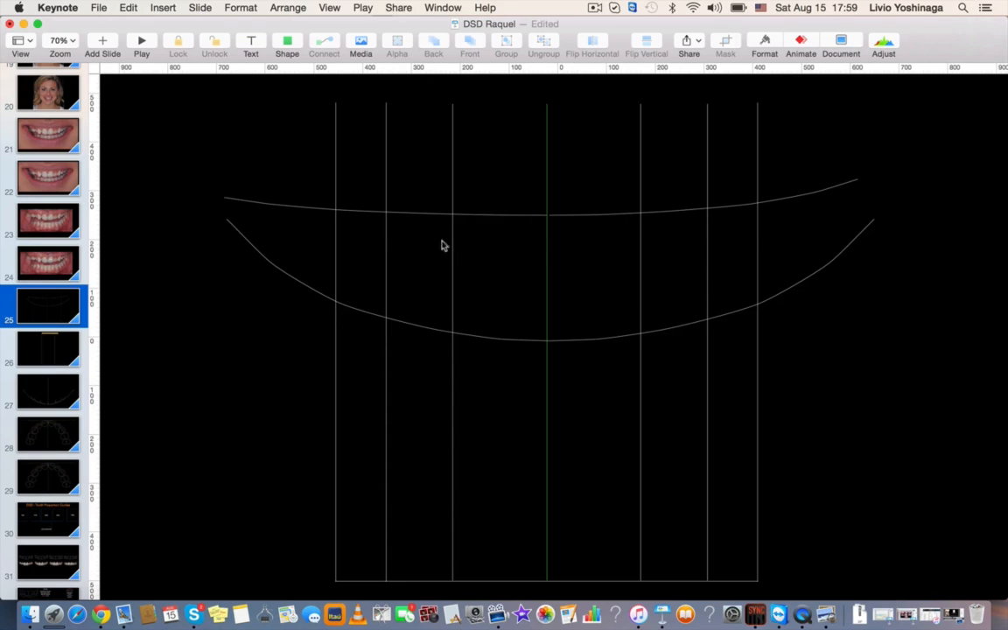
{"action": "key", "text": "super+v"}
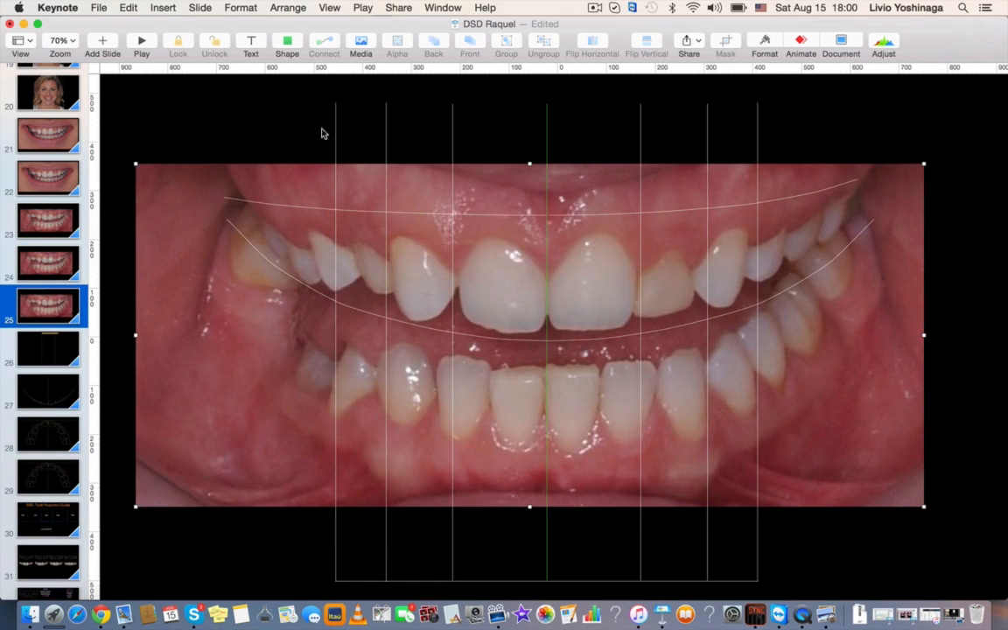
{"action": "left_click", "coordinate": [280, 124]}
Copy the grouped tooth outlines from the Oval design on slide 32 and paste them onto slide 25.
{"action": "scroll", "coordinate": [27, 479], "scroll_direction": "down", "scroll_amount": 5}
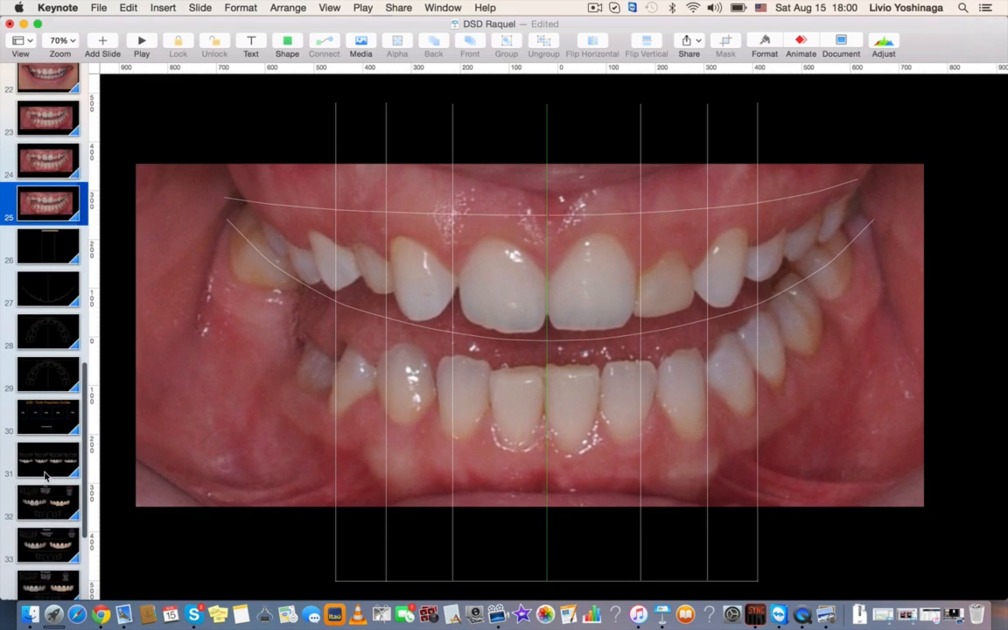
{"action": "left_click", "coordinate": [48, 460]}
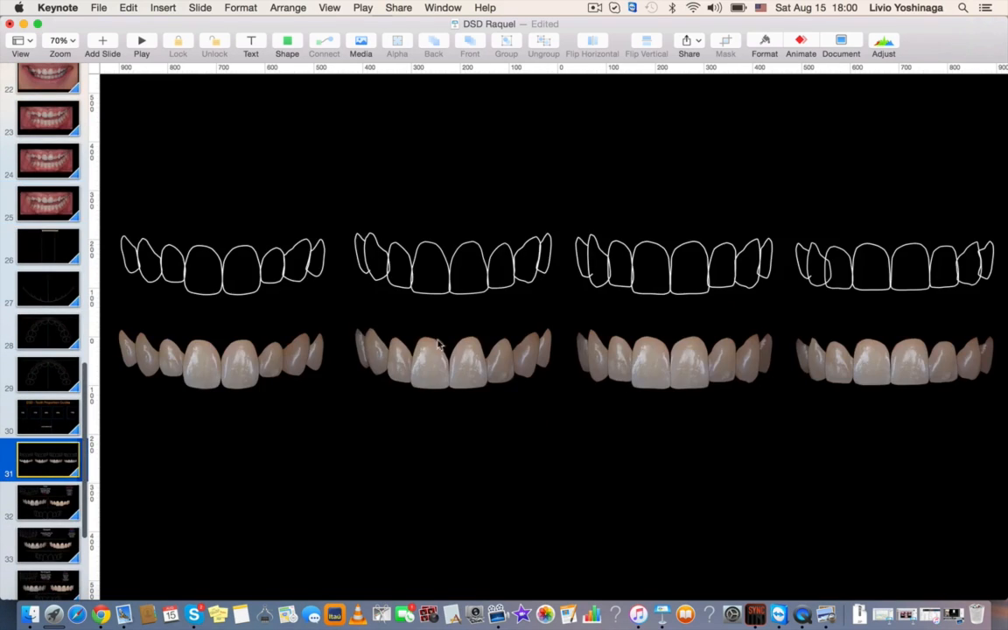
{"action": "left_click", "coordinate": [63, 504]}
{"action": "left_click", "coordinate": [444, 492]}
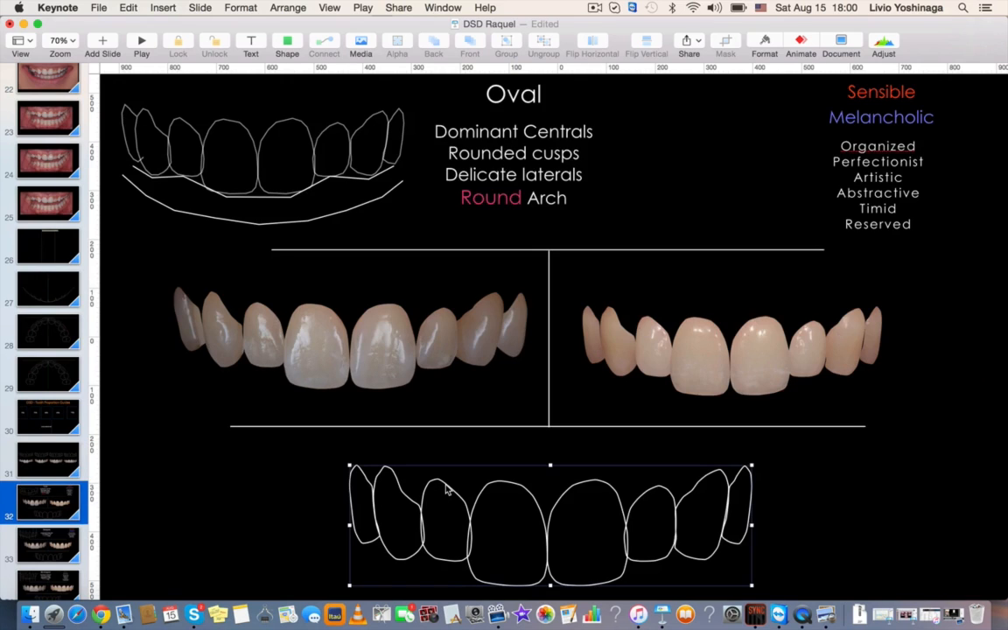
{"action": "left_click", "coordinate": [54, 204]}
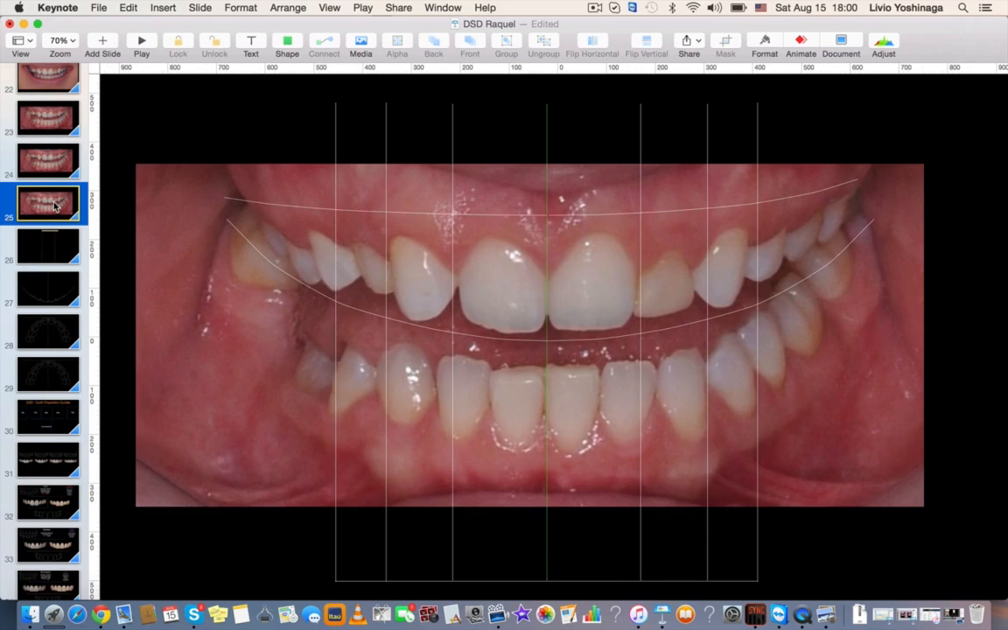
{"action": "key", "text": "super+v"}
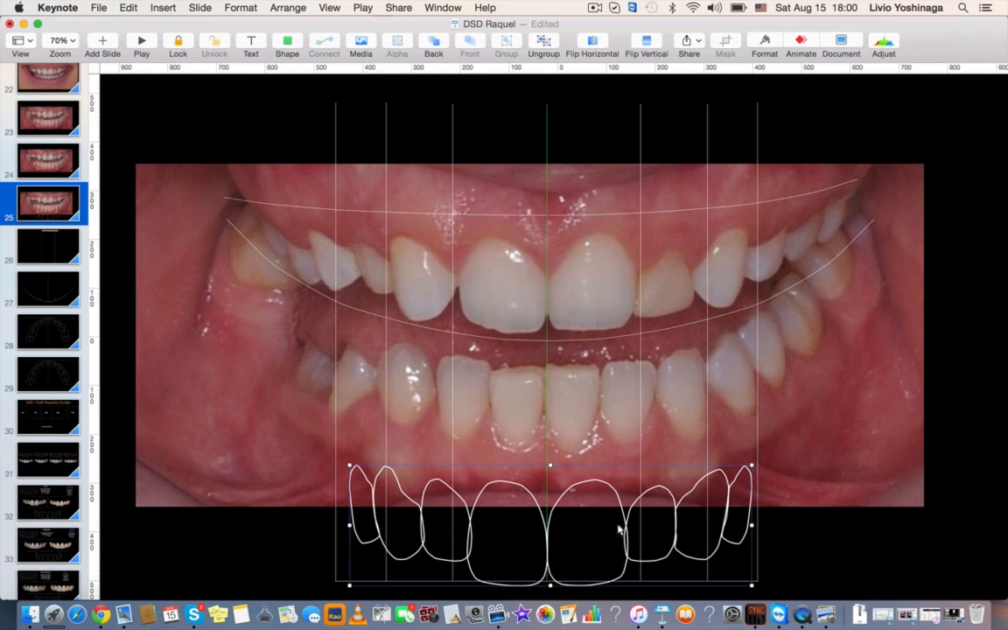
Ungroup the tooth outlines and fit the right central incisor outline between the midline, the first vertical guide and the two curves.
{"action": "right_click", "coordinate": [626, 540]}
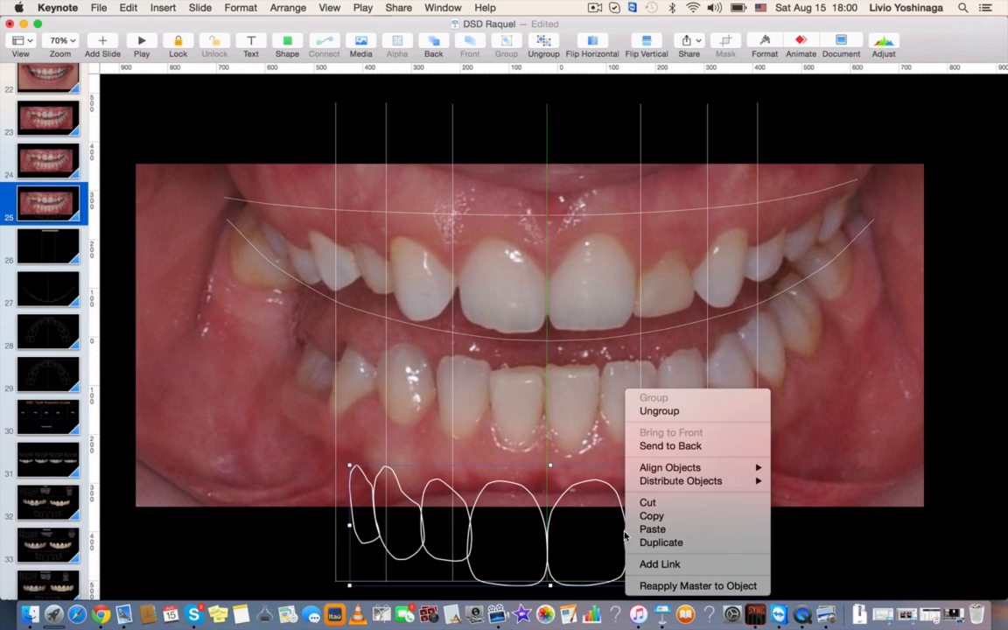
{"action": "left_click", "coordinate": [679, 411]}
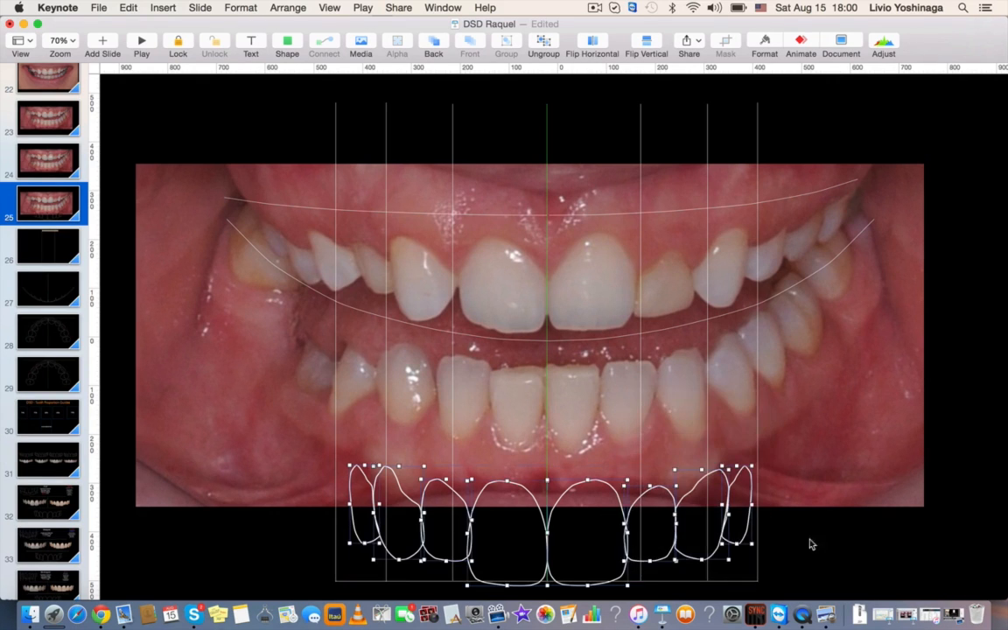
{"action": "left_click", "coordinate": [850, 563]}
{"action": "left_click_drag", "start_coordinate": [618, 506], "coordinate": [587, 218]}
{"action": "left_click_drag", "start_coordinate": [625, 280], "coordinate": [638, 276]}
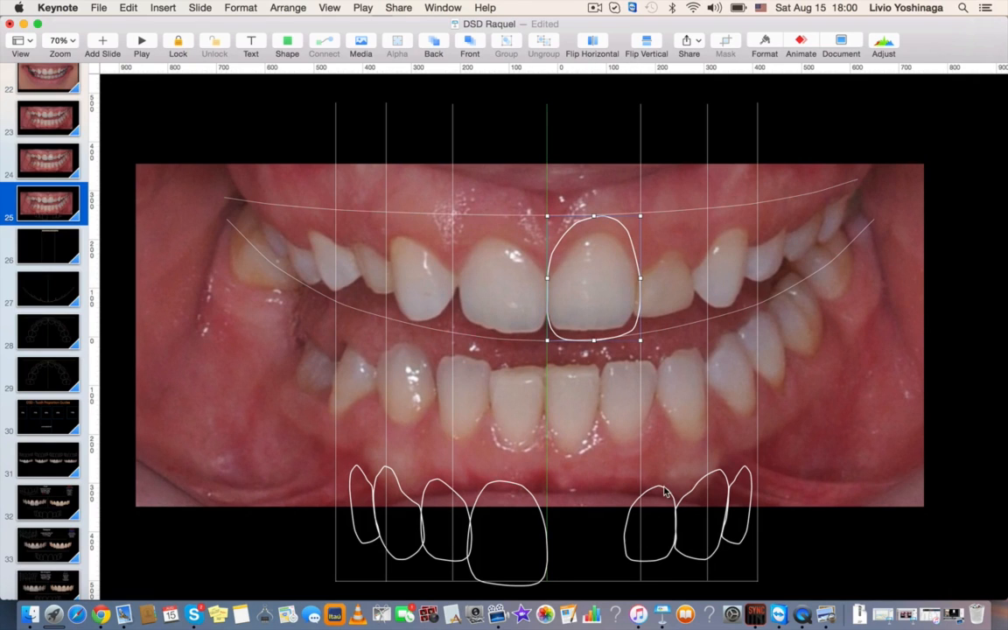
Move the right lateral incisor outline beside the central outline and widen it to the next vertical guide.
{"action": "left_click_drag", "start_coordinate": [664, 493], "coordinate": [675, 221]}
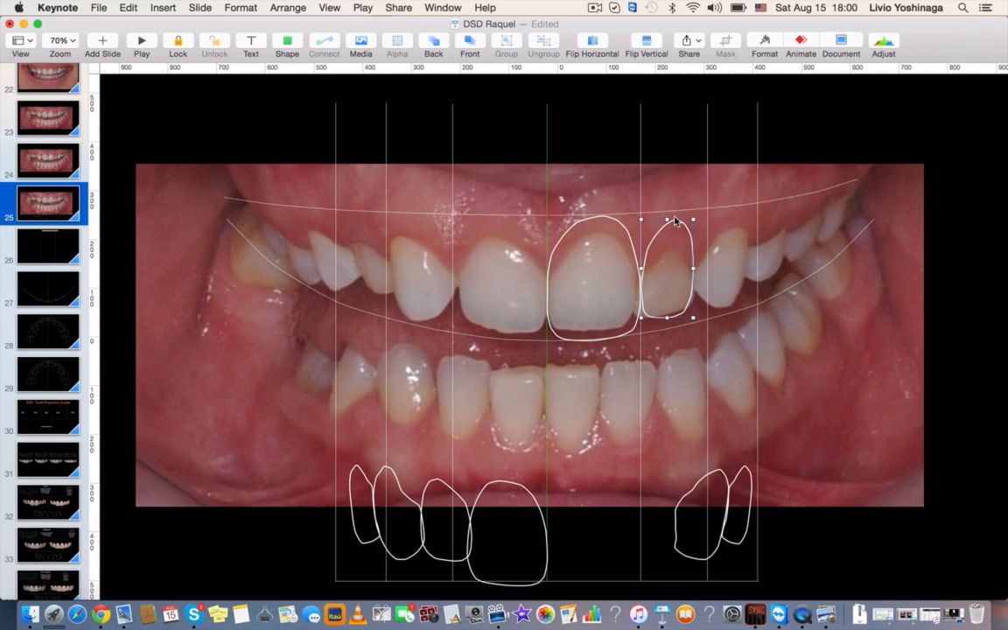
{"action": "left_click_drag", "start_coordinate": [665, 320], "coordinate": [665, 320]}
{"action": "left_click_drag", "start_coordinate": [693, 270], "coordinate": [707, 271]}
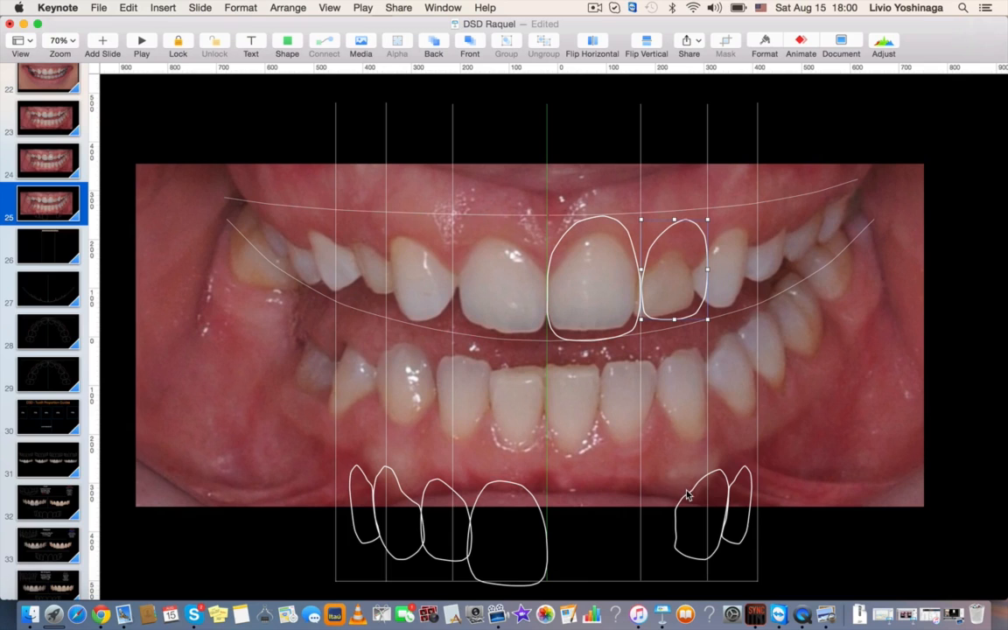
Place the right canine outline between the last two vertical guides and stretch its height towards the upper and lower curves.
{"action": "left_click_drag", "start_coordinate": [687, 495], "coordinate": [718, 234]}
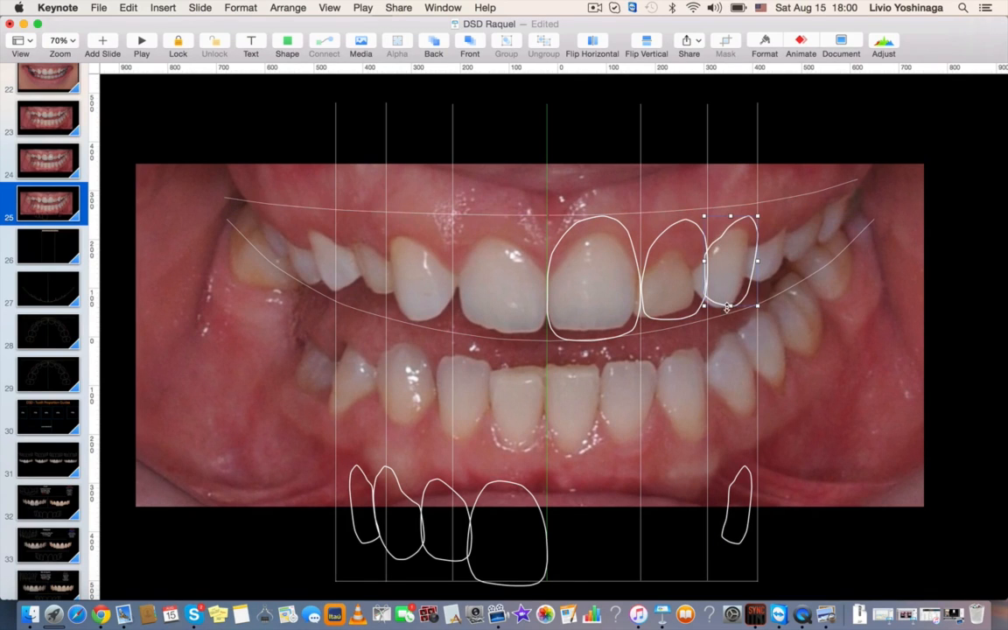
{"action": "left_click_drag", "start_coordinate": [727, 308], "coordinate": [728, 311]}
{"action": "left_click_drag", "start_coordinate": [732, 217], "coordinate": [727, 206]}
Place the right premolar outline beside the canine and fit the left central incisor outline between the midline, the adjacent guide and both curves.
{"action": "left_click_drag", "start_coordinate": [751, 524], "coordinate": [775, 286]}
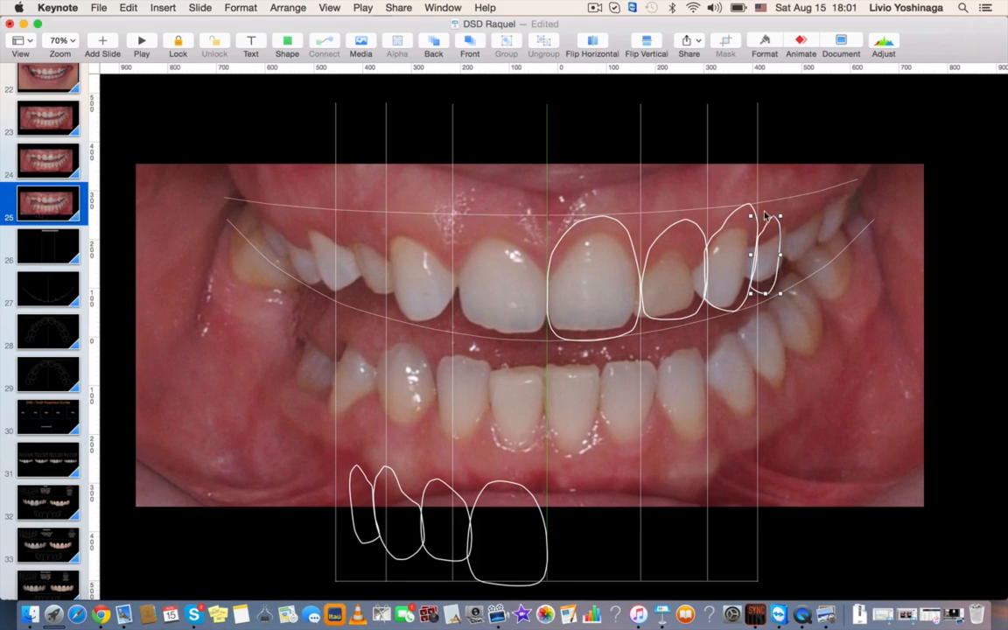
{"action": "left_click_drag", "start_coordinate": [764, 218], "coordinate": [764, 211]}
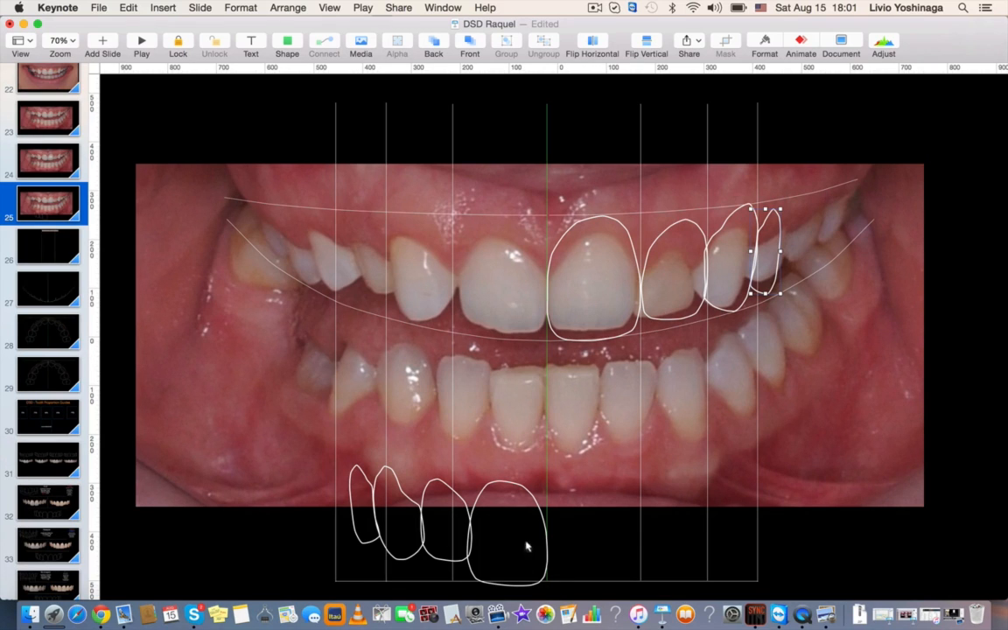
{"action": "left_click_drag", "start_coordinate": [543, 520], "coordinate": [531, 273]}
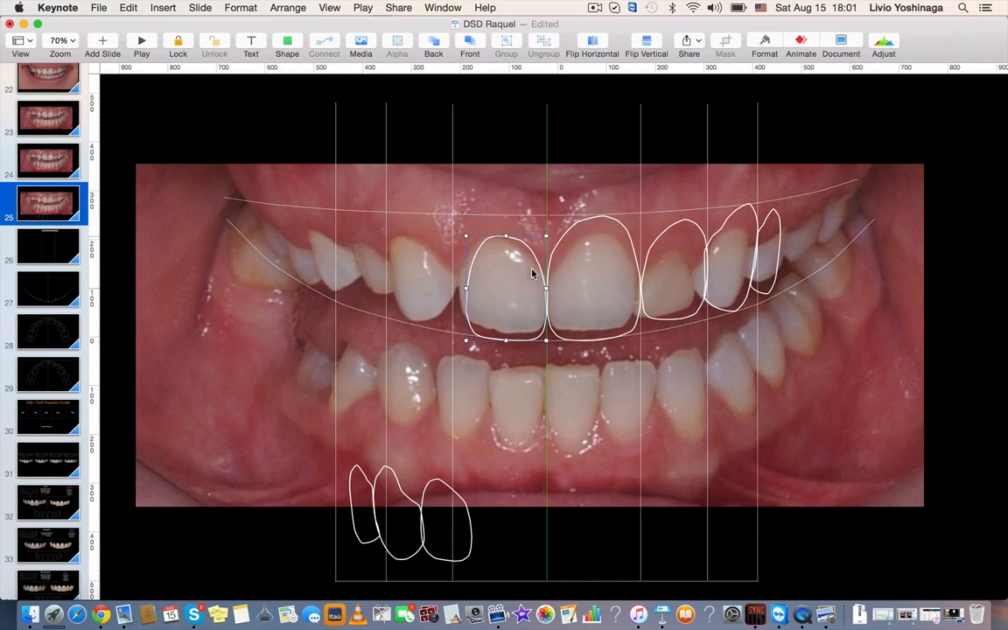
{"action": "left_click_drag", "start_coordinate": [466, 291], "coordinate": [452, 290]}
{"action": "left_click_drag", "start_coordinate": [501, 236], "coordinate": [496, 213]}
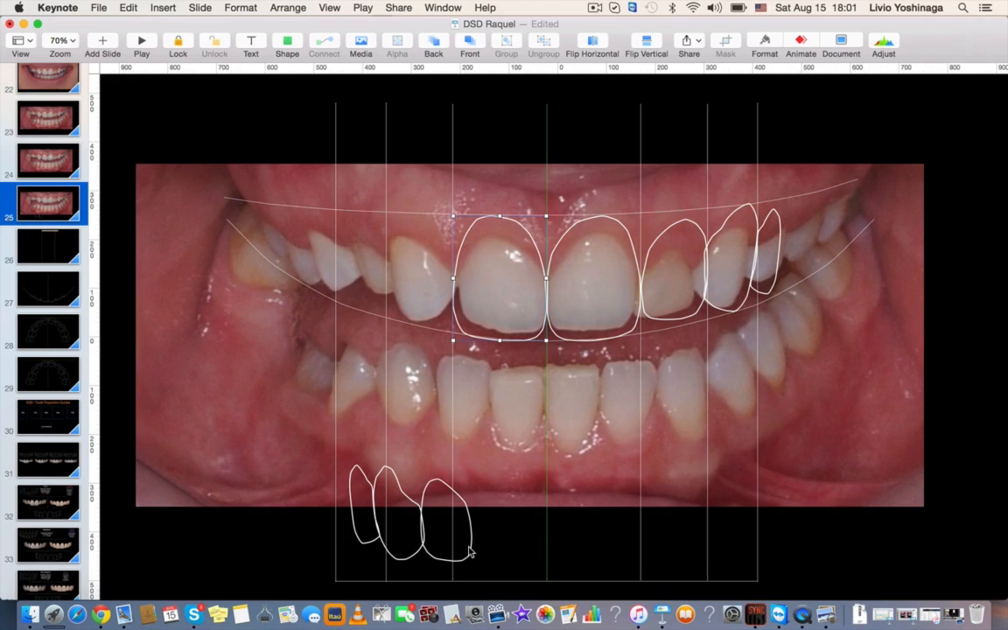
Fit the left lateral incisor and canine outlines between their vertical guides and place the left premolar outline just beyond the outermost guide.
{"action": "left_click_drag", "start_coordinate": [470, 550], "coordinate": [452, 261]}
{"action": "left_click_drag", "start_coordinate": [420, 298], "coordinate": [418, 322]}
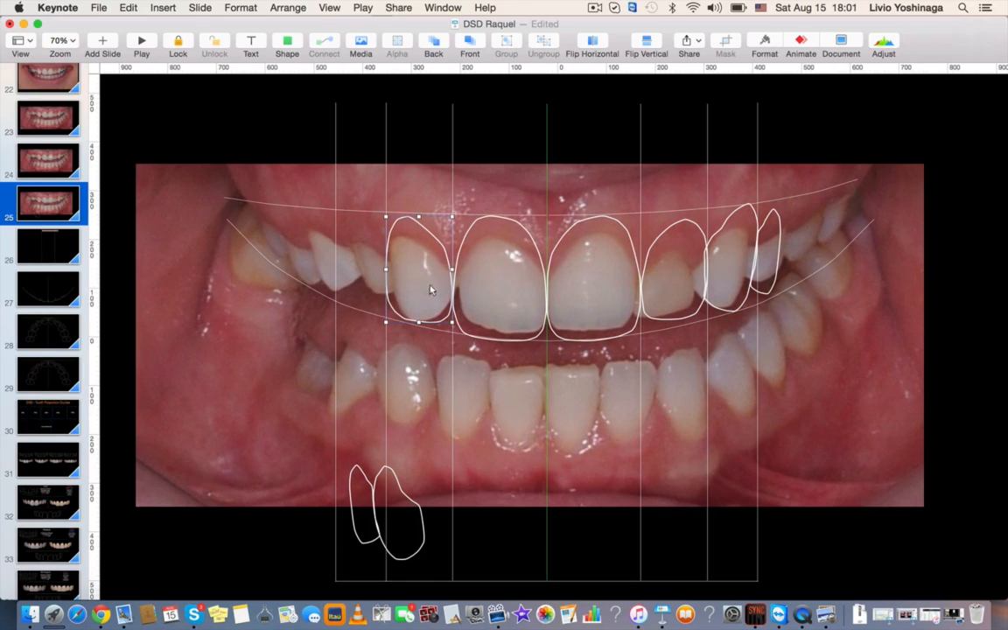
{"action": "left_click_drag", "start_coordinate": [416, 537], "coordinate": [360, 310]}
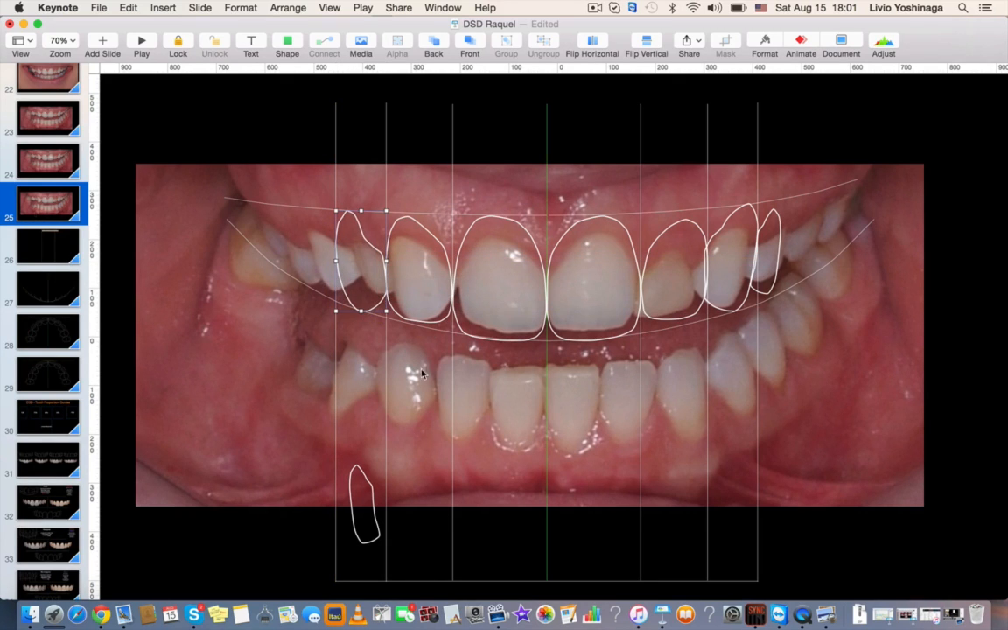
{"action": "left_click_drag", "start_coordinate": [372, 542], "coordinate": [336, 292]}
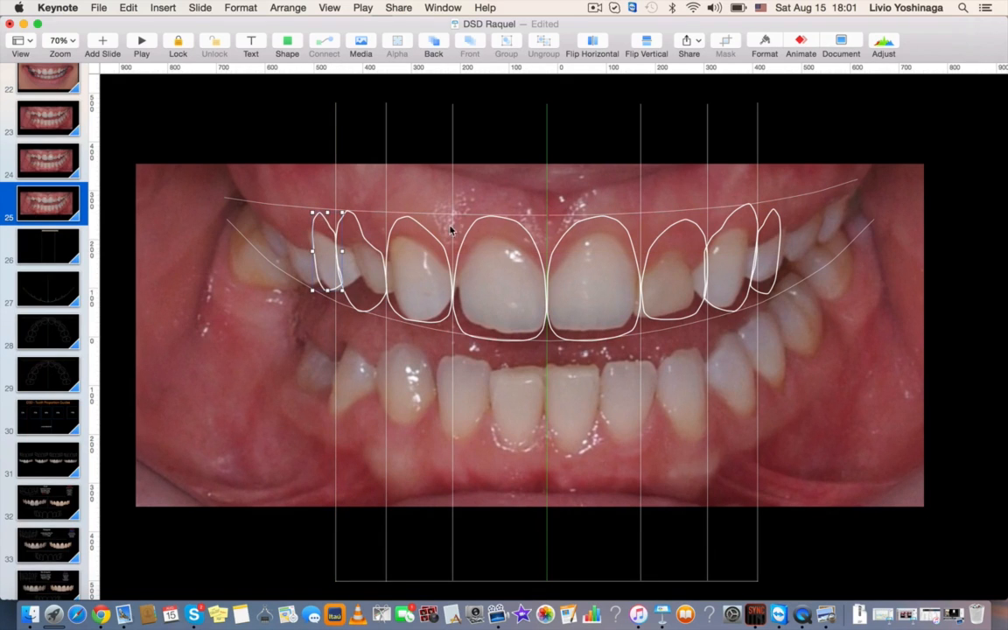
{"action": "left_click", "coordinate": [777, 208]}
{"action": "left_click_drag", "start_coordinate": [763, 210], "coordinate": [763, 210]}
{"action": "left_click_drag", "start_coordinate": [866, 383], "coordinate": [867, 388]}
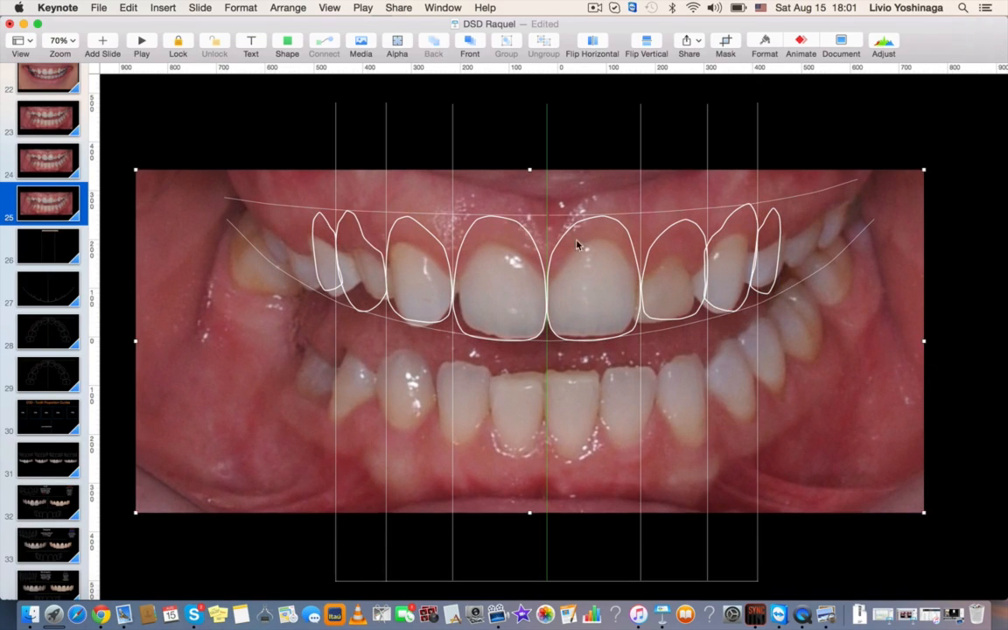
{"action": "key", "text": "super+z"}
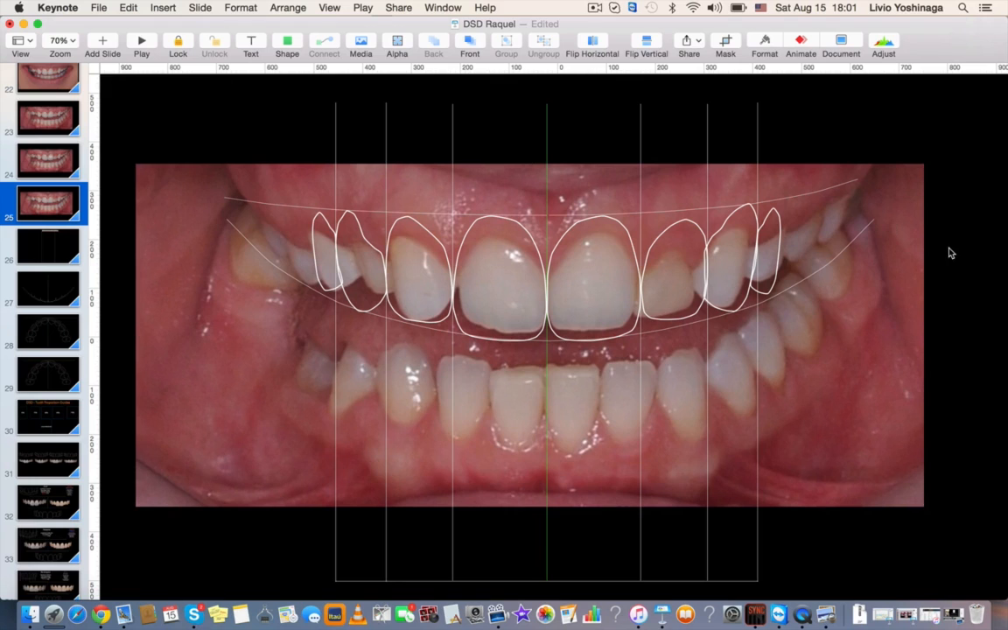
{"action": "left_click", "coordinate": [949, 253]}
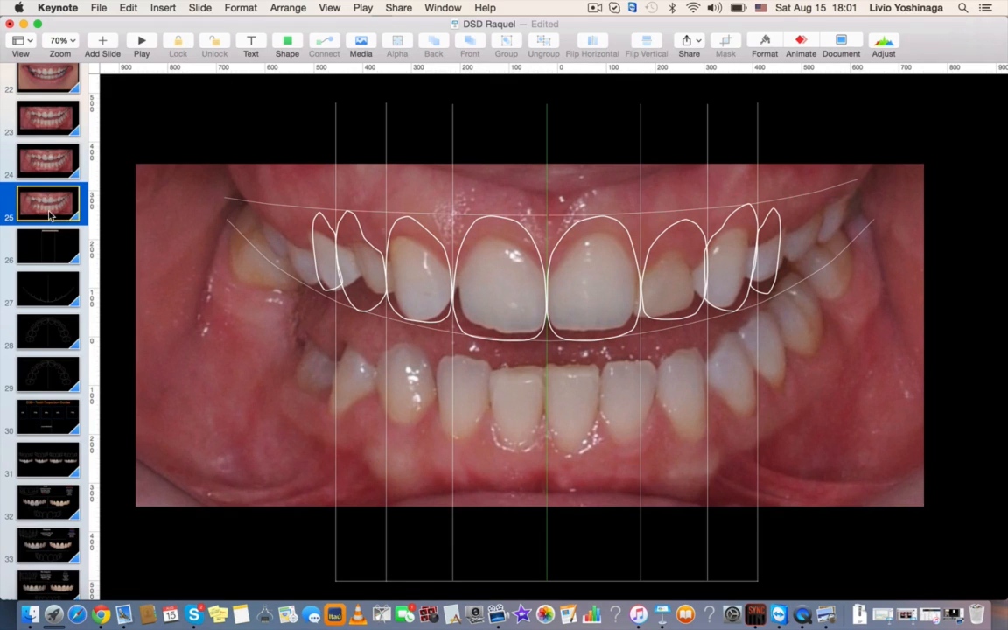
Duplicate slide 25 and paste the left group of tooth photos from the Oval slide onto the copy, over the lower teeth.
{"action": "key", "text": "super+d"}
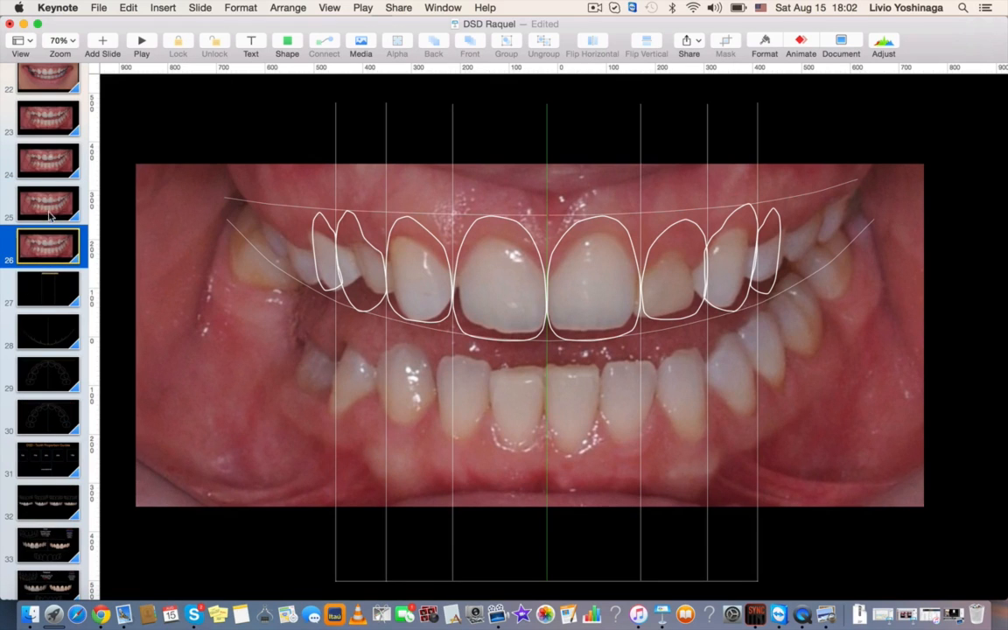
{"action": "left_click", "coordinate": [50, 539]}
{"action": "left_click", "coordinate": [318, 348]}
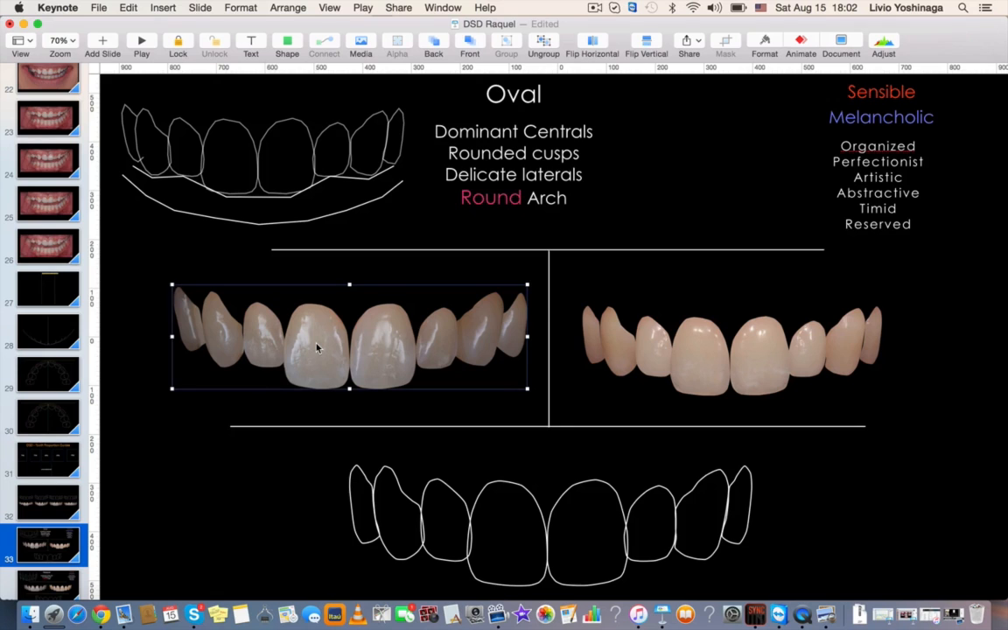
{"action": "left_click", "coordinate": [50, 249]}
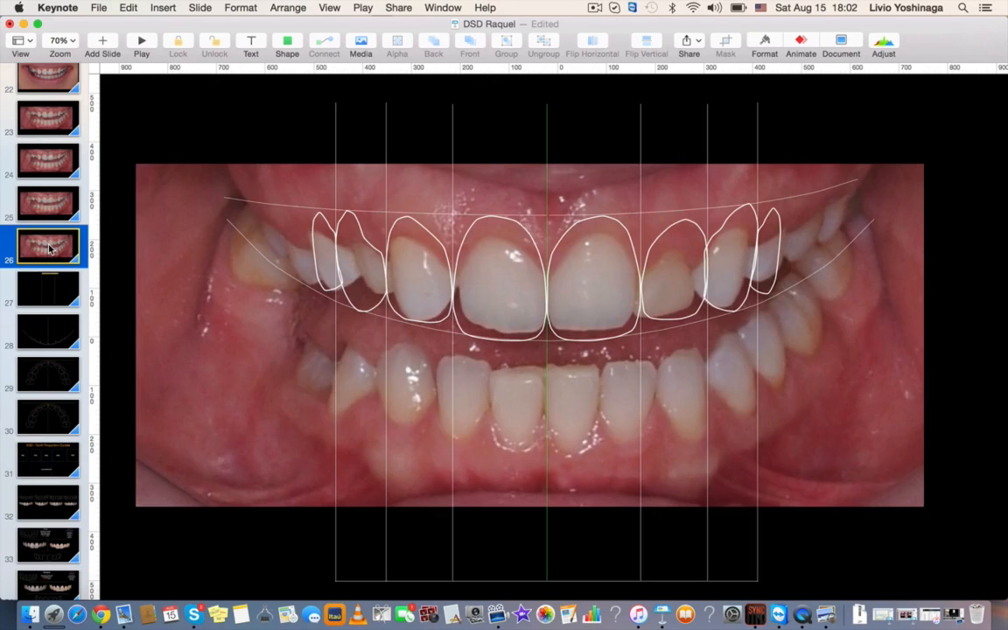
{"action": "key", "text": "super+v"}
{"action": "left_click_drag", "start_coordinate": [340, 355], "coordinate": [516, 438]}
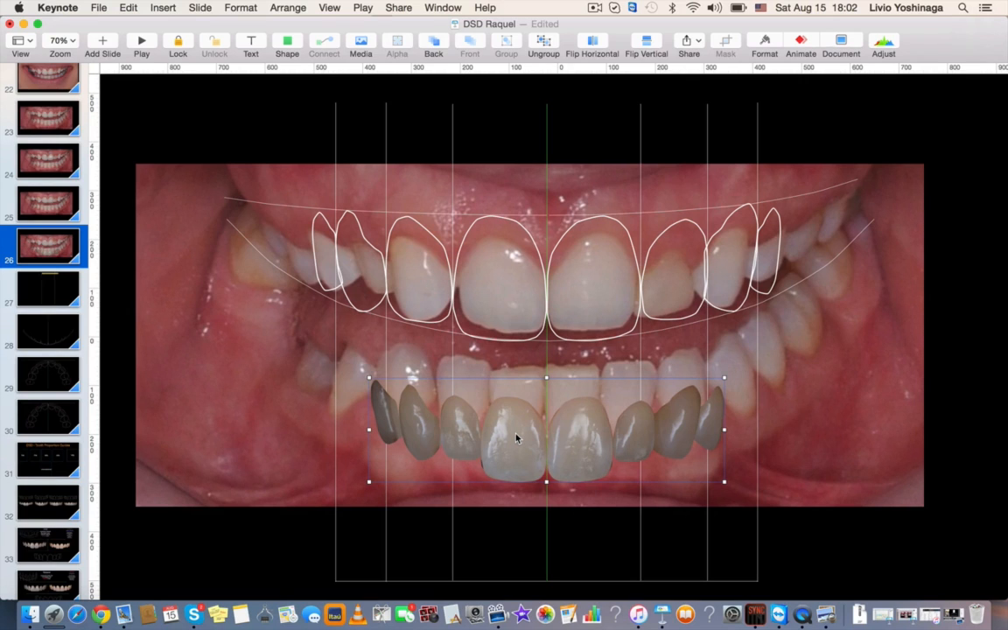
Ungroup the tooth photos and fit the two central incisor images over their outlines on each side of the midline.
{"action": "right_click", "coordinate": [517, 438]}
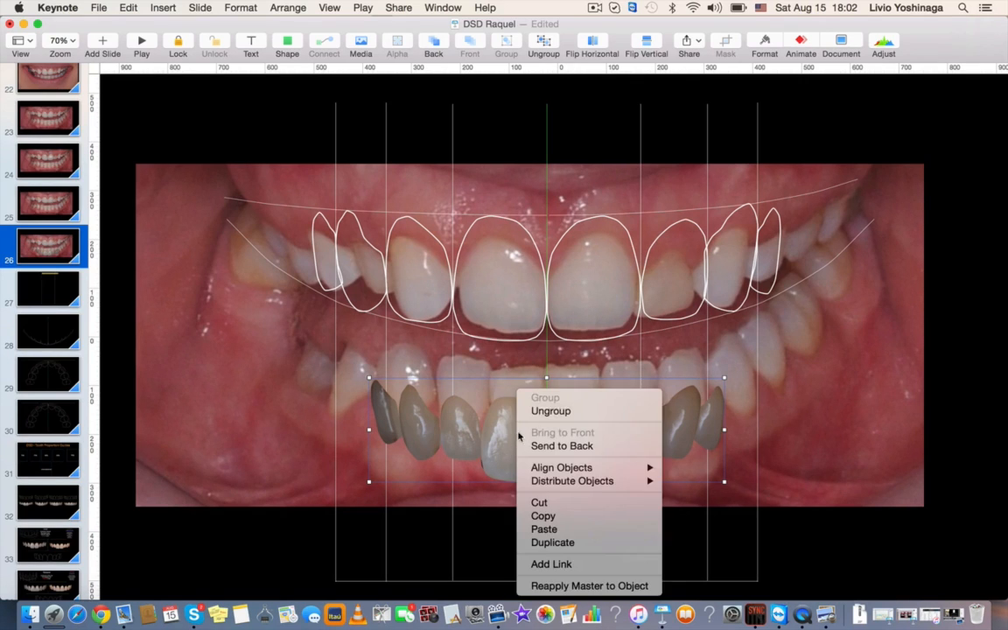
{"action": "left_click", "coordinate": [560, 410]}
{"action": "left_click", "coordinate": [590, 422]}
{"action": "left_click_drag", "start_coordinate": [590, 422], "coordinate": [604, 241]}
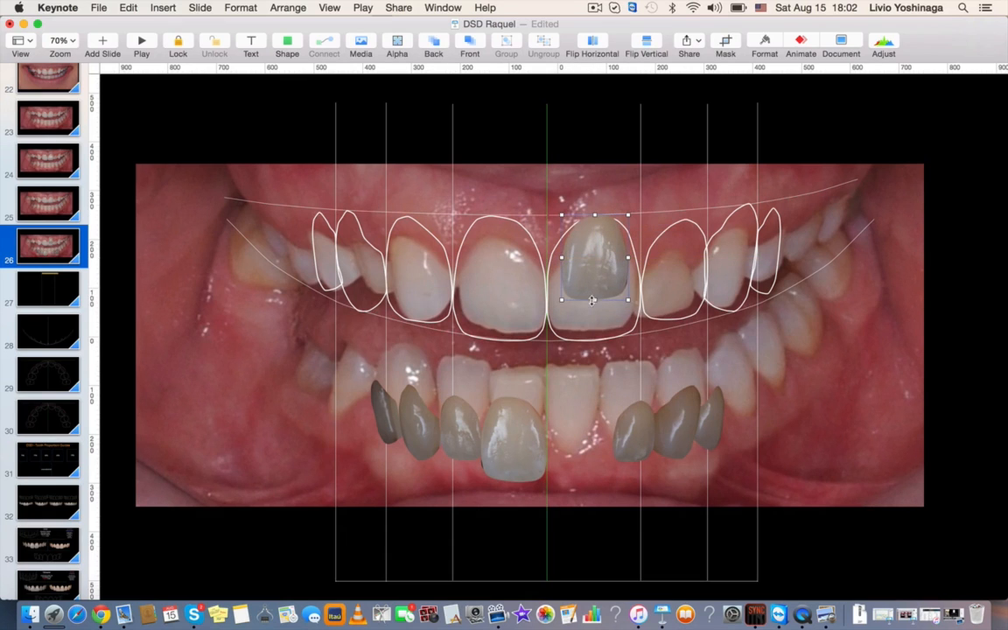
{"action": "left_click_drag", "start_coordinate": [592, 300], "coordinate": [592, 344]}
{"action": "left_click_drag", "start_coordinate": [515, 435], "coordinate": [481, 262]}
{"action": "mouse_move", "coordinate": [496, 301]}
{"action": "left_mouse_down"}
{"action": "mouse_move", "coordinate": [497, 342]}
{"action": "mouse_move", "coordinate": [505, 315]}
{"action": "left_mouse_up"}
Fit the right lateral incisor image over its outline and nudge it left against the central incisor.
{"action": "left_click_drag", "start_coordinate": [636, 427], "coordinate": [674, 322]}
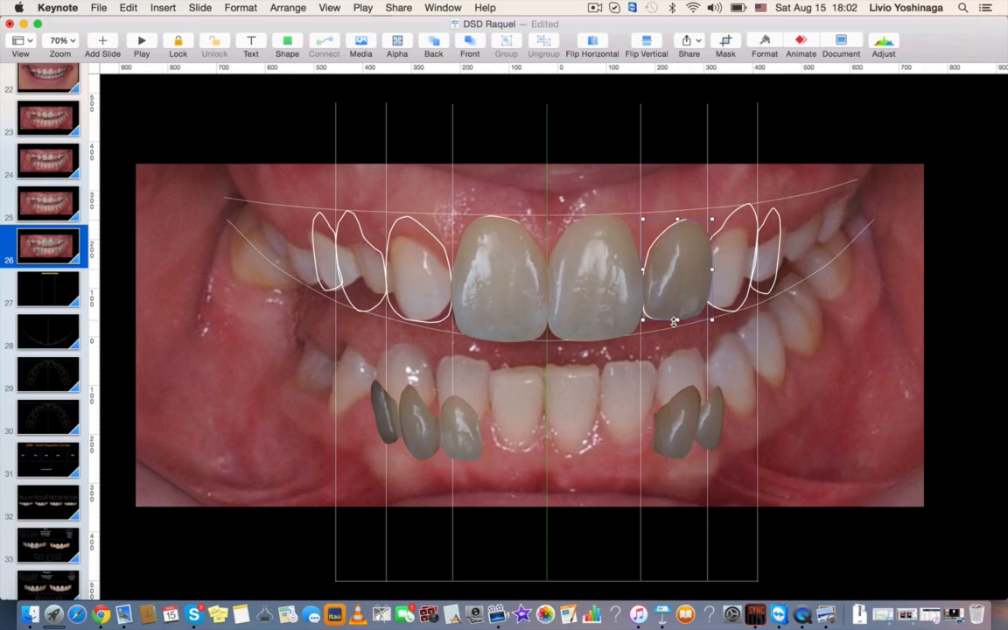
{"action": "key", "text": "Left"}
{"action": "key", "text": "Left"}
{"action": "key", "text": "Left"}
{"action": "key", "text": "Left"}
{"action": "key", "text": "Left"}
{"action": "key", "text": "Left"}
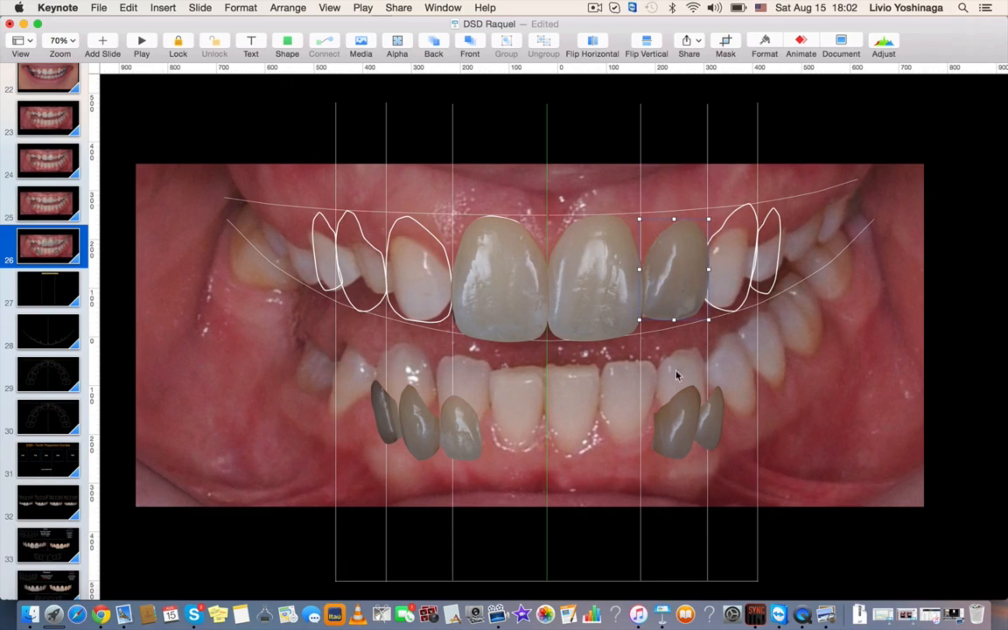
Move the right canine and premolar images onto their outlines and stretch them to the outlines' height.
{"action": "left_click_drag", "start_coordinate": [679, 418], "coordinate": [735, 238]}
{"action": "left_click_drag", "start_coordinate": [728, 278], "coordinate": [731, 313]}
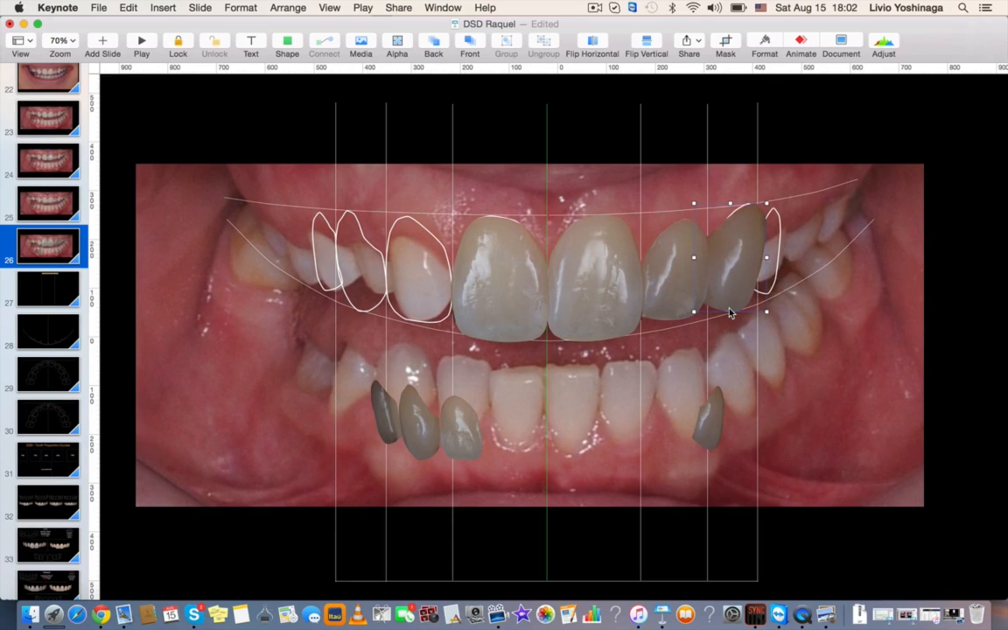
{"action": "left_click_drag", "start_coordinate": [713, 385], "coordinate": [771, 244]}
{"action": "mouse_move", "coordinate": [764, 288]}
{"action": "left_mouse_down"}
{"action": "mouse_move", "coordinate": [764, 316]}
{"action": "mouse_move", "coordinate": [762, 297]}
{"action": "left_mouse_up"}
{"action": "key", "text": "Left"}
{"action": "key", "text": "Left"}
{"action": "key", "text": "Left"}
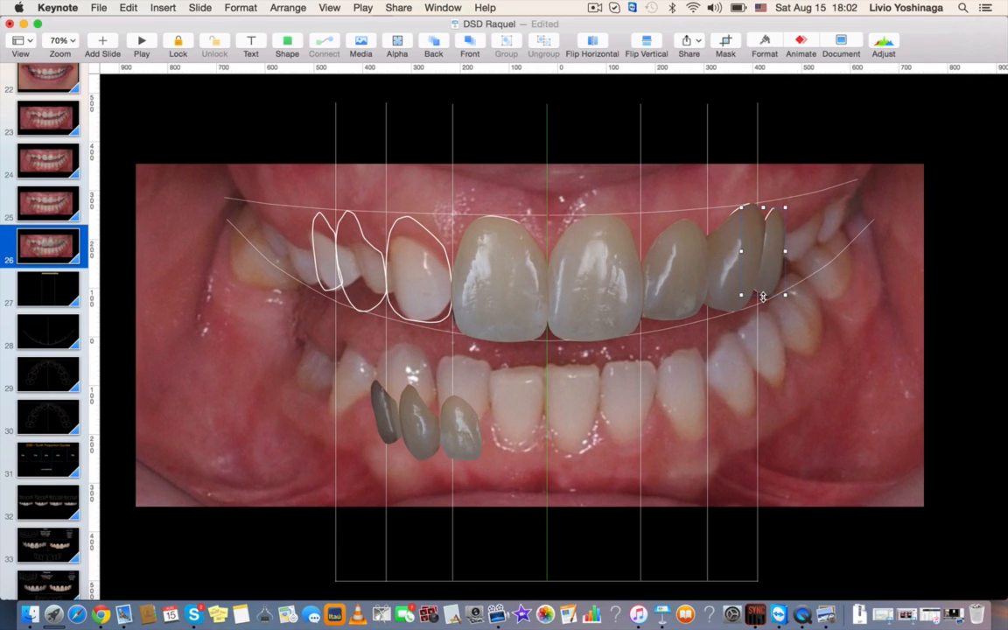
Fit the left lateral incisor and canine images over their outlines, nudging the canine sideways between its vertical guides.
{"action": "left_click_drag", "start_coordinate": [426, 435], "coordinate": [414, 322]}
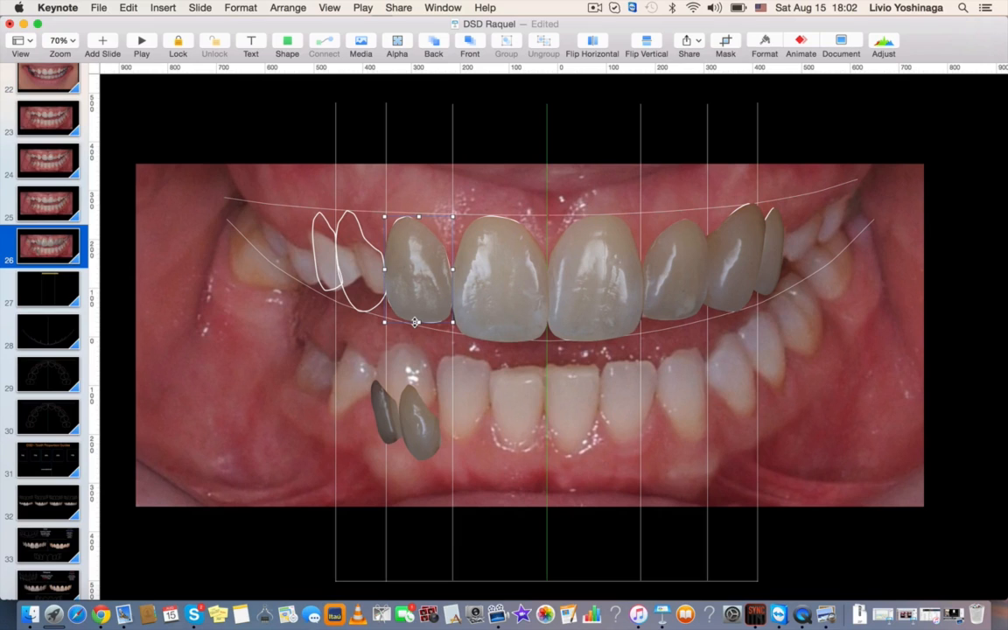
{"action": "left_click_drag", "start_coordinate": [418, 444], "coordinate": [359, 313]}
{"action": "key", "text": "Right"}
{"action": "key", "text": "Right"}
{"action": "key", "text": "Right"}
{"action": "key", "text": "Right"}
{"action": "key", "text": "Right"}
{"action": "key", "text": "Right"}
{"action": "key", "text": "Right"}
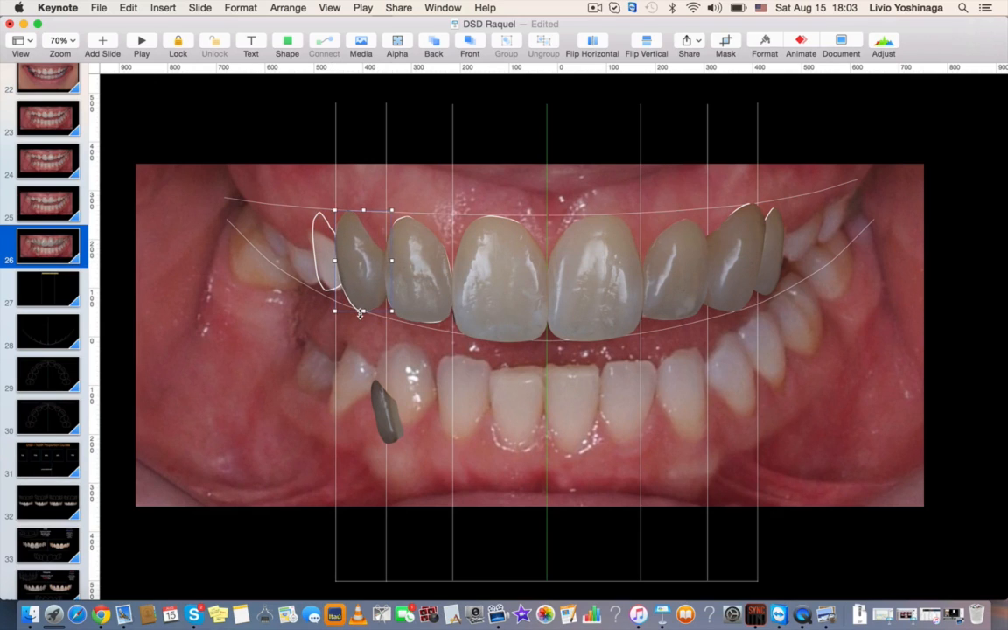
{"action": "key", "text": "Right"}
{"action": "key", "text": "Right"}
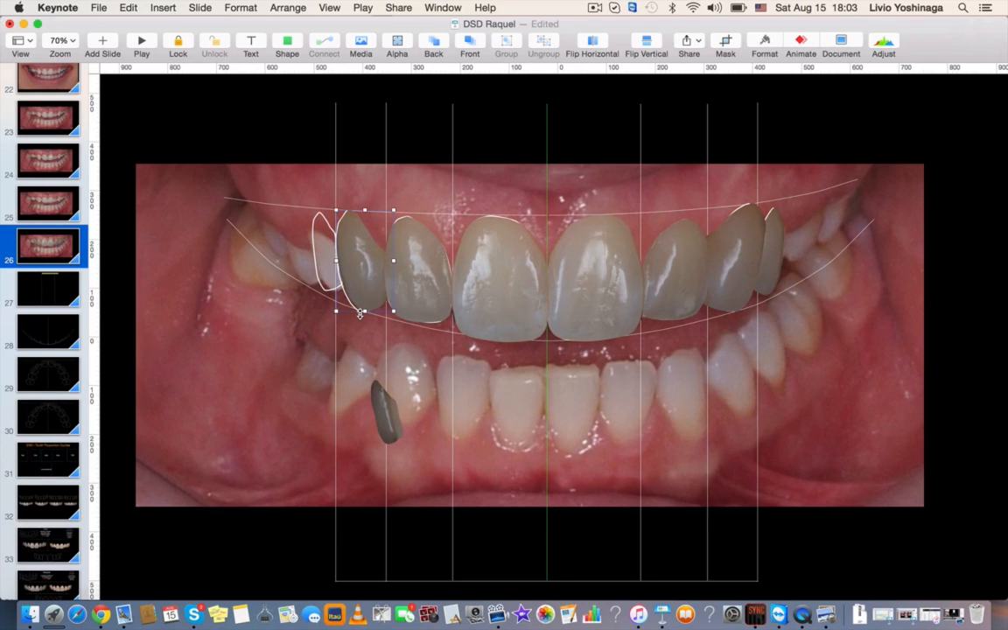
{"action": "key", "text": "Left"}
{"action": "key", "text": "Left"}
Place the left premolar image over its outline and rotate and stretch it to match the outline's shape.
{"action": "left_click_drag", "start_coordinate": [391, 422], "coordinate": [332, 256]}
{"action": "left_click_drag", "start_coordinate": [336, 216], "coordinate": [321, 235]}
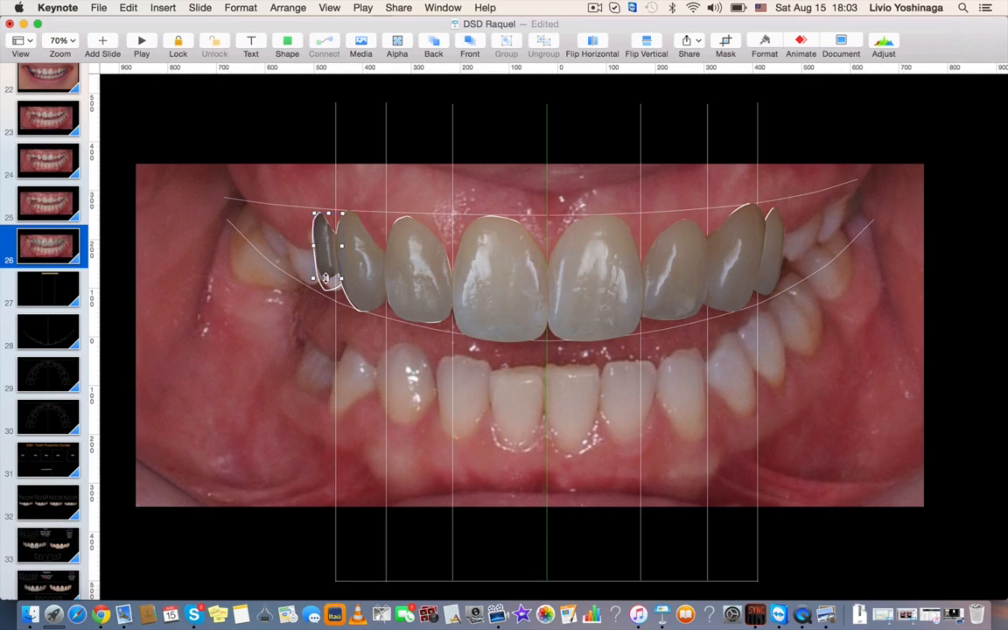
{"action": "left_click_drag", "start_coordinate": [328, 278], "coordinate": [325, 291]}
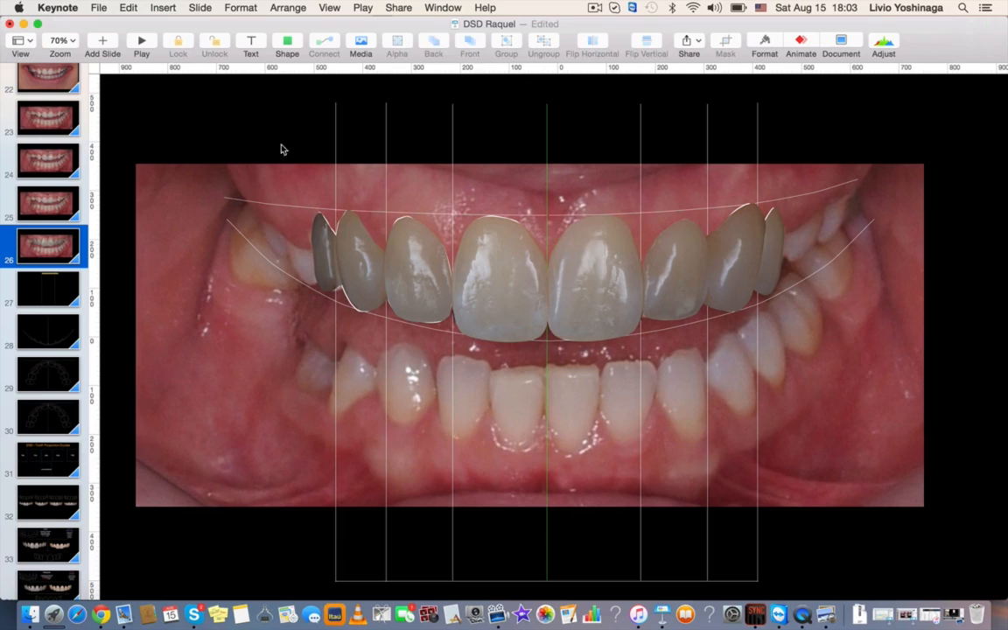
Increase the exposure of the two central incisor images to brighten them.
{"action": "left_click", "coordinate": [504, 299]}
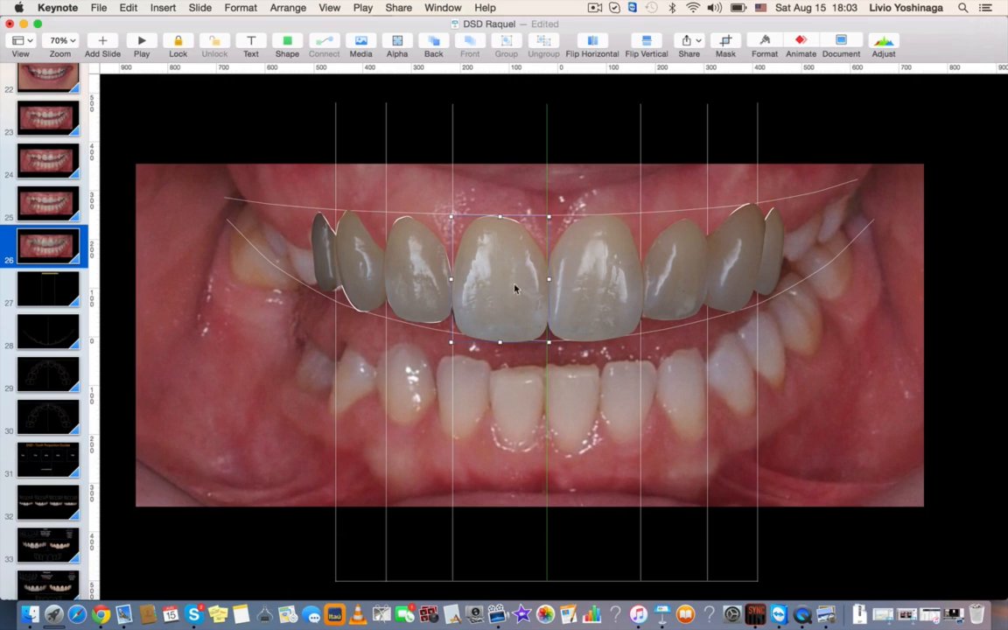
{"action": "left_click", "coordinate": [764, 44]}
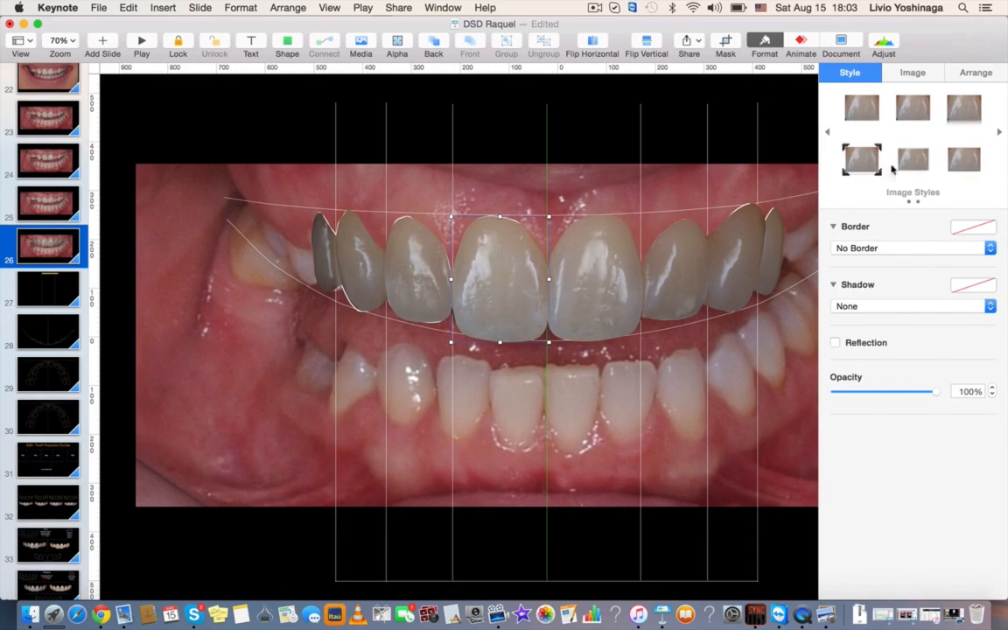
{"action": "left_click", "coordinate": [912, 72]}
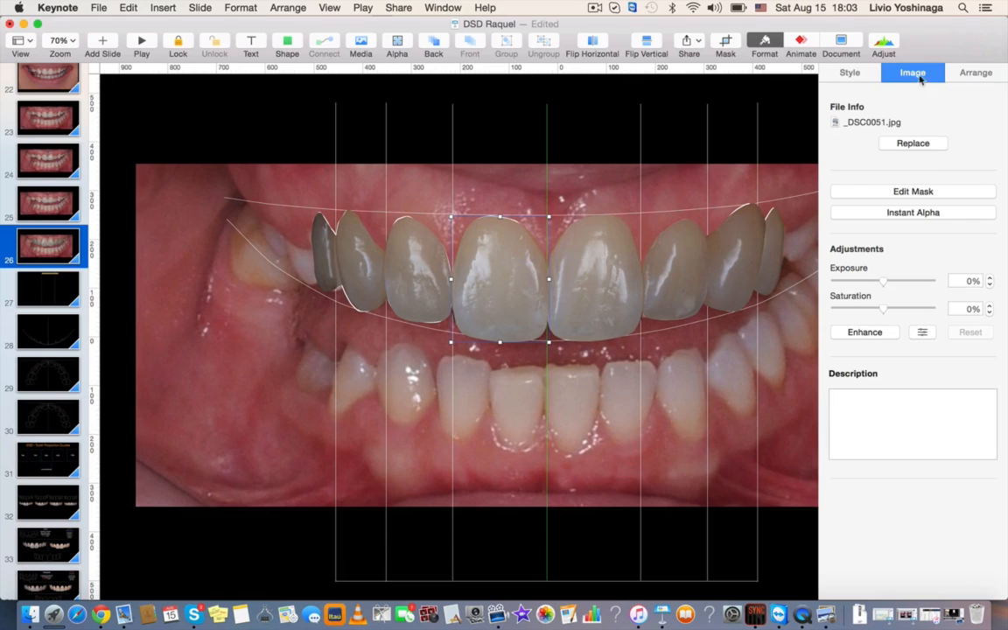
{"action": "left_click_drag", "start_coordinate": [884, 282], "coordinate": [913, 284]}
{"action": "left_click", "coordinate": [564, 295]}
Brighten the right lateral incisor image, and set the exposure of the right canine image to 61% and the right premolar image to 51%.
{"action": "left_click", "coordinate": [661, 265]}
{"action": "left_click", "coordinate": [732, 259]}
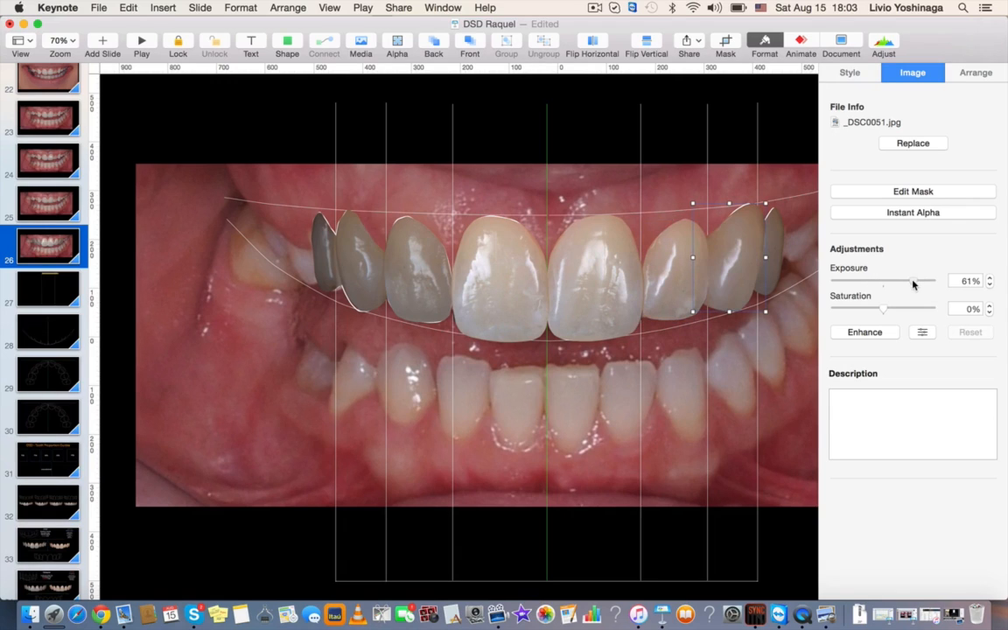
{"action": "left_click", "coordinate": [777, 244]}
{"action": "left_click_drag", "start_coordinate": [882, 282], "coordinate": [908, 281]}
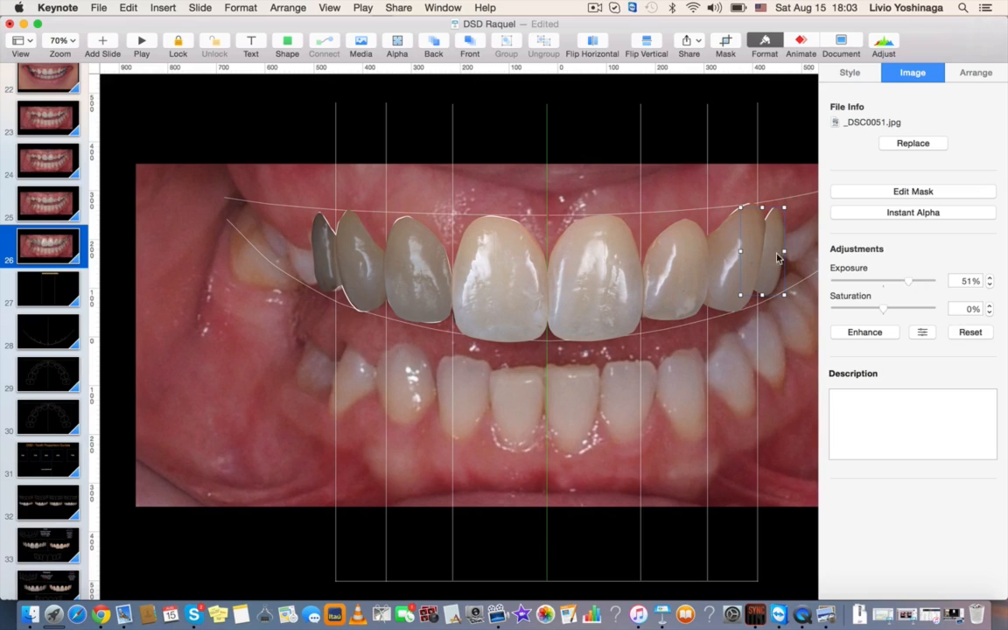
Set the left lateral incisor image's exposure to 88%, brighten the left canine image, and set the left premolar image to 70%.
{"action": "left_click", "coordinate": [418, 261]}
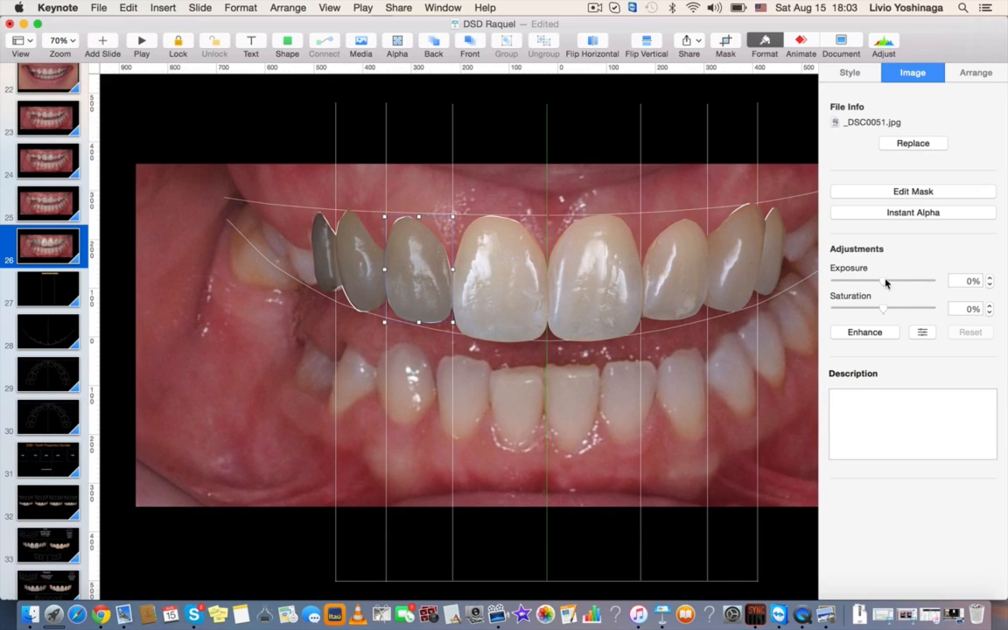
{"action": "left_click_drag", "start_coordinate": [904, 281], "coordinate": [930, 279]}
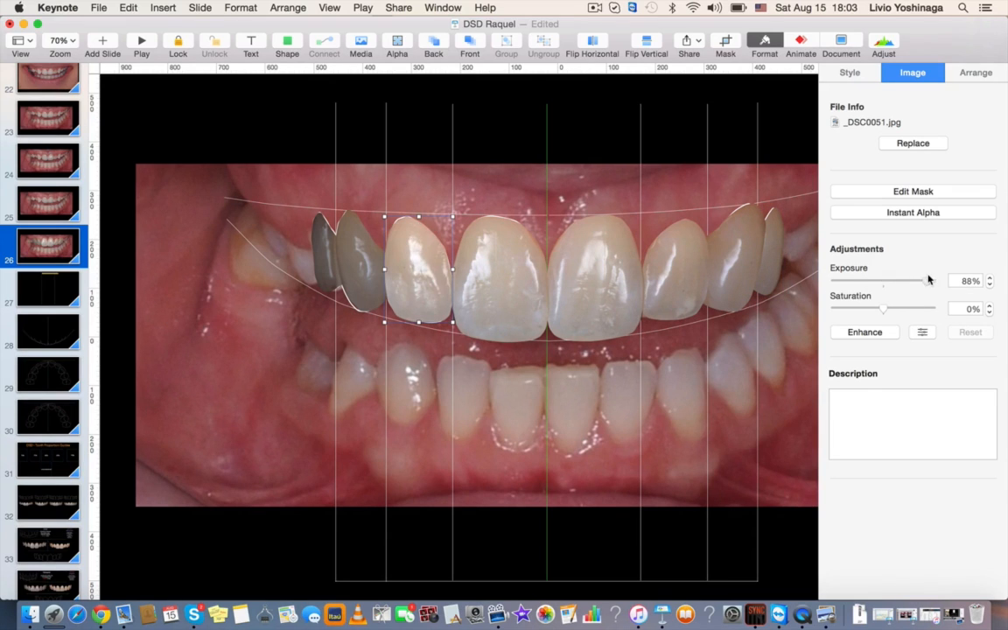
{"action": "left_click", "coordinate": [351, 259]}
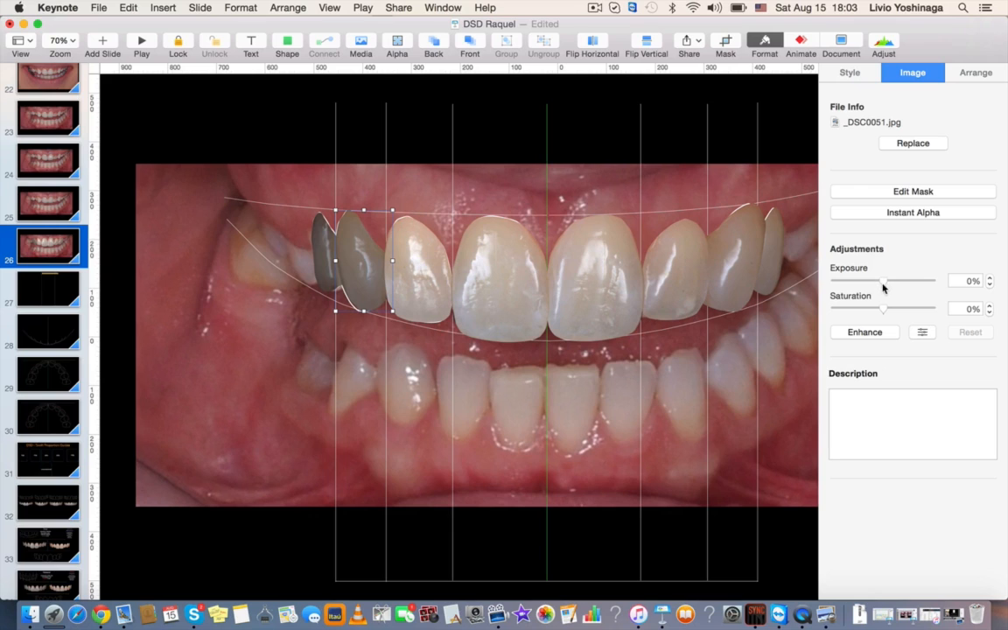
{"action": "left_click_drag", "start_coordinate": [884, 283], "coordinate": [919, 283]}
{"action": "left_click", "coordinate": [329, 251]}
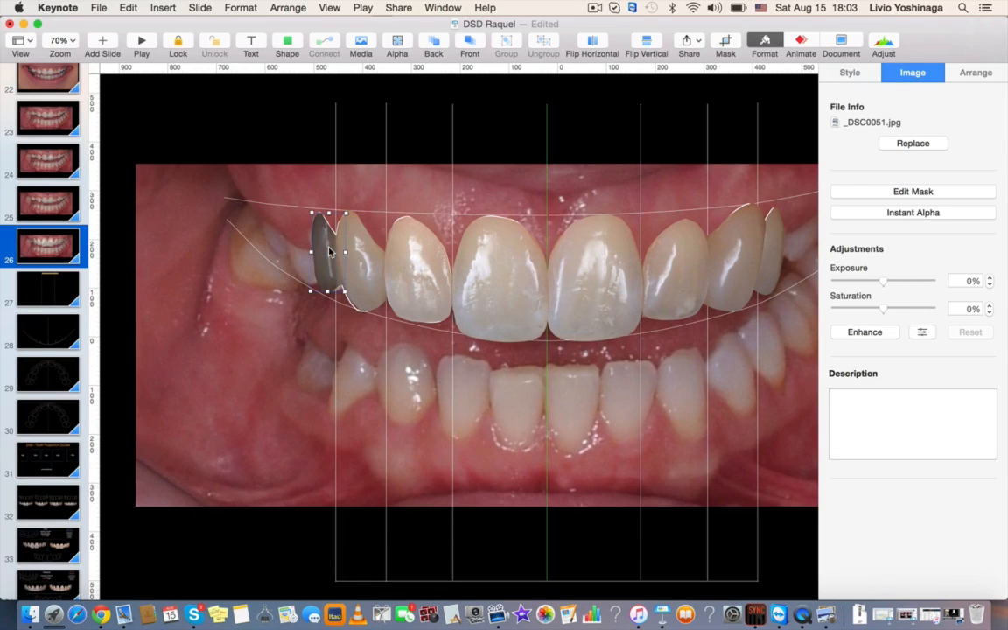
{"action": "left_click_drag", "start_coordinate": [884, 281], "coordinate": [916, 285]}
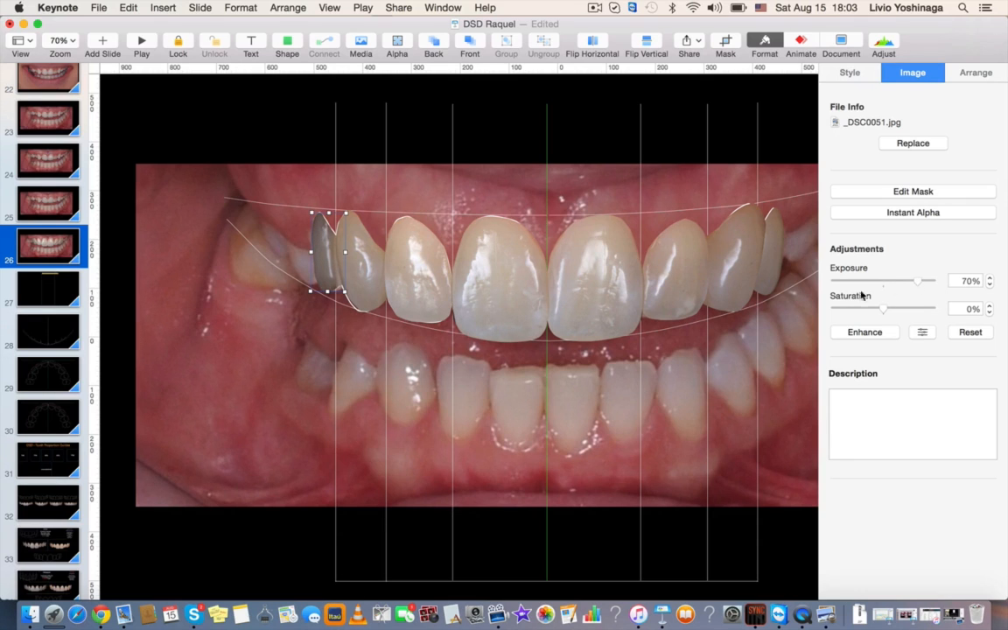
Duplicate slide 26 and delete the group of vertical tooth proportion guides from the copy.
{"action": "scroll", "coordinate": [693, 273], "scroll_direction": "down", "scroll_amount": 5}
{"action": "scroll", "coordinate": [693, 273], "scroll_direction": "up", "scroll_amount": 2}
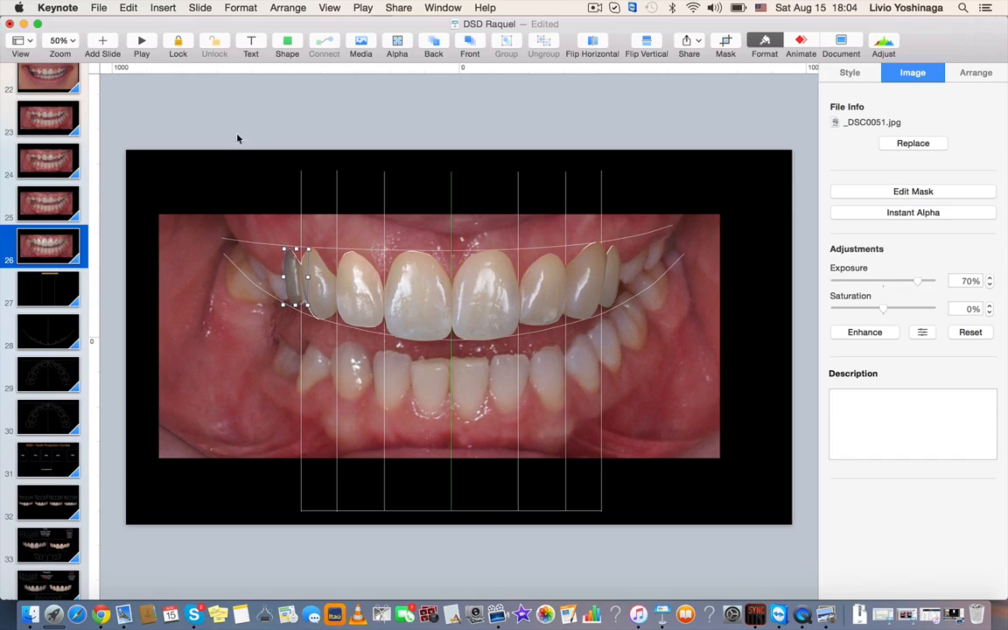
{"action": "left_click", "coordinate": [245, 184]}
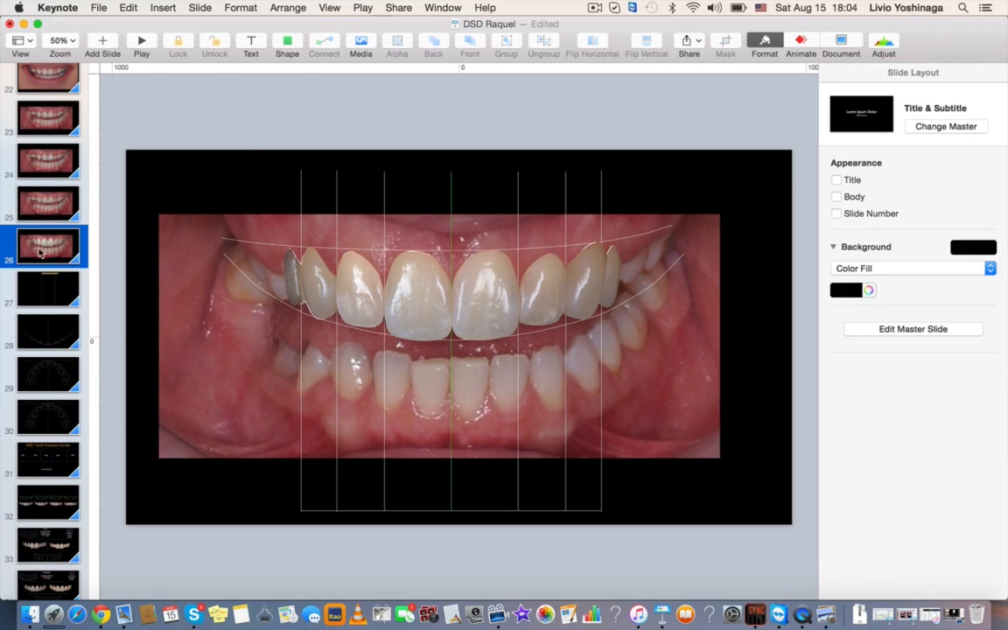
{"action": "key", "text": "super+d"}
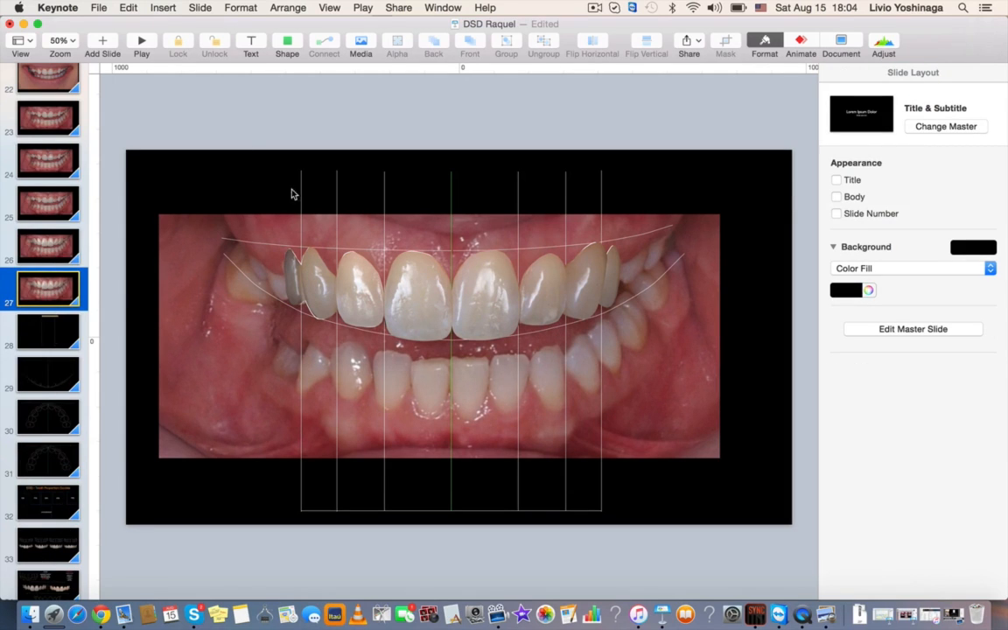
{"action": "left_click_drag", "start_coordinate": [256, 162], "coordinate": [627, 188]}
{"action": "key", "text": "Delete"}
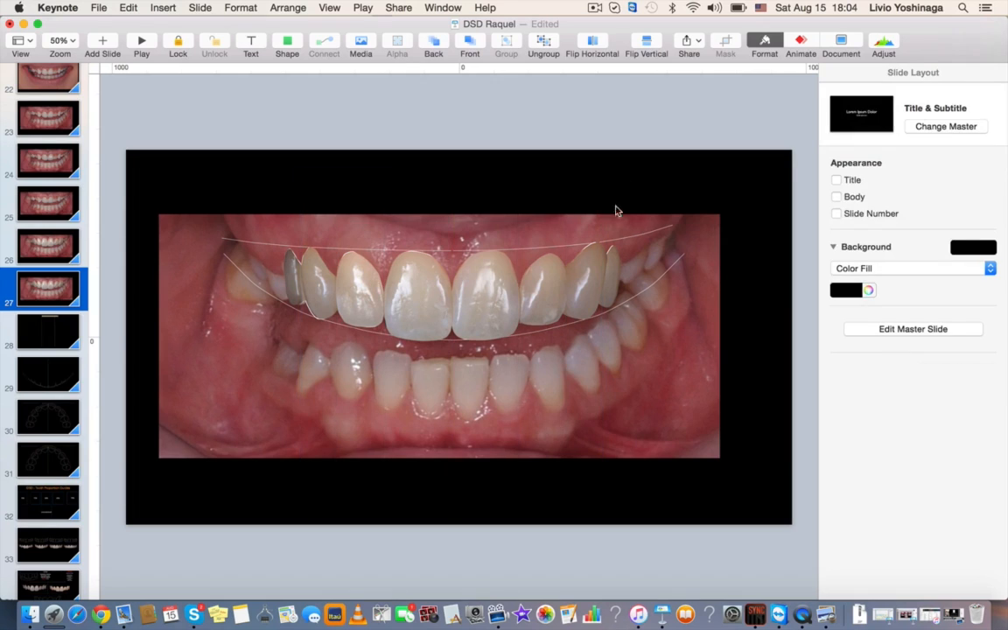
Delete the gingival and incisal smile curve lines from slide 27.
{"action": "left_click", "coordinate": [643, 237]}
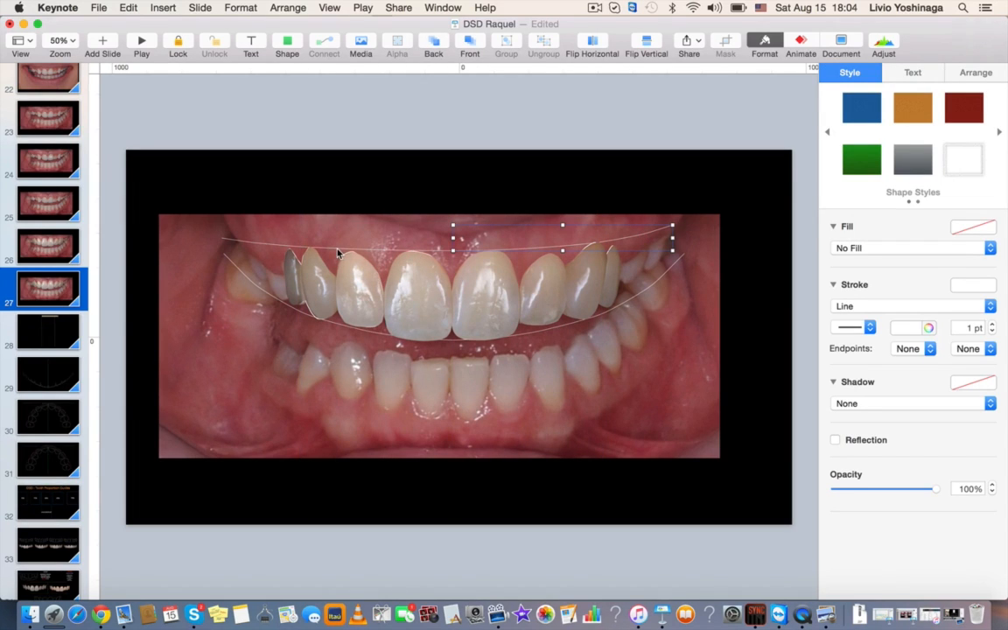
{"action": "left_click", "coordinate": [341, 326], "text": "shift"}
{"action": "left_click", "coordinate": [342, 326], "text": "shift"}
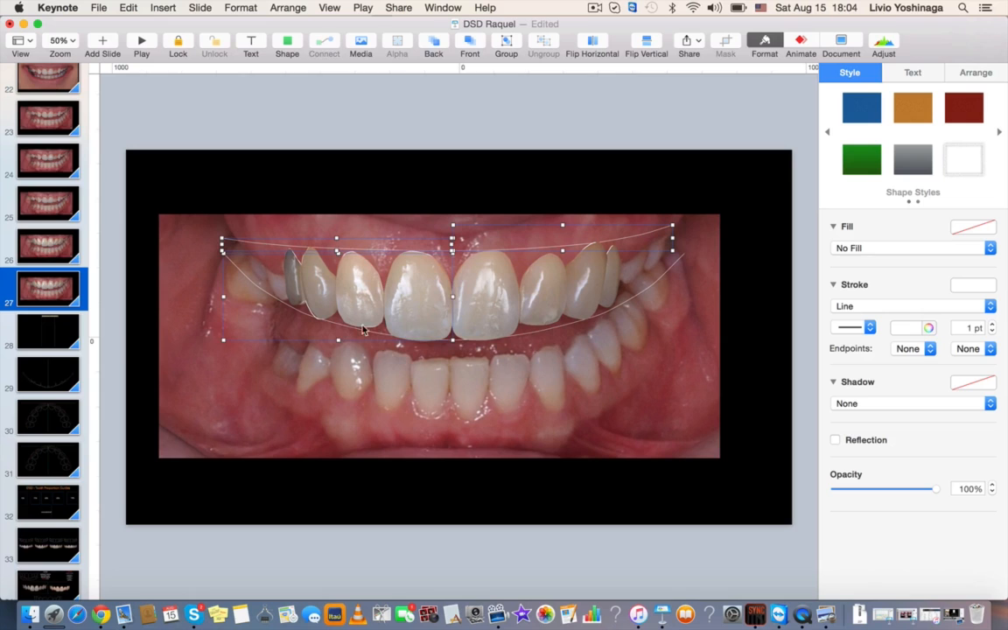
{"action": "key", "text": "Delete"}
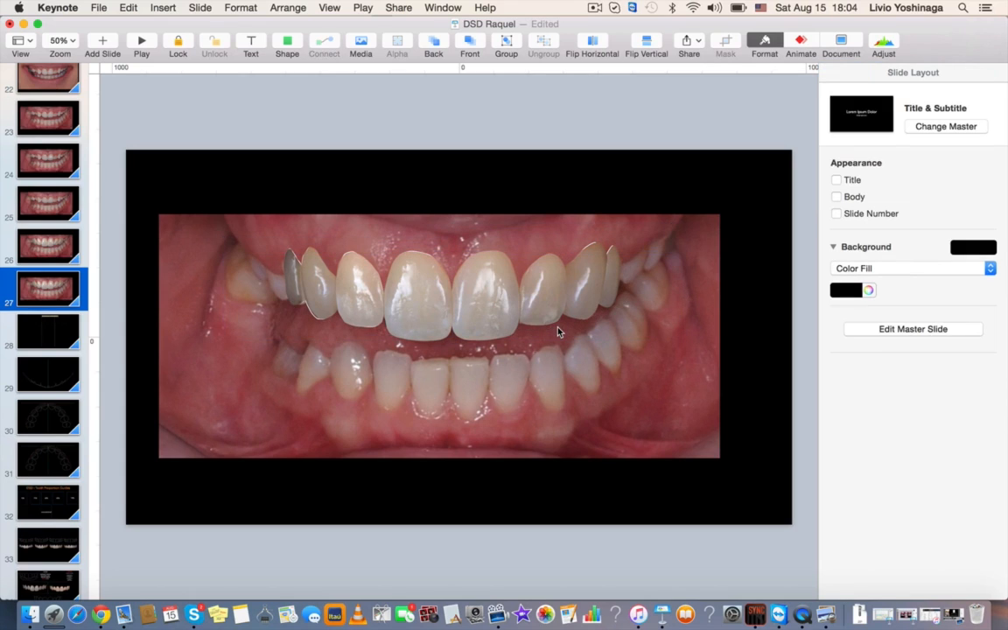
Send all eight upper tooth images behind the intraoral photo so that only the tooth outlines remain in front.
{"action": "left_click", "coordinate": [292, 269]}
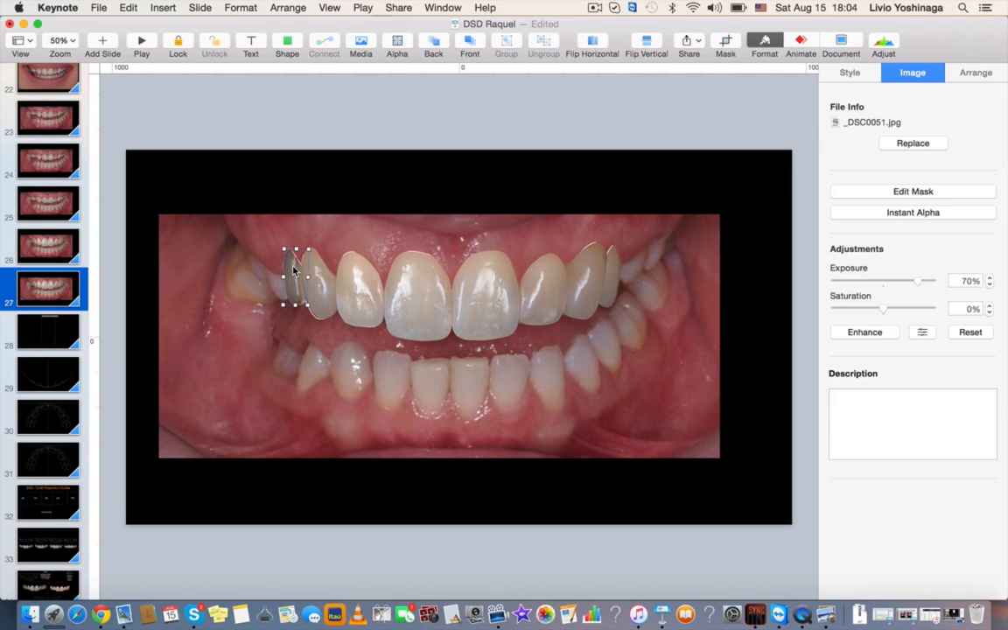
{"action": "left_click", "coordinate": [358, 287], "text": "shift"}
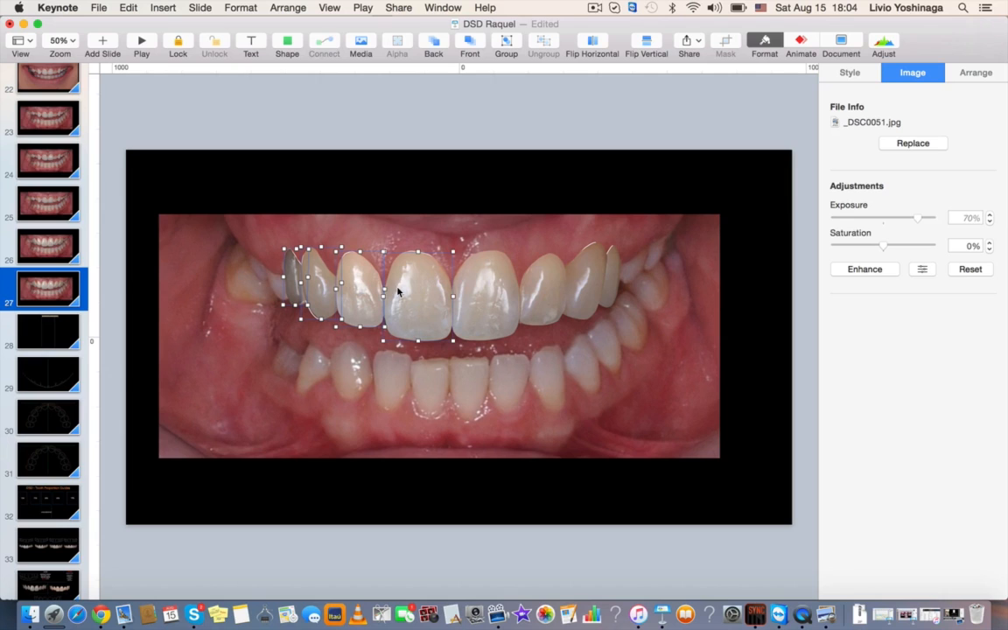
{"action": "left_click", "coordinate": [398, 289], "text": "shift"}
{"action": "left_click", "coordinate": [538, 292], "text": "shift"}
{"action": "left_click", "coordinate": [610, 280], "text": "shift"}
{"action": "right_click", "coordinate": [613, 278]}
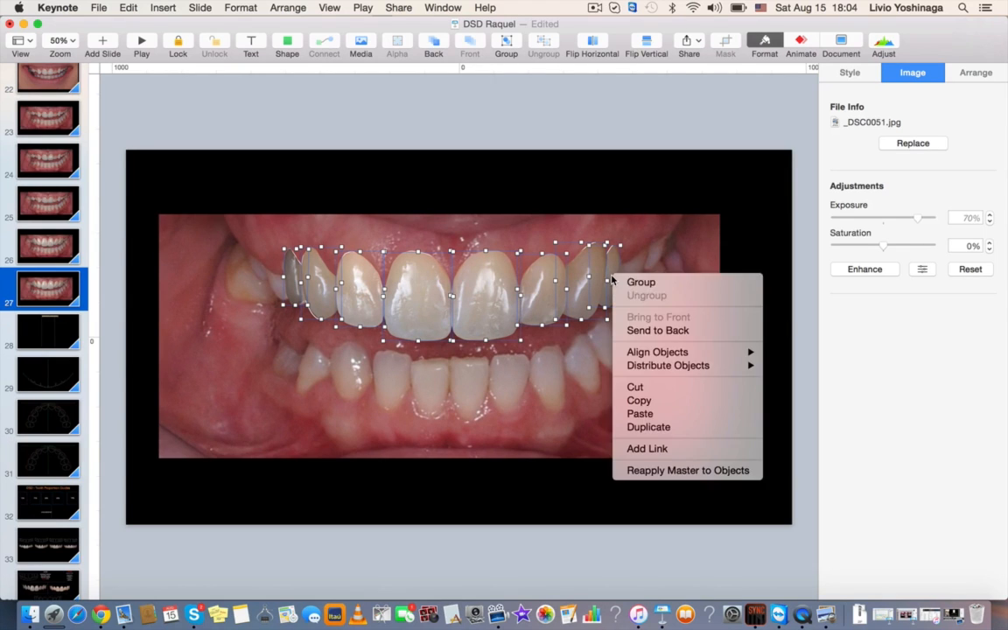
{"action": "left_click", "coordinate": [650, 332]}
{"action": "left_click", "coordinate": [551, 178]}
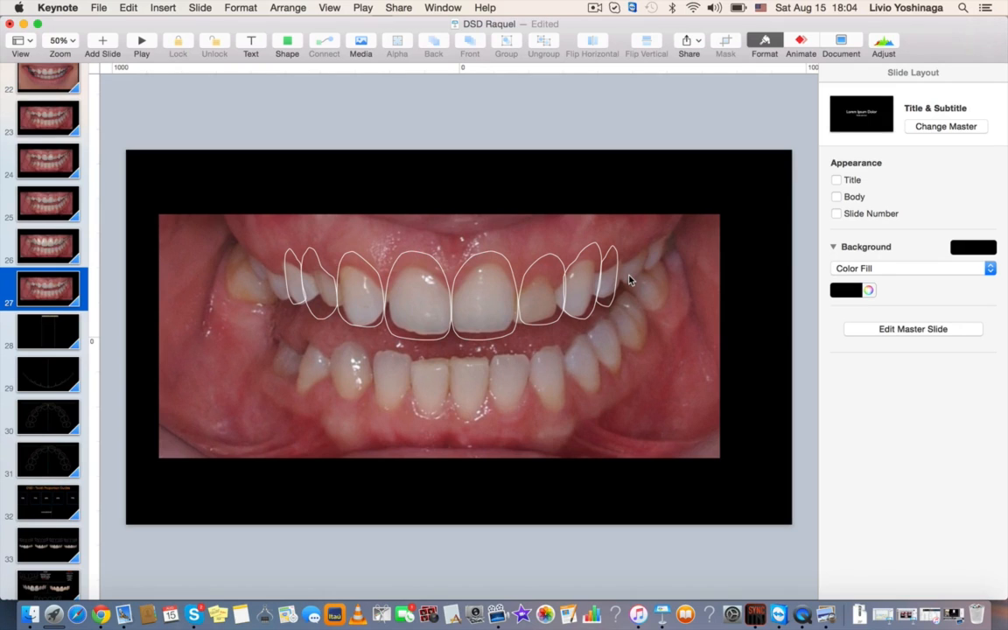
Select all the white tooth outlines on slide 27 and delete them.
{"action": "left_click", "coordinate": [55, 191]}
{"action": "left_click", "coordinate": [51, 298]}
{"action": "left_click", "coordinate": [294, 258]}
{"action": "left_click", "coordinate": [324, 274], "text": "shift"}
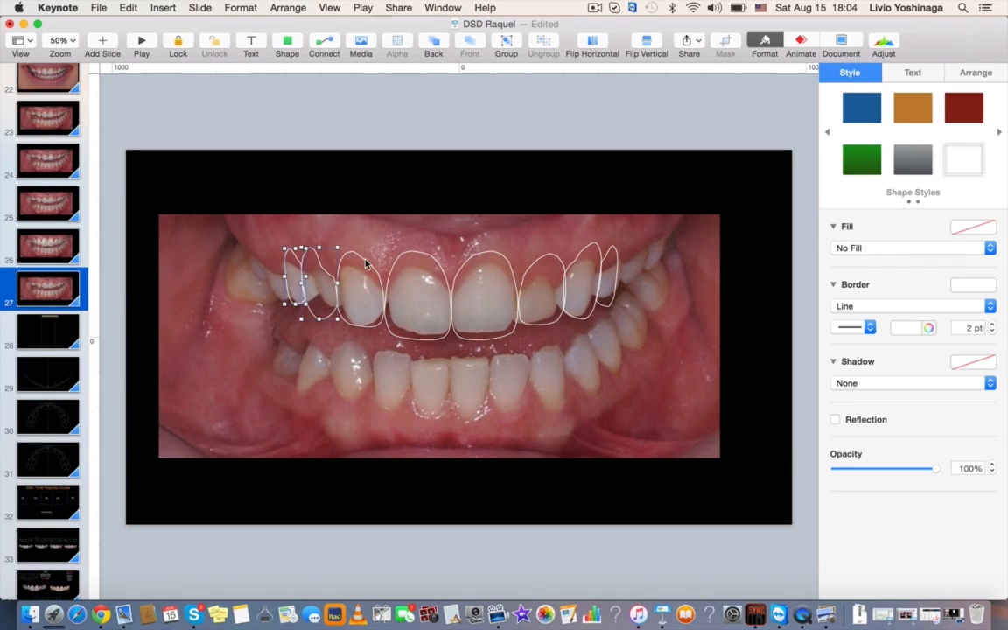
{"action": "left_click", "coordinate": [368, 265], "text": "shift"}
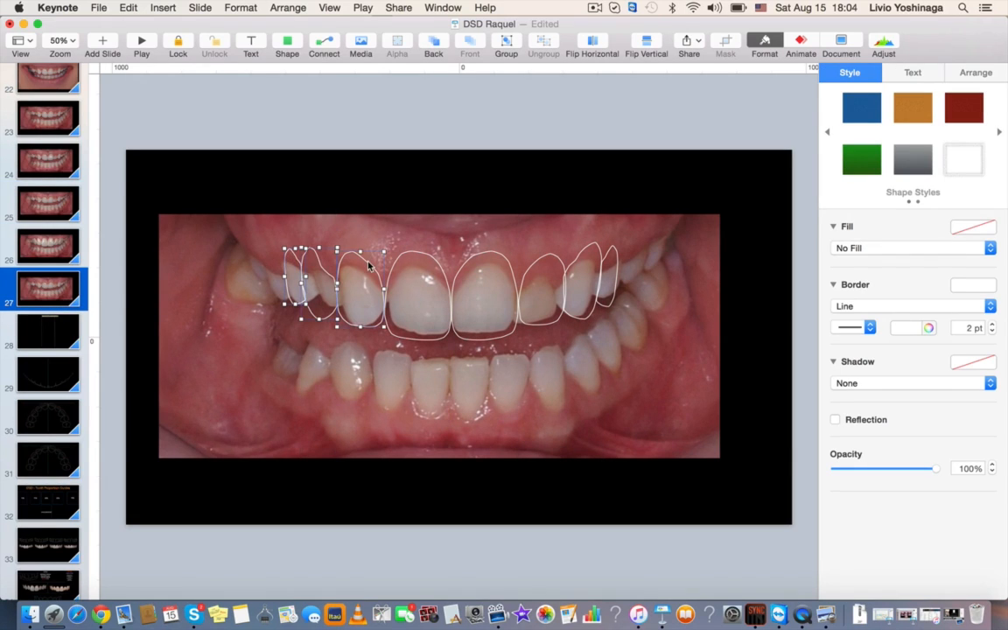
{"action": "left_click", "coordinate": [424, 258], "text": "shift"}
{"action": "left_click", "coordinate": [489, 259], "text": "shift"}
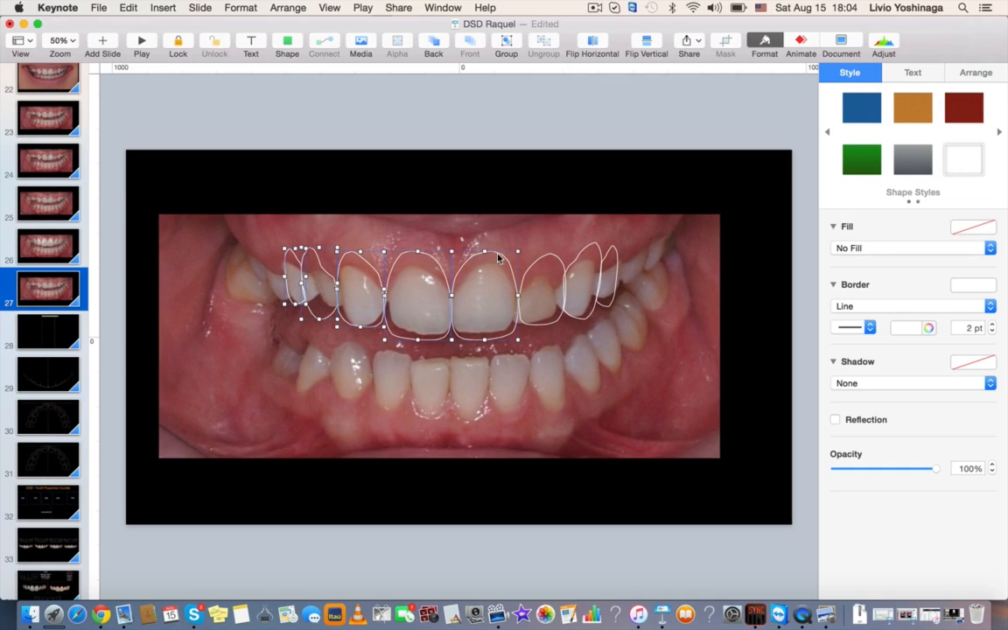
{"action": "left_click", "coordinate": [611, 251], "text": "shift"}
{"action": "key", "text": "Delete"}
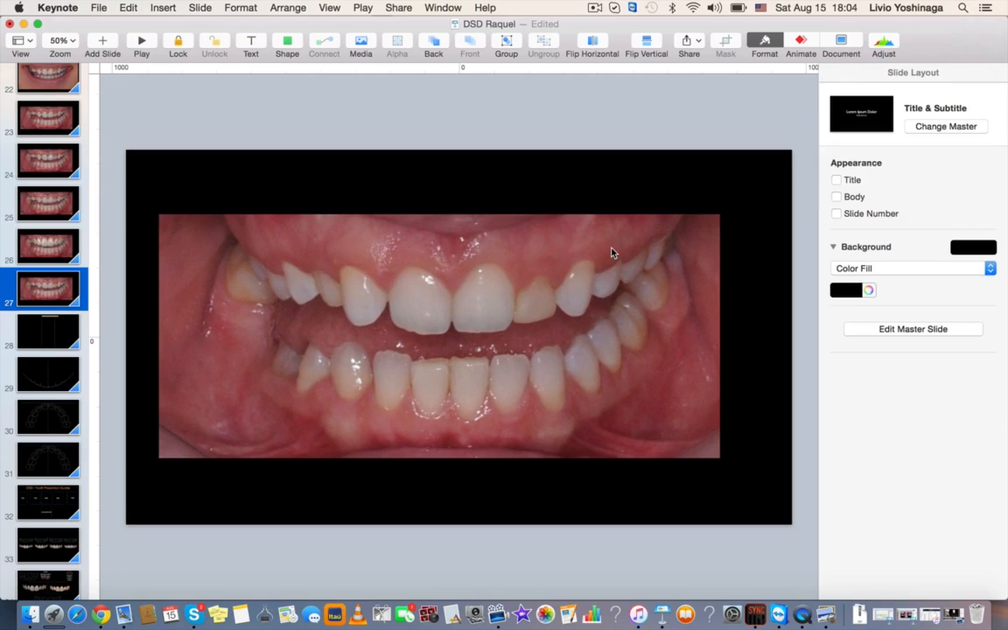
Send the intraoral photo to the back, behind the tooth images.
{"action": "left_click", "coordinate": [555, 258]}
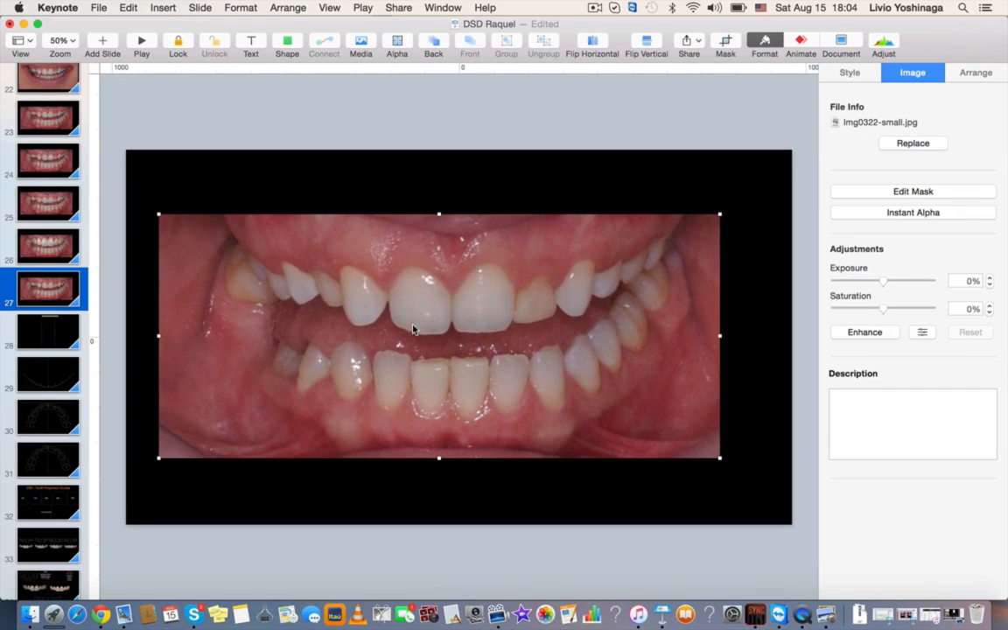
{"action": "right_click", "coordinate": [478, 269]}
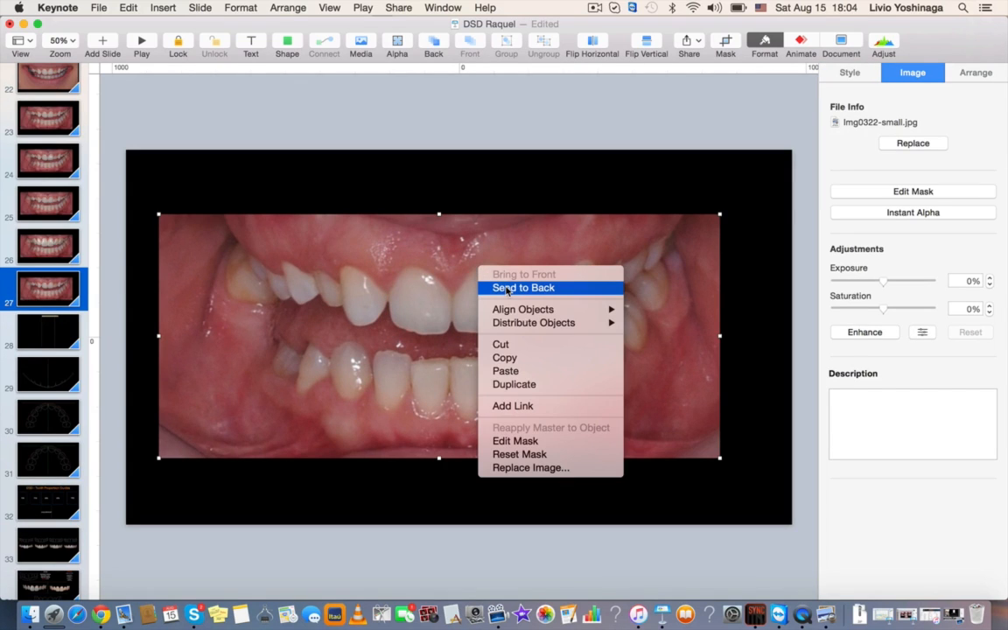
{"action": "left_click", "coordinate": [507, 289]}
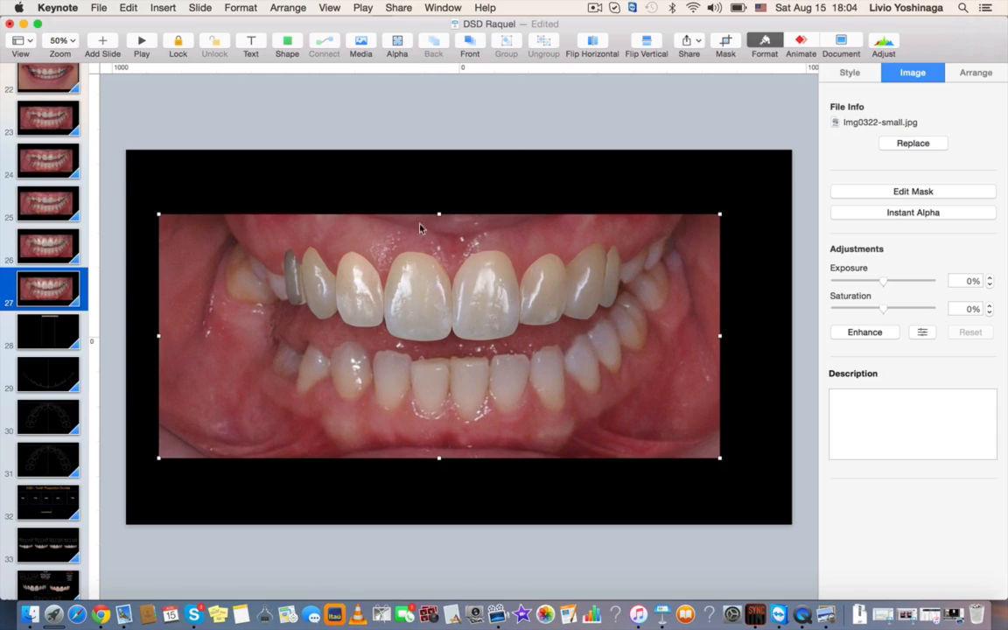
{"action": "left_click", "coordinate": [514, 180]}
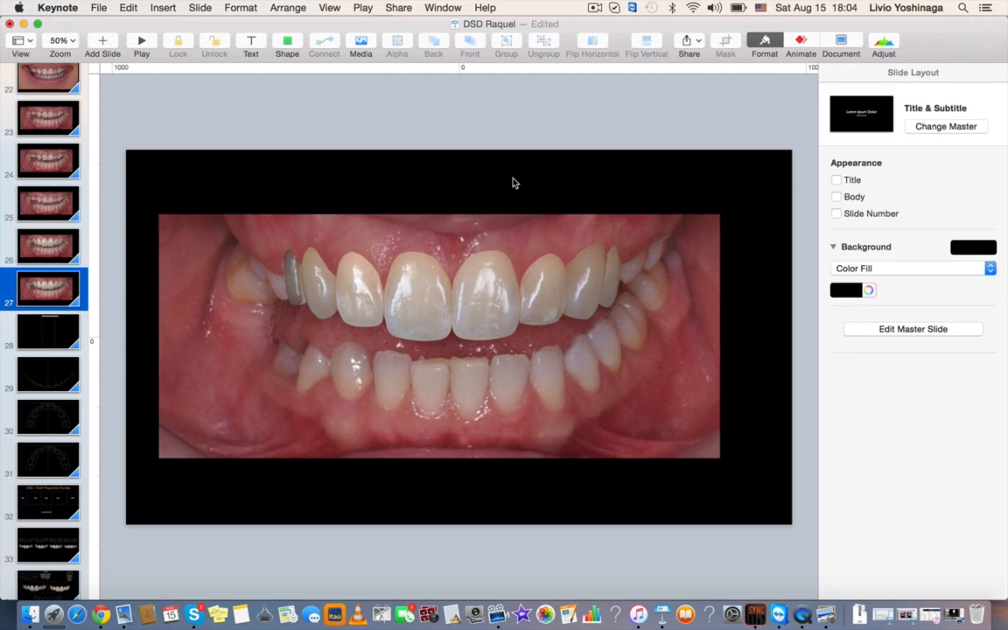
Duplicate slide 27 and delete the intraoral photo from the copy, keeping only the tooth images.
{"action": "left_click", "coordinate": [48, 293]}
{"action": "key", "text": "super+d"}
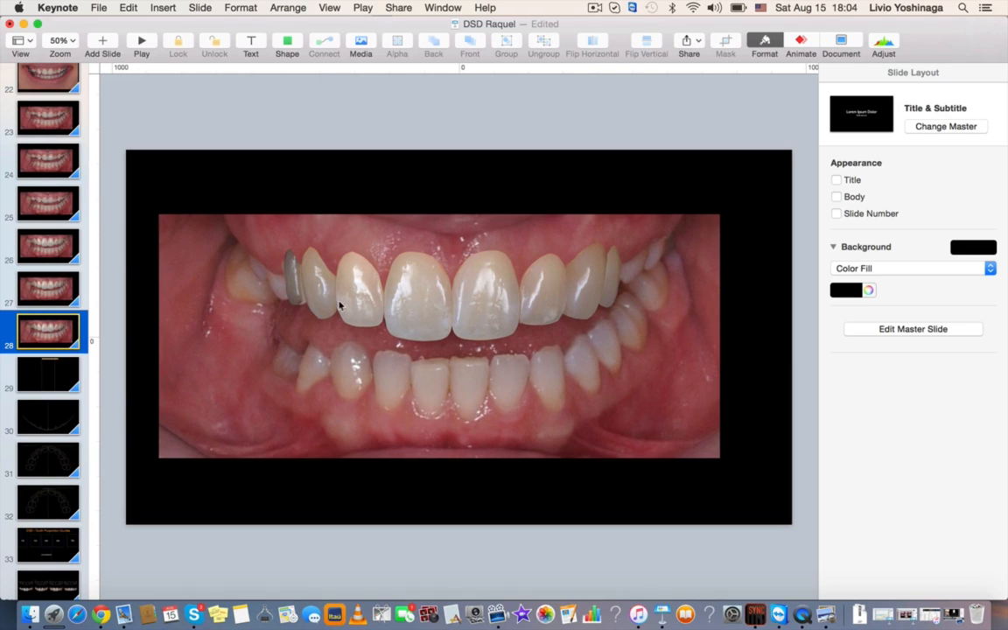
{"action": "left_click", "coordinate": [211, 247]}
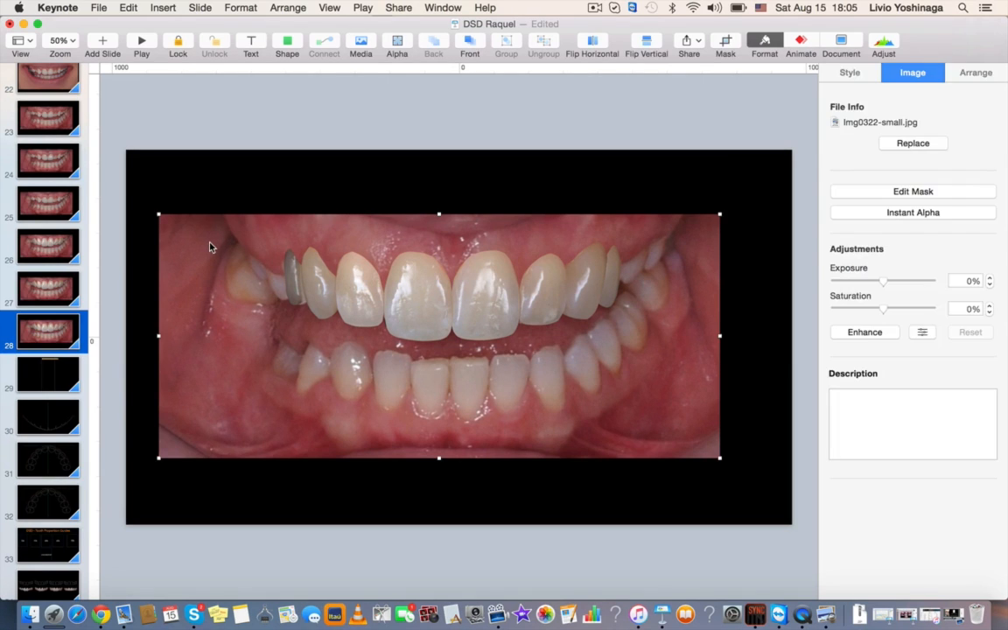
{"action": "key", "text": "Delete"}
Ungroup the smile photo and guides on slide 22 and copy only the smile photo.
{"action": "scroll", "coordinate": [41, 169], "scroll_direction": "up", "scroll_amount": 2}
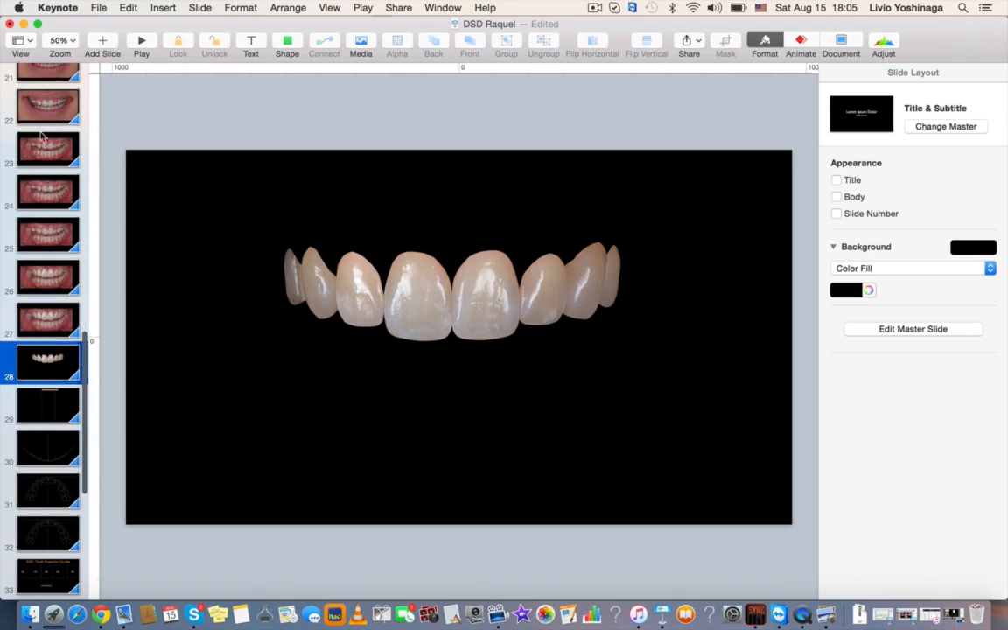
{"action": "left_click", "coordinate": [39, 104]}
{"action": "left_click", "coordinate": [187, 192]}
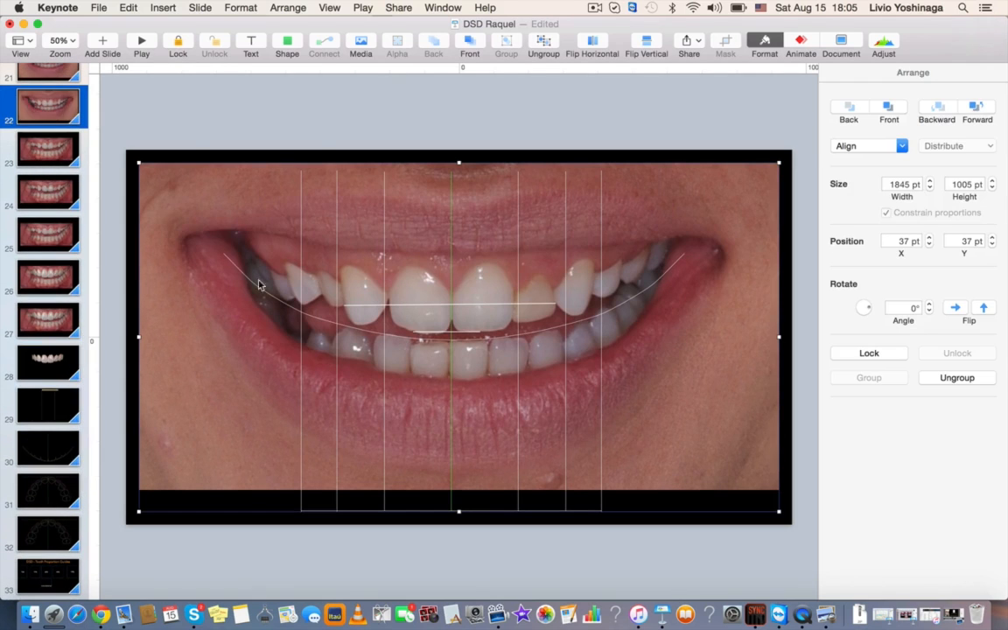
{"action": "right_click", "coordinate": [201, 201]}
{"action": "left_click", "coordinate": [222, 221]}
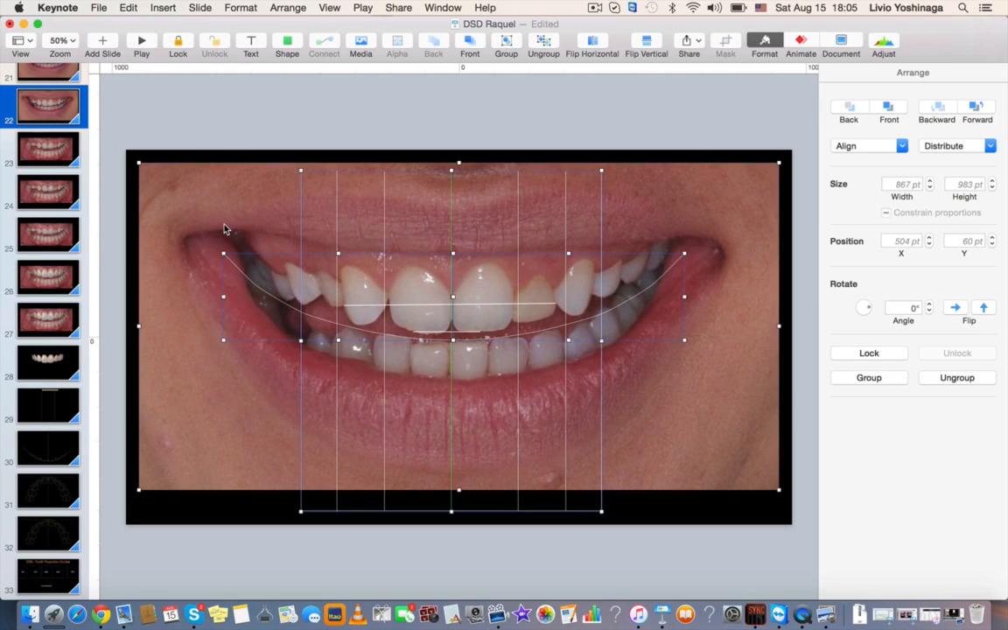
{"action": "left_click", "coordinate": [203, 126]}
{"action": "left_click", "coordinate": [194, 198]}
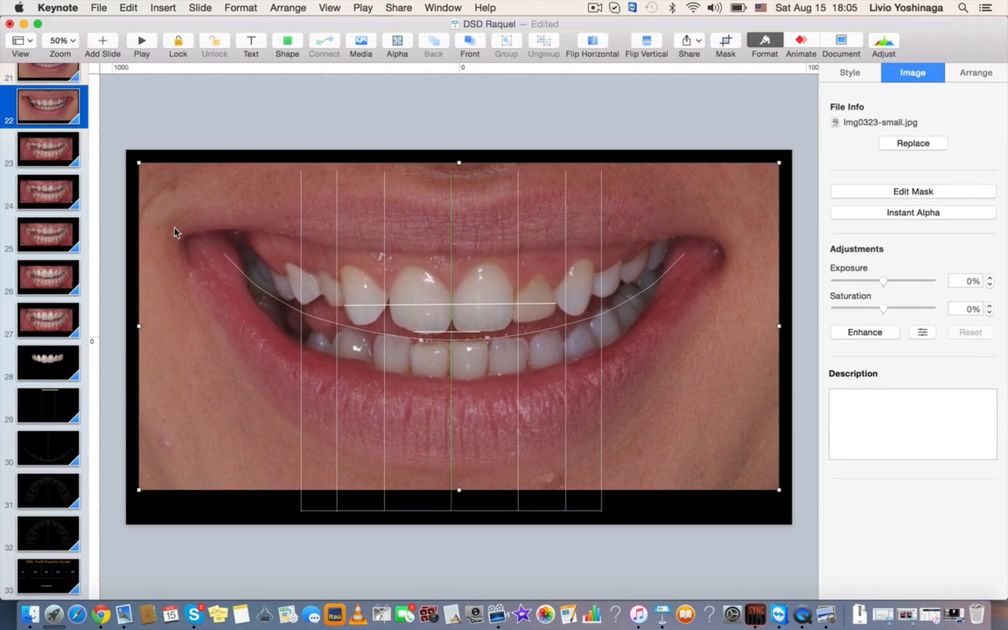
{"action": "key", "text": "super+c"}
Paste the smile photo onto slide 28 and send it to the back, behind the tooth images.
{"action": "left_click", "coordinate": [49, 140]}
{"action": "left_click", "coordinate": [44, 109]}
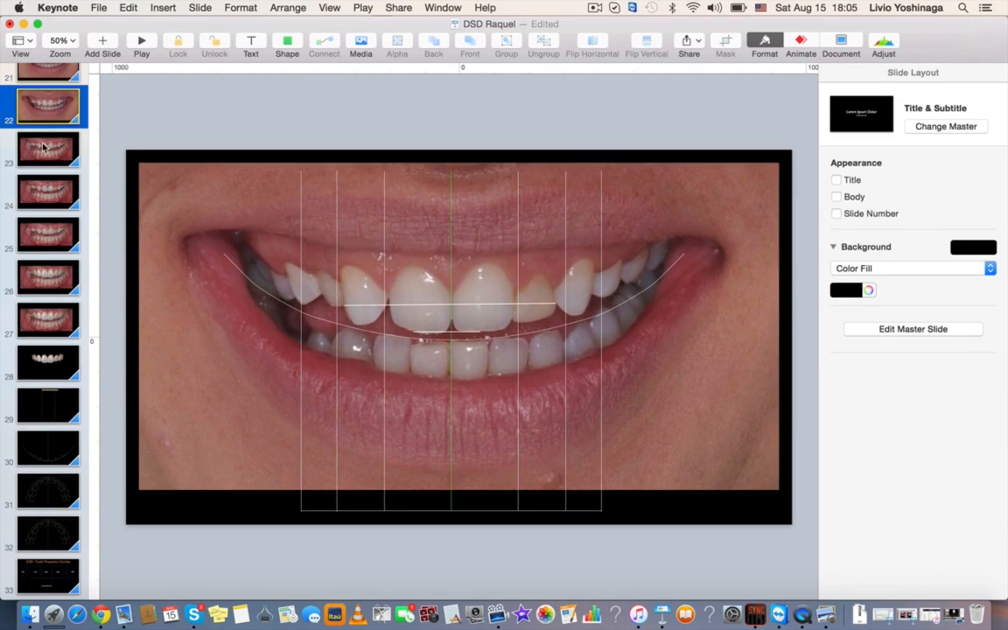
{"action": "left_click", "coordinate": [41, 136]}
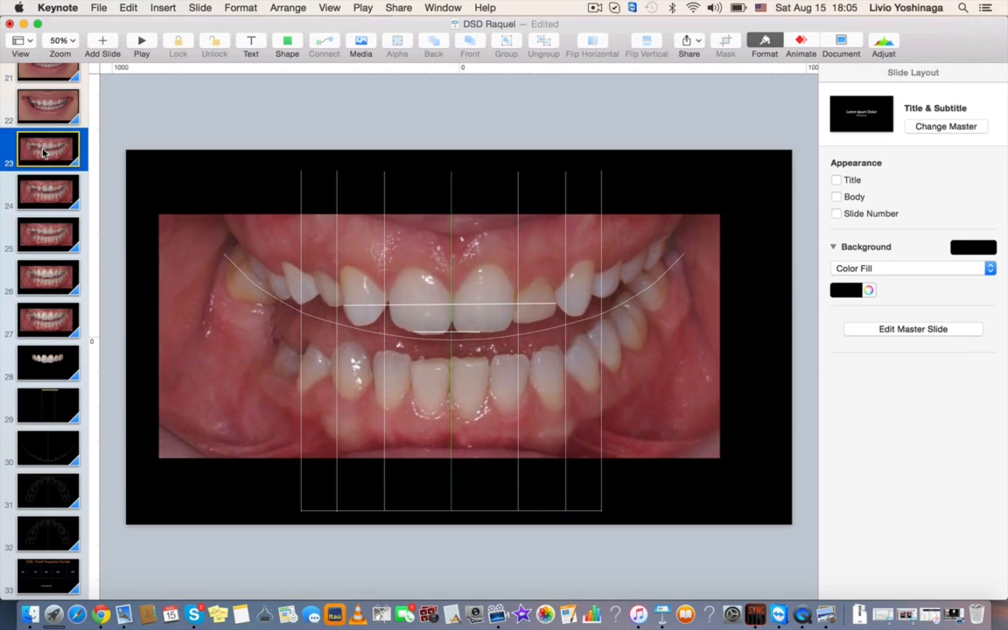
{"action": "left_click", "coordinate": [45, 308]}
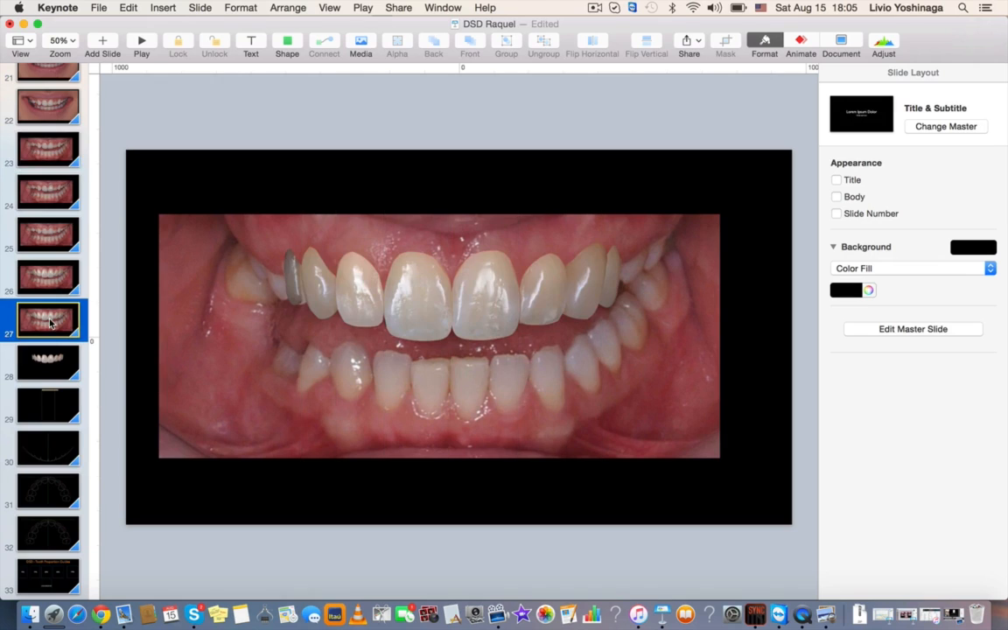
{"action": "left_click", "coordinate": [54, 368]}
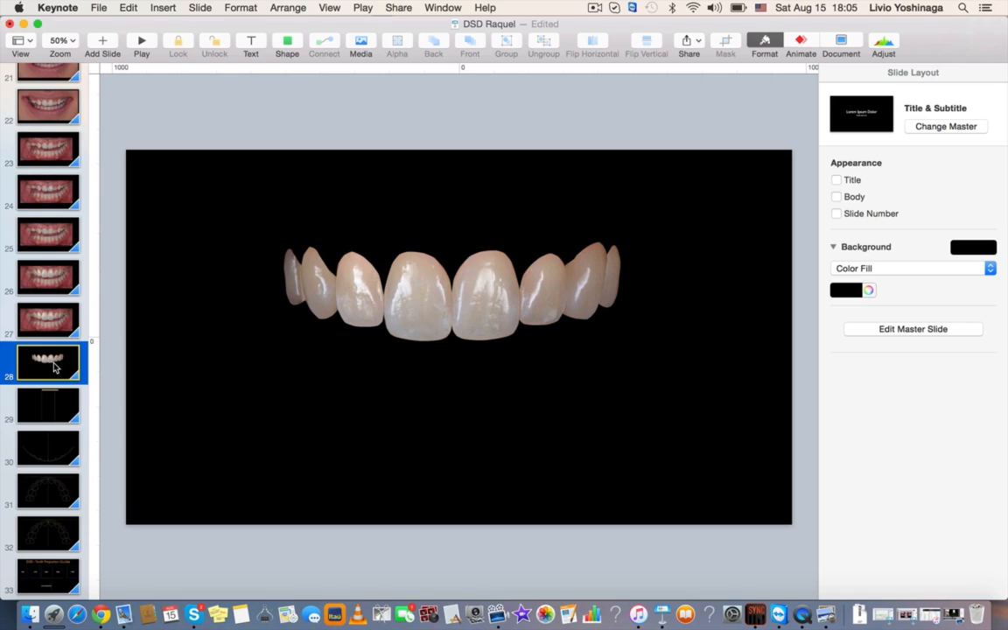
{"action": "key", "text": "super+v"}
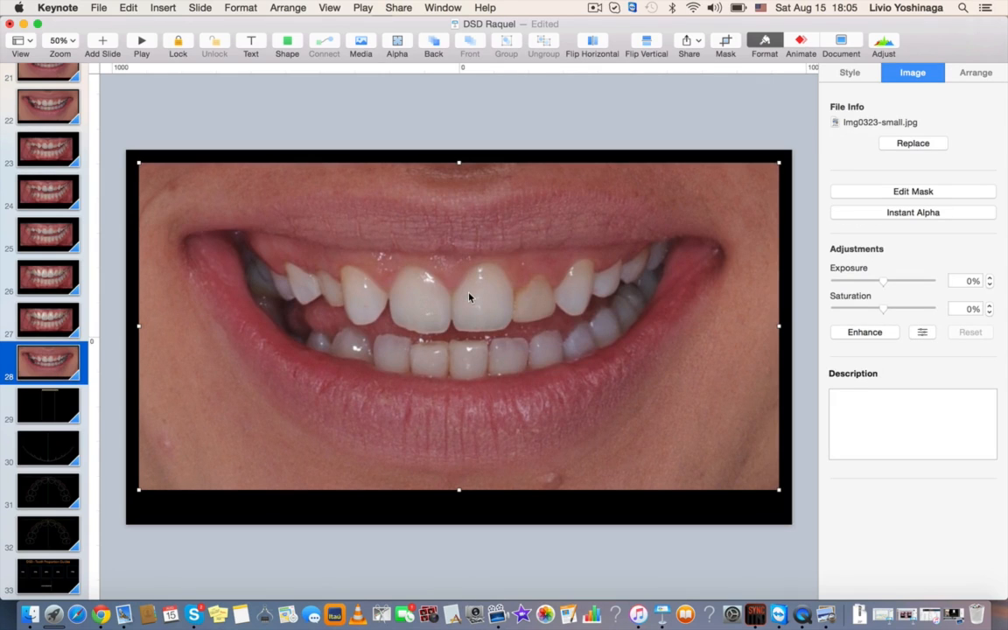
{"action": "right_click", "coordinate": [469, 297]}
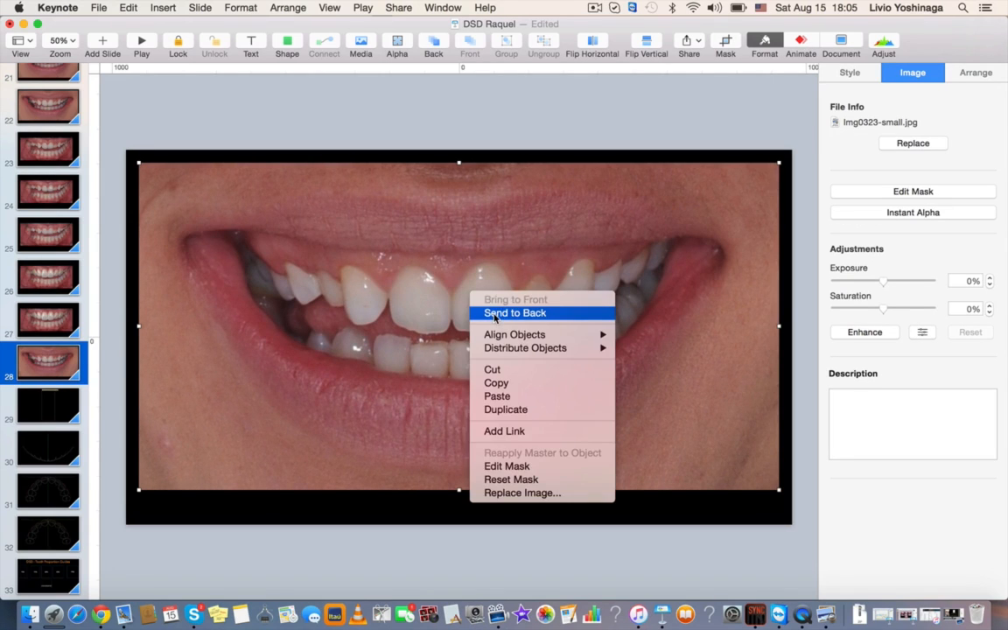
{"action": "left_click", "coordinate": [495, 313]}
{"action": "left_click", "coordinate": [555, 130]}
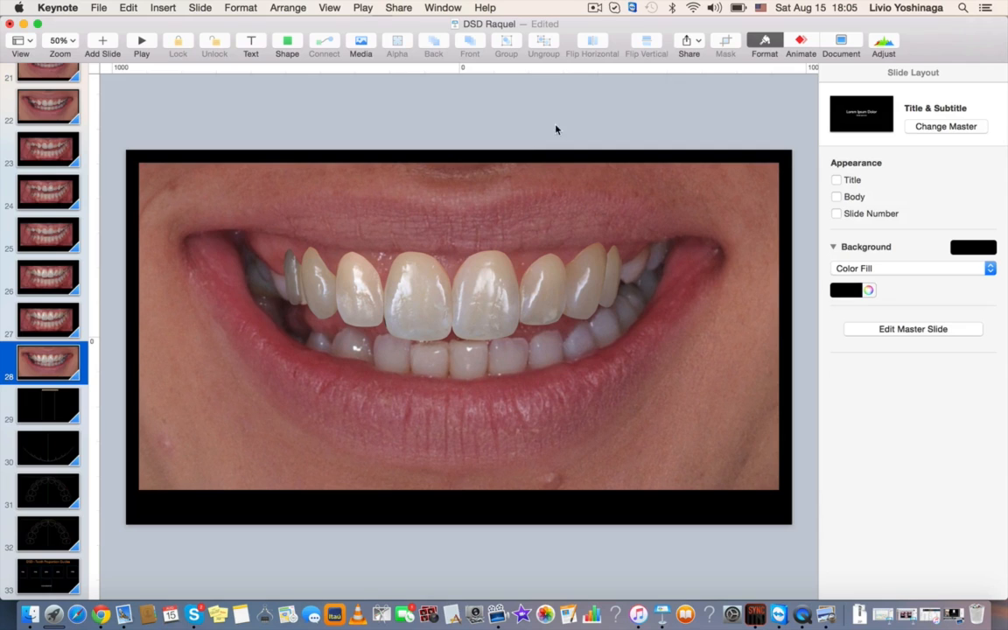
Duplicate slide 28 and group the smile photo with all the tooth images on the copy.
{"action": "left_click", "coordinate": [73, 364]}
{"action": "key", "text": "super+d"}
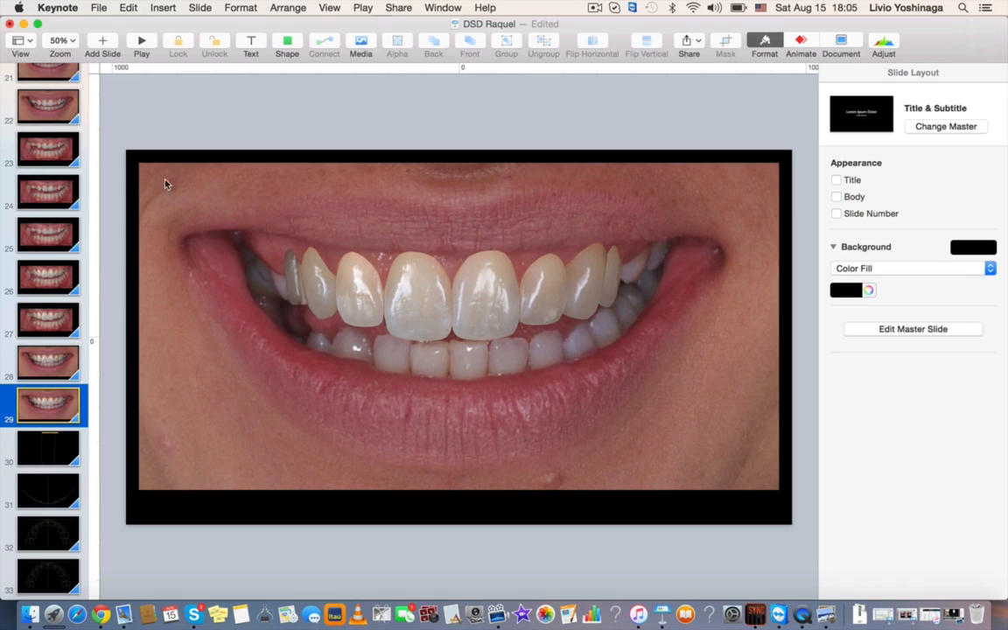
{"action": "left_click_drag", "start_coordinate": [116, 133], "coordinate": [807, 526]}
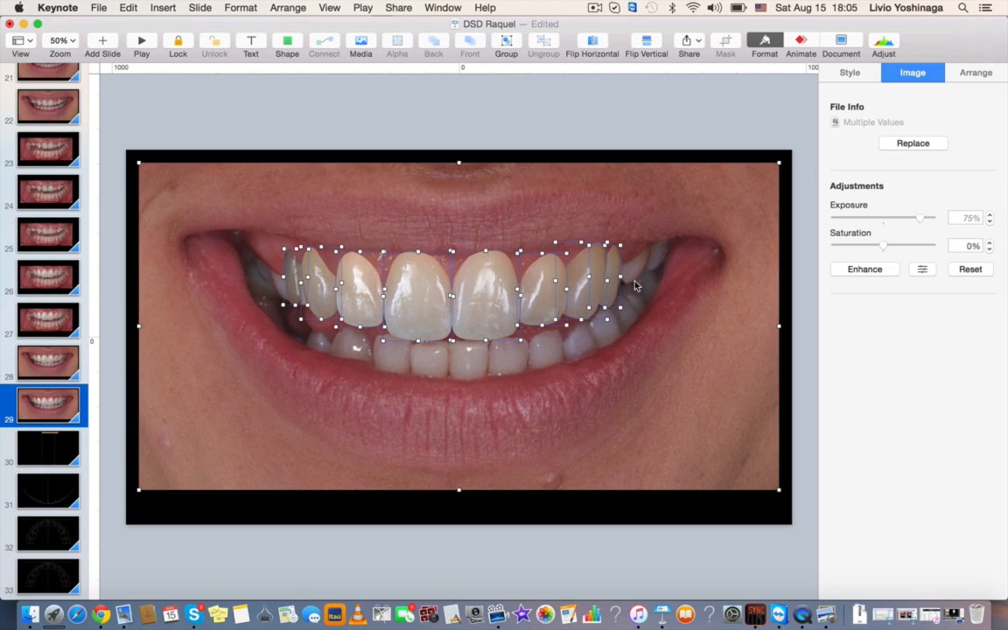
{"action": "right_click", "coordinate": [433, 187]}
{"action": "left_click", "coordinate": [445, 190]}
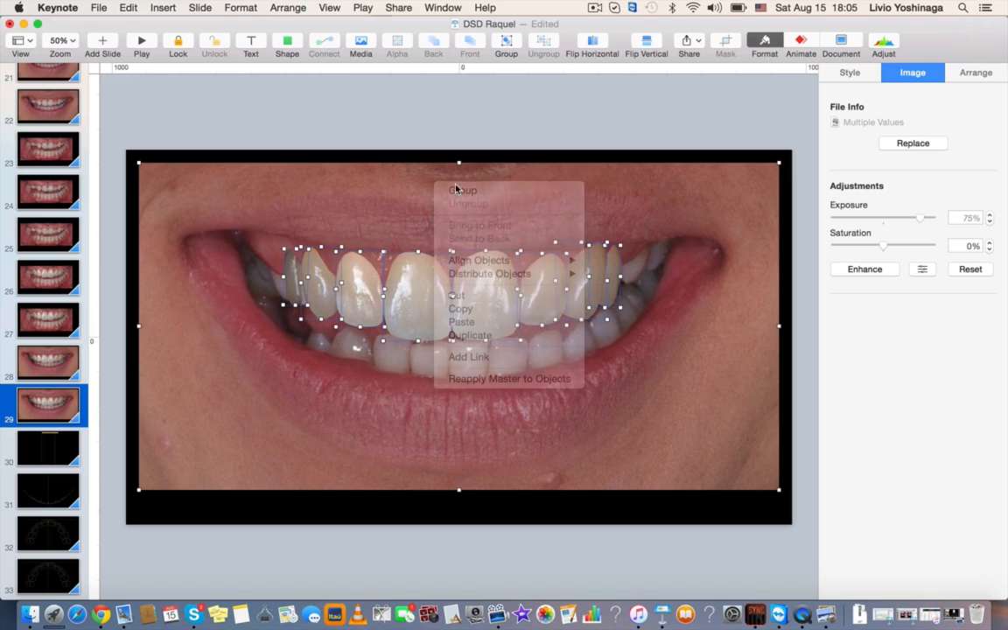
Shrink the grouped smile and tooth images on slide 29 to about 394 × 202 pt, place them in the slide's lower-right area and ungroup them.
{"action": "left_click_drag", "start_coordinate": [456, 164], "coordinate": [460, 421]}
{"action": "left_click_drag", "start_coordinate": [466, 470], "coordinate": [632, 446]}
{"action": "right_click", "coordinate": [636, 393]}
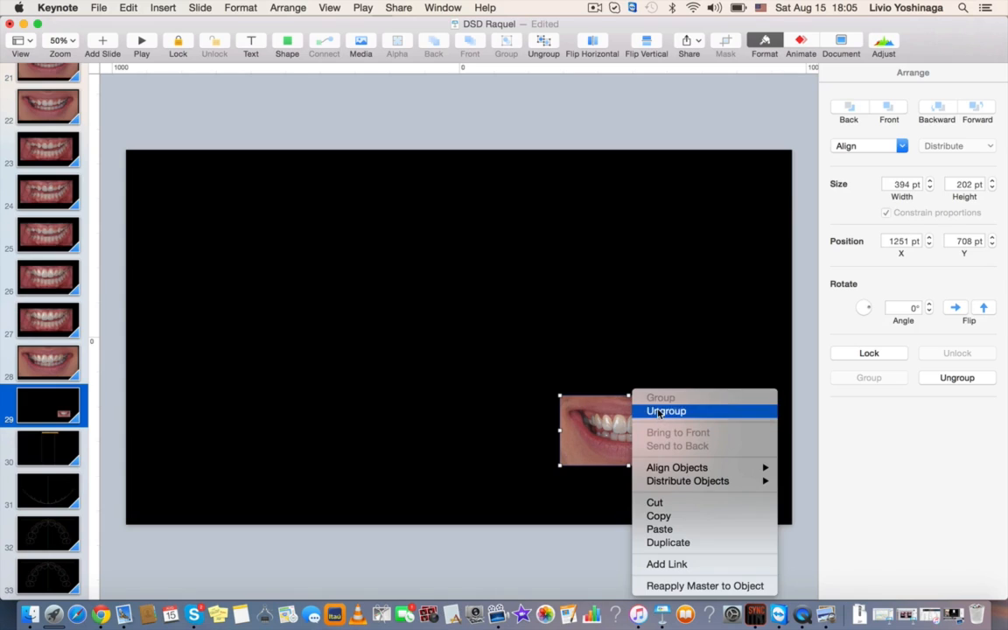
{"action": "left_click", "coordinate": [566, 424]}
{"action": "left_click", "coordinate": [453, 425]}
Expand the smile photo's mask in all four directions until the whole face fills the right half of slide 29.
{"action": "left_click", "coordinate": [573, 462]}
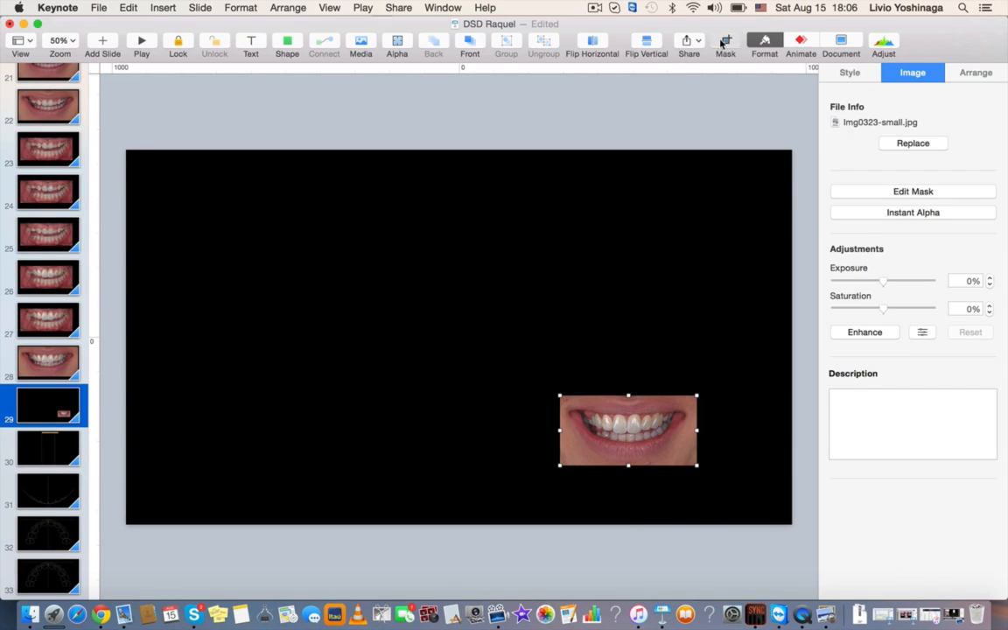
{"action": "left_click", "coordinate": [724, 41]}
{"action": "left_click_drag", "start_coordinate": [626, 398], "coordinate": [632, 150]}
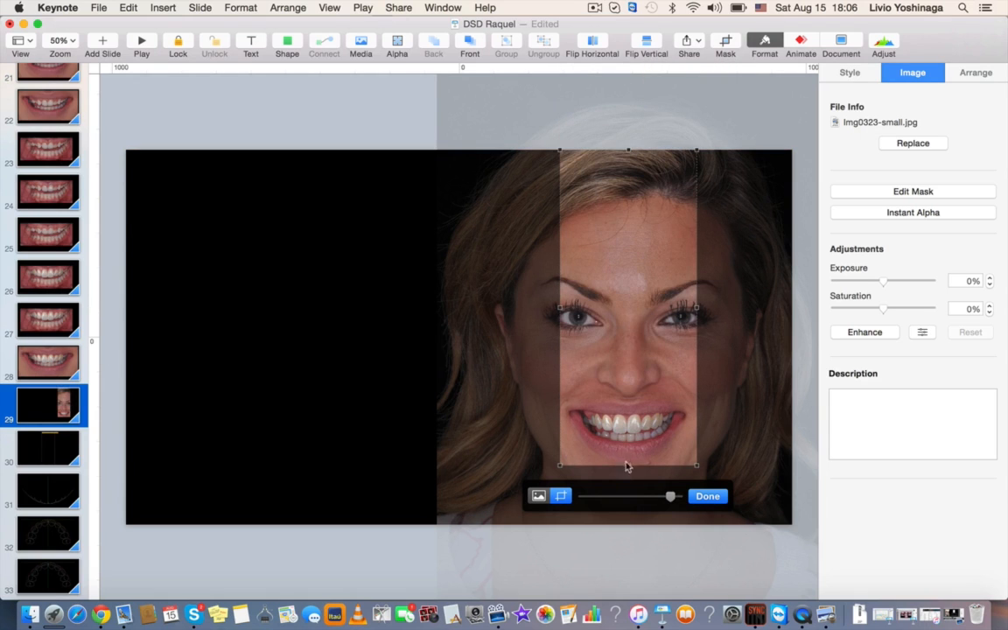
{"action": "left_click_drag", "start_coordinate": [625, 468], "coordinate": [626, 534]}
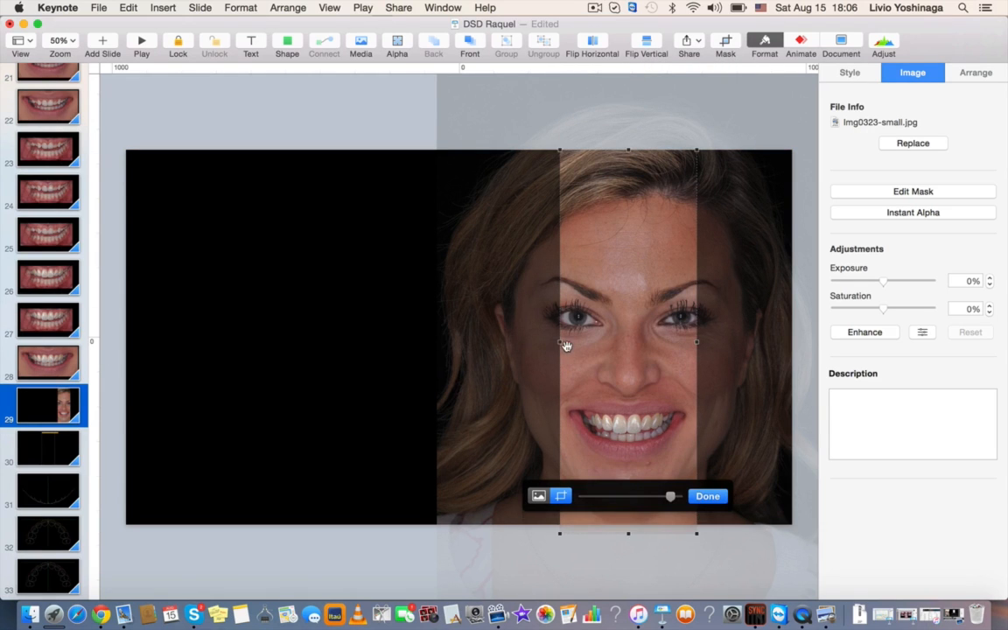
{"action": "left_click_drag", "start_coordinate": [558, 345], "coordinate": [459, 341]}
{"action": "left_click_drag", "start_coordinate": [695, 343], "coordinate": [795, 341]}
{"action": "left_click", "coordinate": [322, 332]}
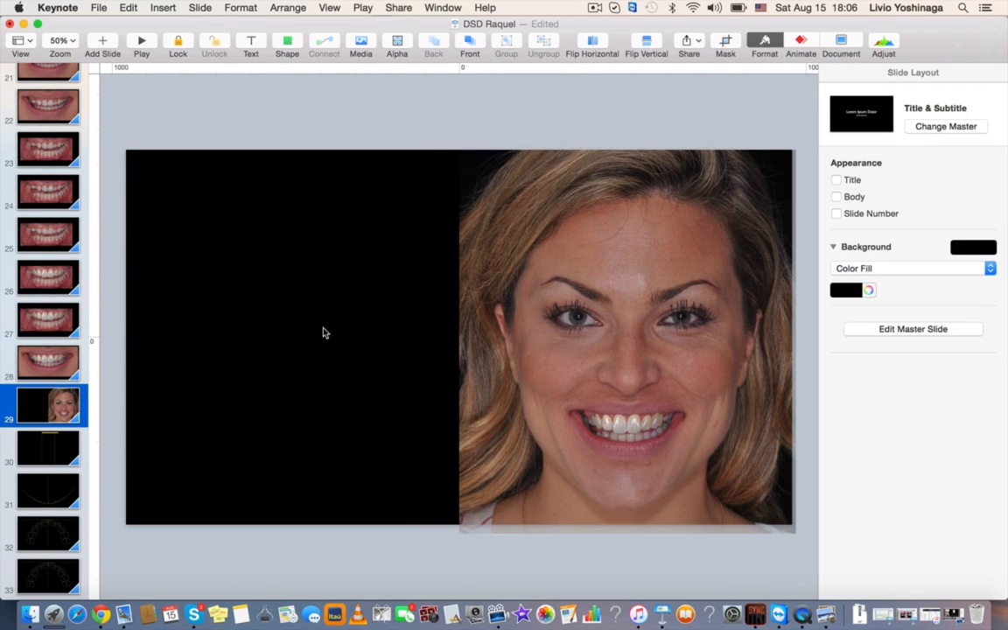
Duplicate the face photo onto the left half of slide 29 for a before-and-after comparison and preview it as a slideshow.
{"action": "left_click", "coordinate": [470, 181]}
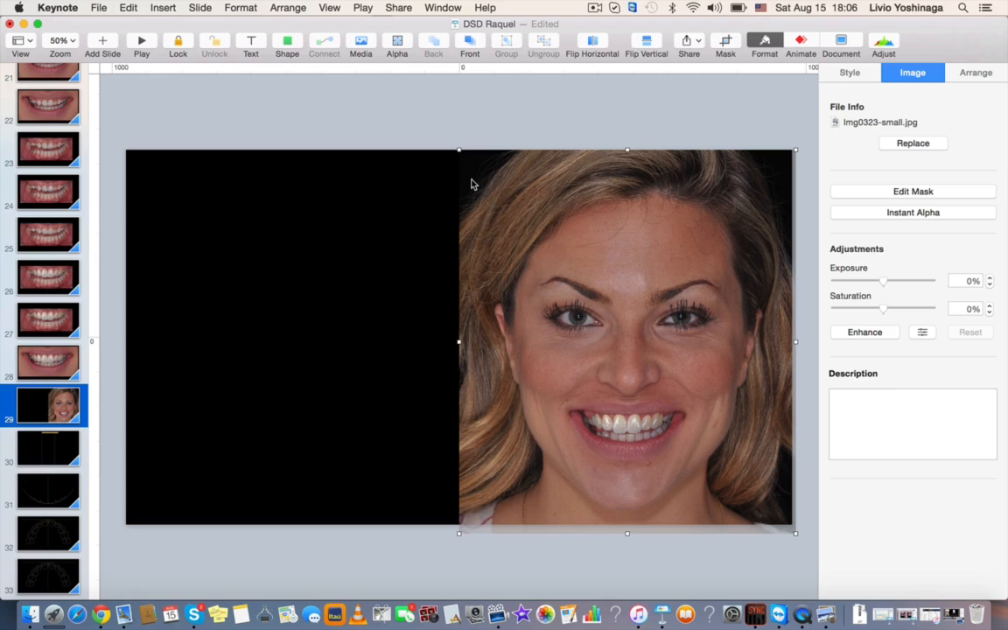
{"action": "key", "text": "super+d"}
{"action": "left_click_drag", "start_coordinate": [582, 190], "coordinate": [335, 188]}
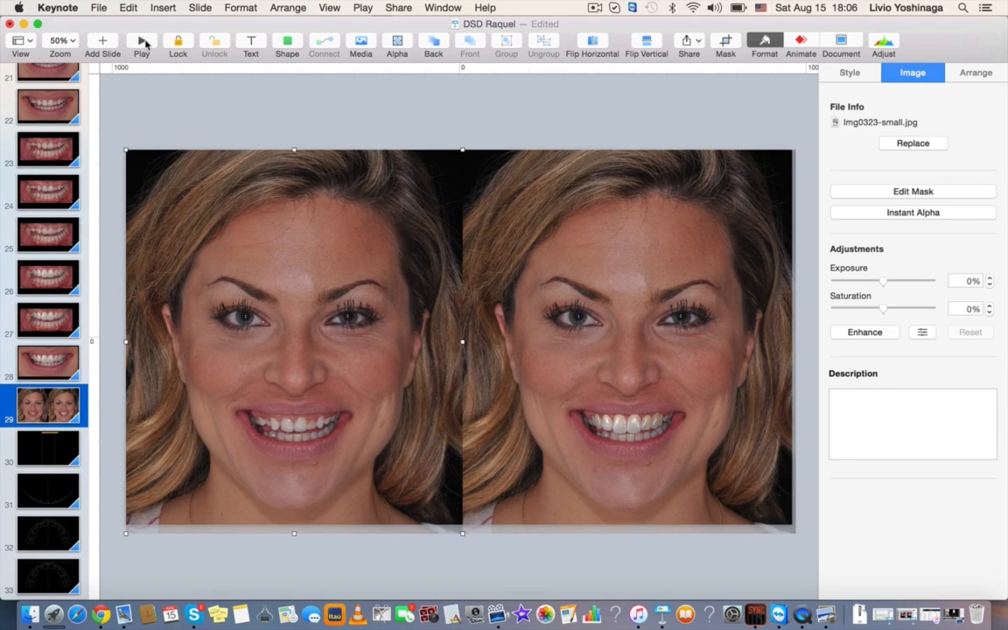
{"action": "left_click", "coordinate": [139, 40]}
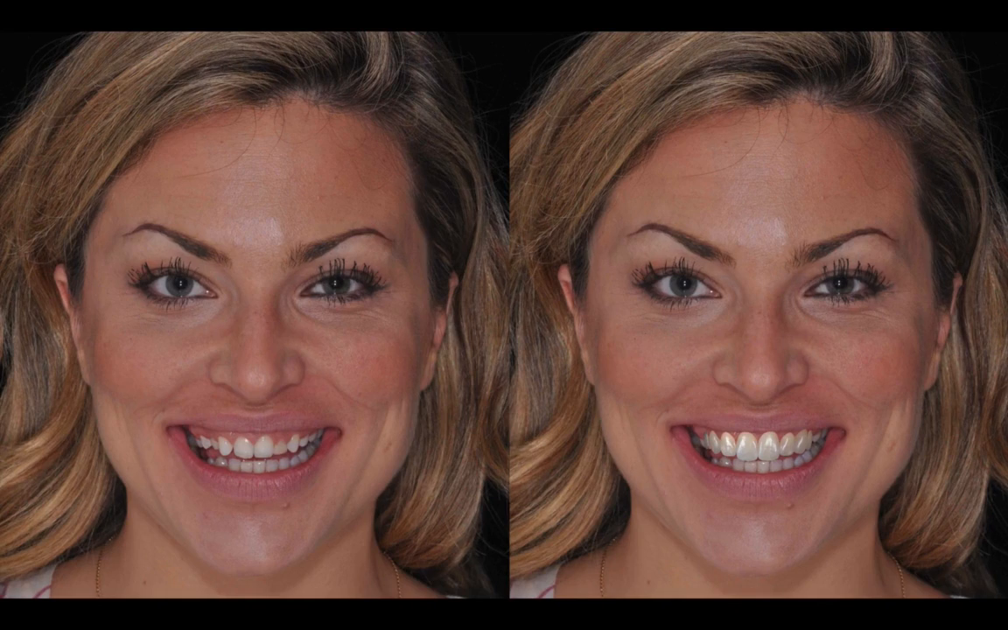
{"action": "key", "text": "Escape"}
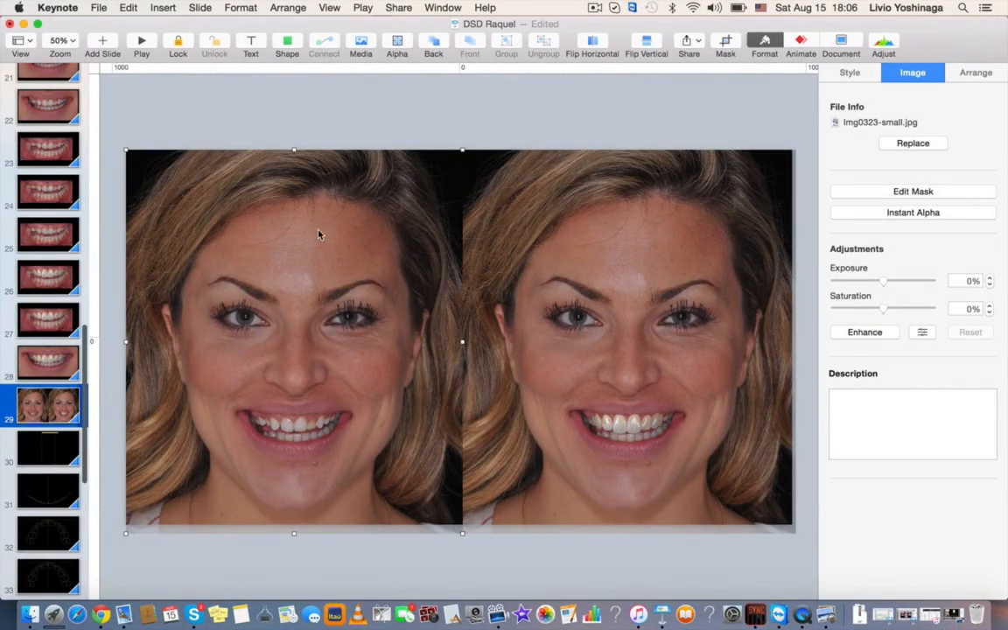
Copy the 20 mm ruler from slide 30 to slide 25 and place it along the intraoral photo's upper edge.
{"action": "left_click", "coordinate": [50, 224]}
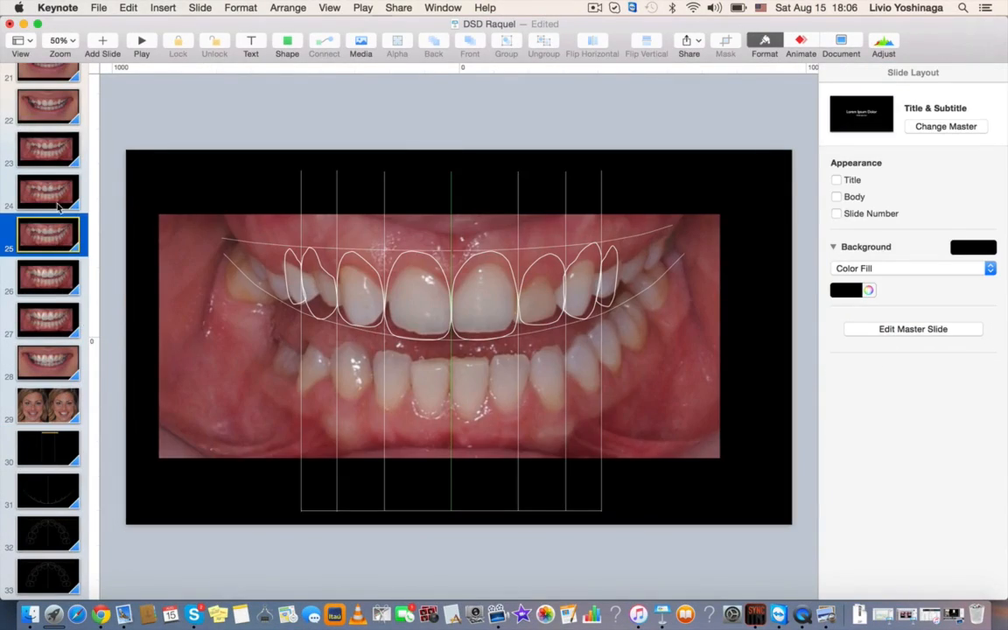
{"action": "left_click", "coordinate": [45, 441]}
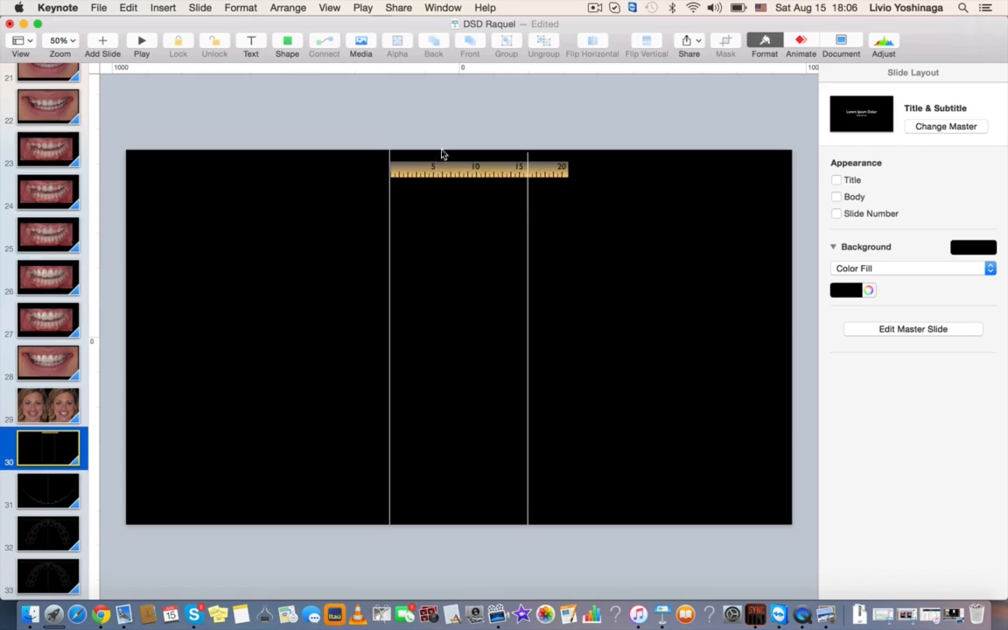
{"action": "left_click", "coordinate": [469, 172]}
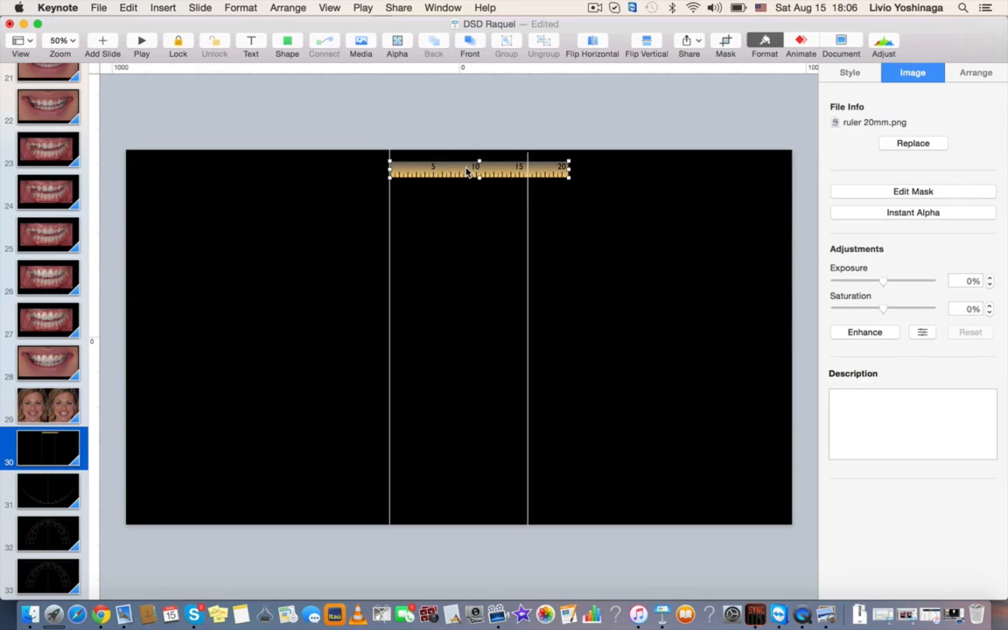
{"action": "left_click", "coordinate": [54, 242]}
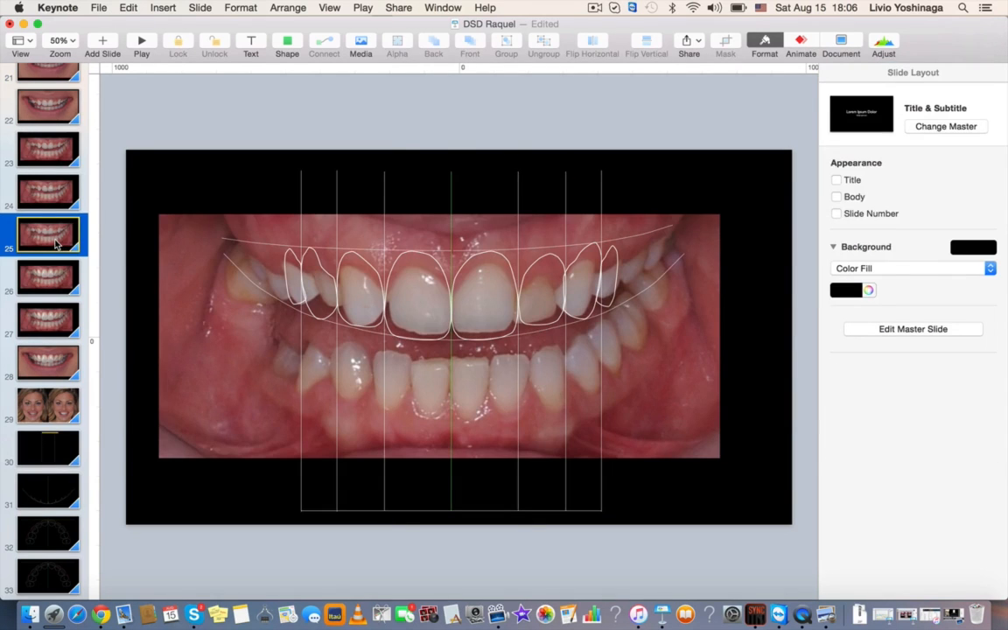
{"action": "key", "text": "cmd+v"}
{"action": "left_click_drag", "start_coordinate": [486, 175], "coordinate": [510, 210]}
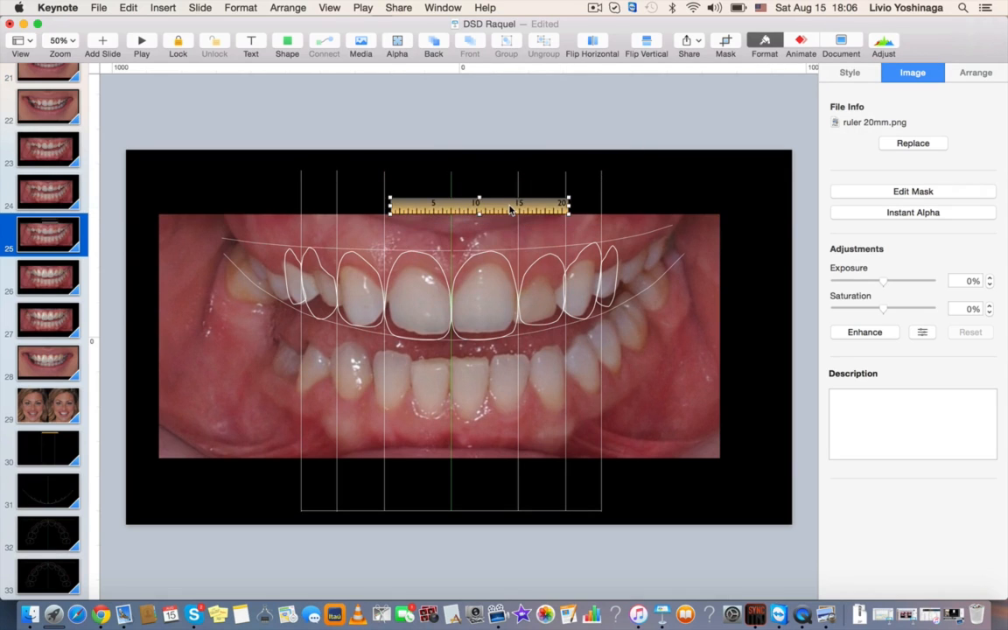
Move the ruler onto the upper central incisors and scale it down to calibrate it to the tooth width.
{"action": "scroll", "coordinate": [511, 209], "scroll_direction": "up", "scroll_amount": 5}
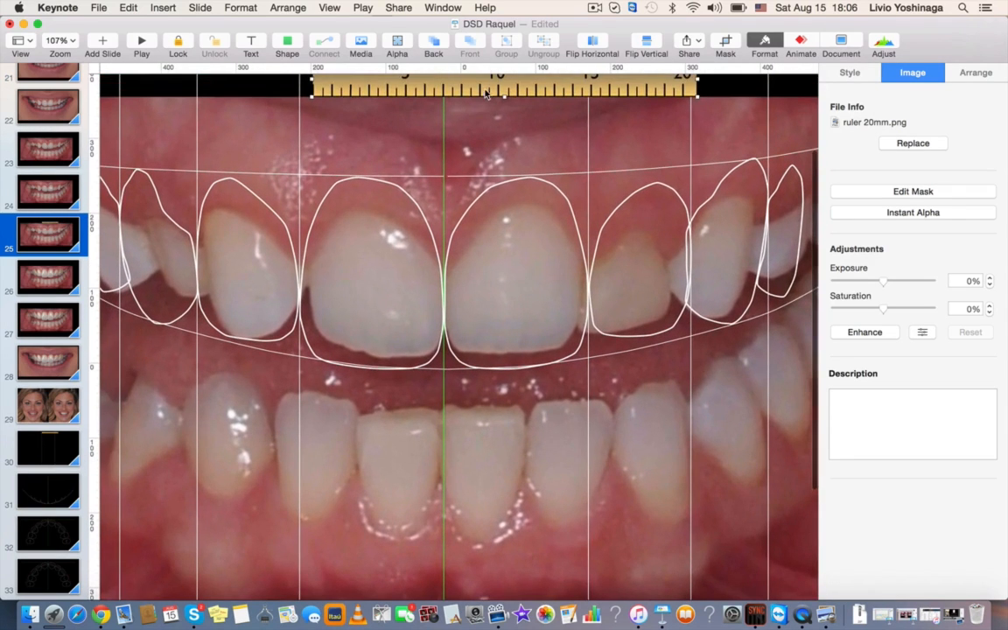
{"action": "left_click_drag", "start_coordinate": [439, 85], "coordinate": [451, 234]}
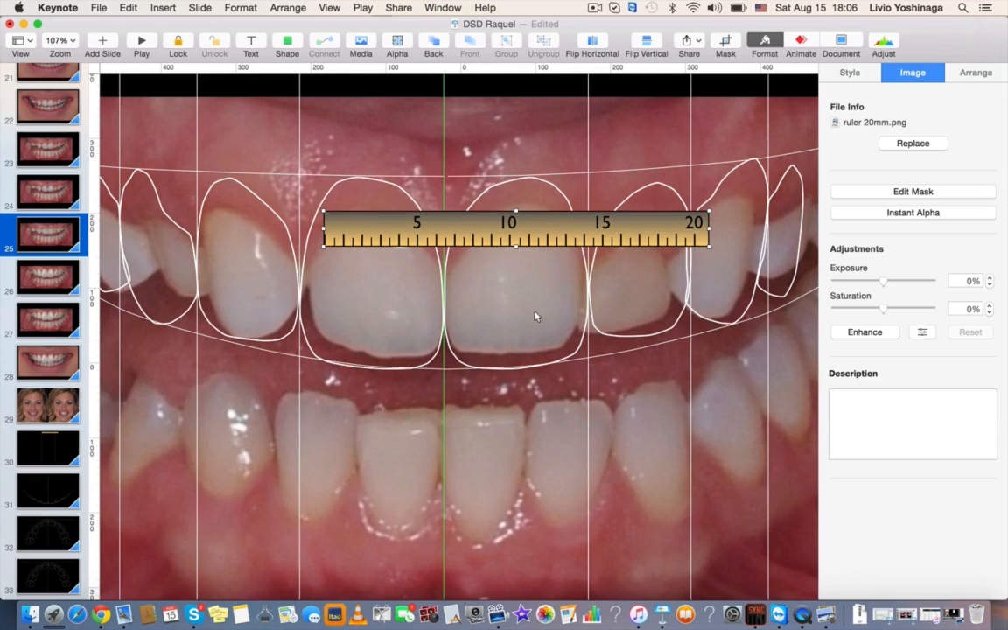
{"action": "left_click_drag", "start_coordinate": [433, 234], "coordinate": [422, 313]}
{"action": "left_click_drag", "start_coordinate": [697, 290], "coordinate": [668, 293]}
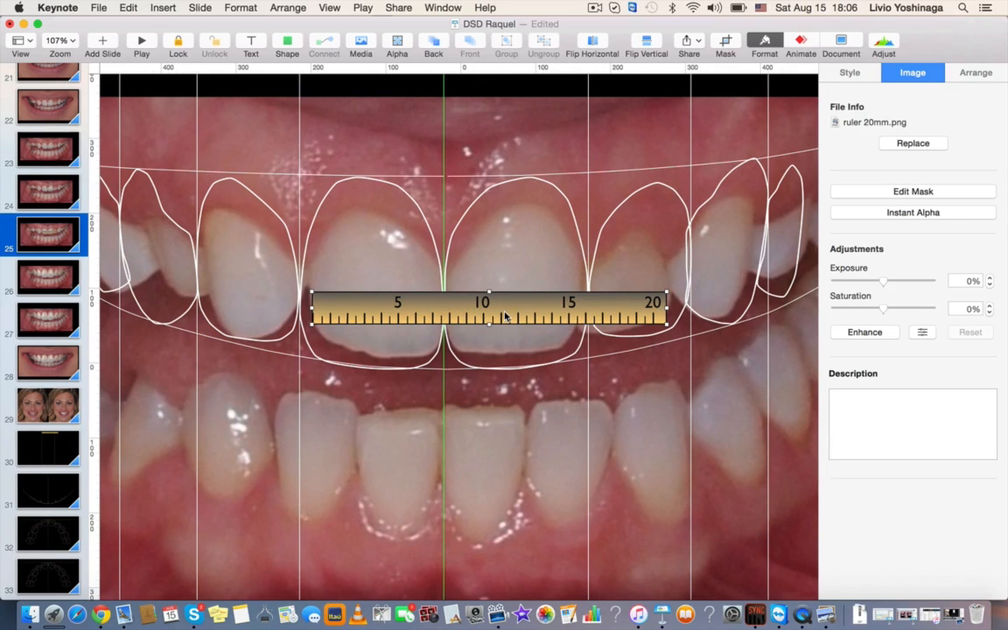
Rotate the calibrated ruler to vertical and move it near the boundary between the central and lateral incisors.
{"action": "left_click_drag", "start_coordinate": [505, 317], "coordinate": [502, 241]}
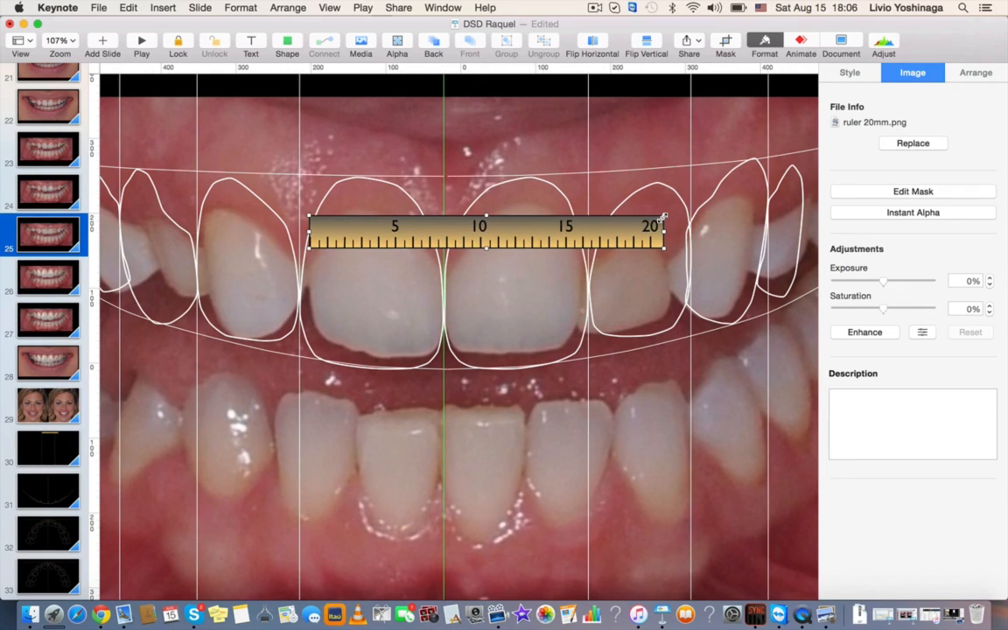
{"action": "left_click_drag", "start_coordinate": [662, 219], "coordinate": [490, 405]}
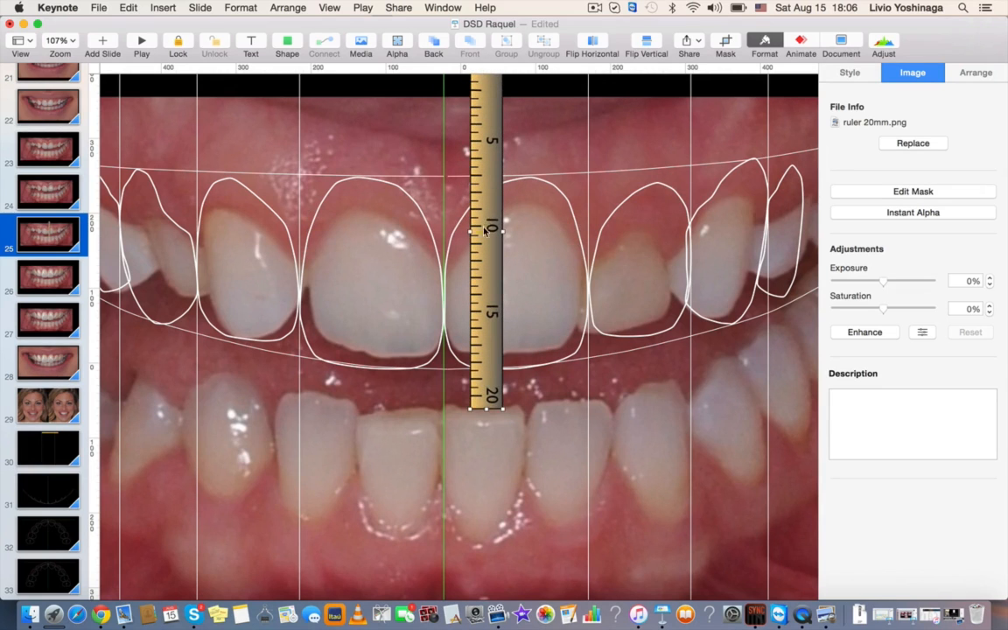
{"action": "left_click_drag", "start_coordinate": [505, 241], "coordinate": [592, 411]}
{"action": "scroll", "coordinate": [333, 173], "scroll_direction": "down", "scroll_amount": 3}
{"action": "scroll", "coordinate": [334, 173], "scroll_direction": "down", "scroll_amount": 3}
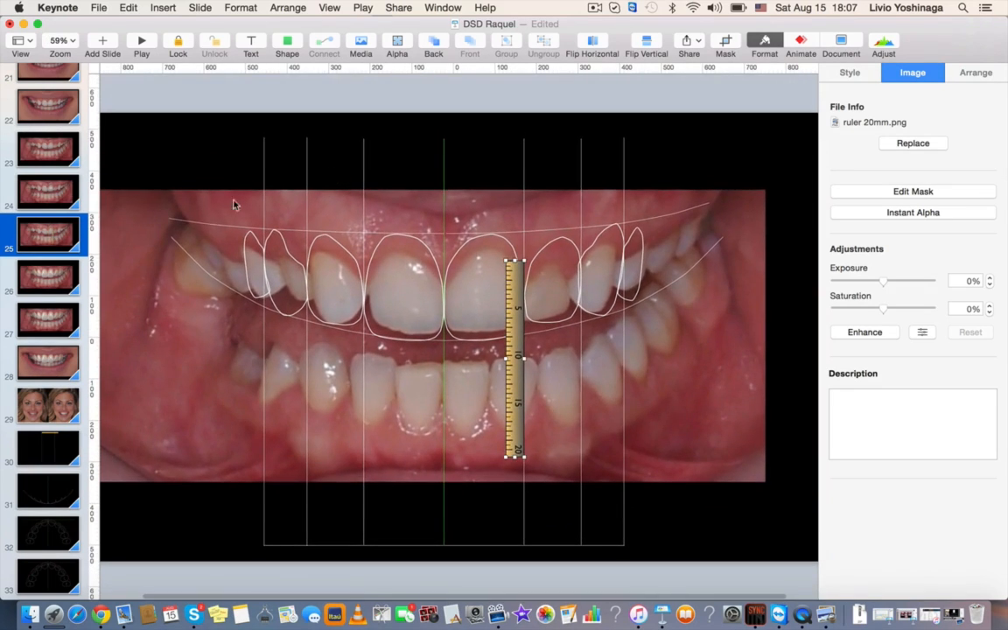
Move the vertical ruler over the lateral incisor, then onto the central incisor with its zero end at the outline's upper edge.
{"action": "left_click", "coordinate": [561, 233]}
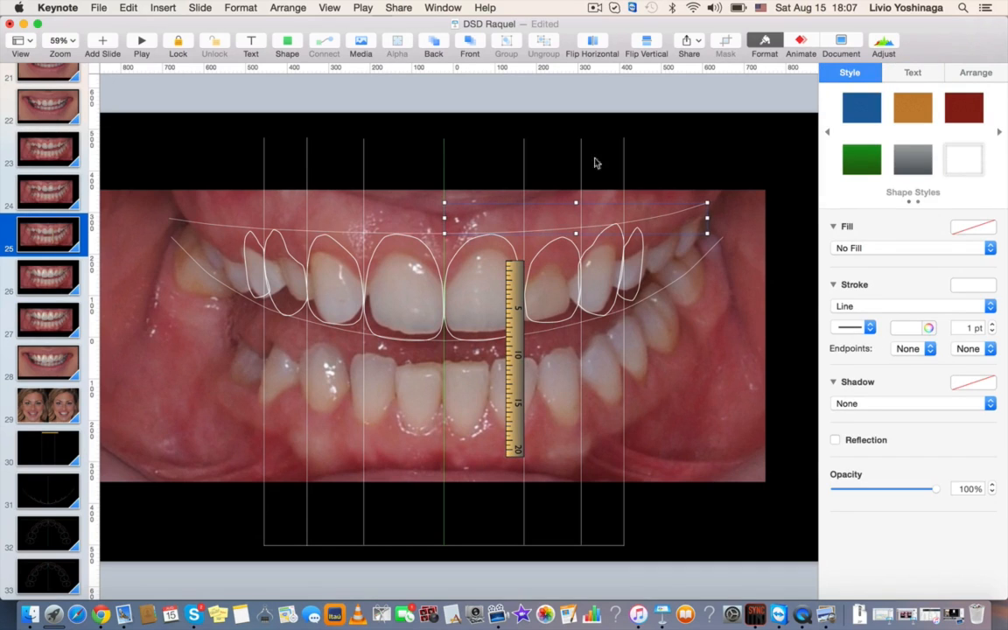
{"action": "left_click", "coordinate": [655, 162]}
{"action": "left_click_drag", "start_coordinate": [518, 300], "coordinate": [568, 298]}
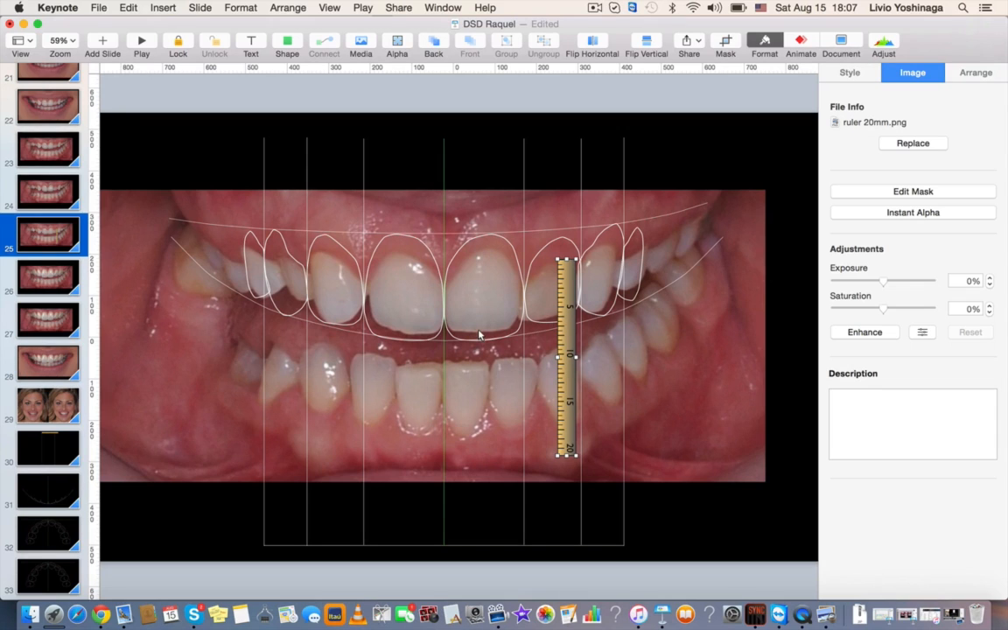
{"action": "left_click_drag", "start_coordinate": [561, 309], "coordinate": [486, 283]}
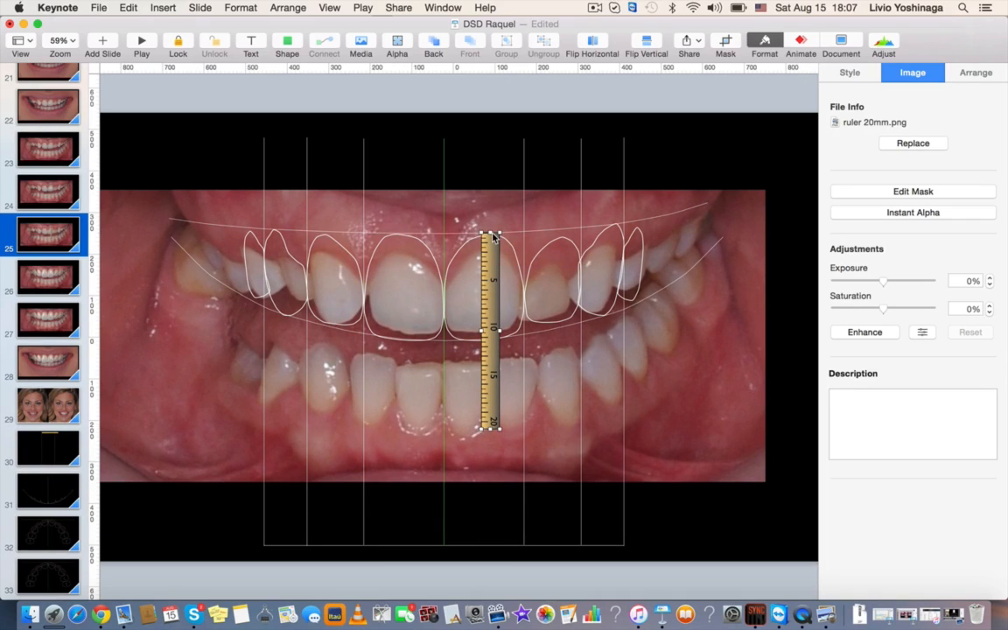
Add a text label reading 10.5 above the ruler on the central incisor.
{"action": "scroll", "coordinate": [493, 236], "scroll_direction": "up", "scroll_amount": 5}
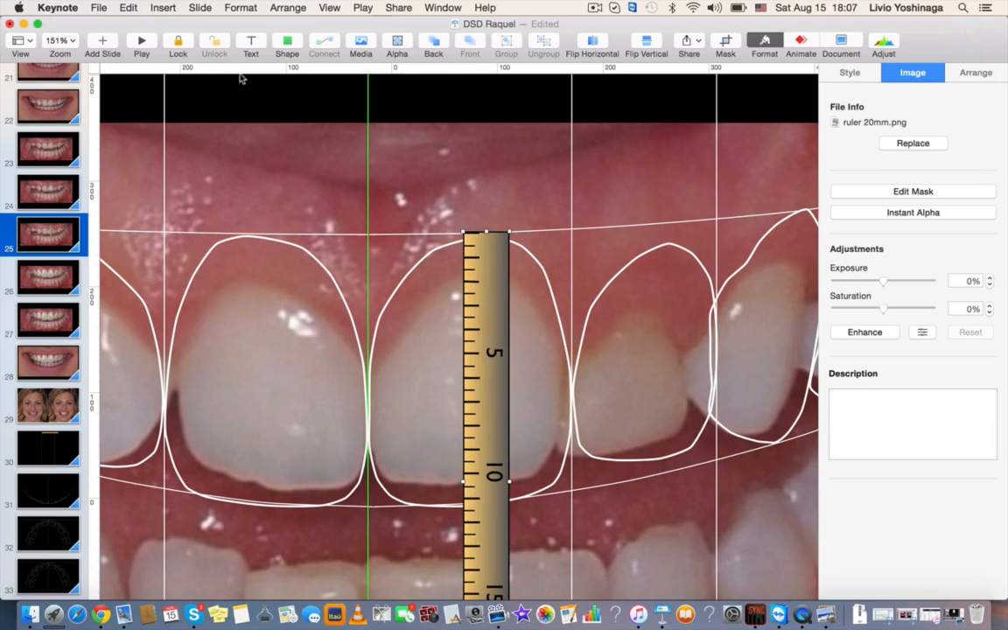
{"action": "left_click", "coordinate": [250, 41]}
{"action": "left_click_drag", "start_coordinate": [443, 331], "coordinate": [443, 167]}
{"action": "double_click", "coordinate": [443, 168]}
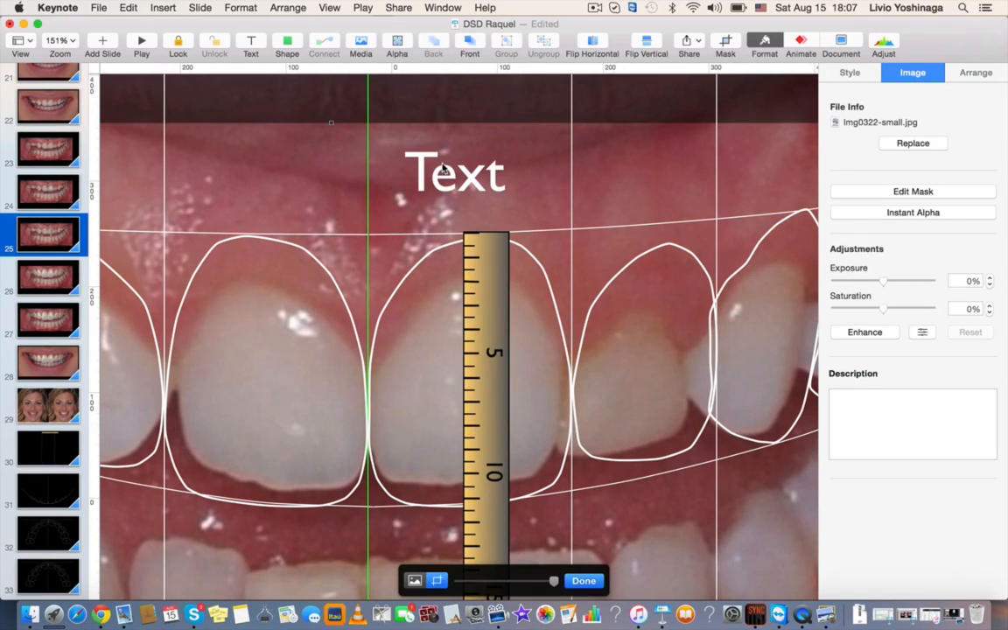
{"action": "left_click", "coordinate": [443, 168]}
{"action": "double_click", "coordinate": [443, 164]}
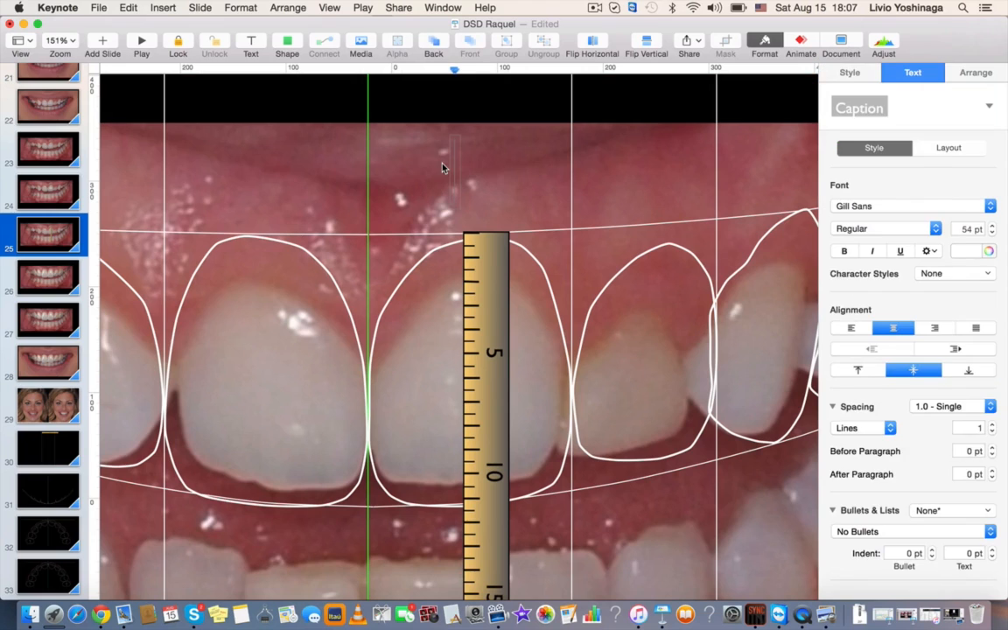
{"action": "type", "text": "10.5"}
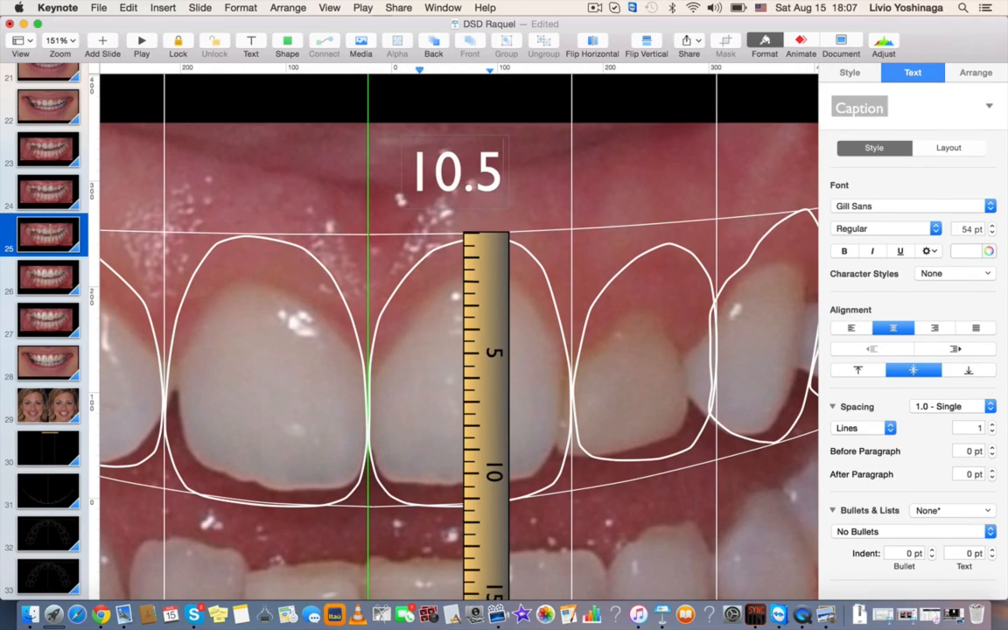
{"action": "left_click", "coordinate": [482, 237]}
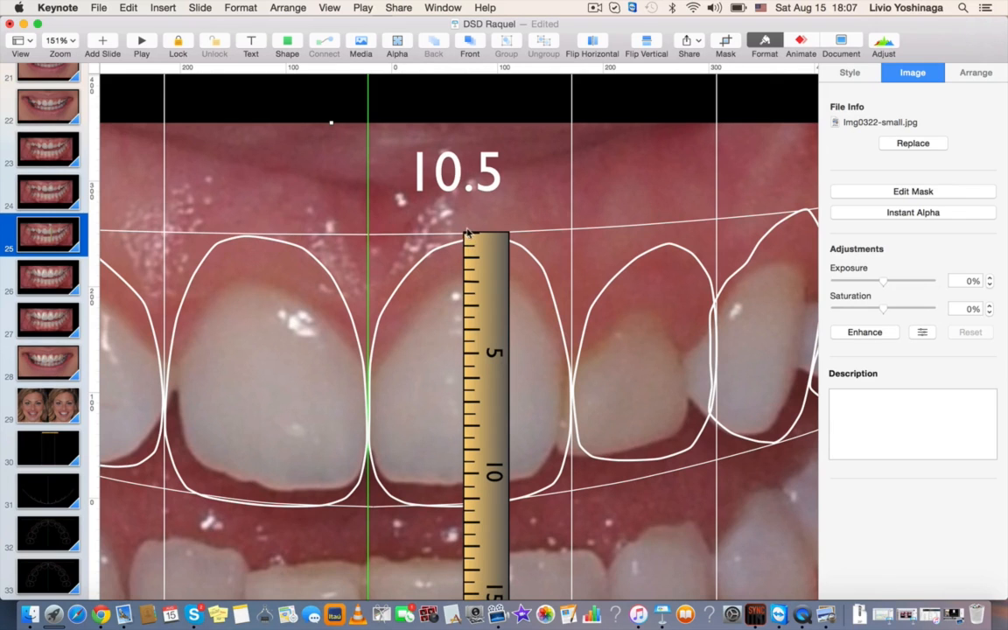
Place copies of the vertical ruler over the other upper central incisor, both lateral incisors and both canines.
{"action": "key", "text": "super+shift+0"}
{"action": "left_click", "coordinate": [495, 277]}
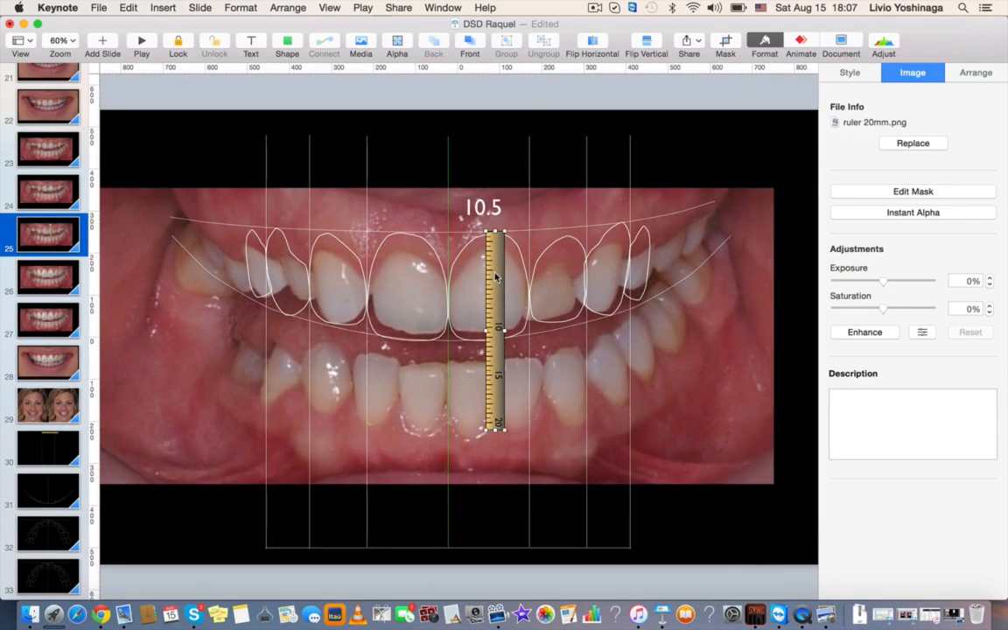
{"action": "left_click_drag", "start_coordinate": [496, 278], "coordinate": [616, 267]}
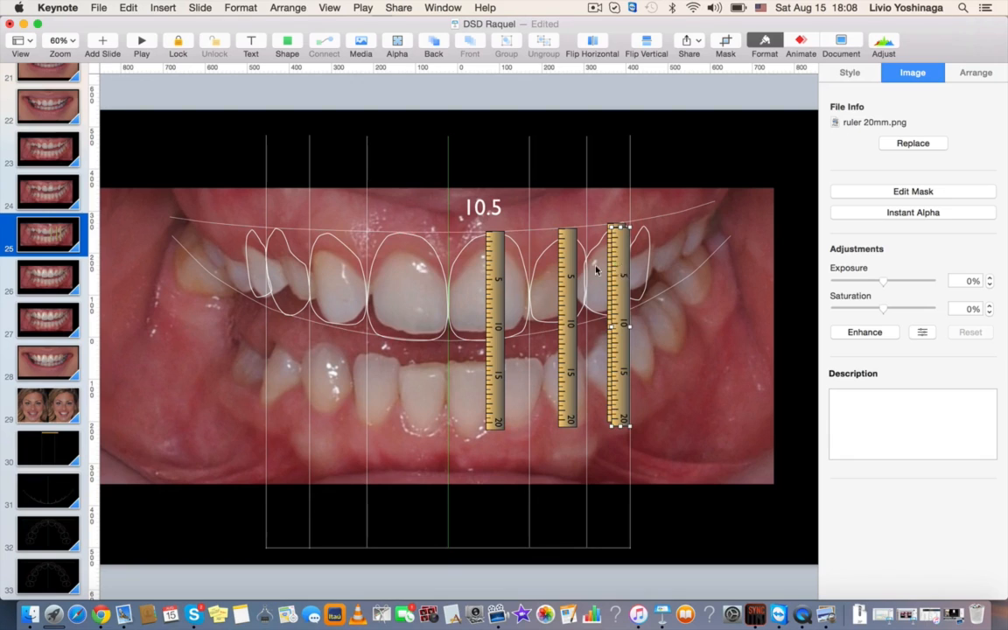
{"action": "left_click_drag", "start_coordinate": [561, 243], "coordinate": [313, 304]}
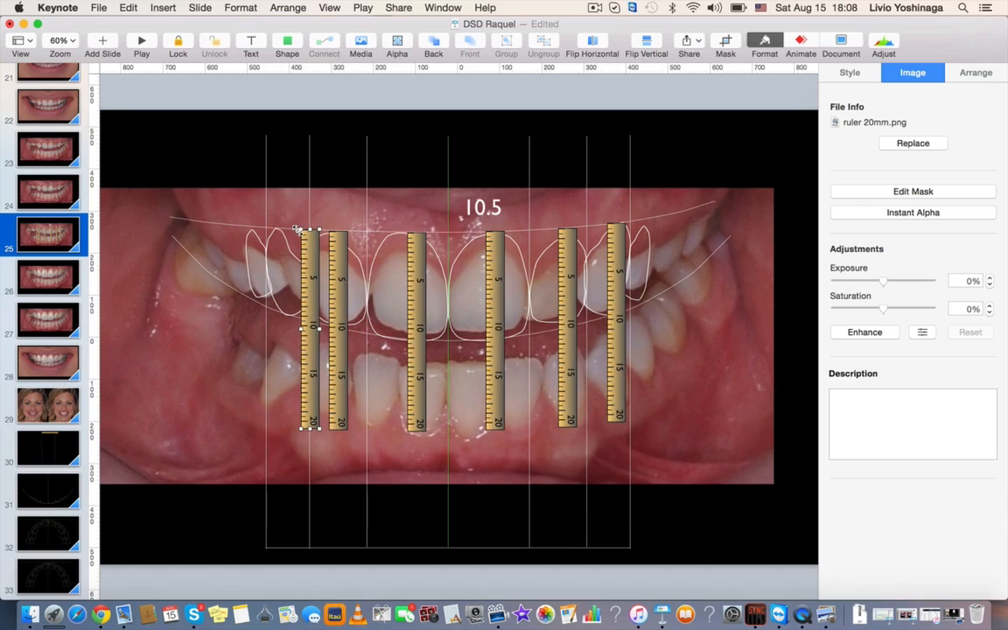
{"action": "left_click", "coordinate": [292, 158]}
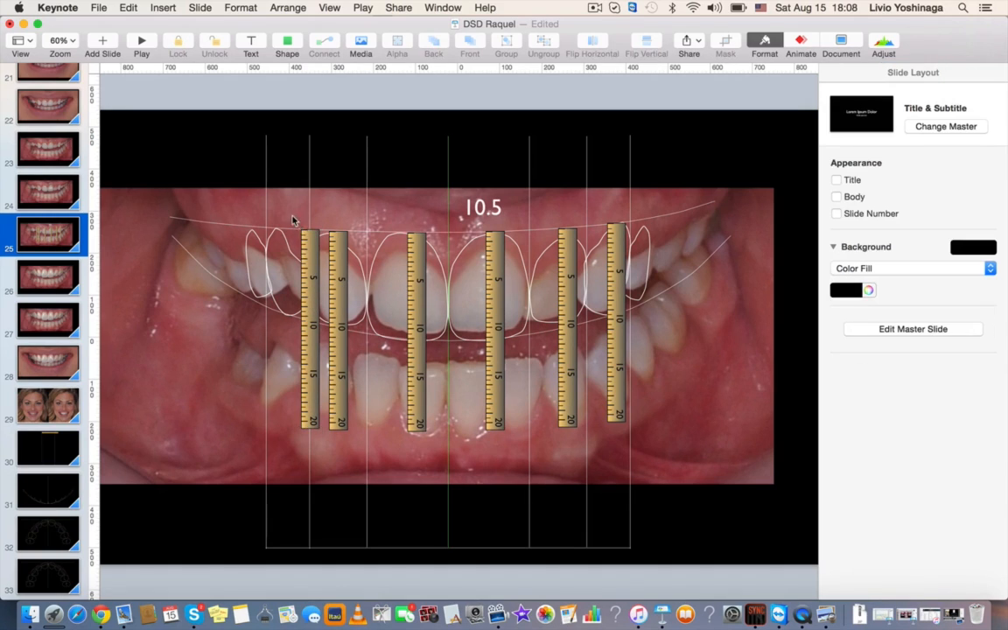
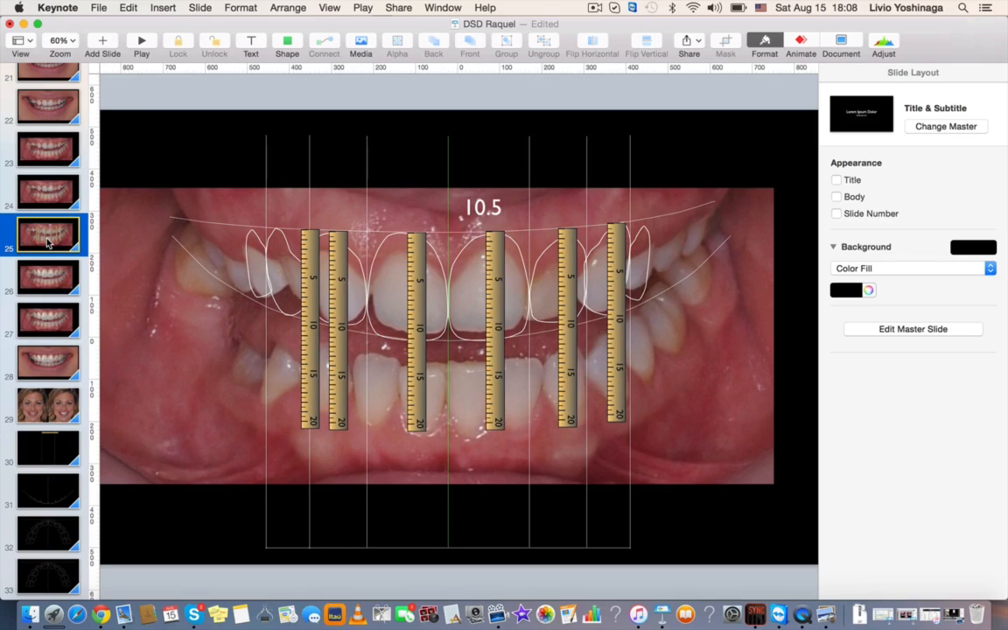
Delete the 10.5 text label above the central incisor.
{"action": "left_click", "coordinate": [474, 213]}
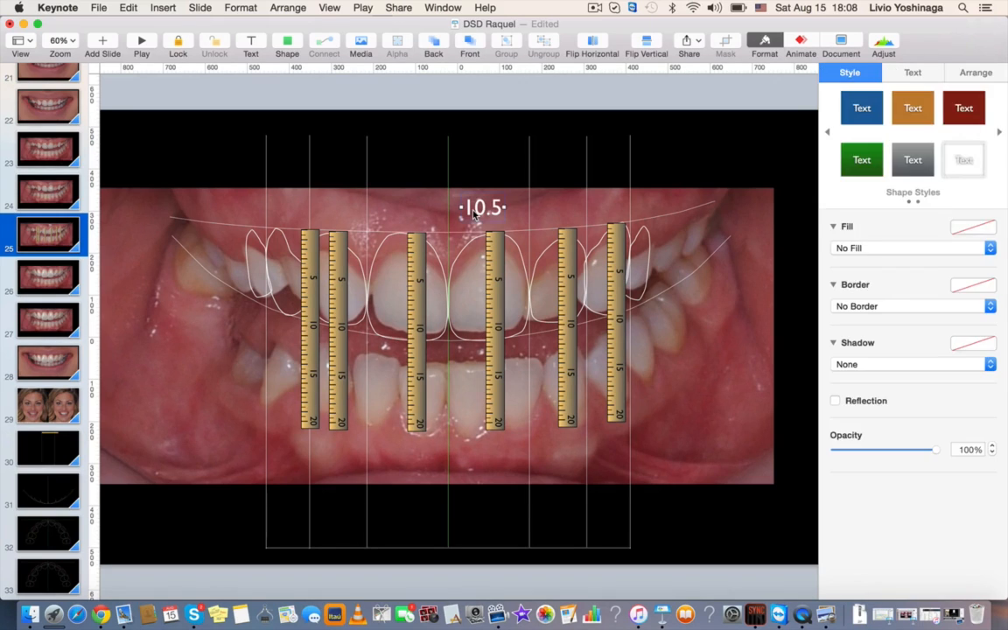
{"action": "key", "text": "Delete"}
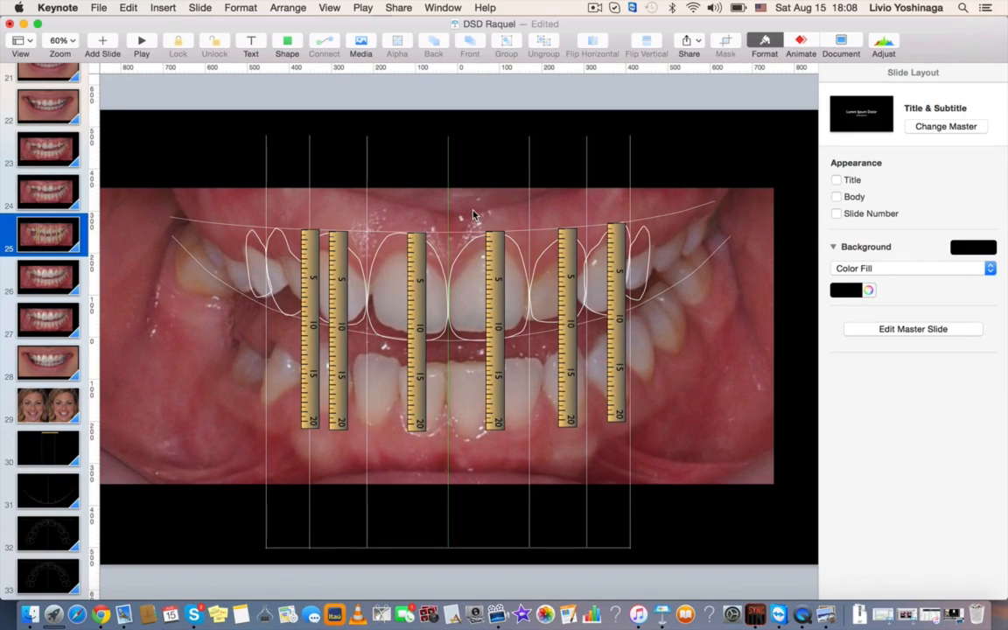
Duplicate slide 25, lower the first canine's ruler to the tooth's incisal edge, and delete the adjacent lateral incisor's ruler.
{"action": "left_click", "coordinate": [76, 240]}
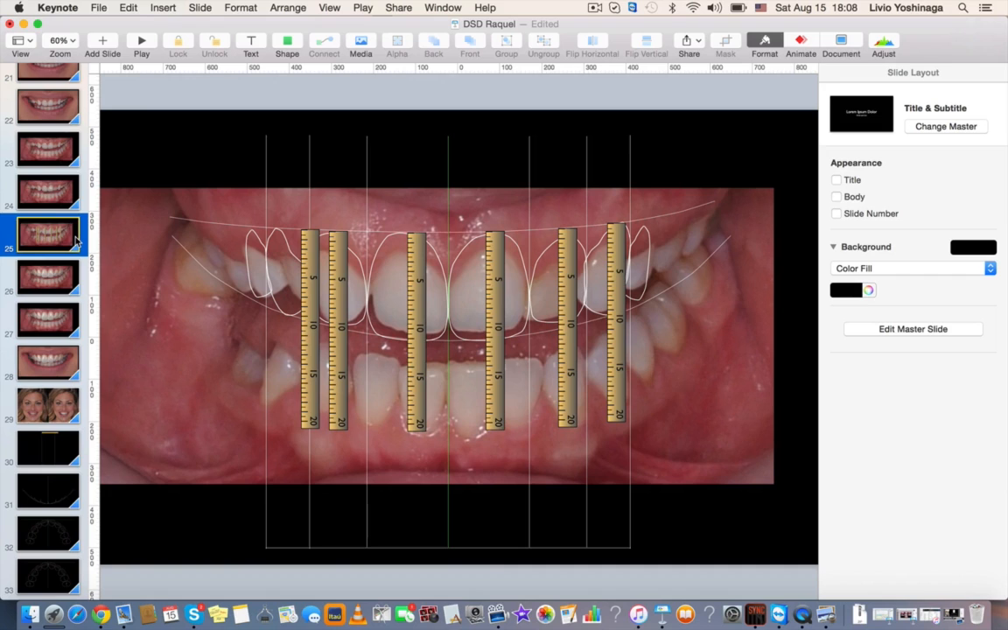
{"action": "key", "text": "super+d"}
{"action": "left_click_drag", "start_coordinate": [311, 297], "coordinate": [301, 368]}
{"action": "left_click_drag", "start_coordinate": [338, 284], "coordinate": [341, 372]}
{"action": "key", "text": "Delete"}
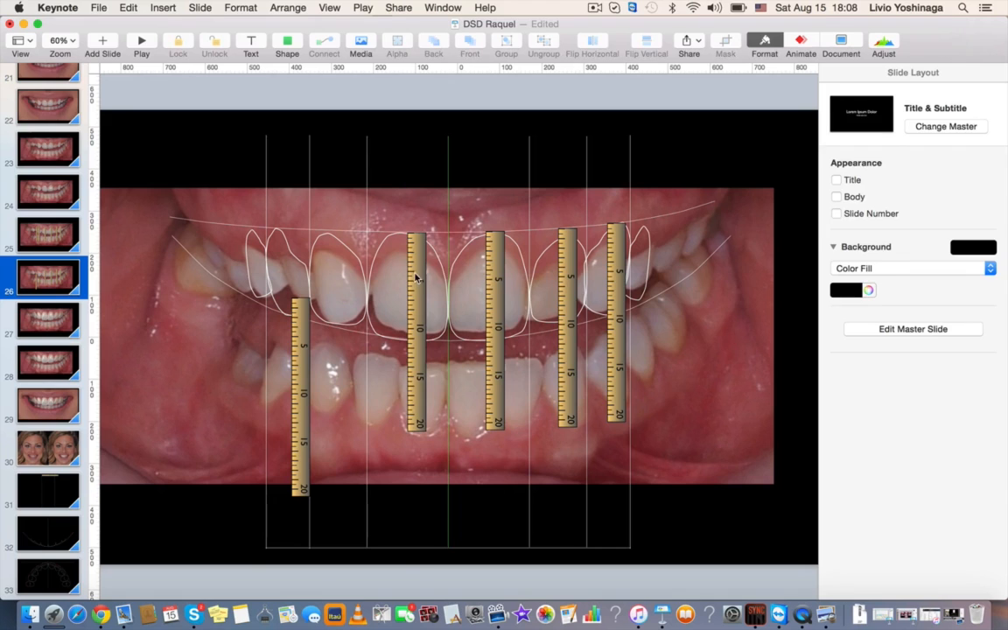
Lower the rulers on both central incisors, the other lateral incisor and the other canine to start at the existing incisal edges.
{"action": "left_click_drag", "start_coordinate": [415, 278], "coordinate": [416, 379]}
{"action": "left_click_drag", "start_coordinate": [499, 315], "coordinate": [495, 402]}
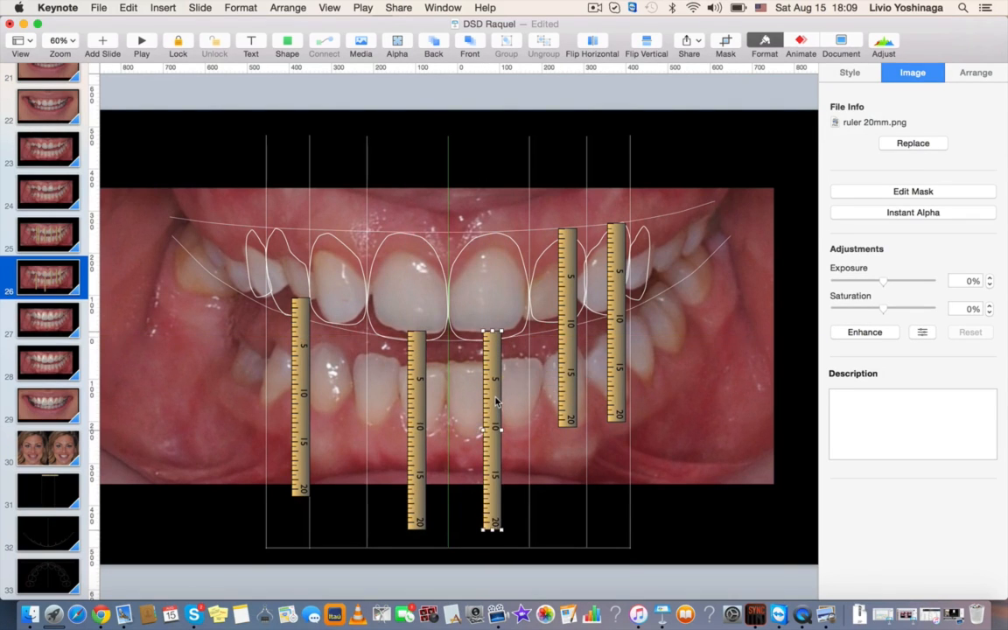
{"action": "left_click_drag", "start_coordinate": [570, 308], "coordinate": [574, 395]}
{"action": "left_click_drag", "start_coordinate": [618, 301], "coordinate": [625, 376]}
Place seven upside-down copies of the ruler above the upper teeth, with their zero ends at the existing gum margins.
{"action": "left_click_drag", "start_coordinate": [635, 313], "coordinate": [452, 389]}
{"action": "left_click_drag", "start_coordinate": [493, 304], "coordinate": [275, 194]}
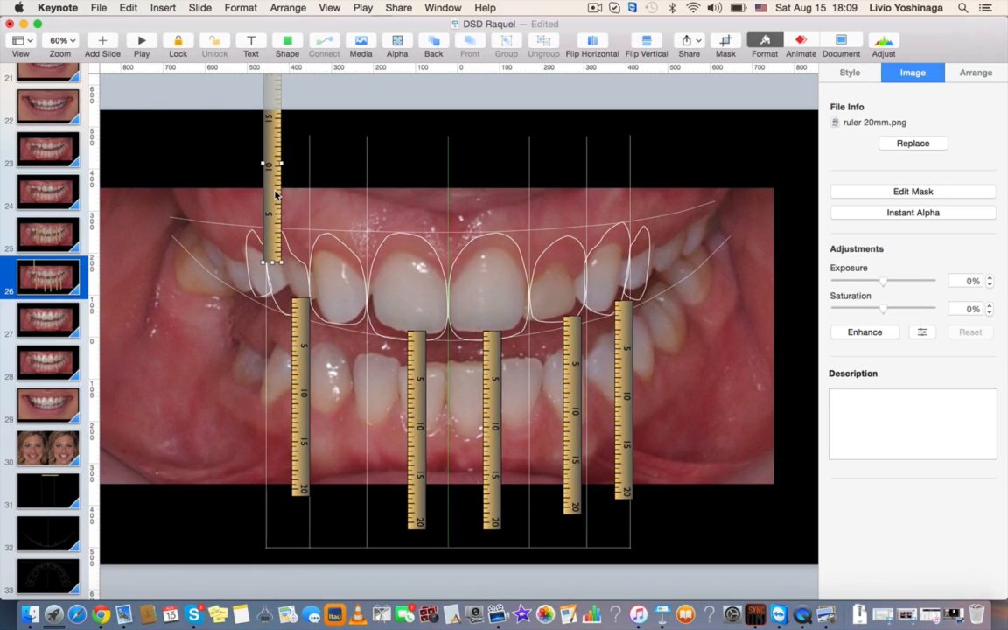
{"action": "left_click_drag", "start_coordinate": [276, 195], "coordinate": [636, 165]}
{"action": "key", "text": "super+d"}
{"action": "key", "text": "super+d"}
{"action": "key", "text": "super+d"}
{"action": "left_click", "coordinate": [817, 138]}
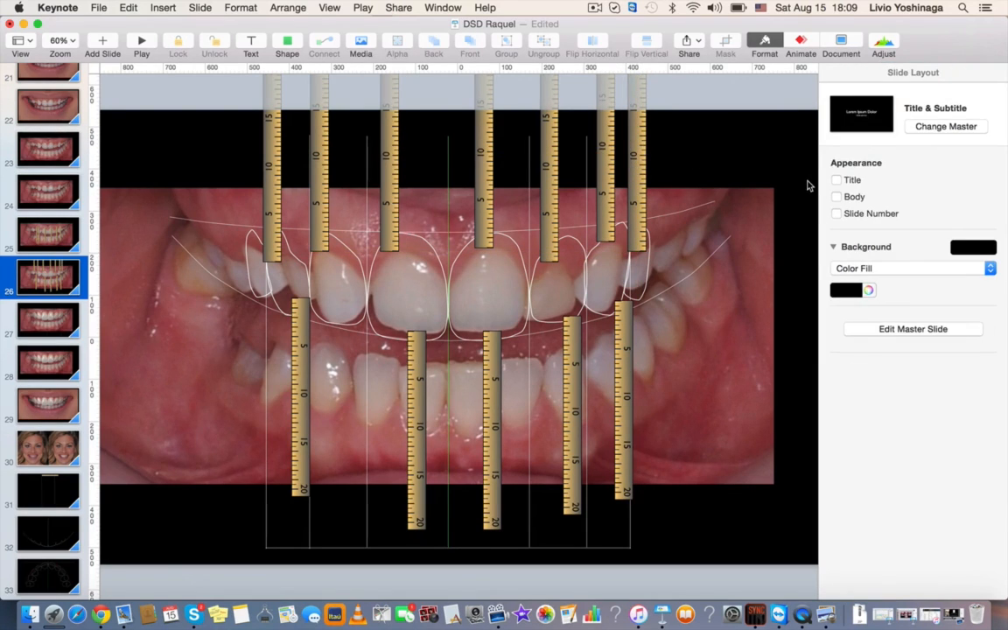
Play the slideshow and compare the new ruler slide with the previous tooth-length ruler slide.
{"action": "left_click", "coordinate": [140, 41]}
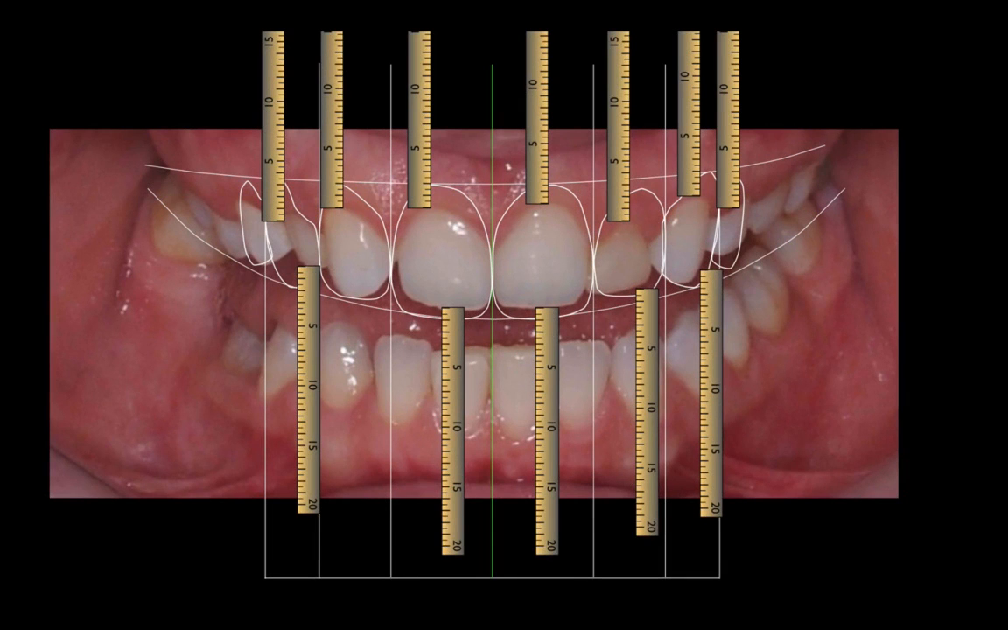
{"action": "key", "text": "Left"}
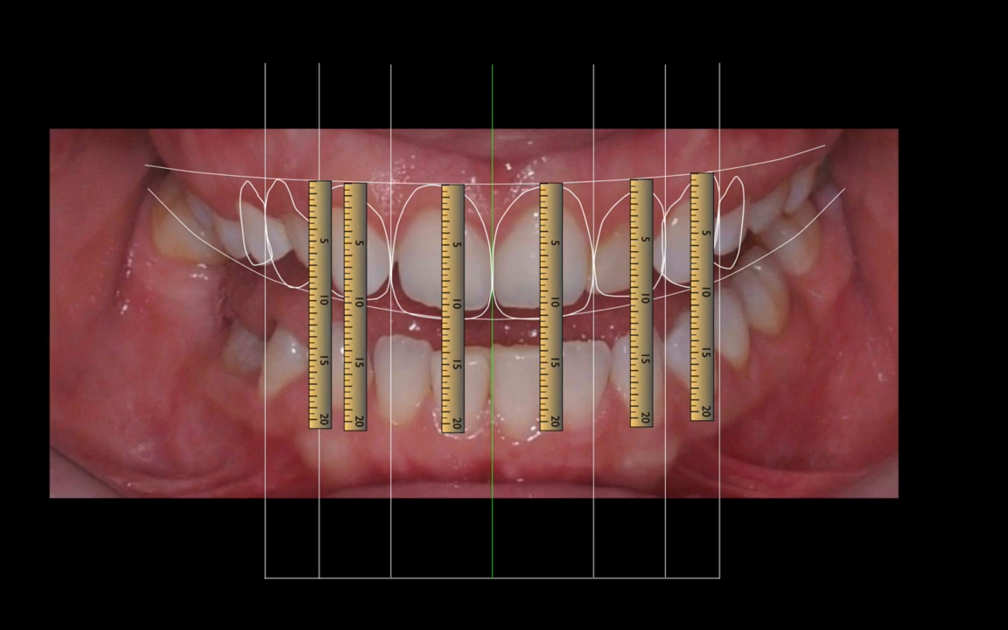
{"action": "key", "text": "Right"}
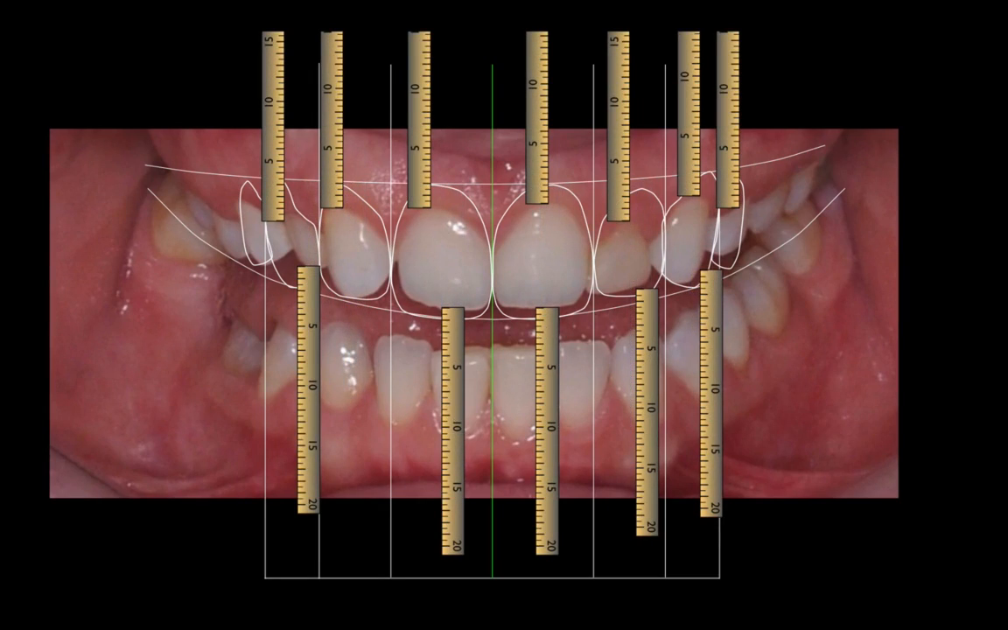
{"action": "key", "text": "Escape"}
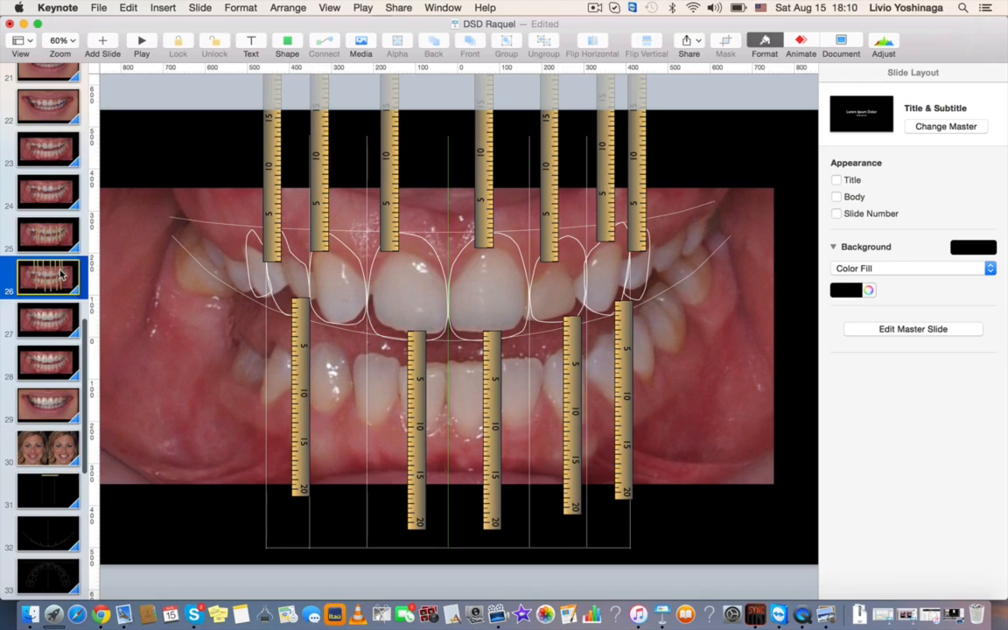
Duplicate slide 26, and delete the upper row of rulers and the intraoral photo from the copy.
{"action": "key", "text": "super+d"}
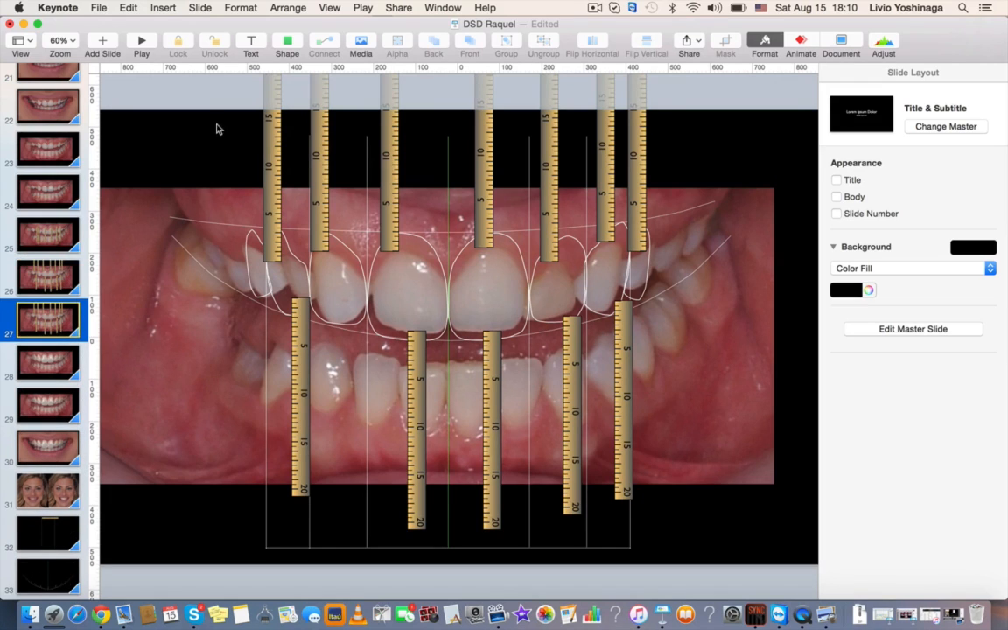
{"action": "left_click_drag", "start_coordinate": [199, 75], "coordinate": [685, 121]}
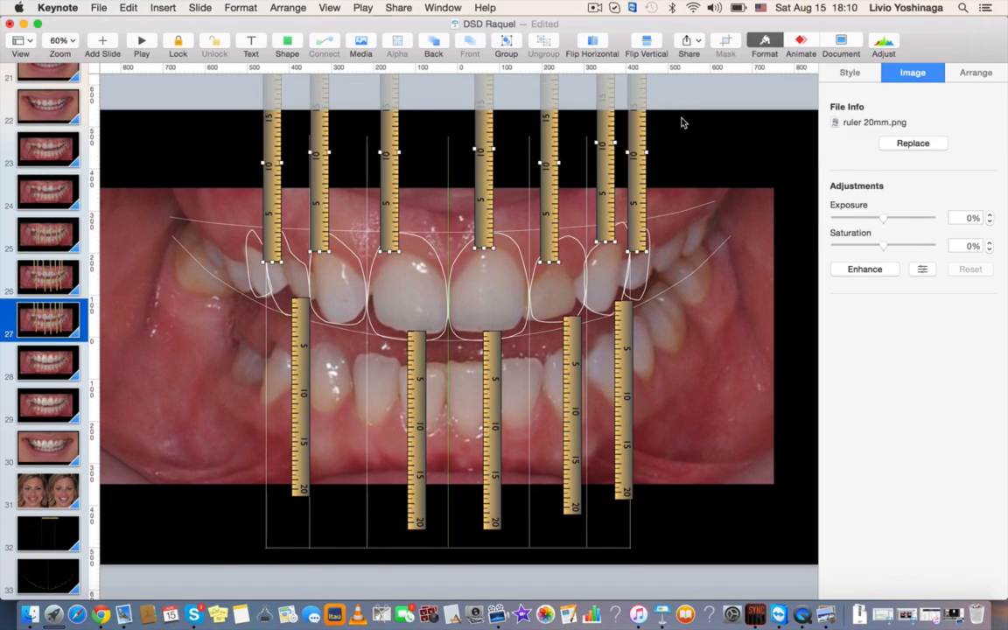
{"action": "key", "text": "Delete"}
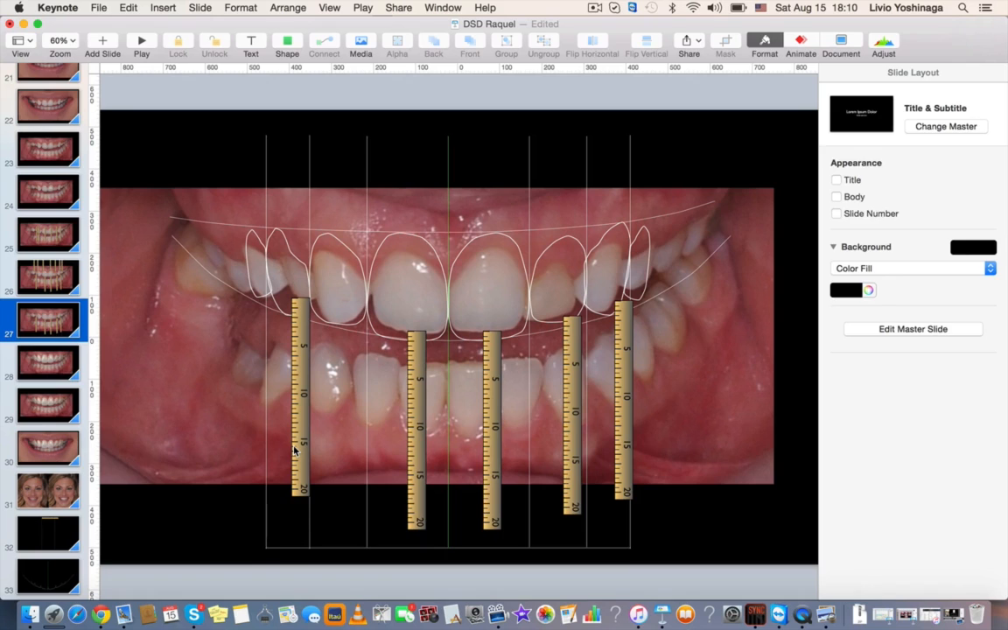
{"action": "left_click", "coordinate": [296, 449]}
{"action": "left_click", "coordinate": [191, 325]}
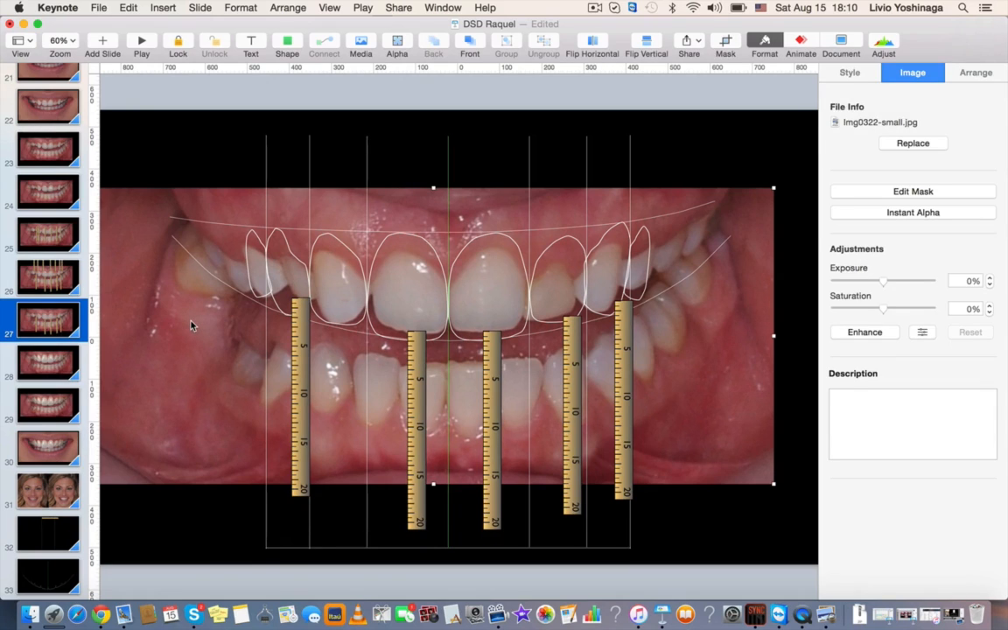
{"action": "key", "text": "Delete"}
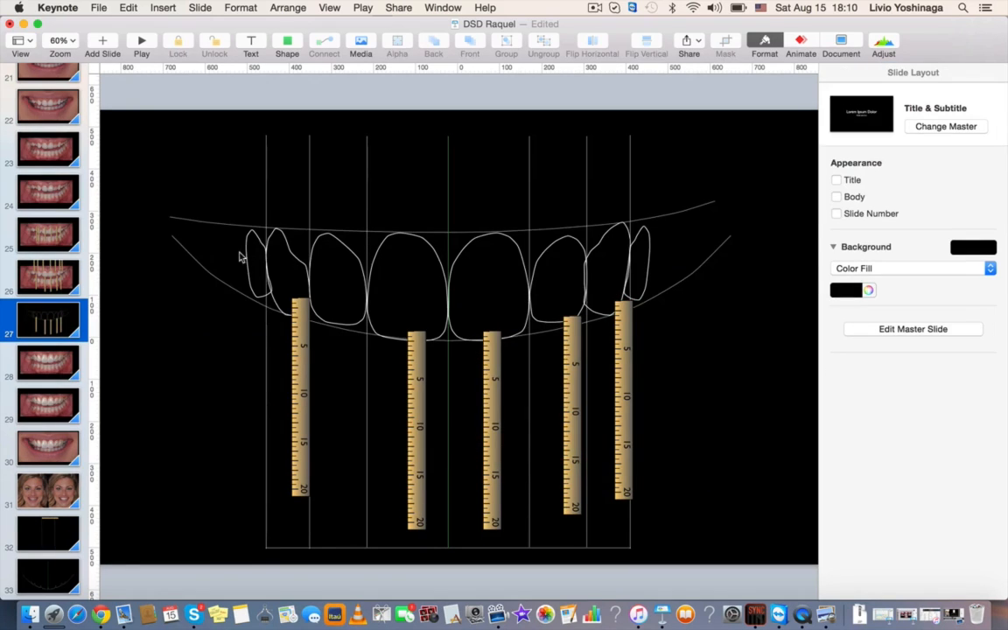
Delete the first side's smile curves and tooth outlines from slide 27, along with the opposite side's upper curve.
{"action": "left_click_drag", "start_coordinate": [208, 171], "coordinate": [225, 279]}
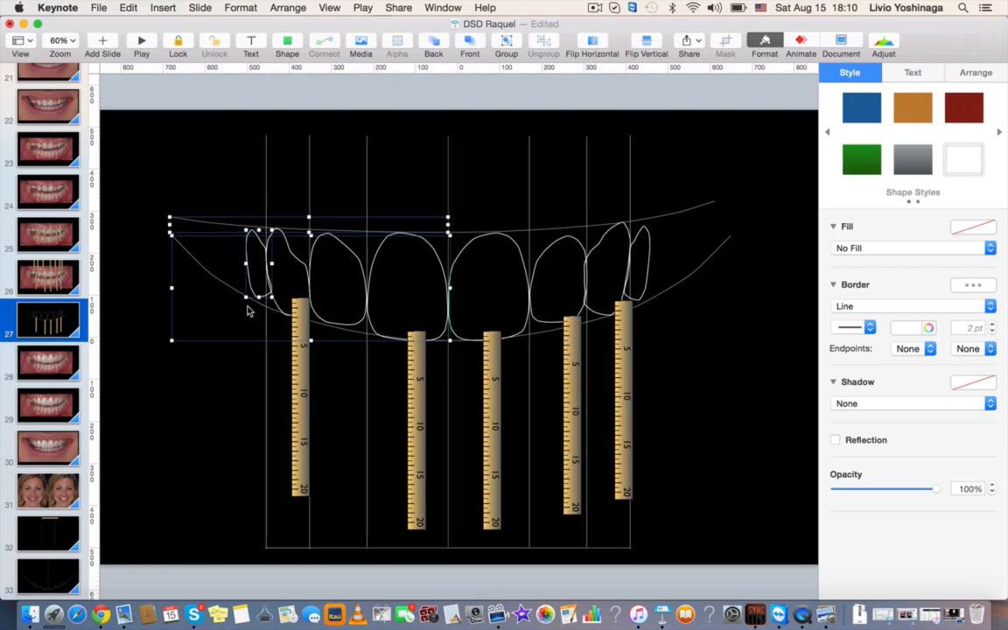
{"action": "key", "text": "Delete"}
{"action": "left_click", "coordinate": [294, 251]}
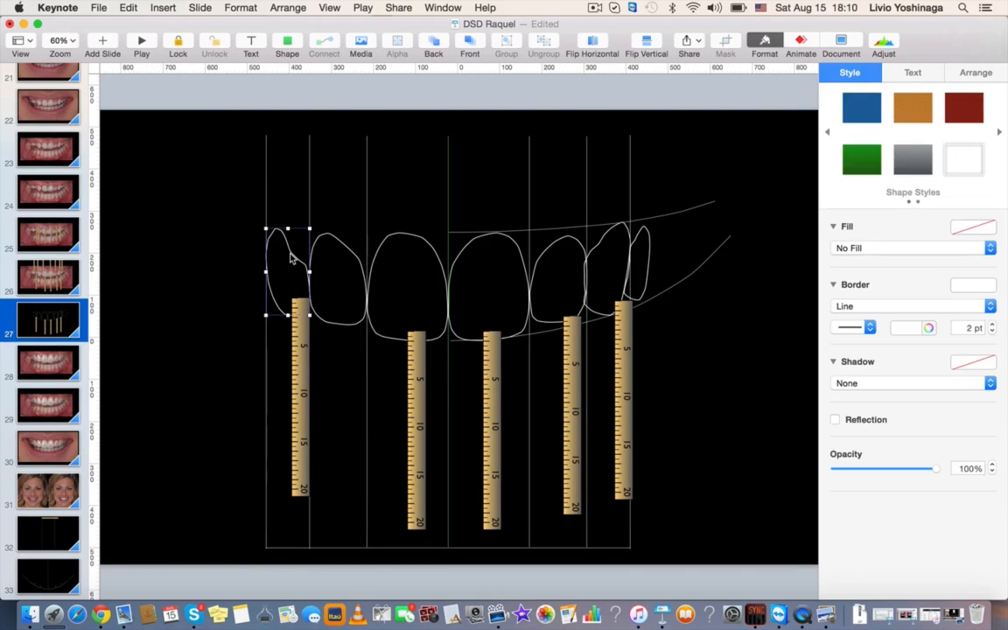
{"action": "left_click", "coordinate": [342, 250], "text": "shift"}
{"action": "left_click", "coordinate": [379, 215], "text": "shift"}
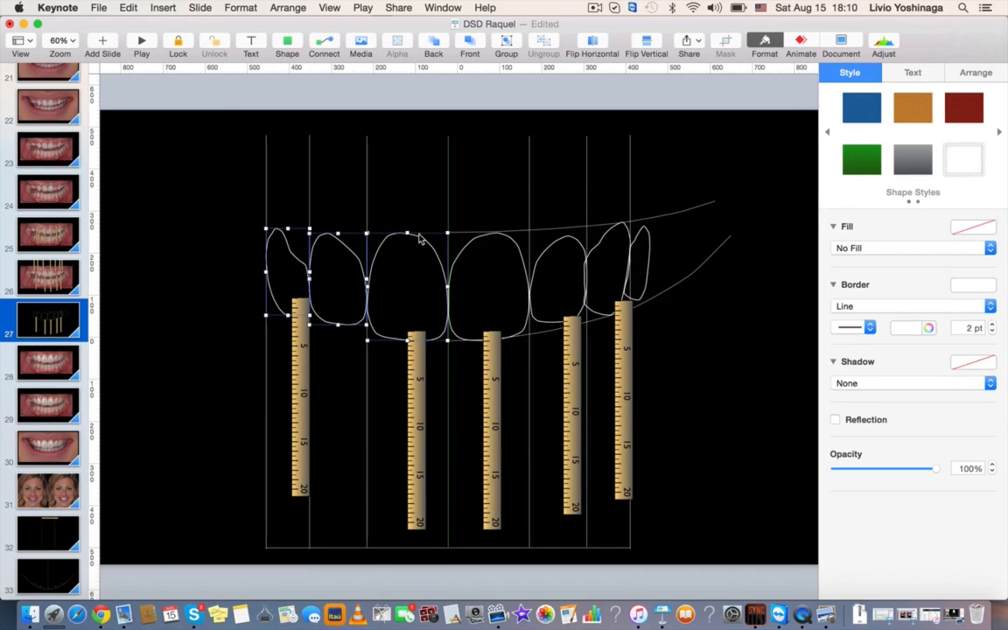
{"action": "left_click", "coordinate": [476, 235], "text": "shift"}
{"action": "key", "text": "Delete"}
Delete the remaining four tooth outlines and the remaining lower smile curve from slide 27.
{"action": "left_click", "coordinate": [479, 233]}
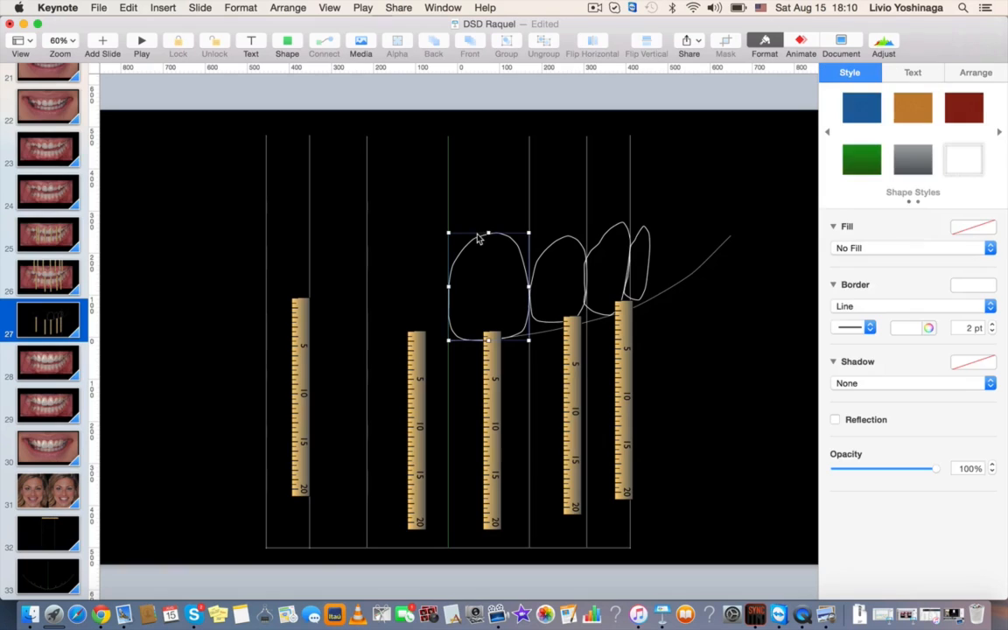
{"action": "left_click", "coordinate": [560, 245], "text": "shift"}
{"action": "left_click", "coordinate": [606, 235], "text": "shift"}
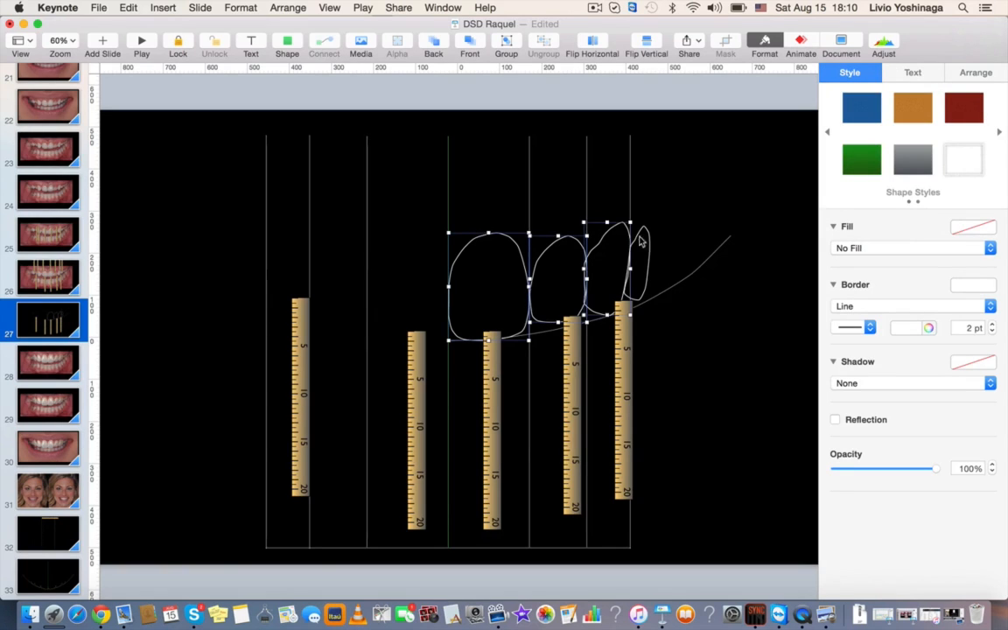
{"action": "left_click", "coordinate": [650, 243], "text": "shift"}
{"action": "key", "text": "Delete"}
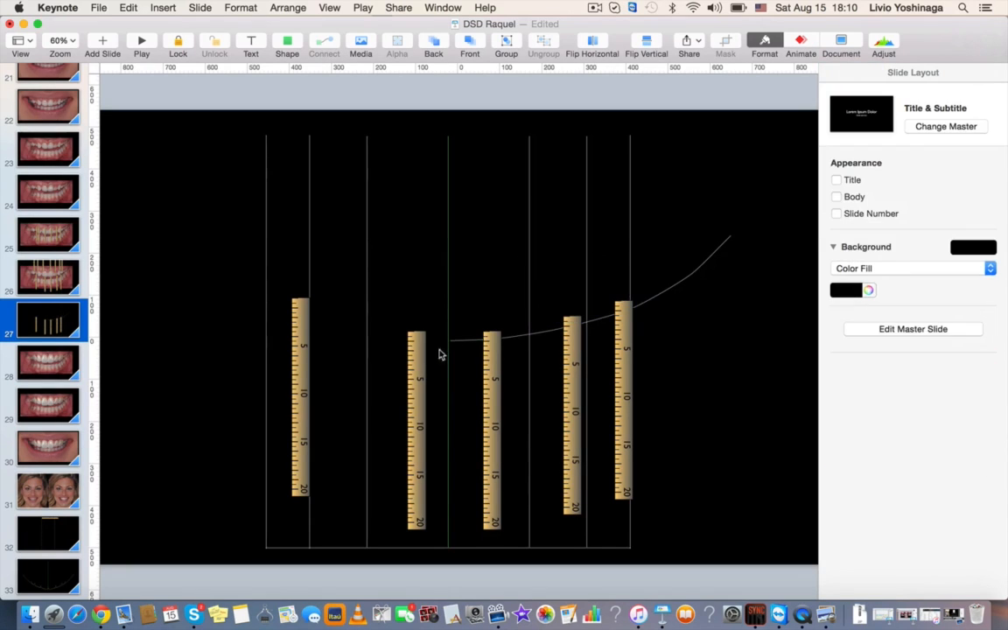
{"action": "left_click", "coordinate": [474, 342]}
{"action": "key", "text": "Delete"}
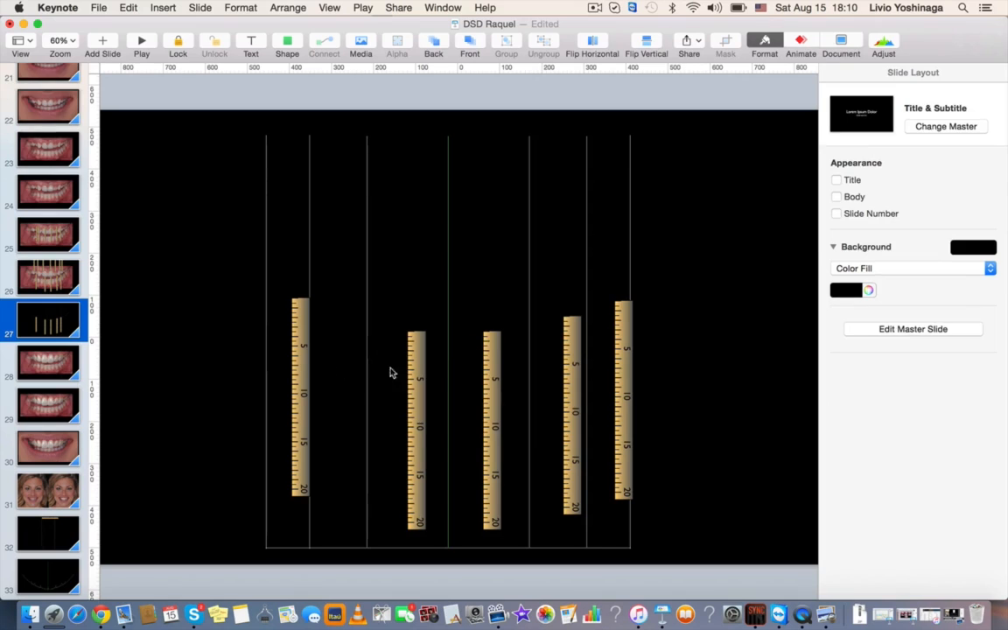
Delete the rulers of both central incisors, the lateral incisor and the adjacent canine, keeping a single ruler on slide 27.
{"action": "left_click", "coordinate": [417, 376]}
{"action": "left_click", "coordinate": [491, 382], "text": "shift"}
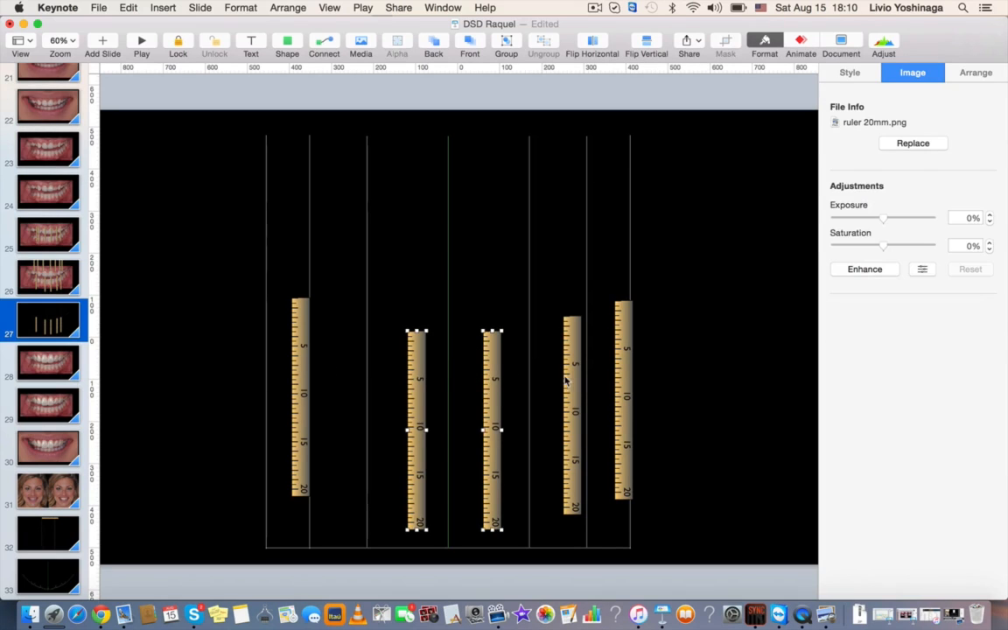
{"action": "left_click", "coordinate": [567, 381], "text": "shift"}
{"action": "left_click", "coordinate": [627, 376], "text": "shift"}
{"action": "key", "text": "Delete"}
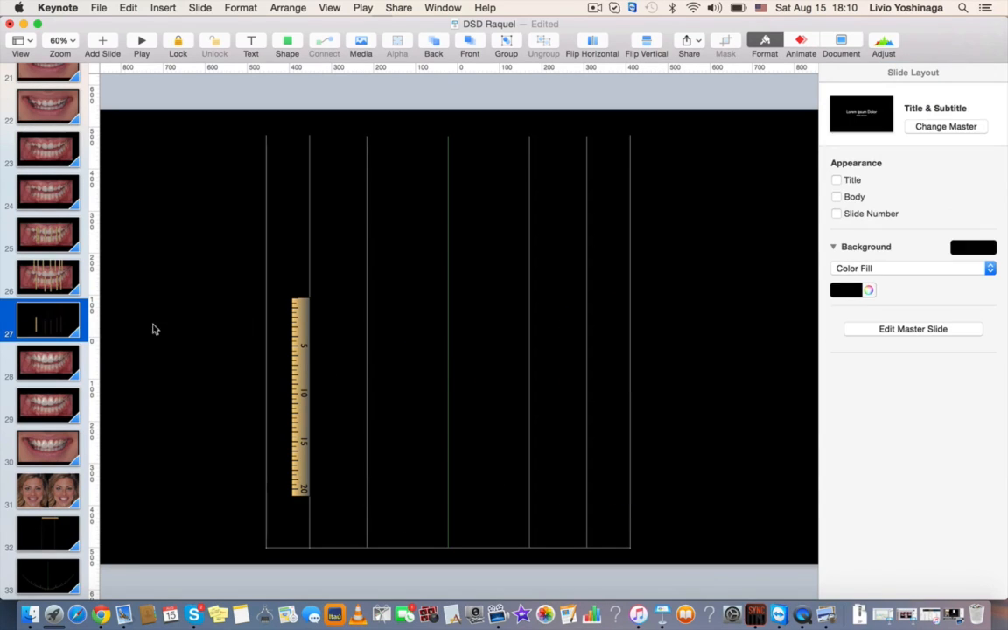
Rotate the remaining ruler to horizontal and place it high on the slide with its zero end at the second-to-last guide line.
{"action": "left_click_drag", "start_coordinate": [300, 387], "coordinate": [211, 271]}
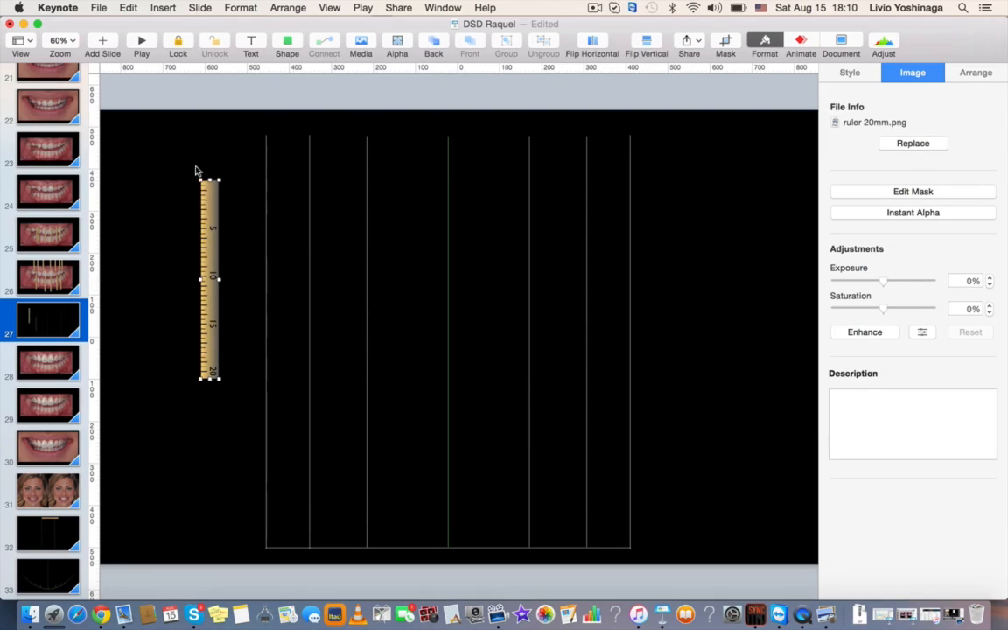
{"action": "left_click_drag", "start_coordinate": [200, 179], "coordinate": [490, 262]}
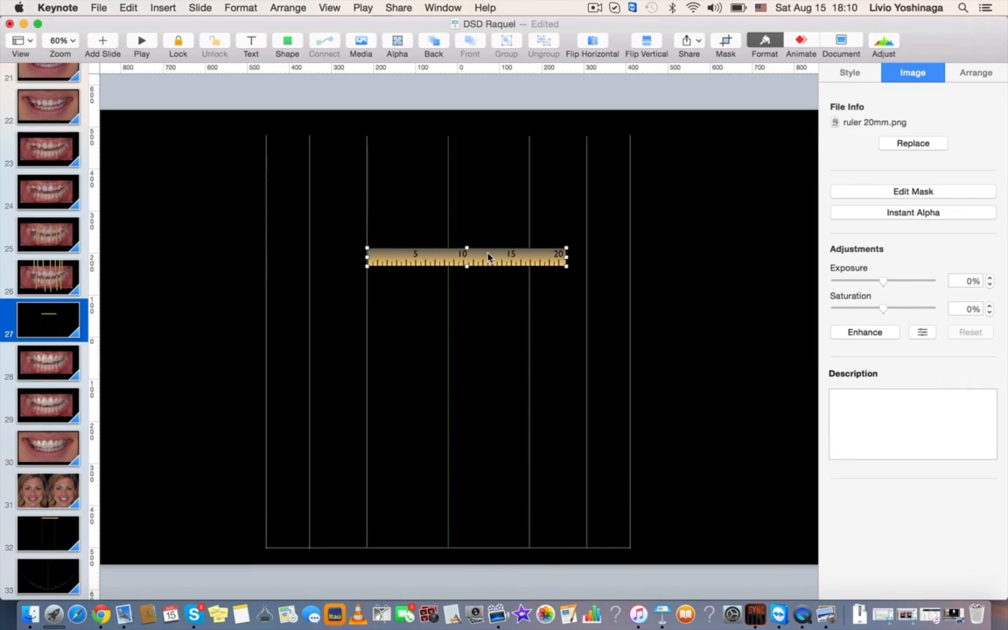
{"action": "left_click_drag", "start_coordinate": [488, 255], "coordinate": [708, 170]}
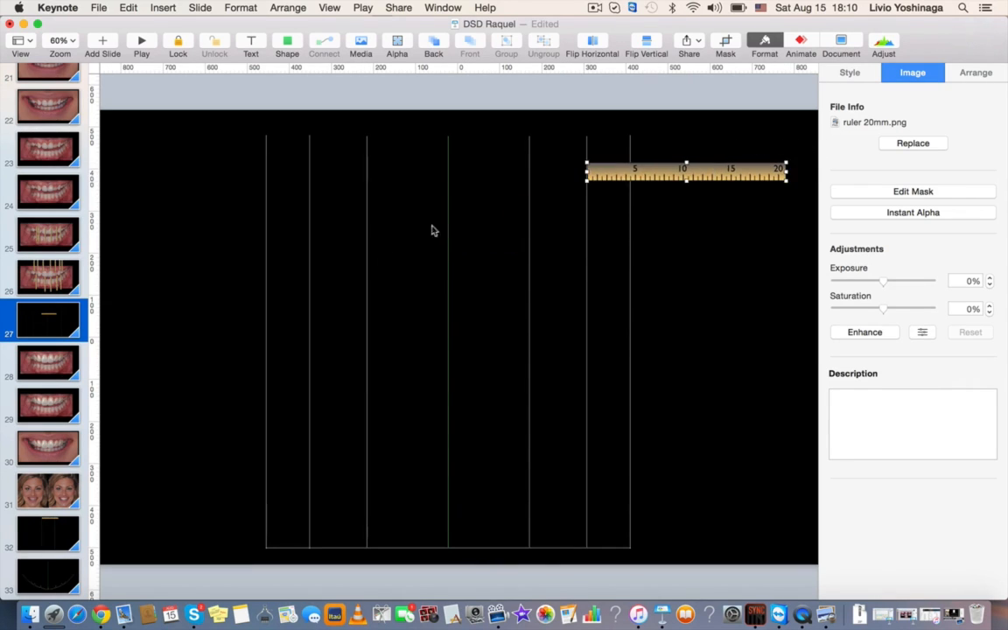
Shift the horizontal ruler slightly down across the last two guide lines, and duplicate slide 27.
{"action": "left_click", "coordinate": [48, 278]}
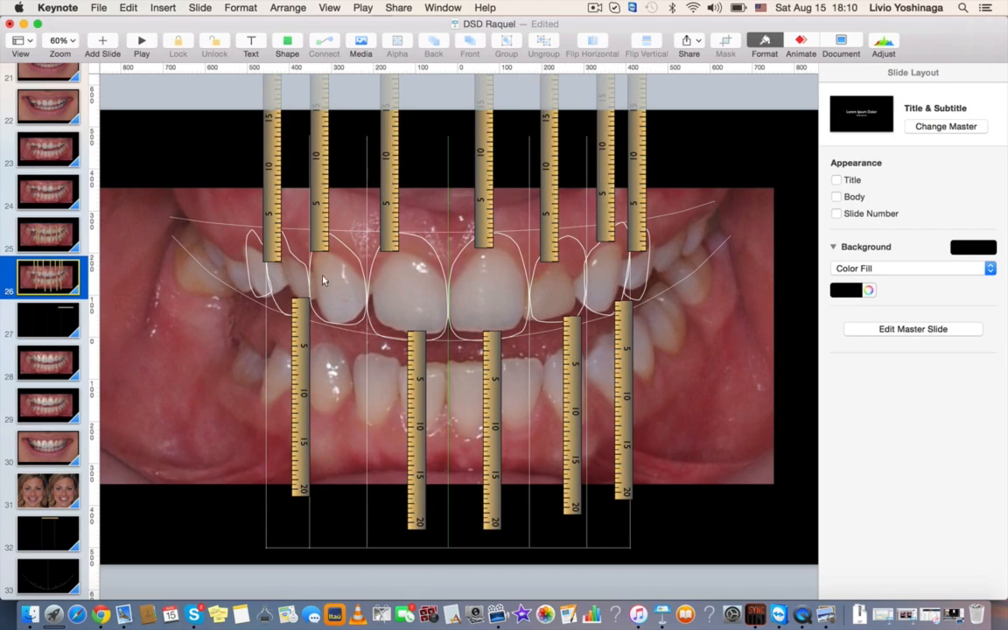
{"action": "left_click", "coordinate": [46, 317]}
{"action": "left_click_drag", "start_coordinate": [643, 171], "coordinate": [674, 178]}
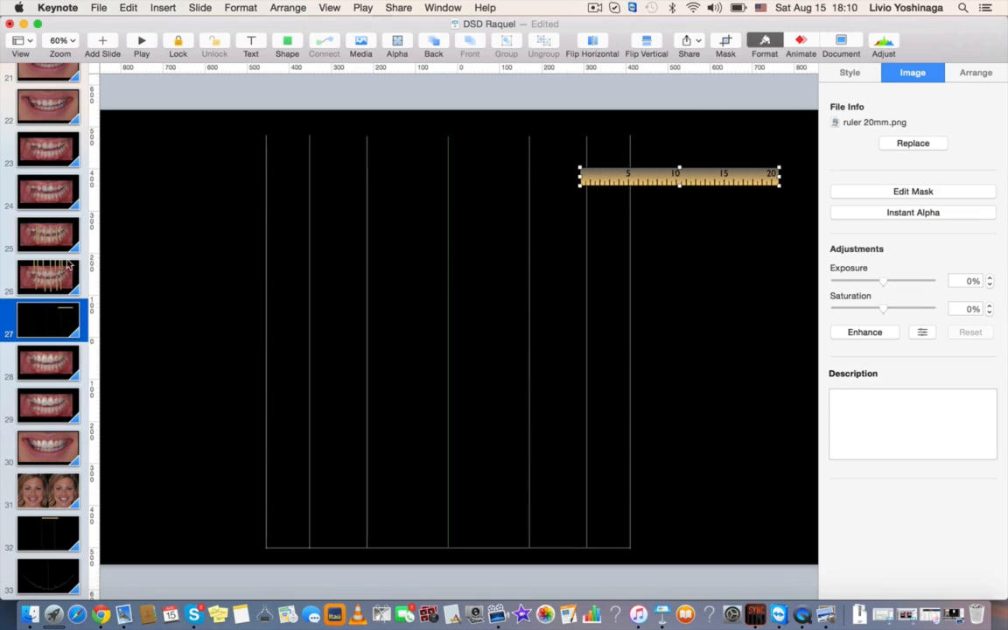
{"action": "left_click", "coordinate": [59, 323]}
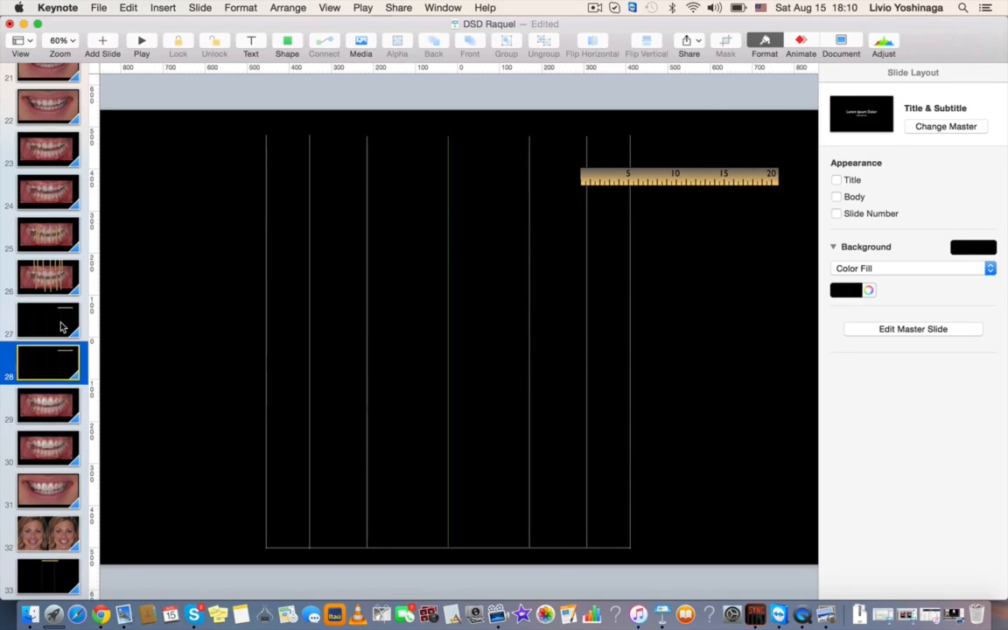
{"action": "key", "text": "super+d"}
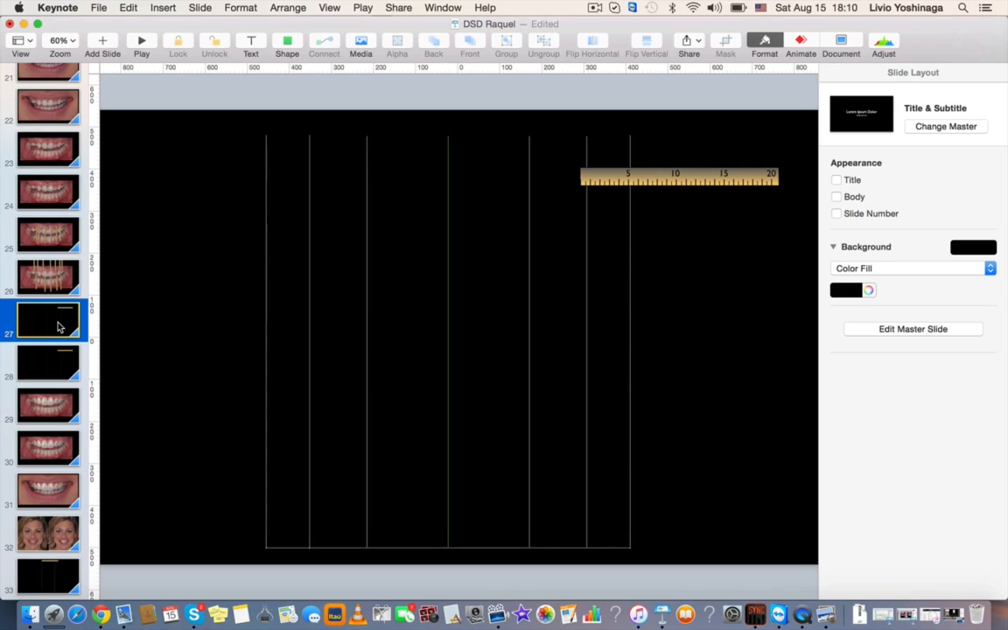
Copy the 12 o'clock face photo from slide 4 onto slide 27 and send it behind the guide lines and ruler.
{"action": "scroll", "coordinate": [53, 289], "scroll_direction": "up", "scroll_amount": 10}
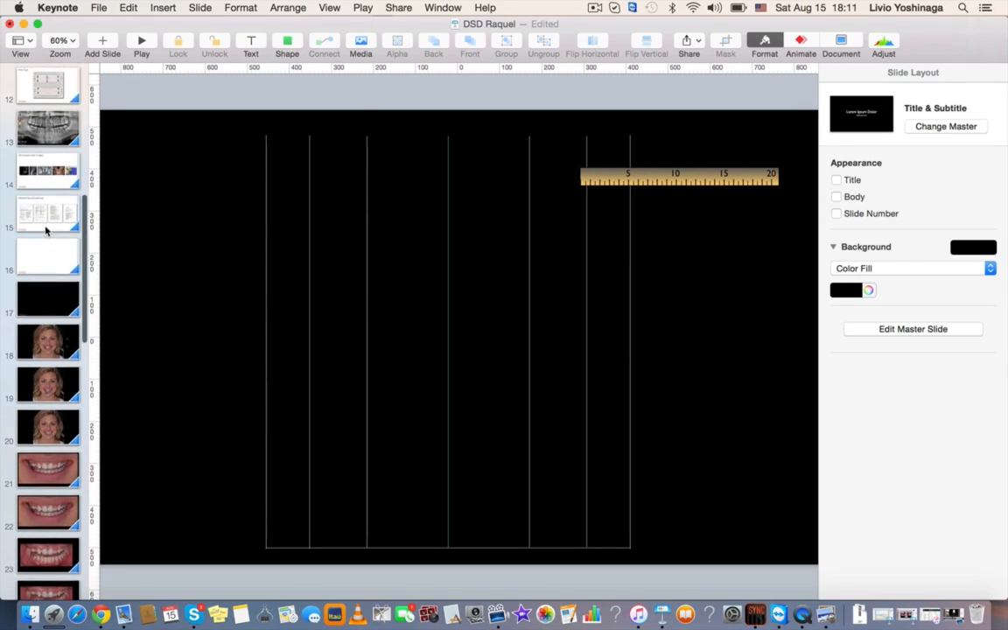
{"action": "scroll", "coordinate": [46, 229], "scroll_direction": "up", "scroll_amount": 10}
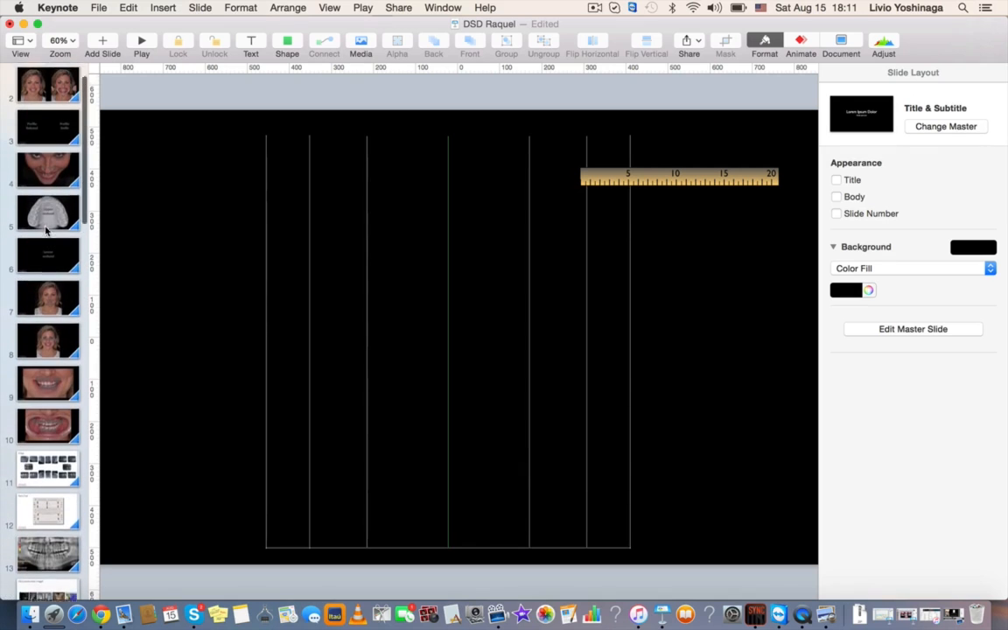
{"action": "left_click", "coordinate": [46, 172]}
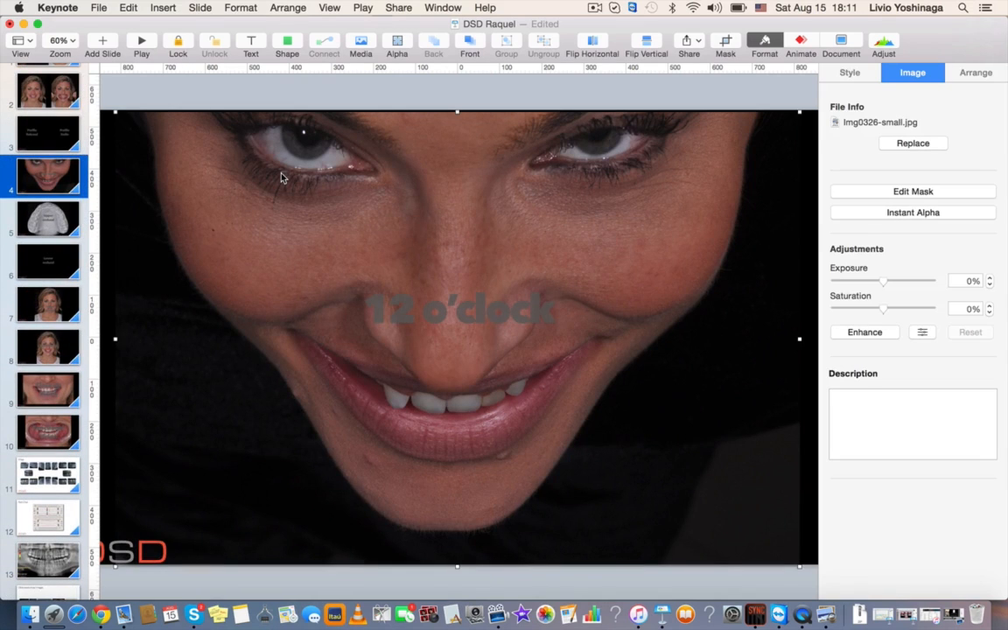
{"action": "scroll", "coordinate": [55, 322], "scroll_direction": "down", "scroll_amount": 20}
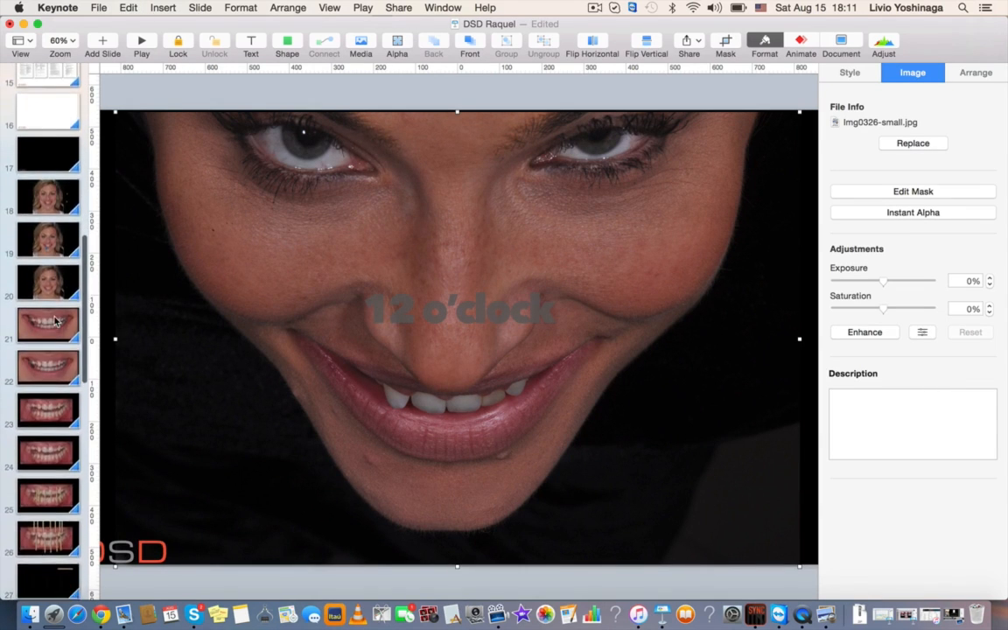
{"action": "scroll", "coordinate": [55, 322], "scroll_direction": "up", "scroll_amount": 2}
{"action": "left_click", "coordinate": [49, 190]}
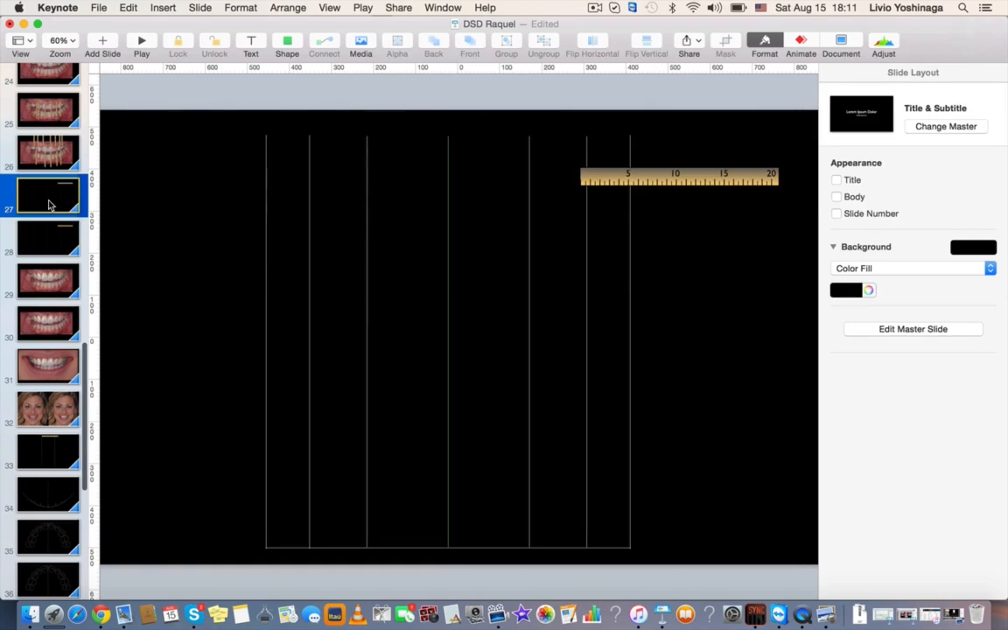
{"action": "key", "text": "super+v"}
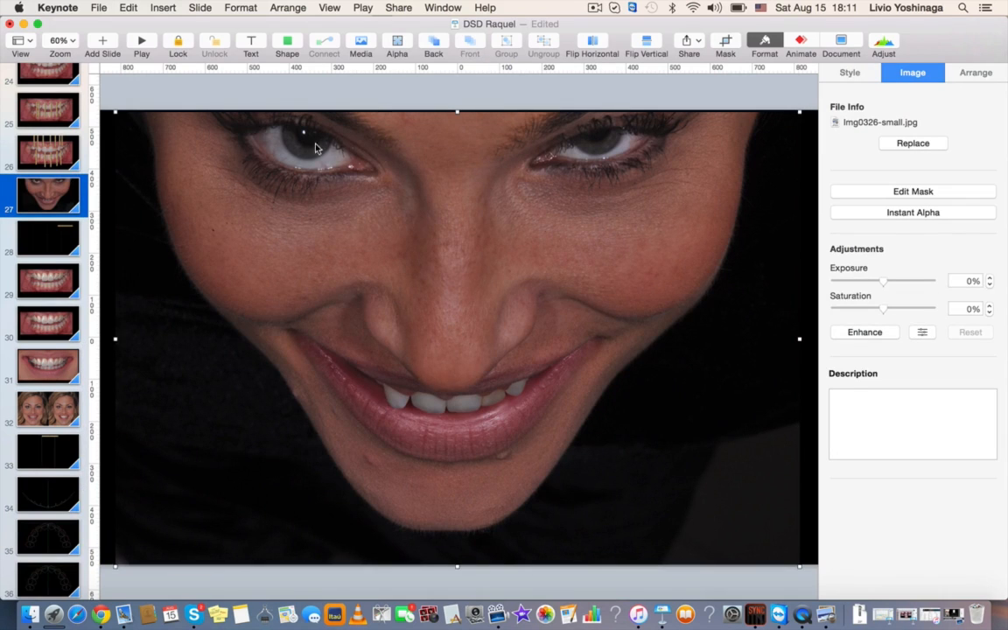
{"action": "right_click", "coordinate": [539, 206]}
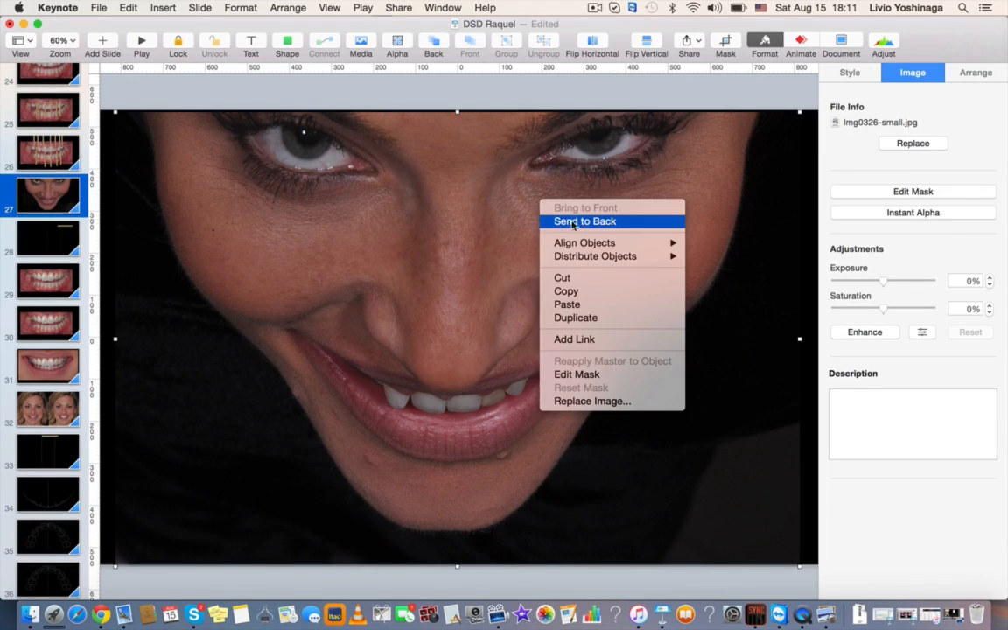
{"action": "left_click", "coordinate": [578, 222]}
Lower the face photo until the eyes meet the horizontal guide line, and rotate it to 179° to level the eyes.
{"action": "left_click_drag", "start_coordinate": [707, 125], "coordinate": [686, 519]}
{"action": "scroll", "coordinate": [698, 408], "scroll_direction": "up", "scroll_amount": 5}
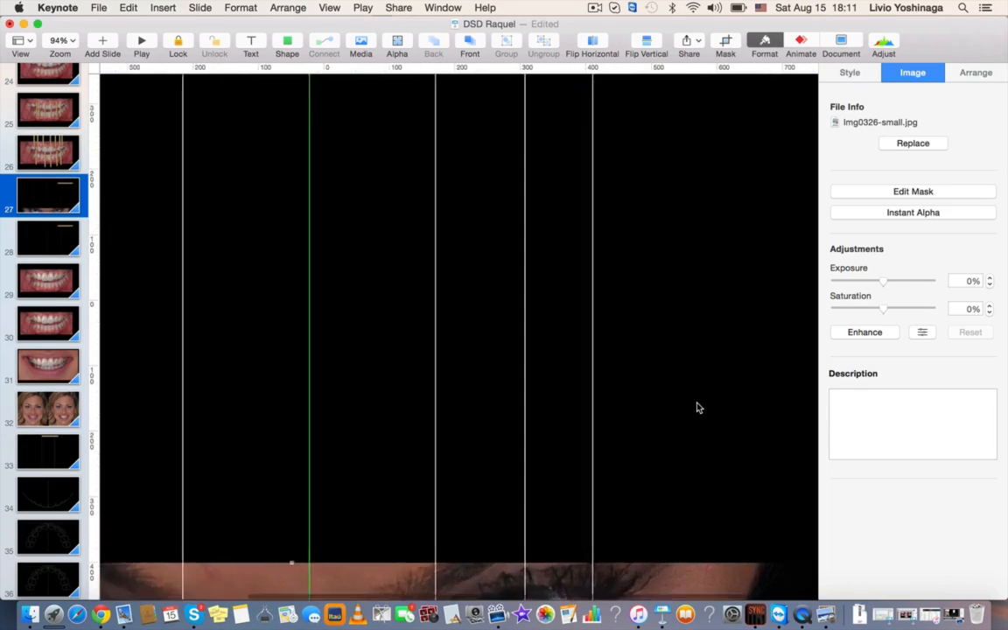
{"action": "scroll", "coordinate": [697, 407], "scroll_direction": "down", "scroll_amount": 3}
{"action": "scroll", "coordinate": [697, 408], "scroll_direction": "left", "scroll_amount": 3}
{"action": "scroll", "coordinate": [697, 404], "scroll_direction": "left", "scroll_amount": 3}
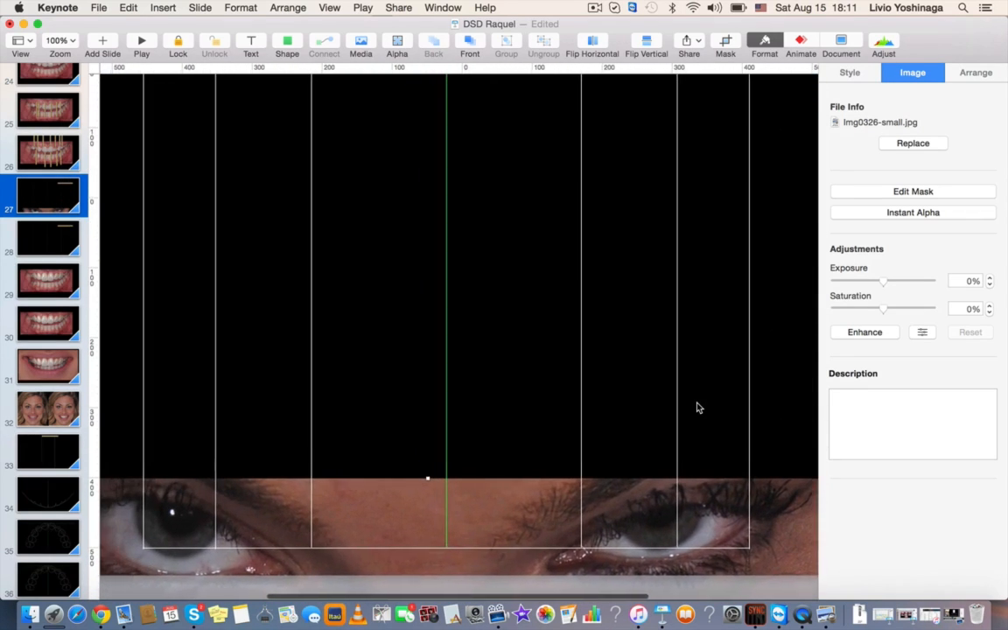
{"action": "scroll", "coordinate": [697, 403], "scroll_direction": "up", "scroll_amount": 2}
{"action": "left_click_drag", "start_coordinate": [495, 540], "coordinate": [494, 558]}
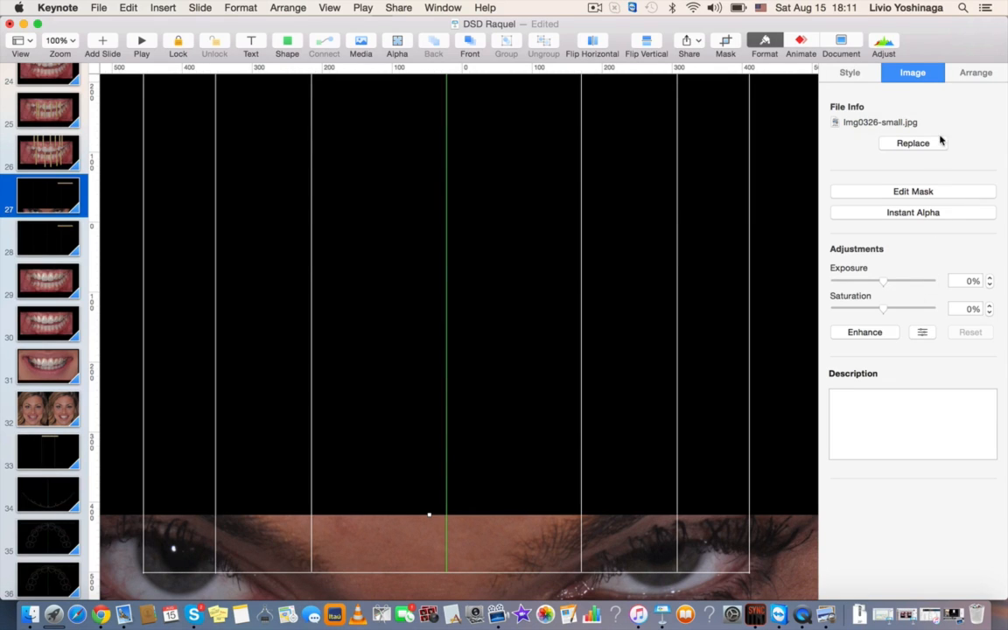
{"action": "left_click", "coordinate": [973, 73]}
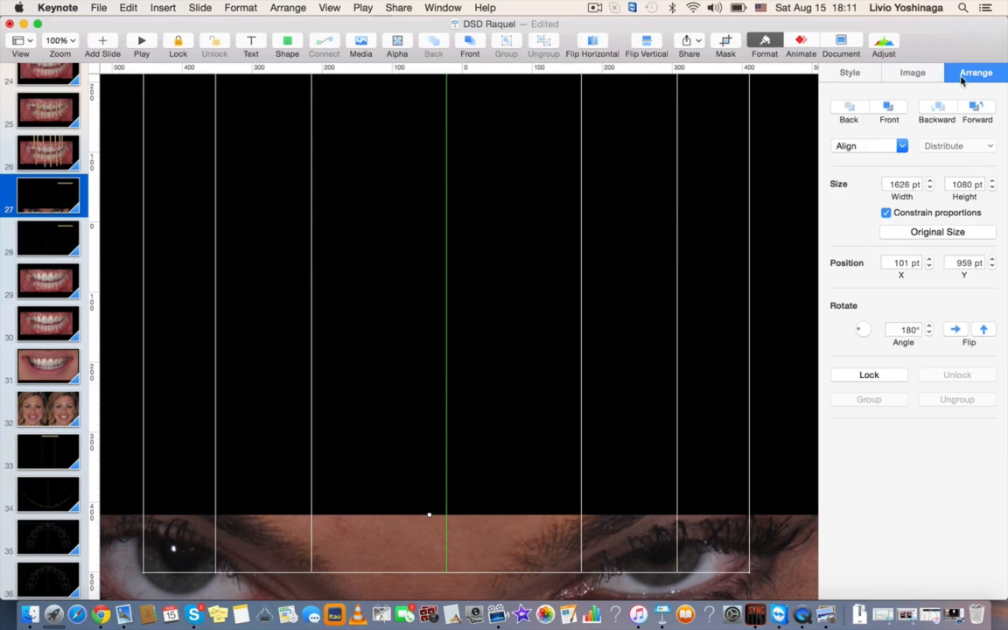
{"action": "left_click", "coordinate": [929, 333]}
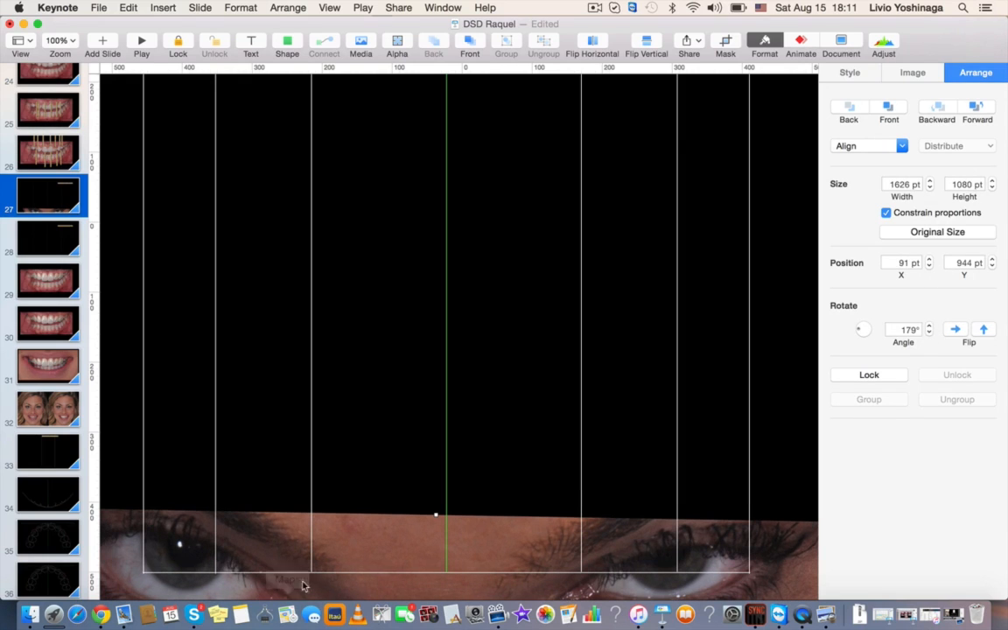
Move the face photo back up to the slide's upper edge, at about X 166 pt and Y 0 pt.
{"action": "left_click_drag", "start_coordinate": [374, 548], "coordinate": [385, 123]}
{"action": "scroll", "coordinate": [381, 138], "scroll_direction": "down", "scroll_amount": 5}
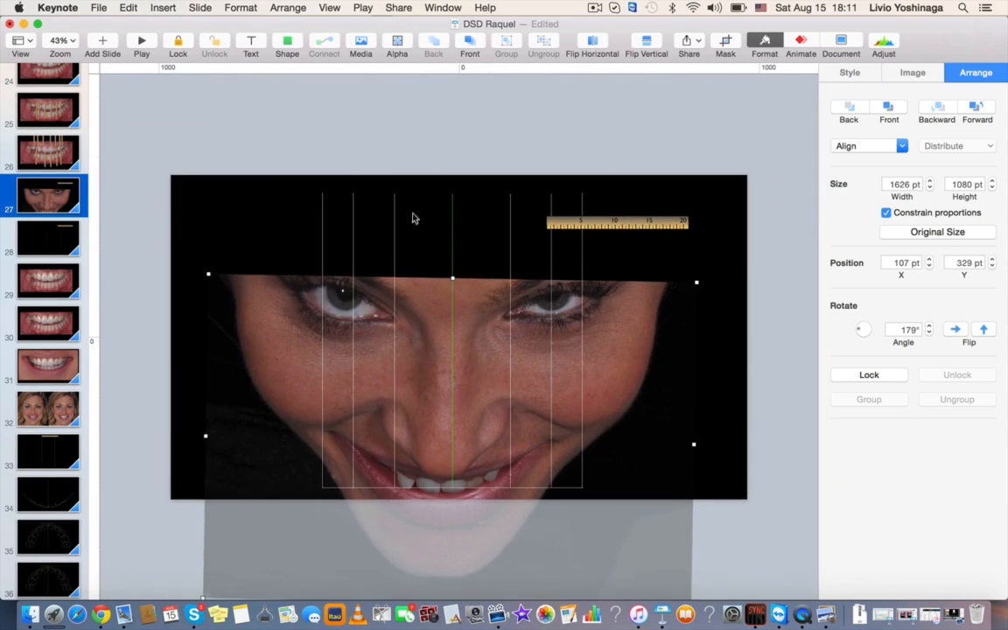
{"action": "left_click_drag", "start_coordinate": [476, 353], "coordinate": [500, 261]}
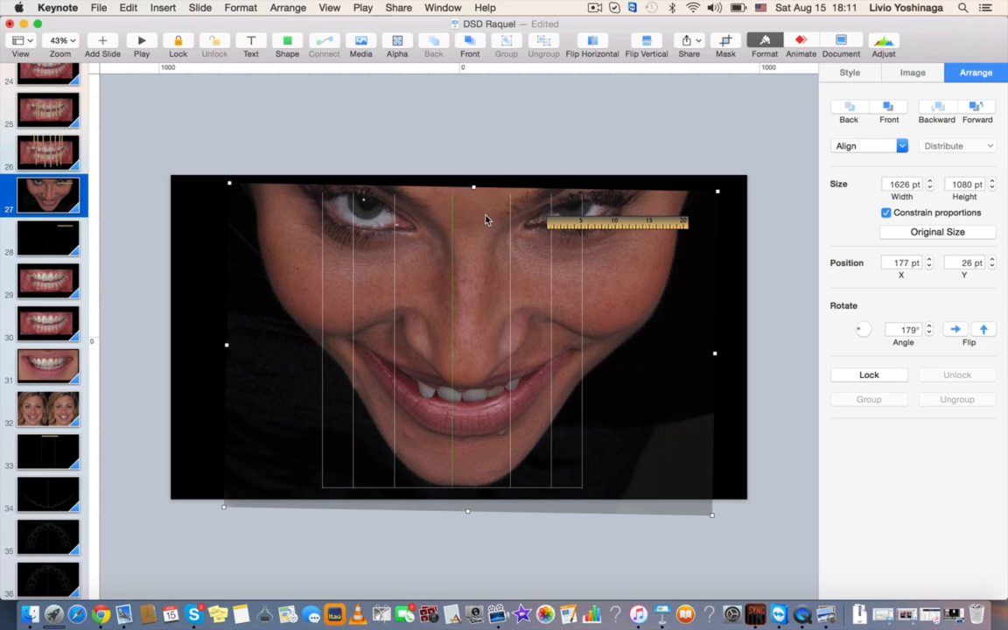
{"action": "mouse_move", "coordinate": [486, 219]}
{"action": "left_mouse_down"}
{"action": "mouse_move", "coordinate": [497, 500]}
{"action": "mouse_move", "coordinate": [476, 488]}
{"action": "mouse_move", "coordinate": [492, 131]}
{"action": "mouse_move", "coordinate": [482, 211]}
{"action": "left_mouse_up"}
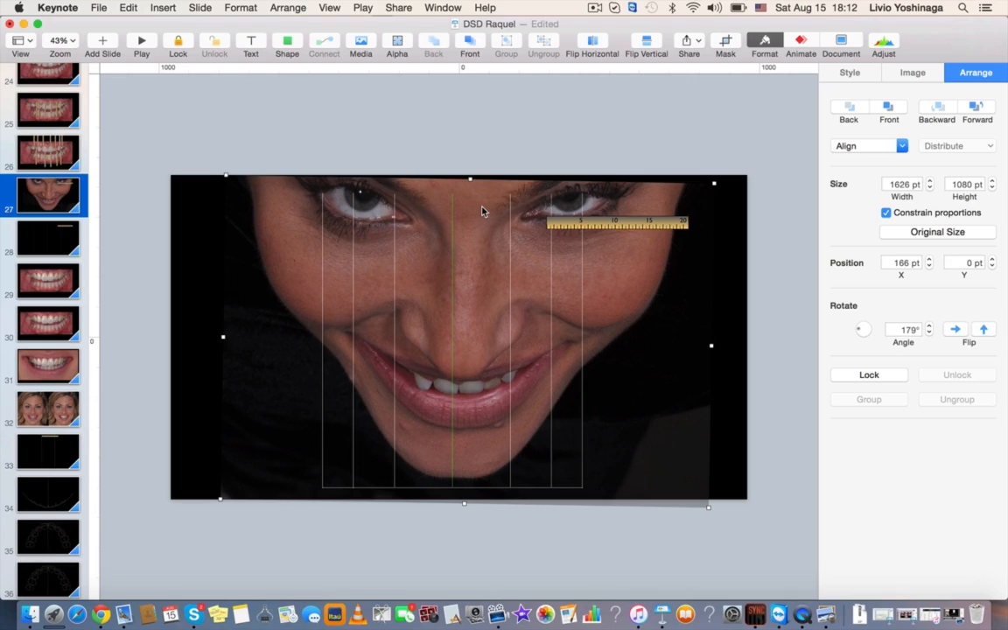
Mask the face photo down to the mouth area, about 794 × 335 pt.
{"action": "double_click", "coordinate": [482, 210]}
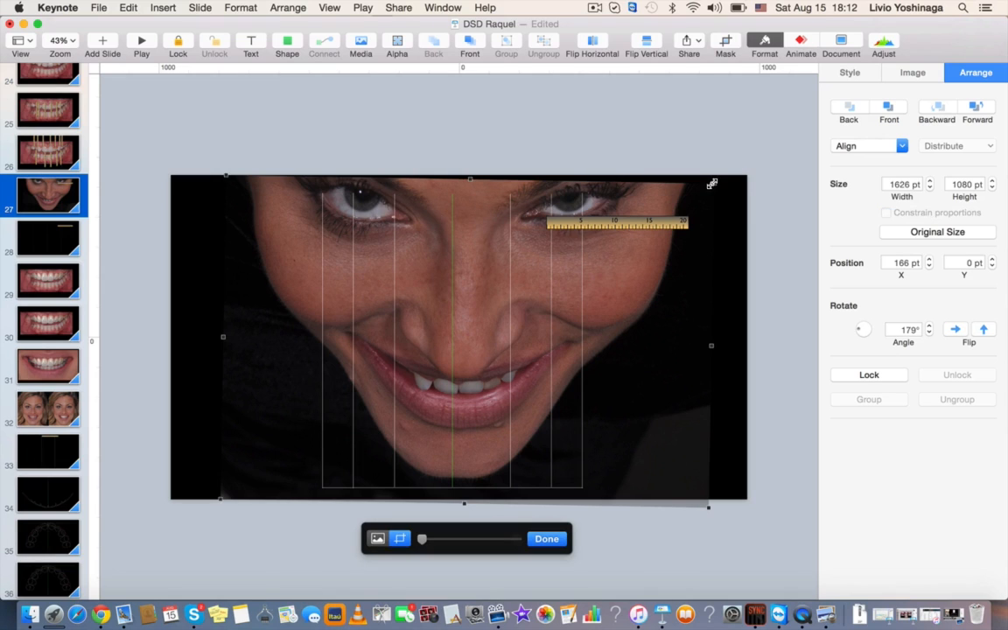
{"action": "left_click_drag", "start_coordinate": [712, 183], "coordinate": [574, 332]}
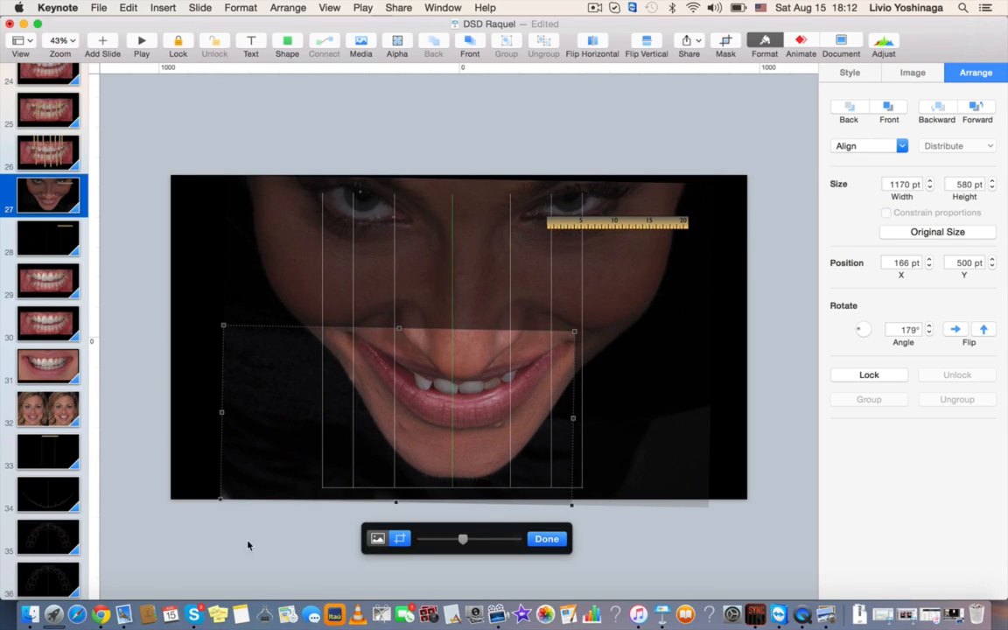
{"action": "left_click_drag", "start_coordinate": [219, 497], "coordinate": [332, 427]}
{"action": "left_click", "coordinate": [704, 383]}
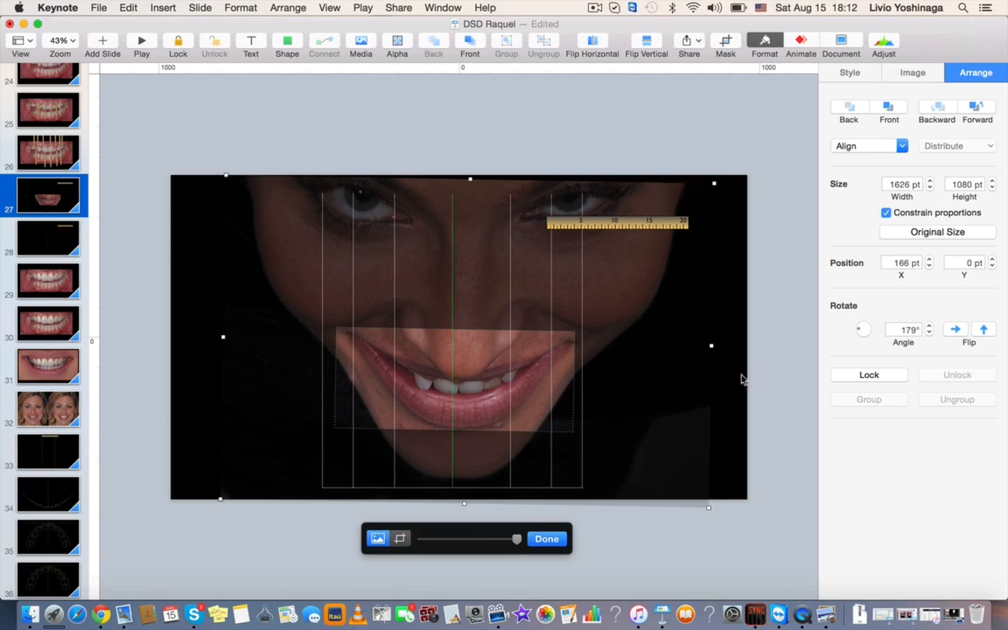
{"action": "left_click", "coordinate": [791, 364]}
Enlarge the cropped mouth photo to about 1698 × 717 pt and align its teeth with the vertical guide lines.
{"action": "left_click_drag", "start_coordinate": [478, 379], "coordinate": [423, 227]}
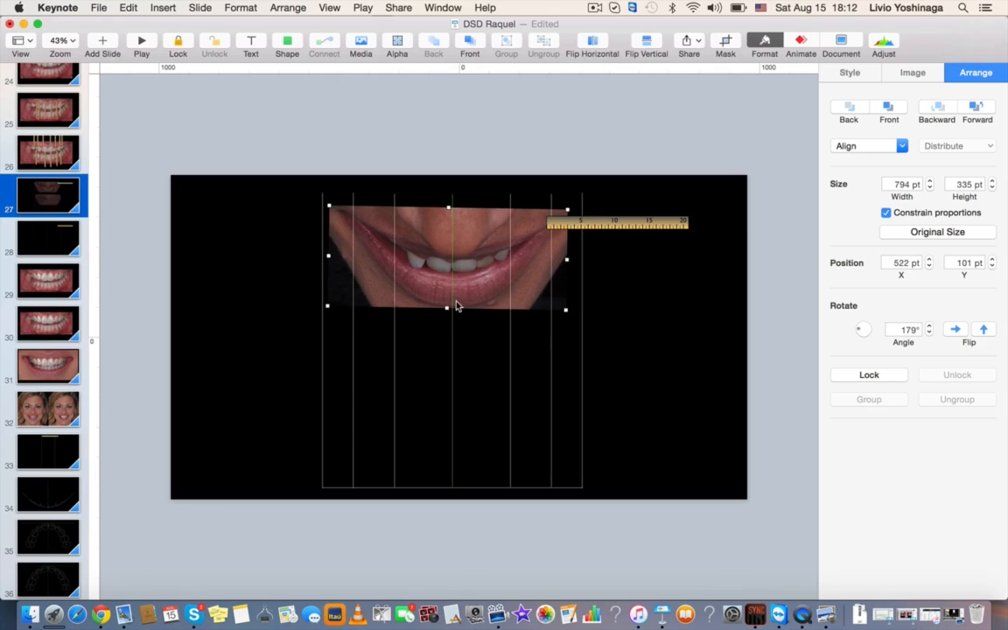
{"action": "left_click_drag", "start_coordinate": [448, 308], "coordinate": [460, 426]}
{"action": "left_click_drag", "start_coordinate": [615, 365], "coordinate": [614, 362]}
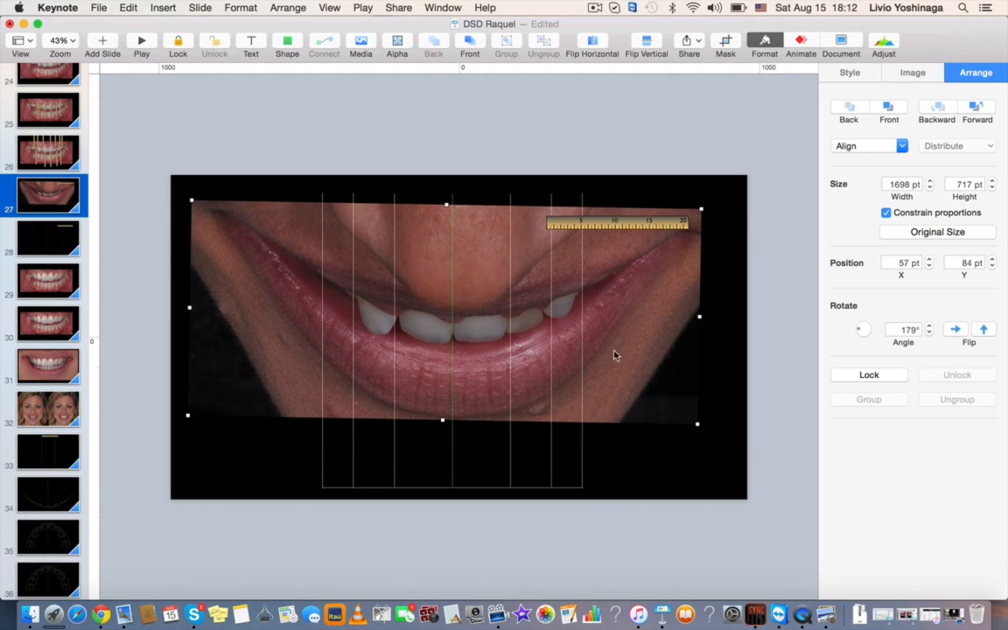
Lay the ruler across the upper incisors to check the mouth photo's scale.
{"action": "left_click_drag", "start_coordinate": [640, 223], "coordinate": [494, 329]}
{"action": "scroll", "coordinate": [494, 329], "scroll_direction": "up", "scroll_amount": 8}
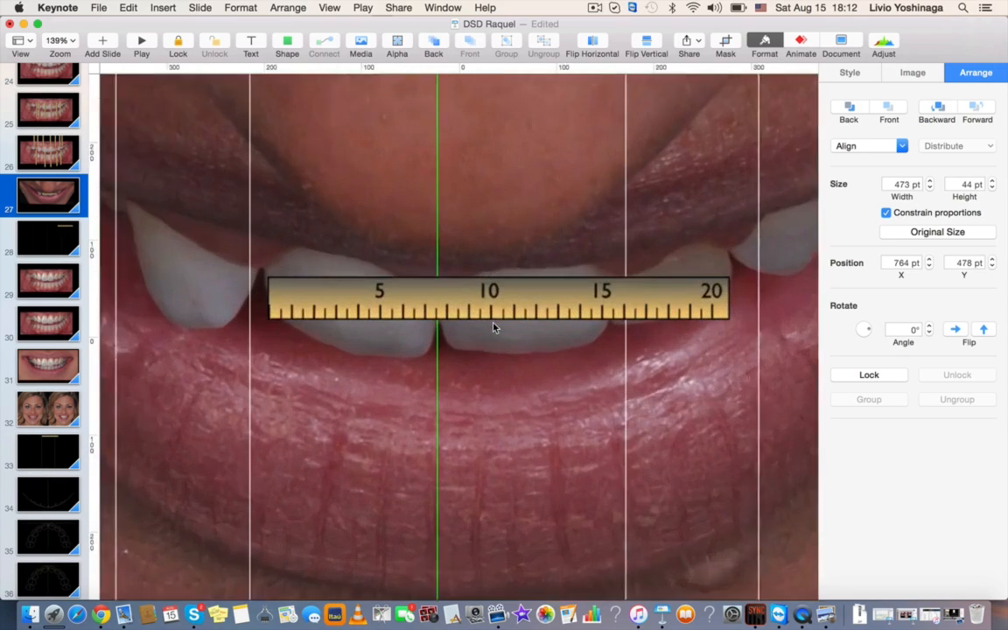
{"action": "left_click_drag", "start_coordinate": [287, 302], "coordinate": [287, 300]}
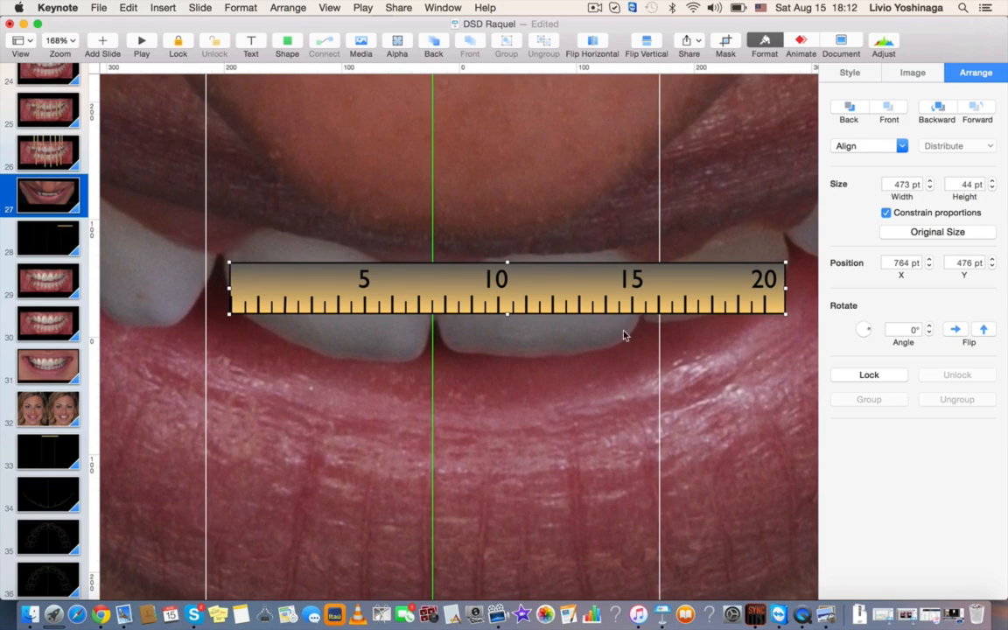
{"action": "scroll", "coordinate": [623, 335], "scroll_direction": "down", "scroll_amount": 8}
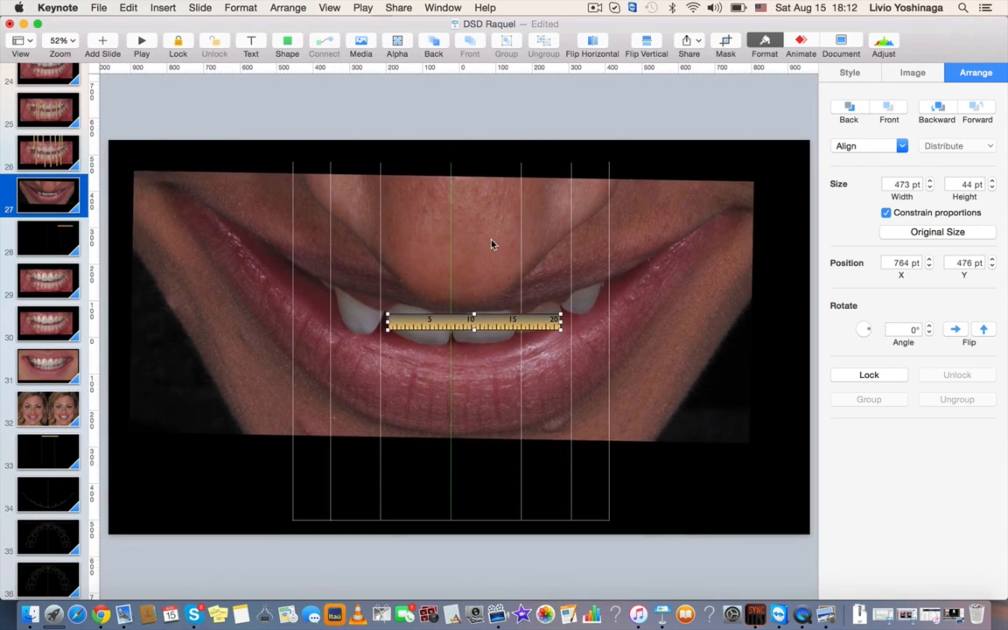
Enlarge the mouth photo to about 1738 × 733 pt and move the ruler off the teeth to the photo's upper right.
{"action": "left_click", "coordinate": [492, 244]}
{"action": "left_click_drag", "start_coordinate": [442, 178], "coordinate": [442, 171]}
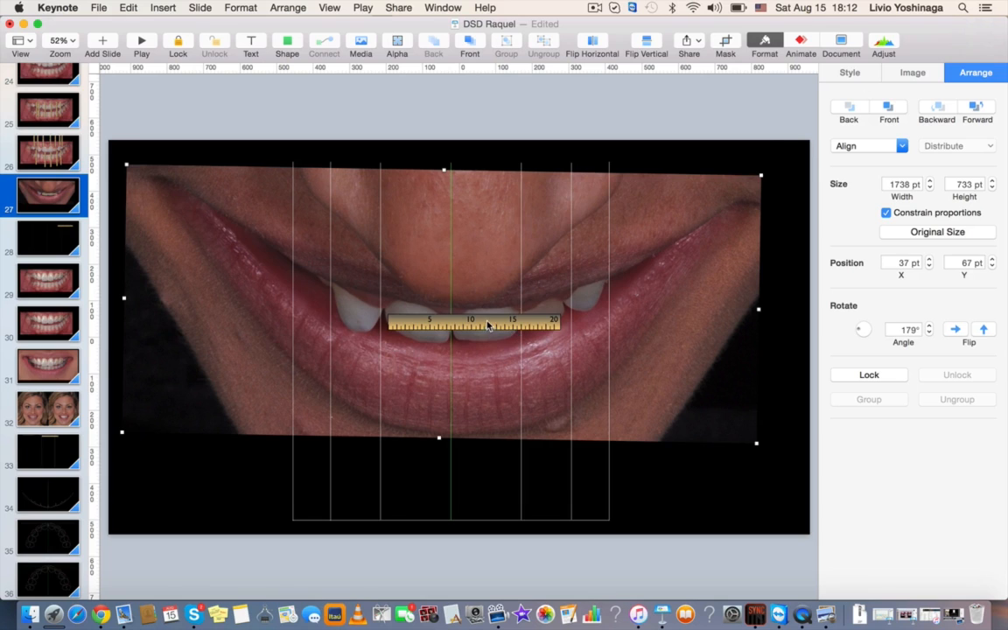
{"action": "left_click_drag", "start_coordinate": [488, 326], "coordinate": [700, 208]}
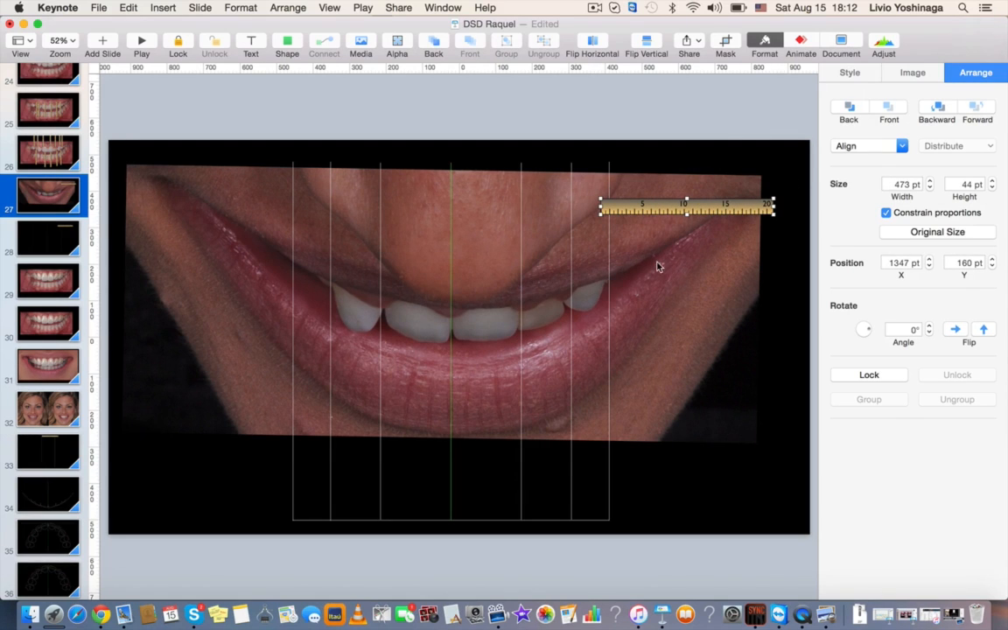
Copy the grouped incisal curve from slide 34 onto slide 27, scale it to about 1299 × 747 pt and fit it to the incisal edges.
{"action": "left_click", "coordinate": [52, 495]}
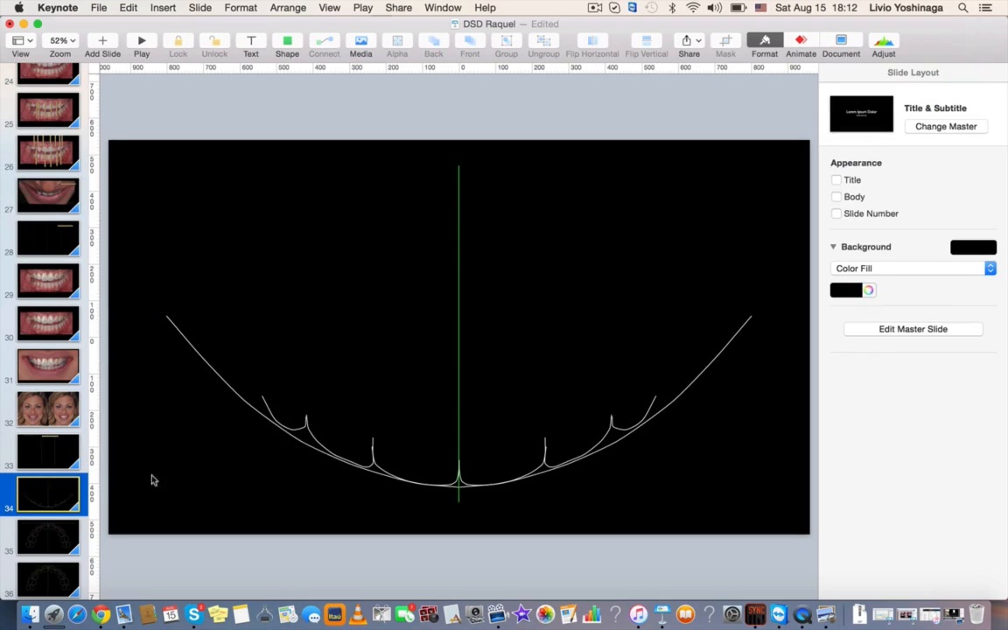
{"action": "left_click", "coordinate": [319, 448]}
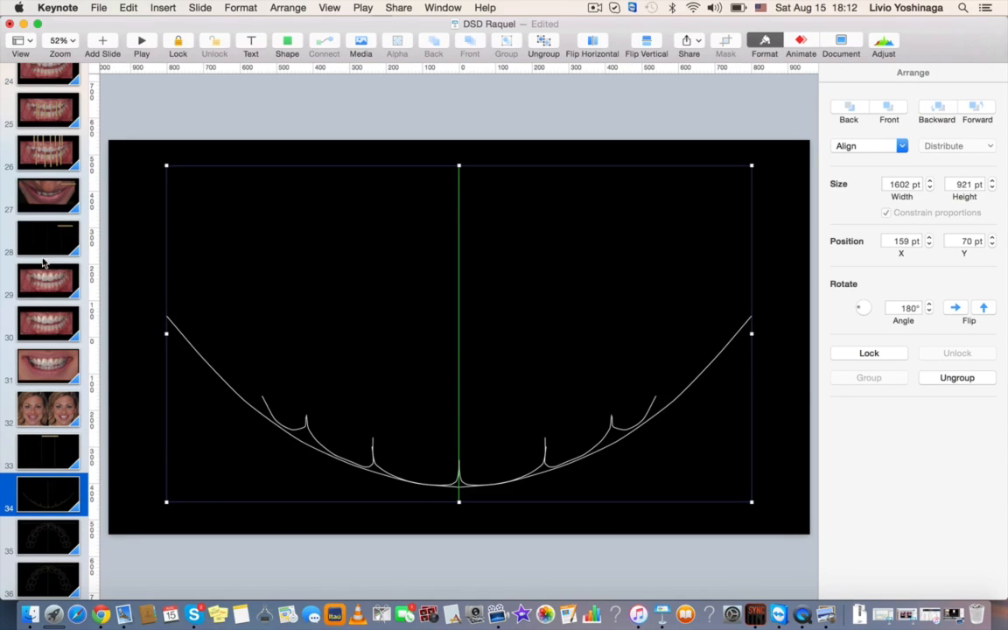
{"action": "left_click", "coordinate": [46, 193]}
{"action": "key", "text": "super+v"}
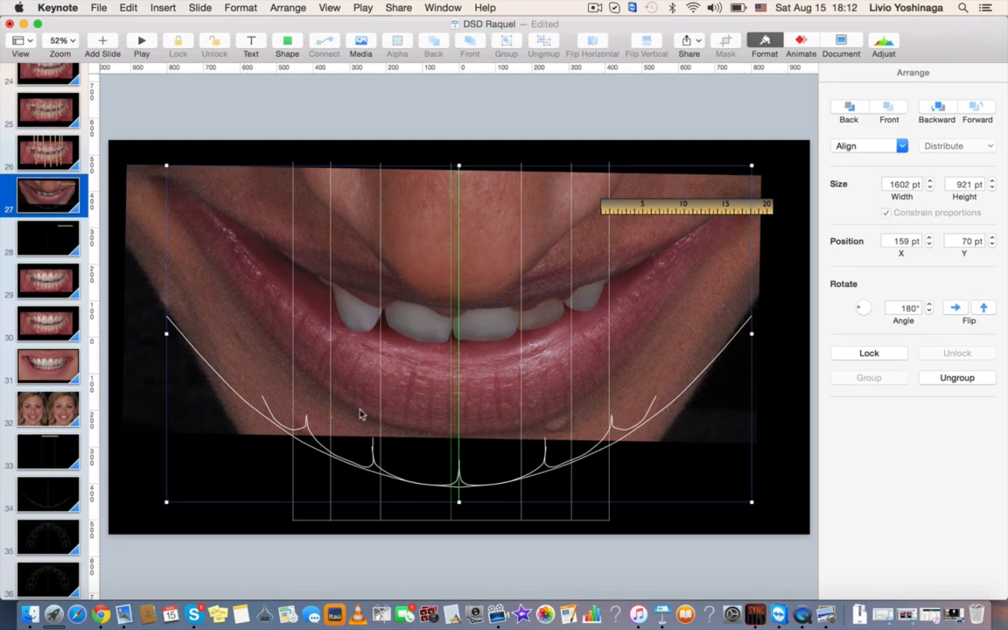
{"action": "left_click_drag", "start_coordinate": [454, 480], "coordinate": [454, 350]}
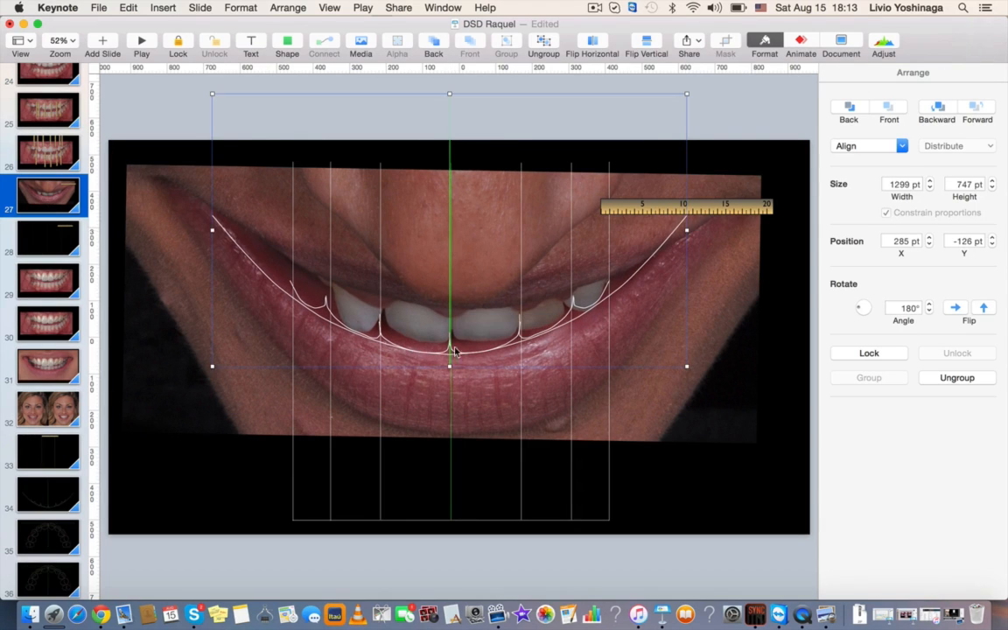
Refine the incisal curve to about 1310 × 753 pt centred on the midline, and place the ruler at the photo's upper right.
{"action": "left_click_drag", "start_coordinate": [702, 214], "coordinate": [719, 453]}
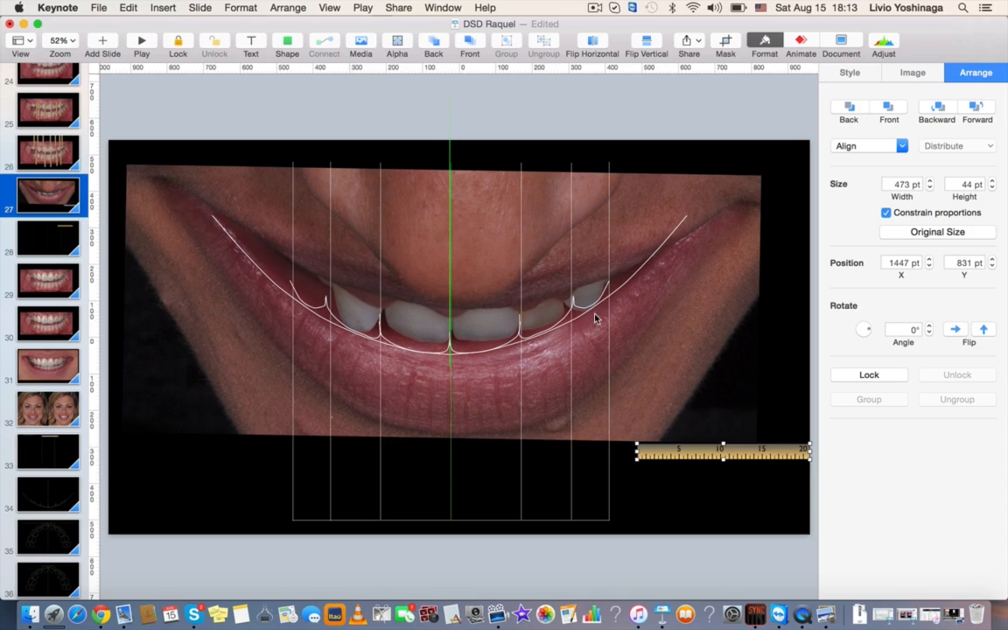
{"action": "left_click", "coordinate": [452, 358]}
{"action": "left_click_drag", "start_coordinate": [450, 366], "coordinate": [449, 366]}
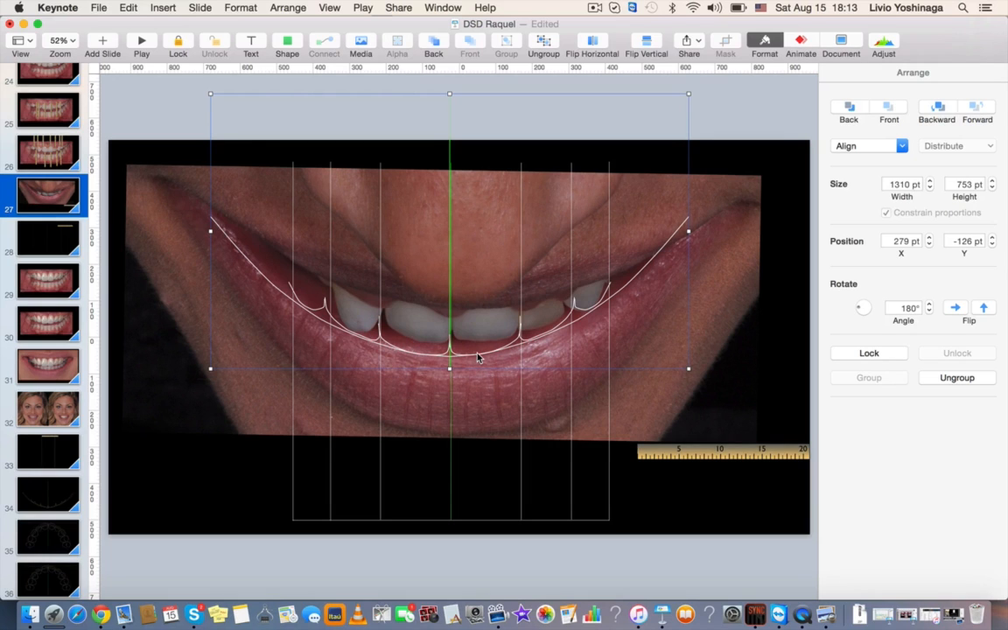
{"action": "left_click_drag", "start_coordinate": [478, 357], "coordinate": [477, 354]}
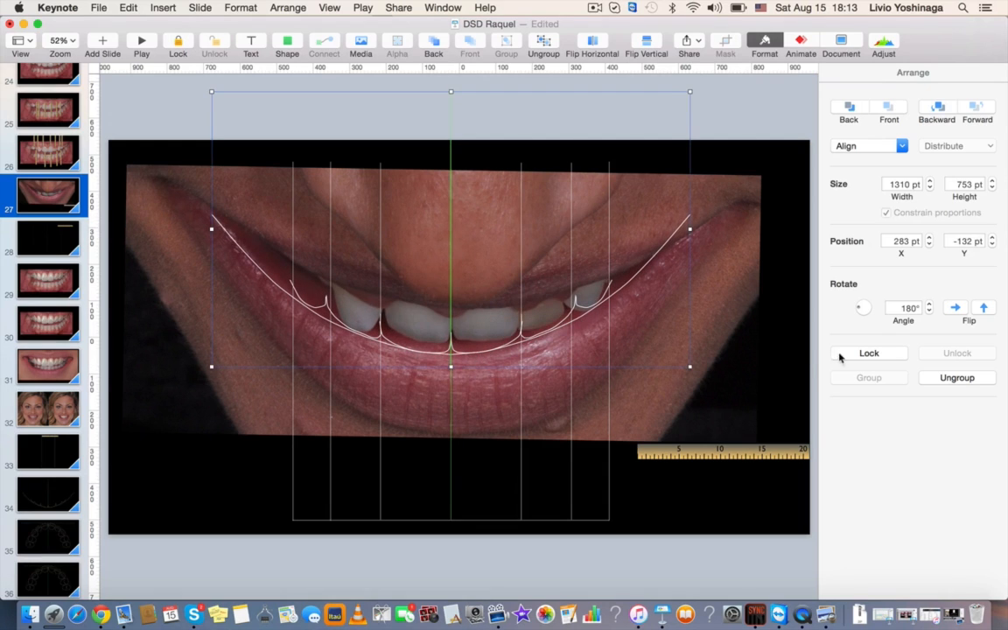
{"action": "left_click", "coordinate": [779, 354]}
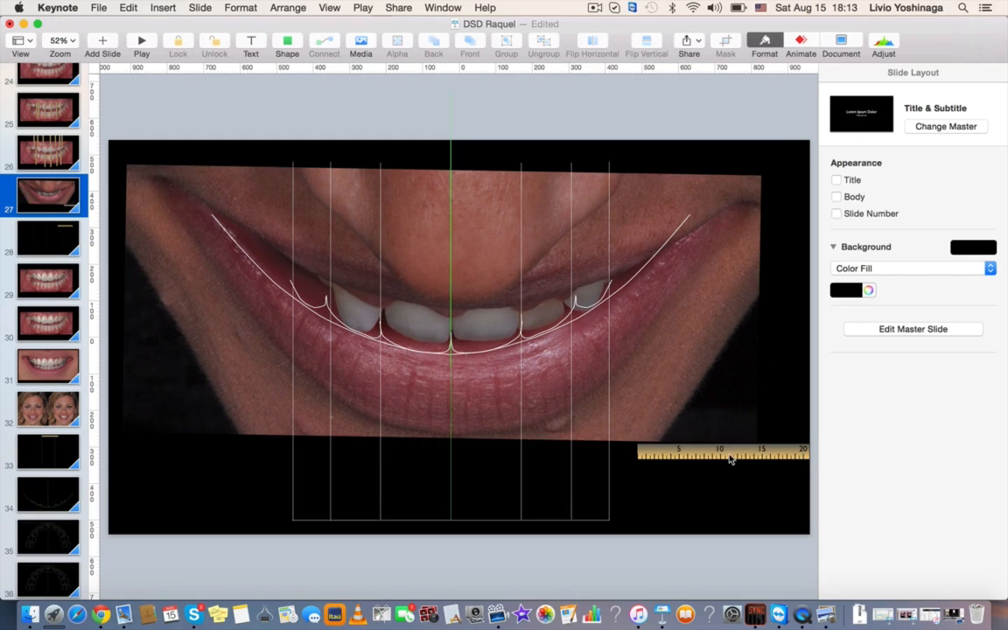
{"action": "left_click_drag", "start_coordinate": [732, 449], "coordinate": [713, 214]}
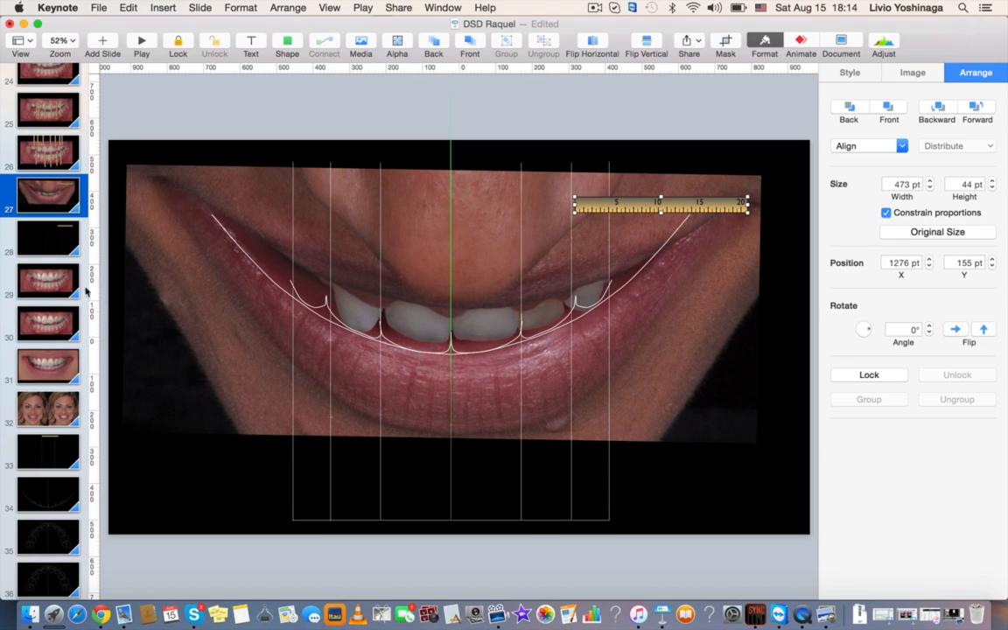
Copy the upper occlusal model photo from slide 5 onto slide 28.
{"action": "left_click", "coordinate": [64, 252]}
{"action": "scroll", "coordinate": [48, 158], "scroll_direction": "up", "scroll_amount": 15}
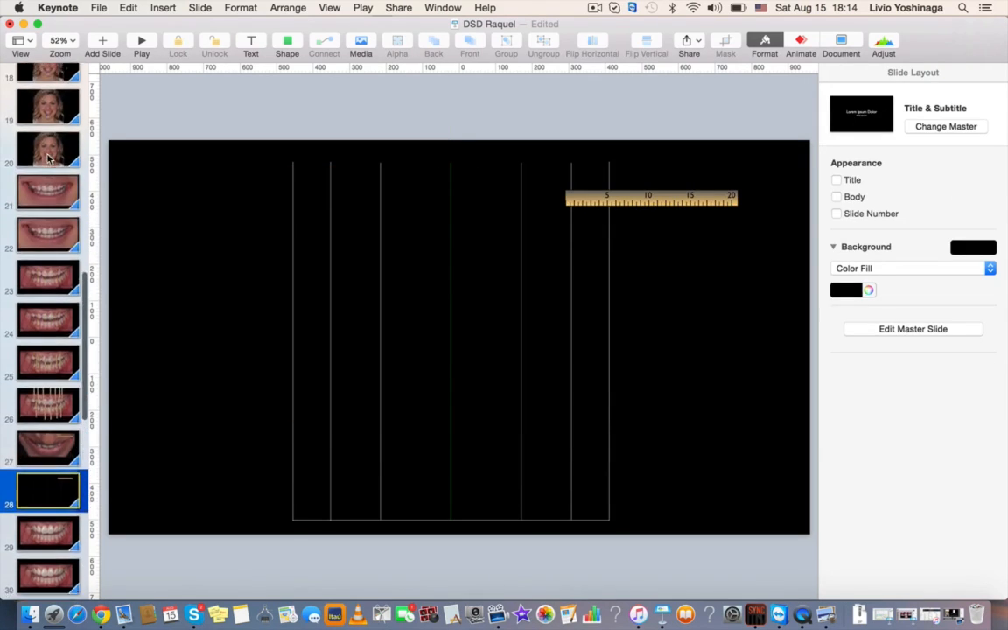
{"action": "scroll", "coordinate": [48, 158], "scroll_direction": "up", "scroll_amount": 9}
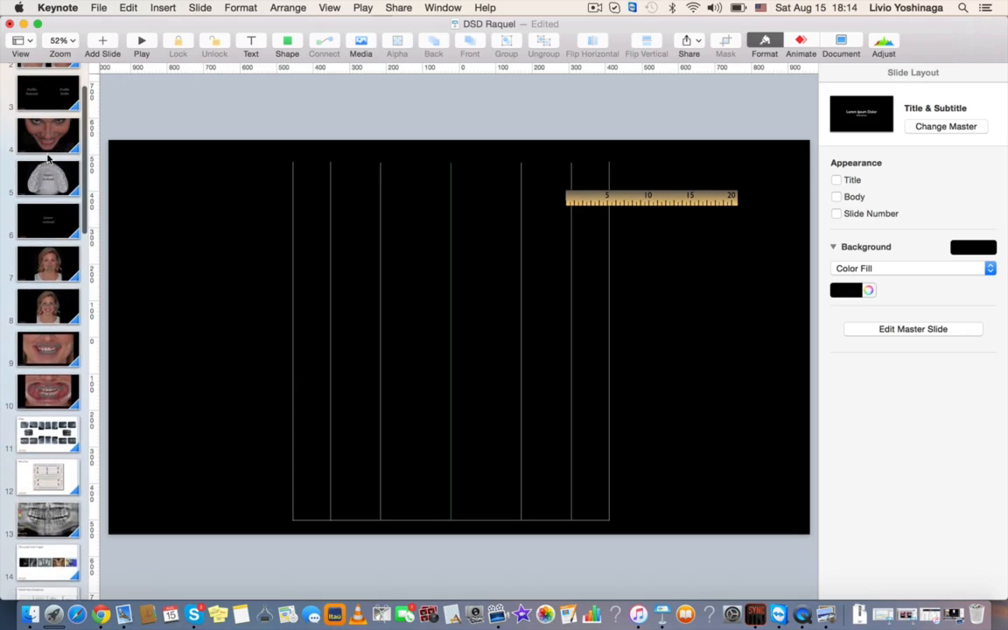
{"action": "left_click", "coordinate": [52, 182]}
{"action": "left_click", "coordinate": [368, 243]}
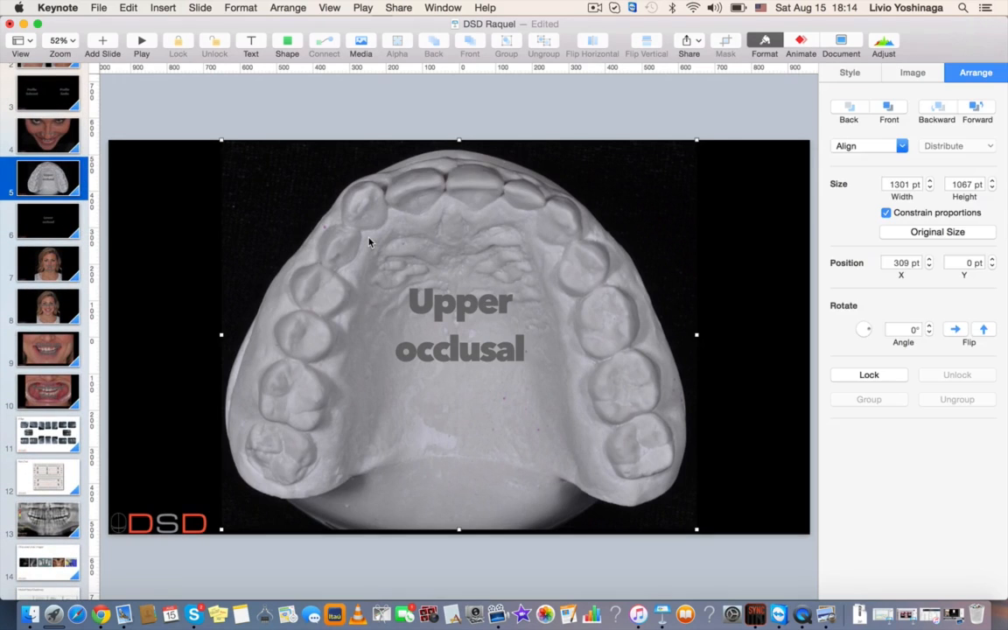
{"action": "key", "text": "super+c"}
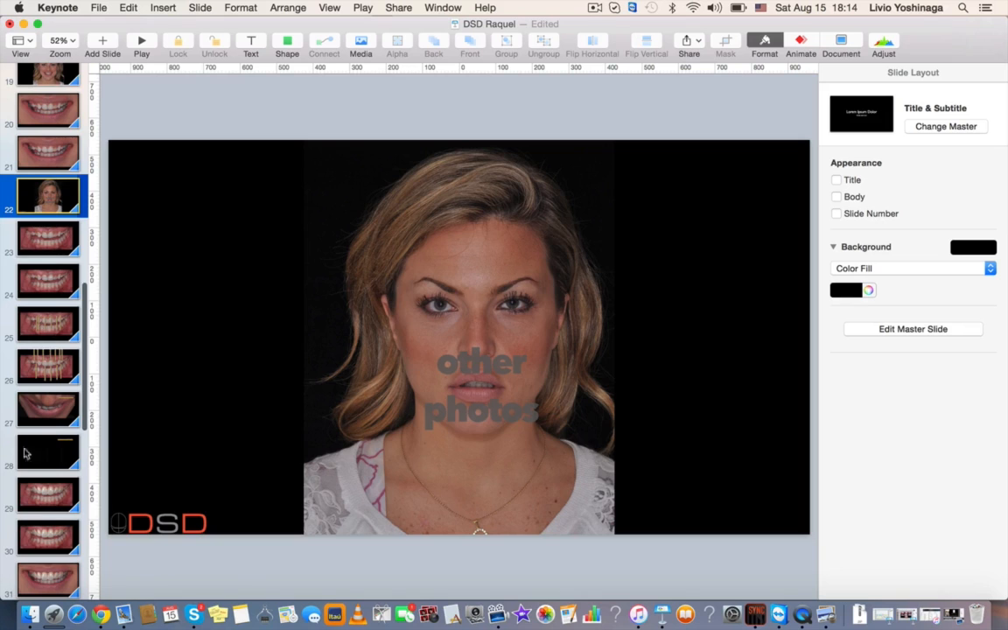
{"action": "left_click", "coordinate": [26, 453]}
{"action": "key", "text": "super+v"}
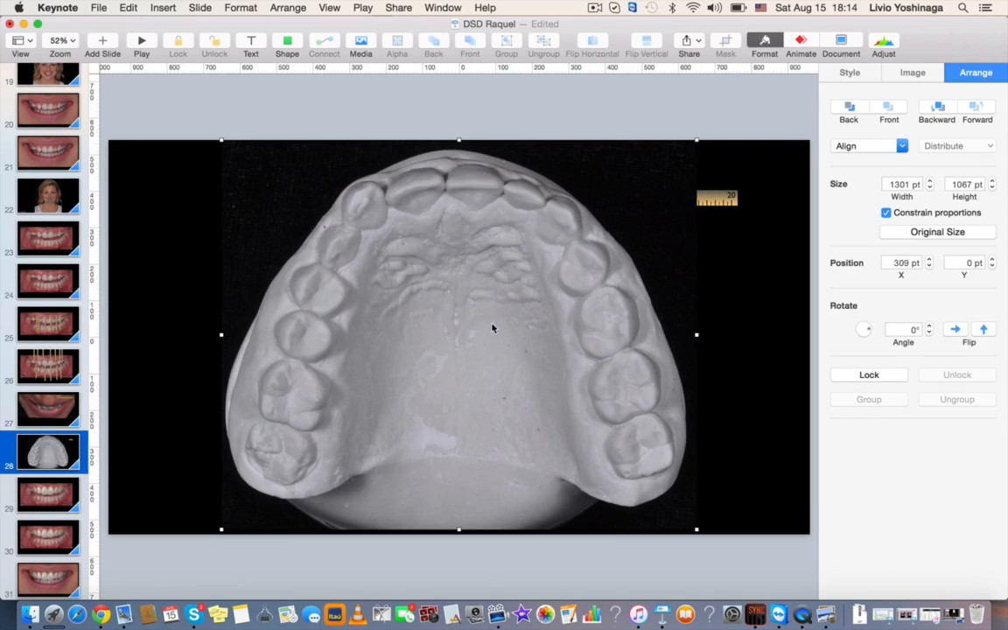
Shift the occlusal photo on slide 28 sideways and send it behind the ruler and guide lines.
{"action": "left_click_drag", "start_coordinate": [492, 328], "coordinate": [514, 325]}
{"action": "right_click", "coordinate": [477, 253]}
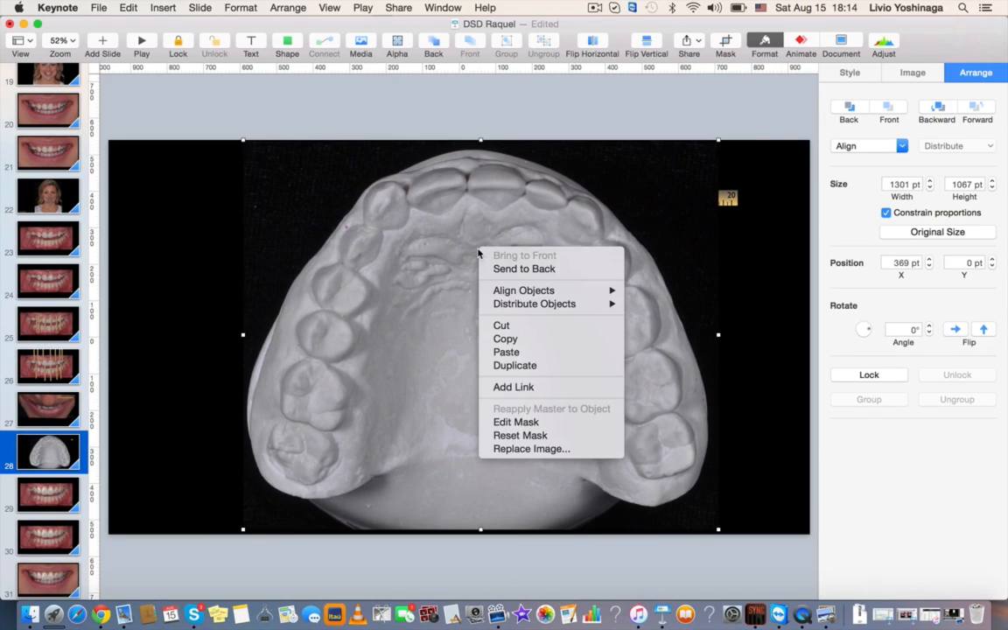
{"action": "left_click", "coordinate": [523, 269]}
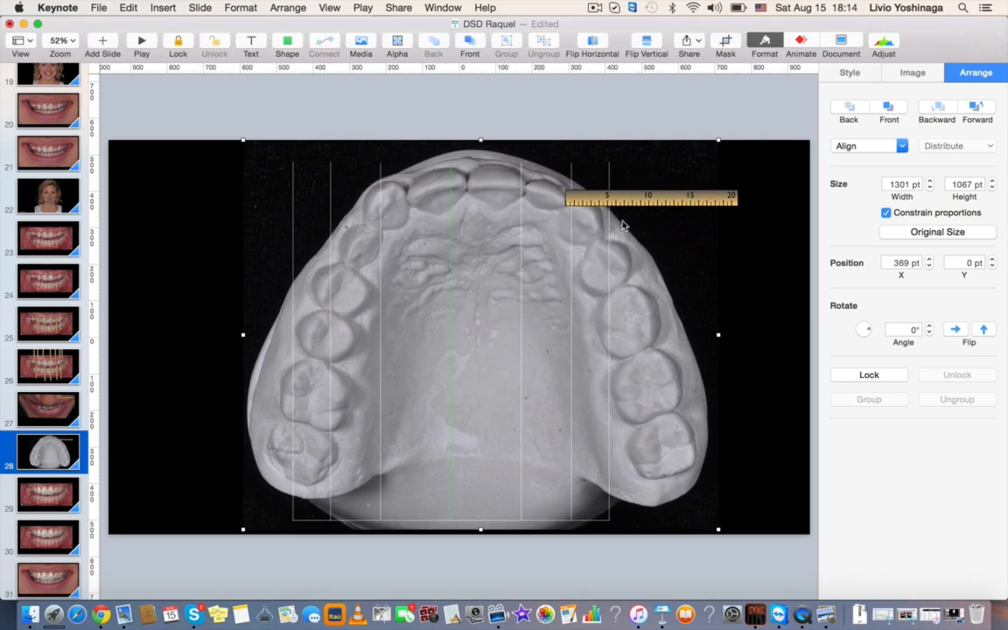
Lay the ruler across the upper incisors and enlarge the occlusal photo to about 1354 × 1110 pt.
{"action": "left_click_drag", "start_coordinate": [623, 218], "coordinate": [618, 267]}
{"action": "left_click_drag", "start_coordinate": [663, 198], "coordinate": [488, 177]}
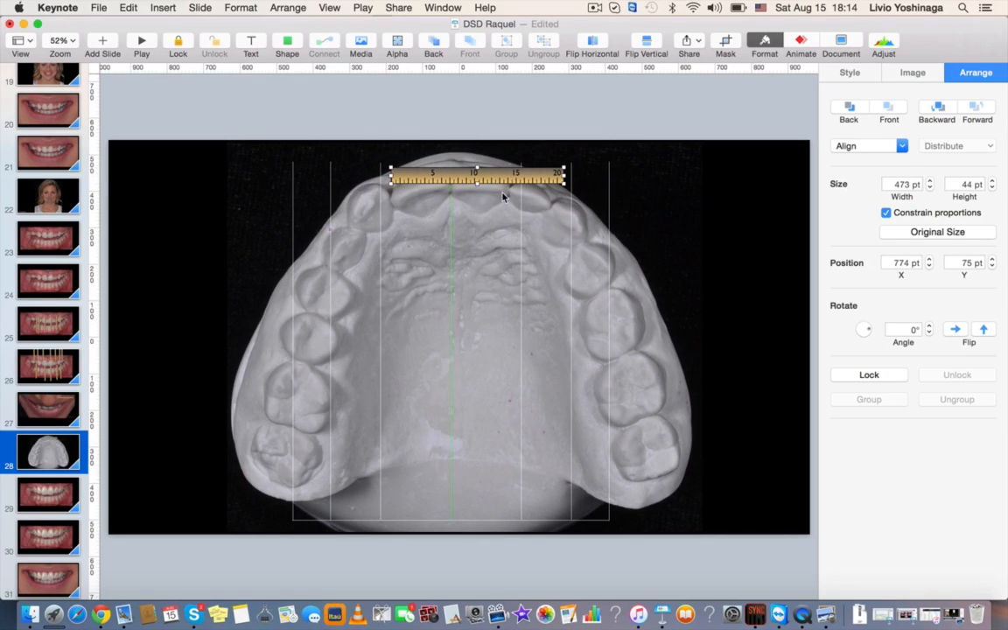
{"action": "left_click", "coordinate": [503, 197]}
{"action": "mouse_move", "coordinate": [465, 142]}
{"action": "left_mouse_down"}
{"action": "mouse_move", "coordinate": [464, 129]}
{"action": "mouse_move", "coordinate": [464, 140]}
{"action": "left_mouse_up"}
{"action": "left_click_drag", "start_coordinate": [429, 194], "coordinate": [485, 219]}
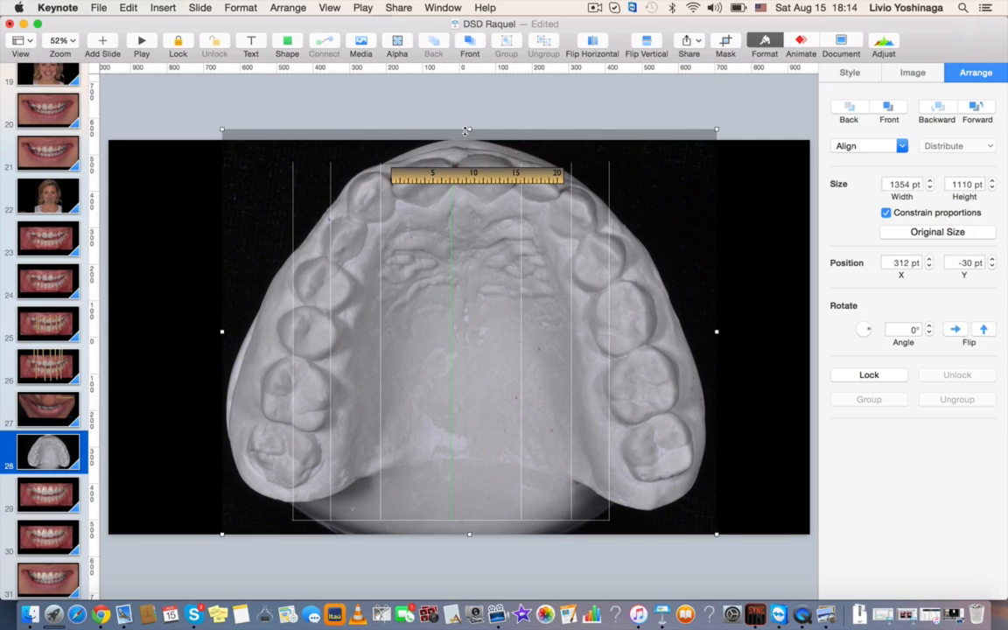
Enlarge the occlusal photo to about 1395 × 1143 pt and position the incisors against the ruler and vertical guides.
{"action": "left_click_drag", "start_coordinate": [466, 131], "coordinate": [466, 122]}
{"action": "left_click_drag", "start_coordinate": [481, 218], "coordinate": [484, 225]}
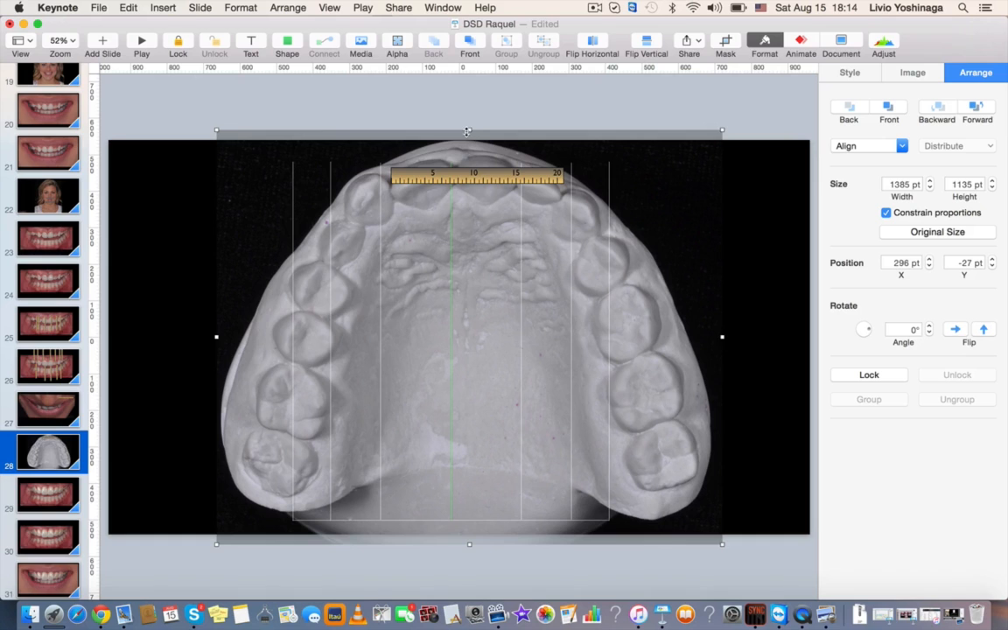
{"action": "left_click_drag", "start_coordinate": [469, 129], "coordinate": [467, 129]}
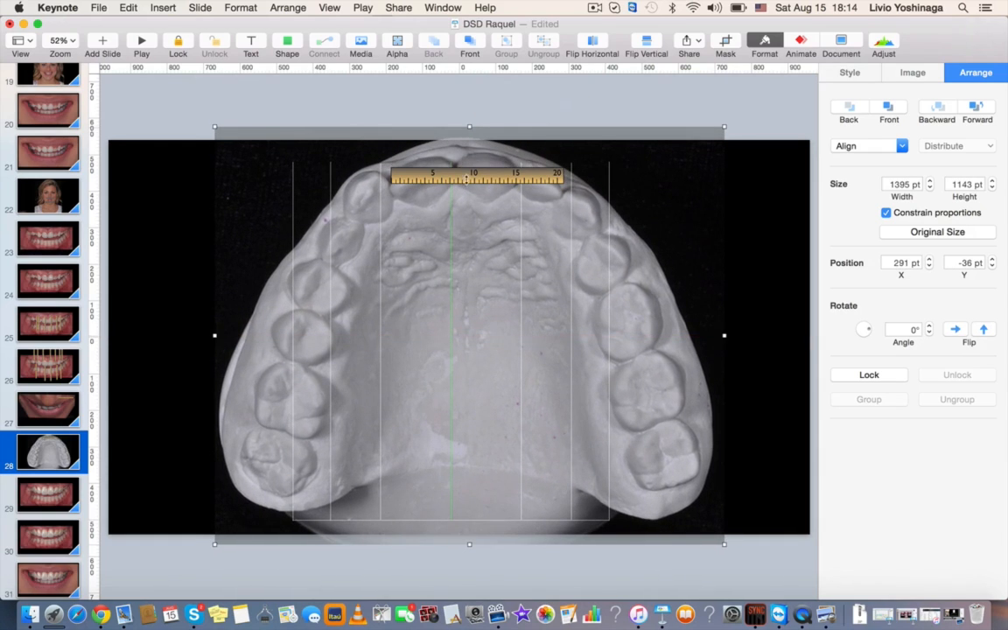
{"action": "left_click_drag", "start_coordinate": [484, 241], "coordinate": [486, 244]}
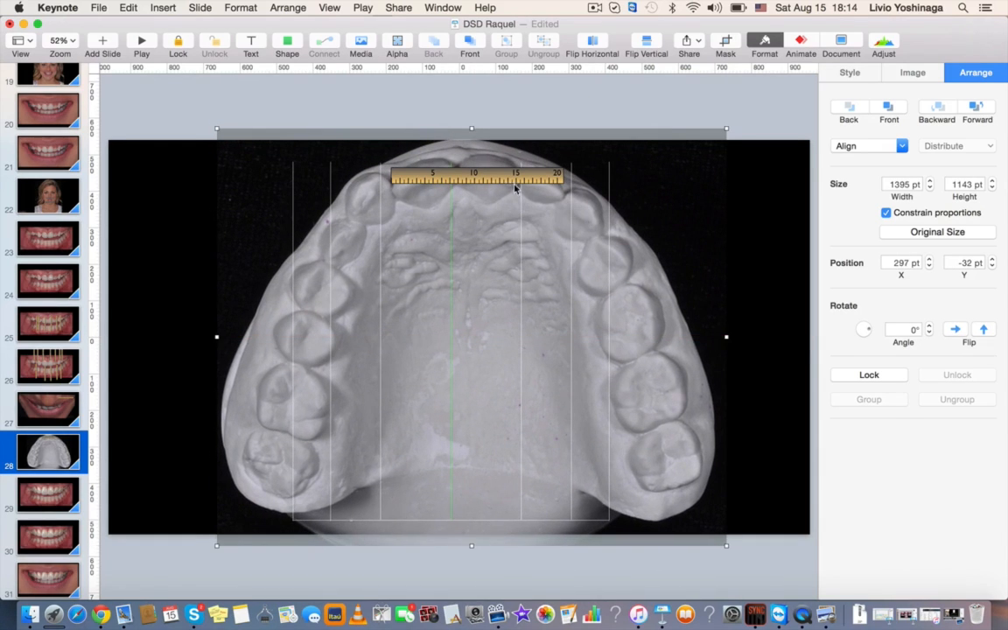
{"action": "scroll", "coordinate": [520, 183], "scroll_direction": "up", "scroll_amount": 1}
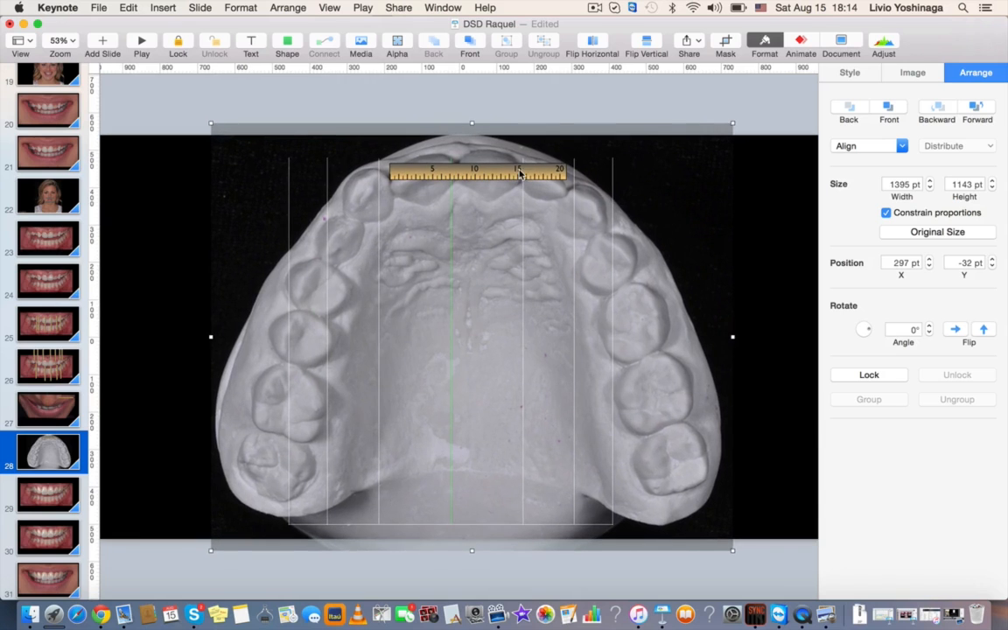
{"action": "left_click_drag", "start_coordinate": [445, 223], "coordinate": [476, 231]}
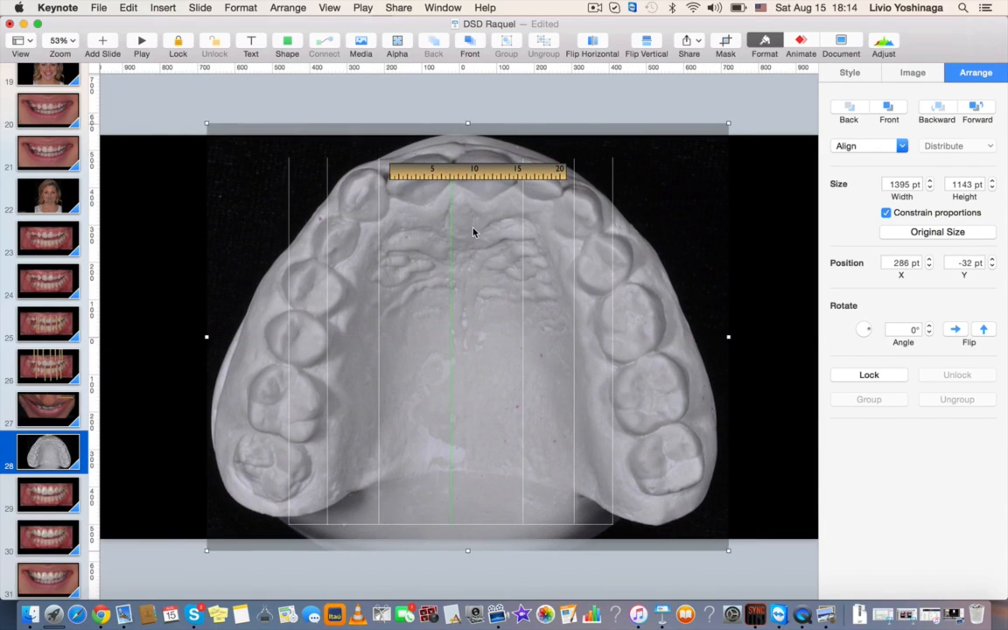
Move the ruler to the slide's upper right, rotate the occlusal photo 0.1° and align its incisor midline with the centre guide.
{"action": "left_click_drag", "start_coordinate": [480, 176], "coordinate": [714, 173]}
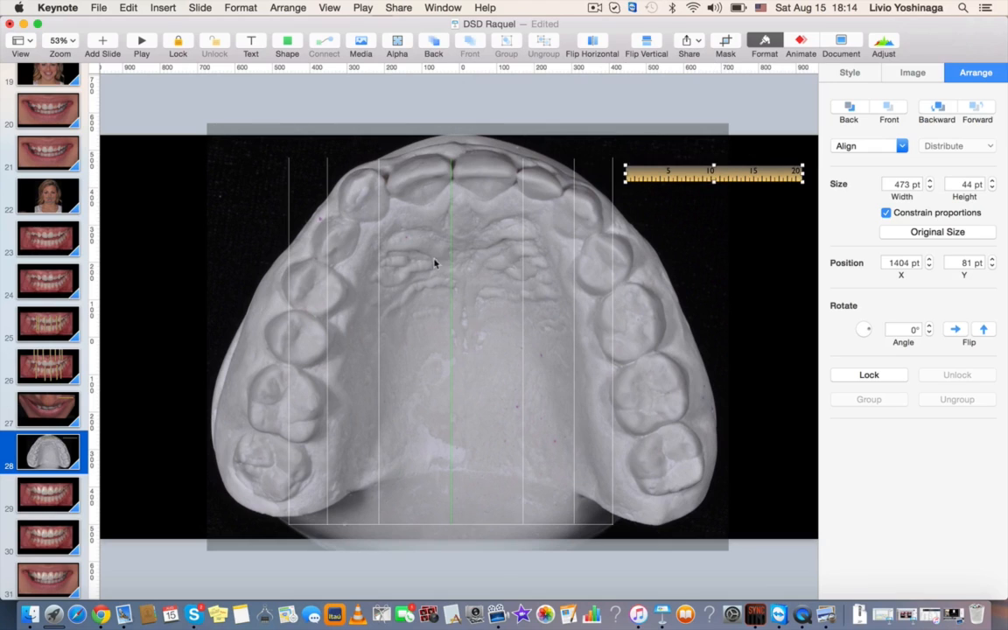
{"action": "left_click_drag", "start_coordinate": [516, 262], "coordinate": [511, 262]}
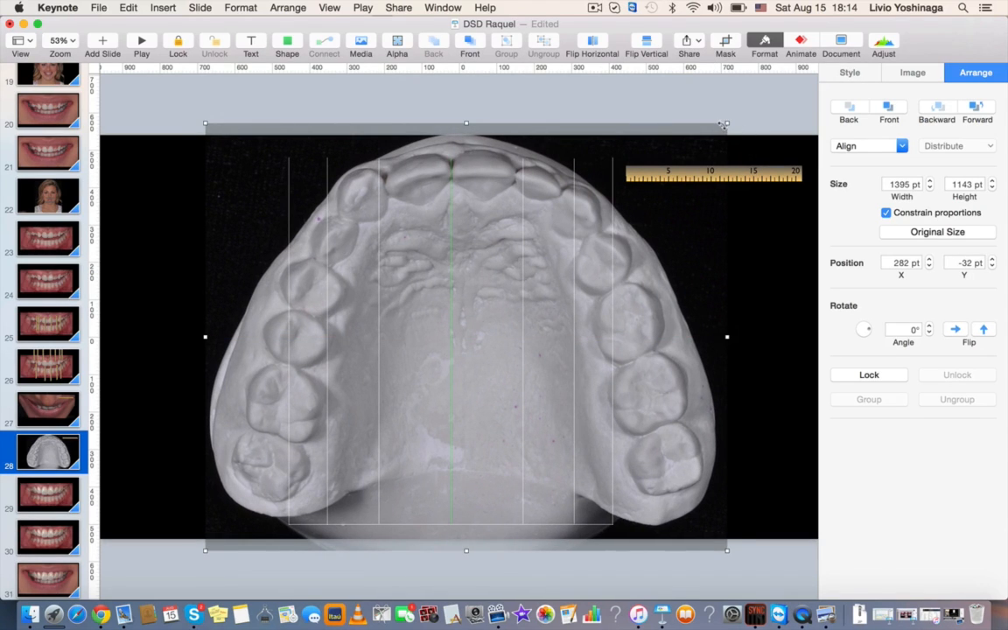
{"action": "left_click_drag", "start_coordinate": [722, 126], "coordinate": [725, 127]}
{"action": "left_click", "coordinate": [470, 258]}
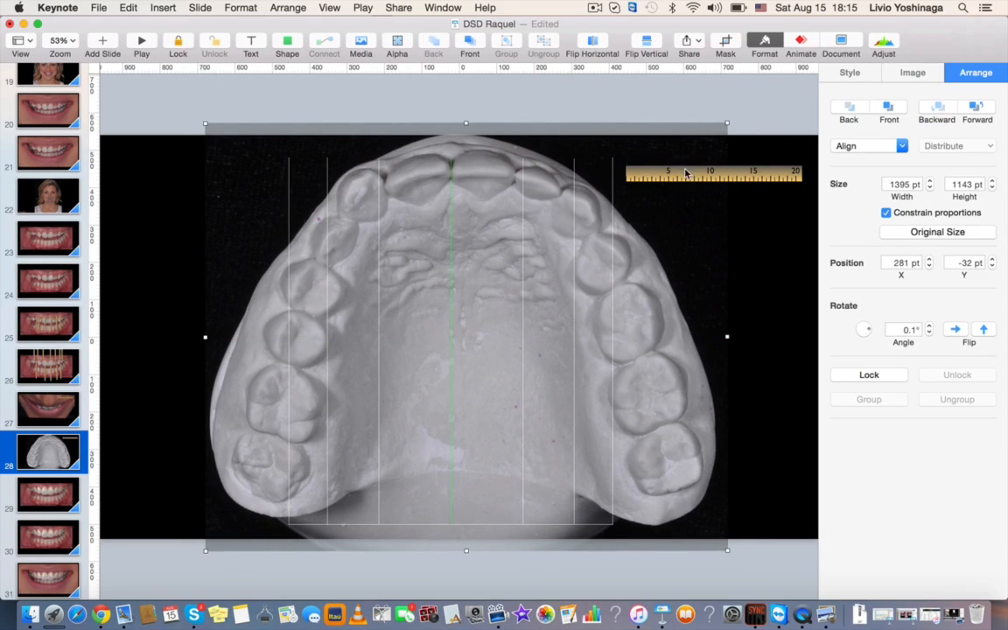
{"action": "left_click_drag", "start_coordinate": [686, 173], "coordinate": [687, 165]}
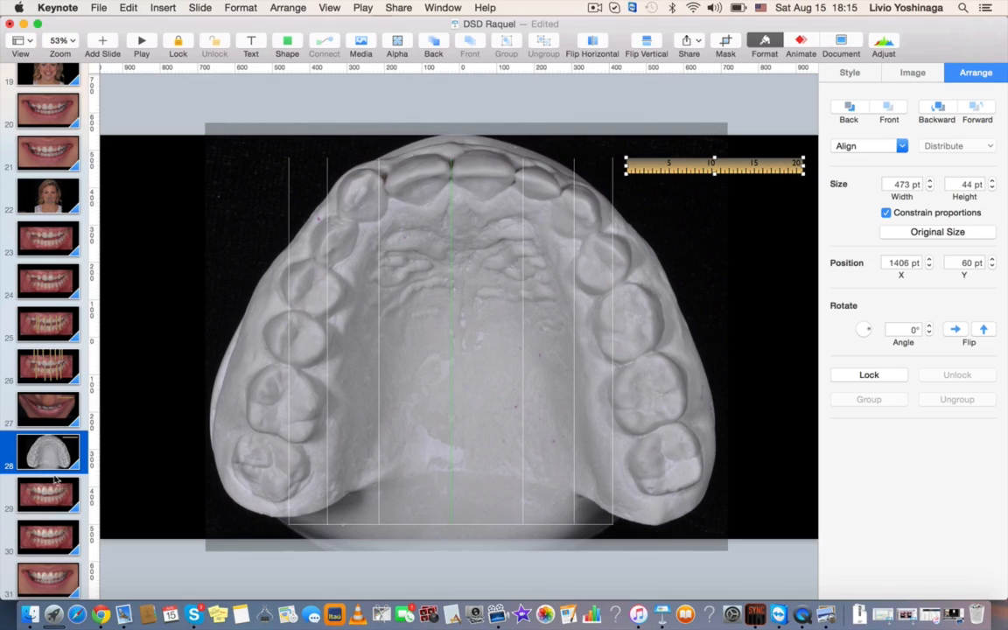
Copy the grouped occlusal tooth outlines and arch curve from slide 35 onto slide 28.
{"action": "left_click", "coordinate": [58, 368]}
{"action": "left_click", "coordinate": [55, 410]}
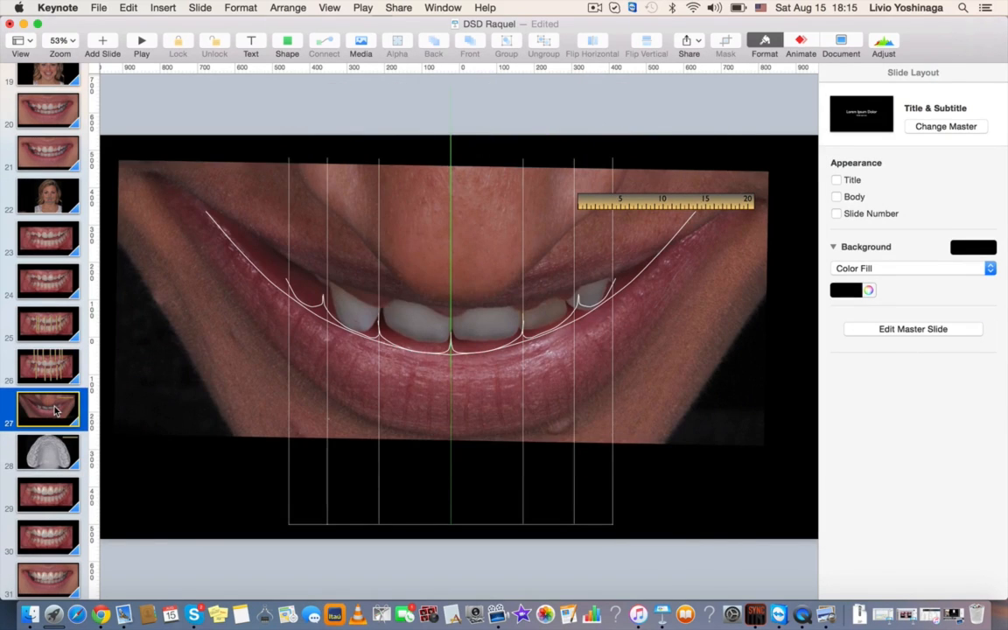
{"action": "left_click", "coordinate": [58, 459]}
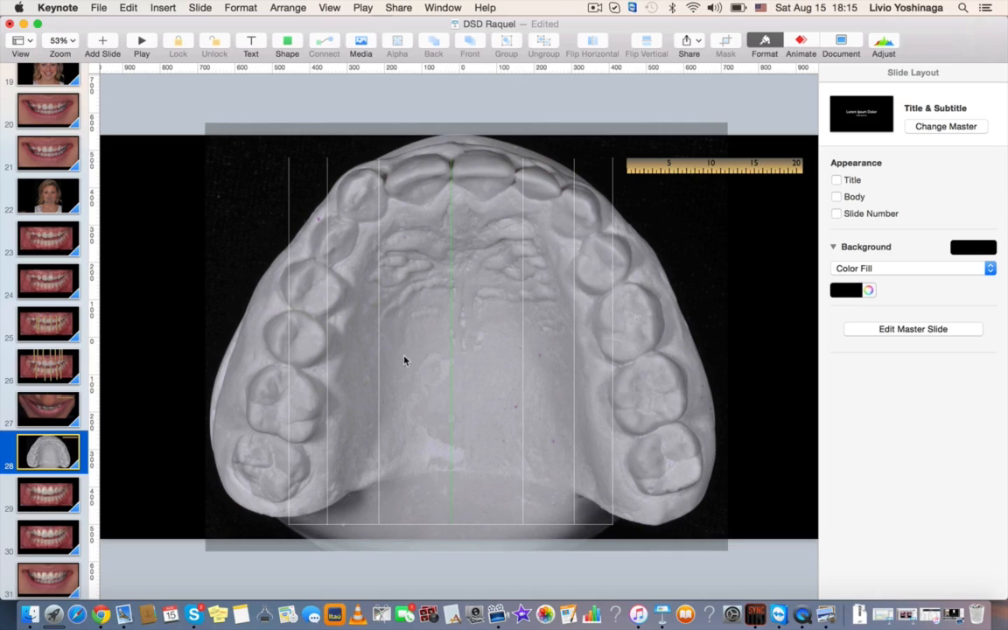
{"action": "scroll", "coordinate": [59, 488], "scroll_direction": "down", "scroll_amount": 10}
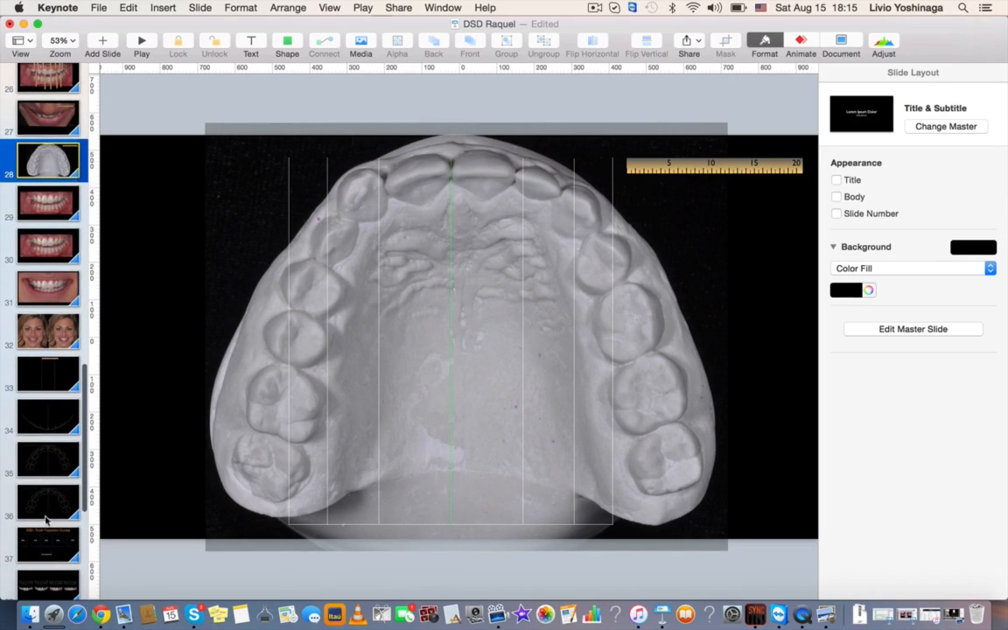
{"action": "left_click", "coordinate": [54, 460]}
{"action": "left_click", "coordinate": [308, 331]}
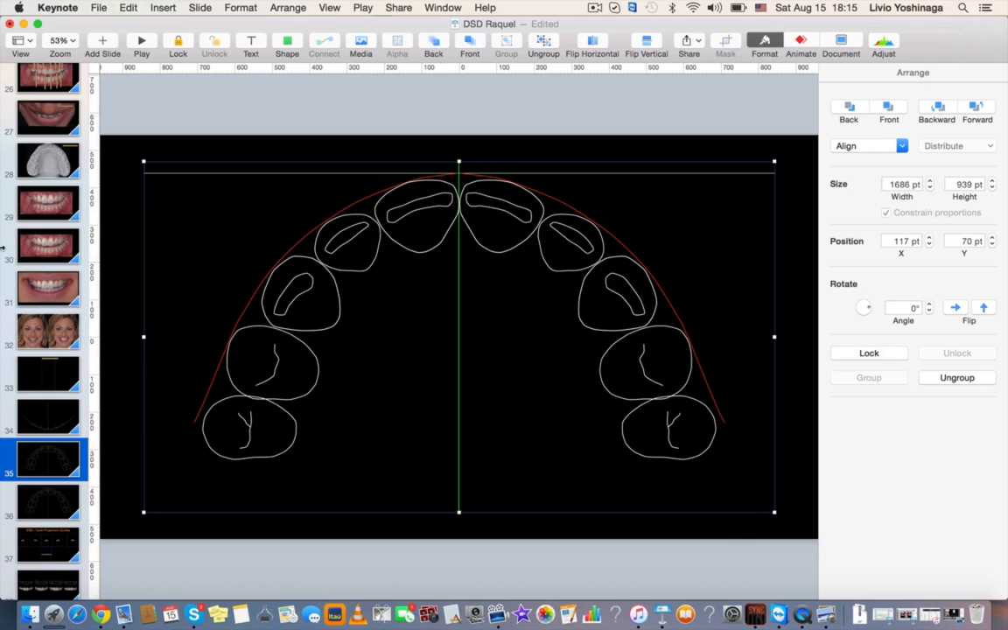
{"action": "left_click", "coordinate": [49, 169]}
{"action": "key", "text": "super+v"}
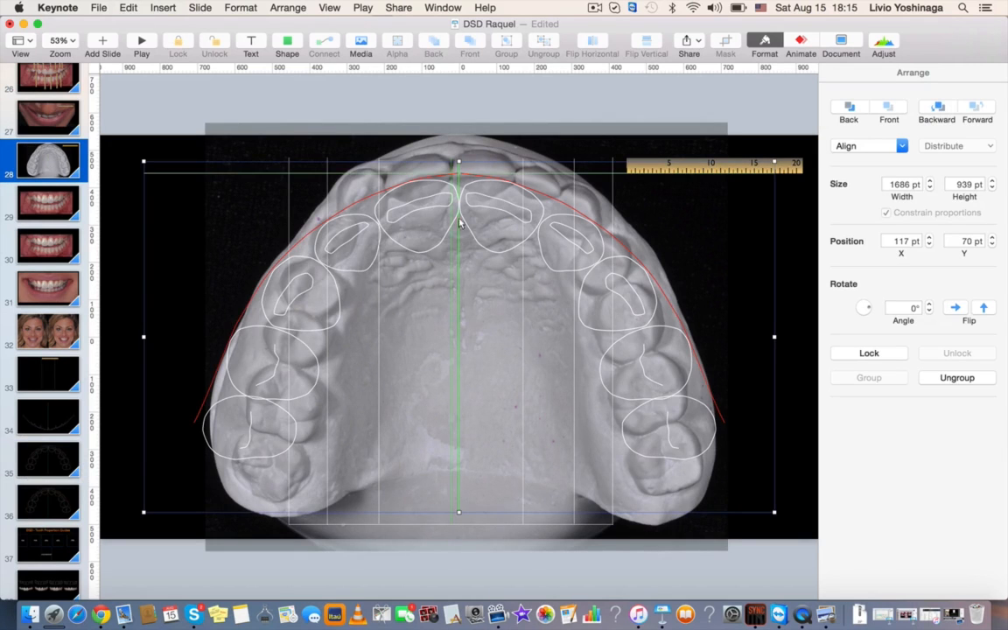
Centre the tooth outlines on the midline over the incisors and scale the group to about 1454 × 809 pt.
{"action": "mouse_move", "coordinate": [423, 206]}
{"action": "left_mouse_down"}
{"action": "mouse_move", "coordinate": [448, 224]}
{"action": "mouse_move", "coordinate": [464, 200]}
{"action": "left_mouse_up"}
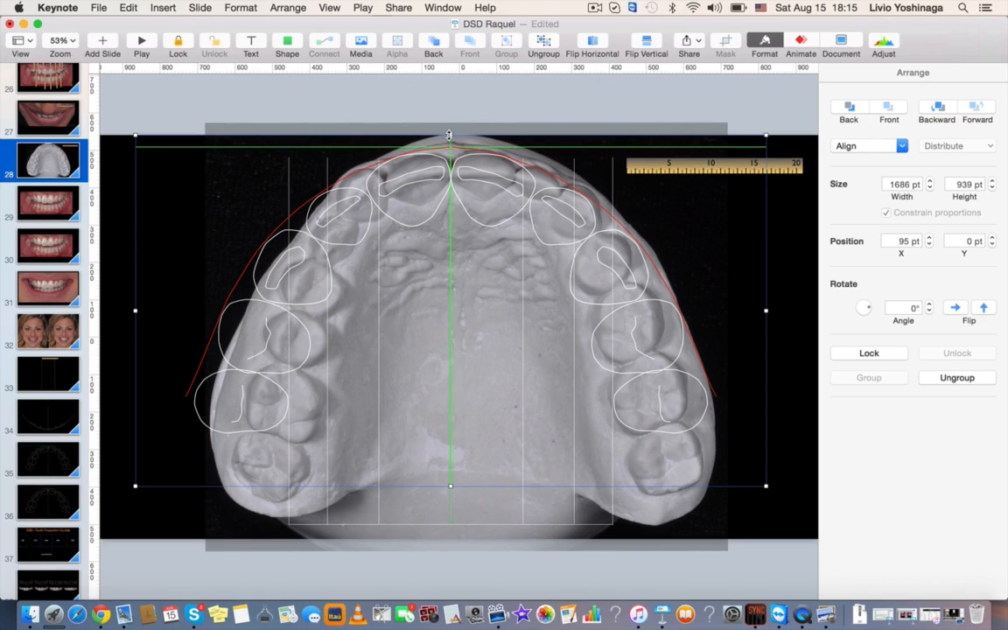
{"action": "mouse_move", "coordinate": [449, 135]}
{"action": "left_mouse_down"}
{"action": "mouse_move", "coordinate": [447, 185]}
{"action": "mouse_move", "coordinate": [453, 171]}
{"action": "left_mouse_up"}
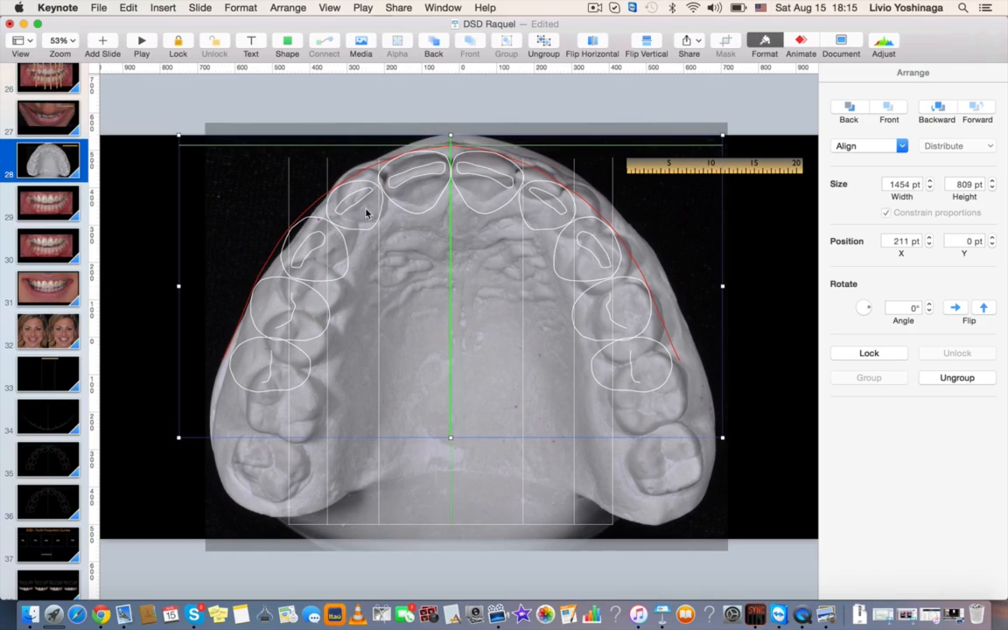
{"action": "left_click", "coordinate": [755, 253]}
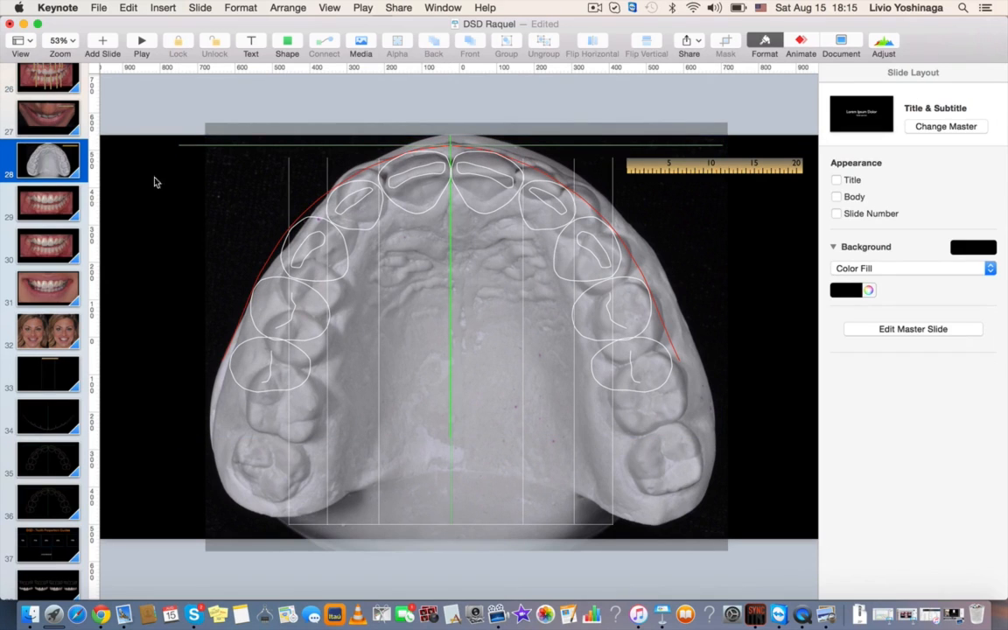
Go back to the presentation's first slide.
{"action": "scroll", "coordinate": [79, 149], "scroll_direction": "up", "scroll_amount": 20}
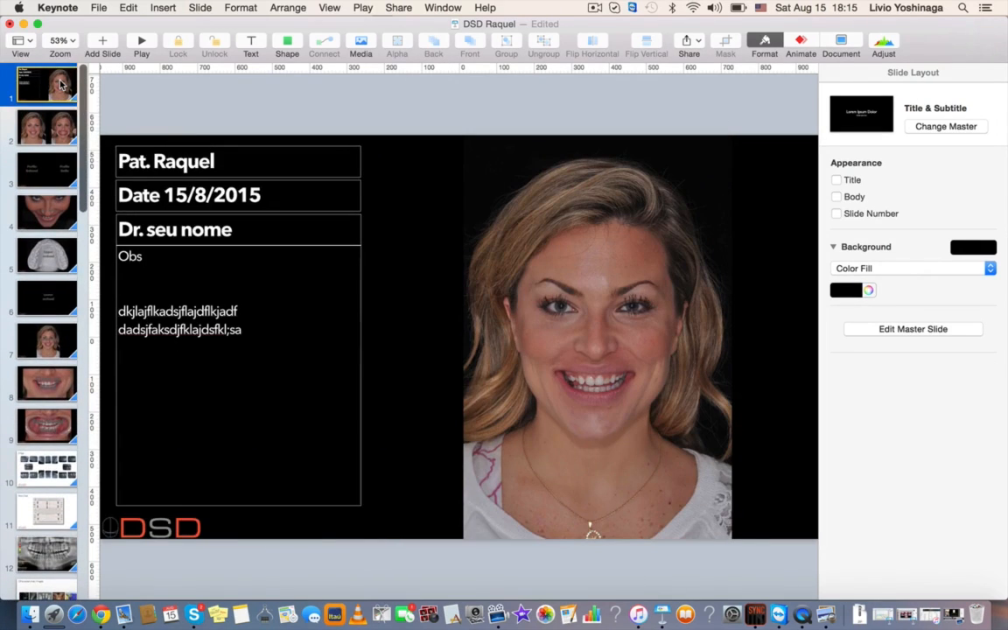
{"action": "left_click", "coordinate": [62, 83]}
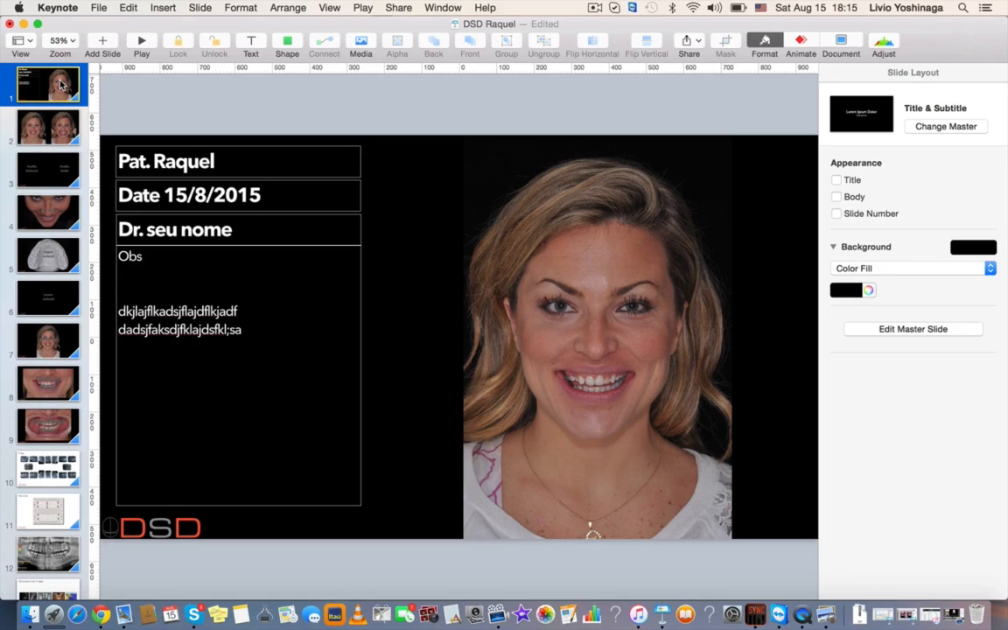